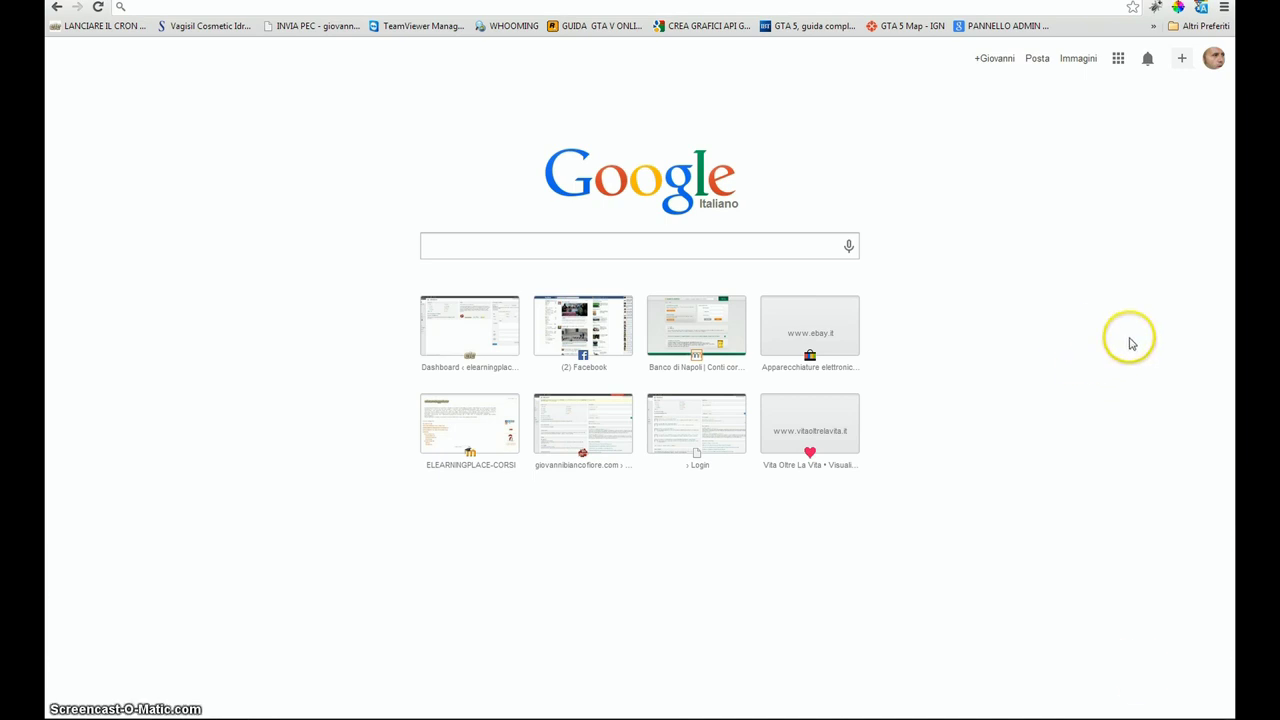
Step: Check the computer's audio playback and recording devices in the Audio settings, then close them
{"action": "mouse_move", "coordinate": [60, 712]}
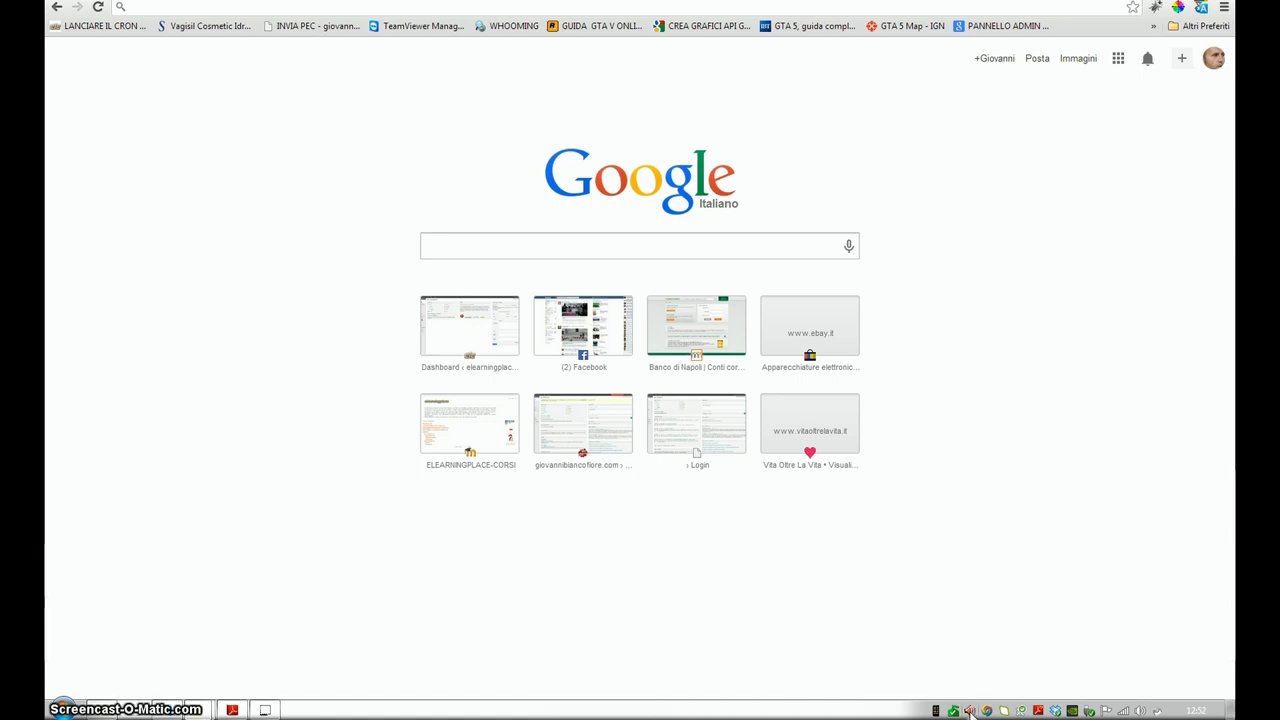
{"action": "left_click", "coordinate": [970, 711]}
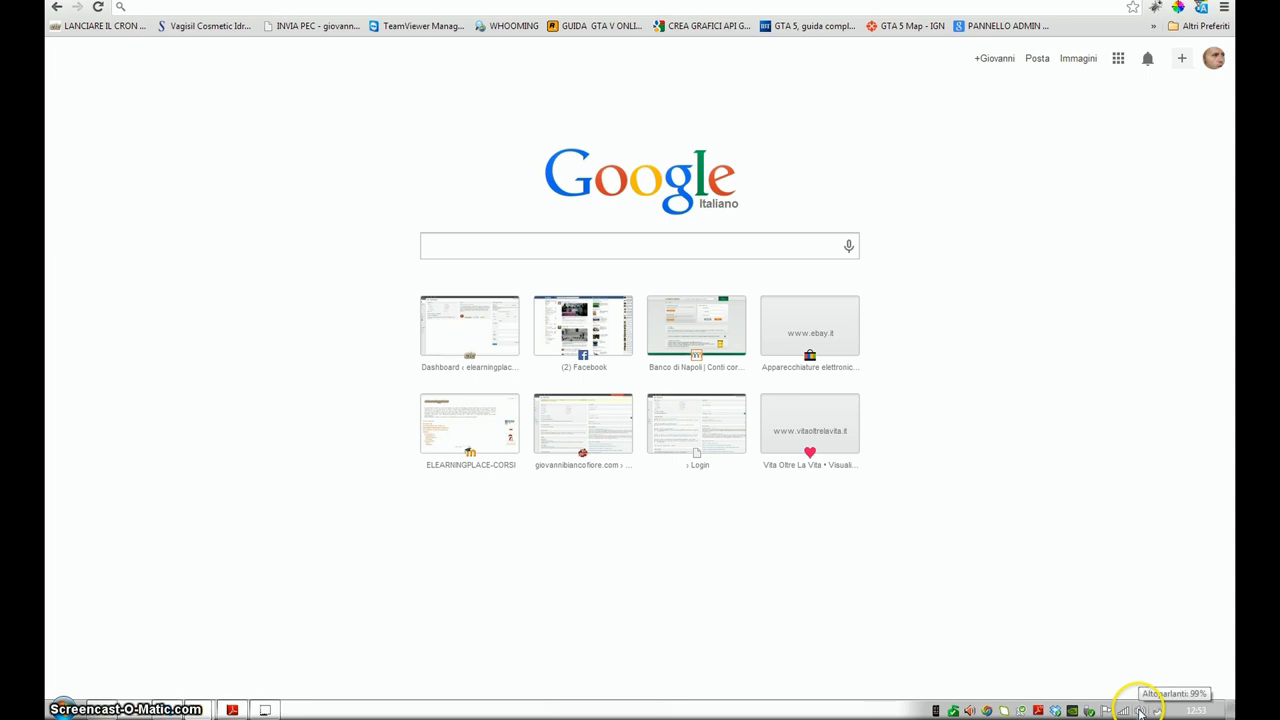
{"action": "right_click", "coordinate": [1139, 711]}
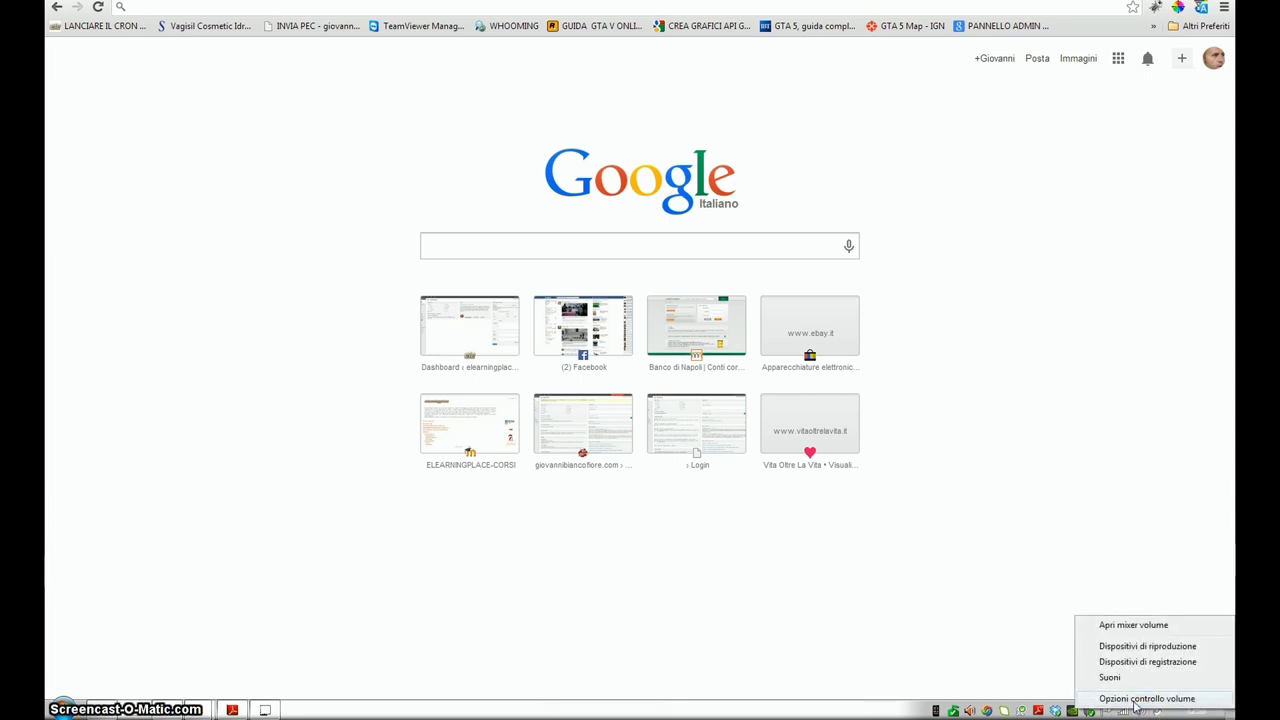
{"action": "left_click", "coordinate": [1130, 646]}
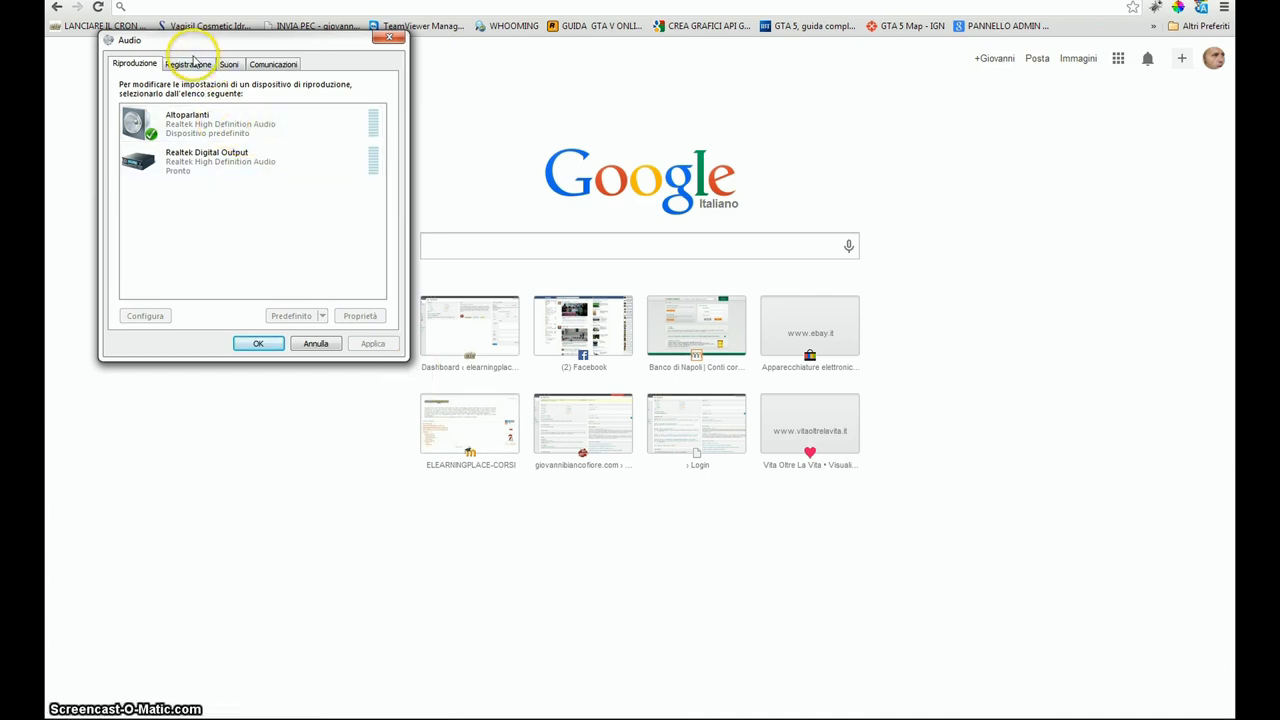
{"action": "left_click", "coordinate": [189, 63]}
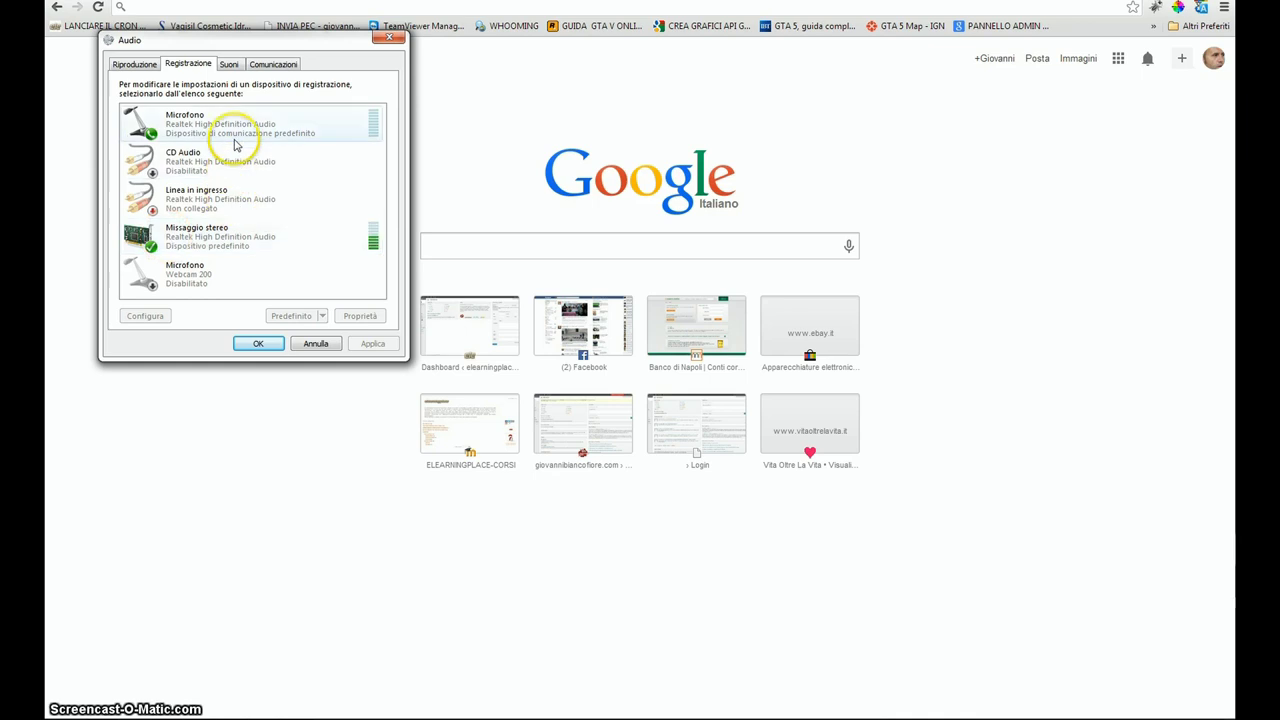
{"action": "left_click", "coordinate": [389, 37]}
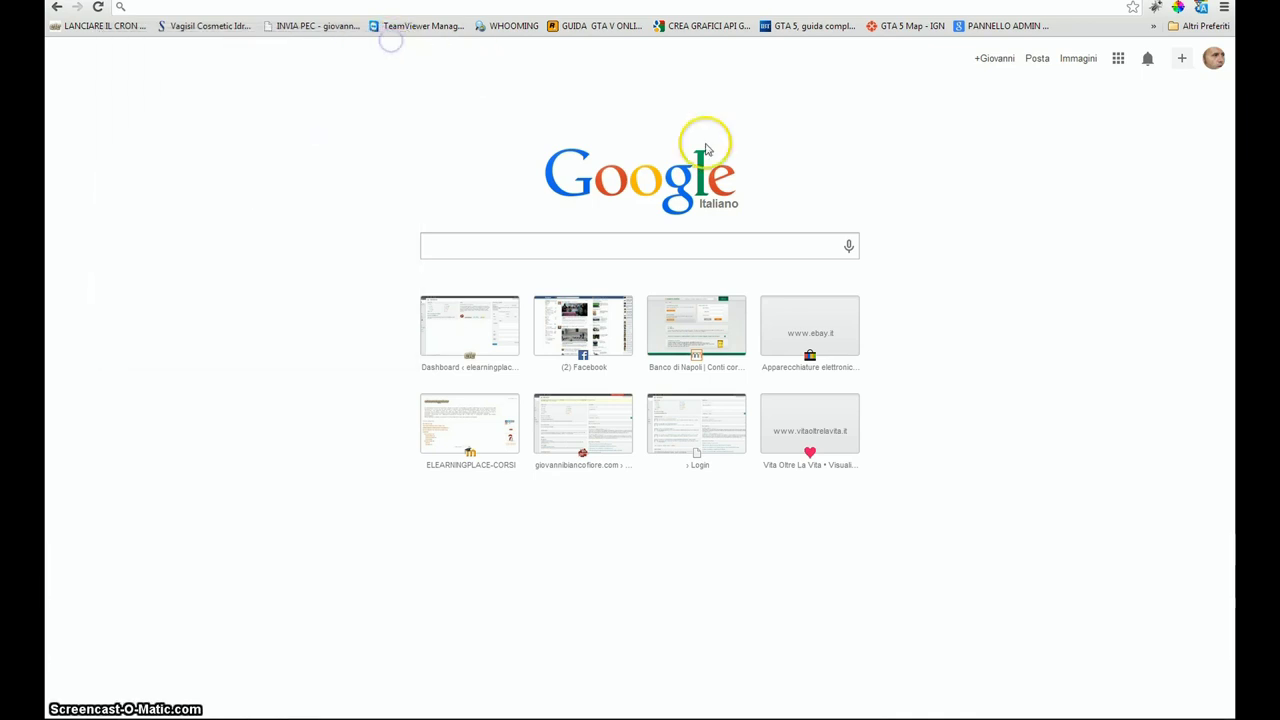
Step: Open the Windows Control Panel
{"action": "mouse_move", "coordinate": [1049, 700]}
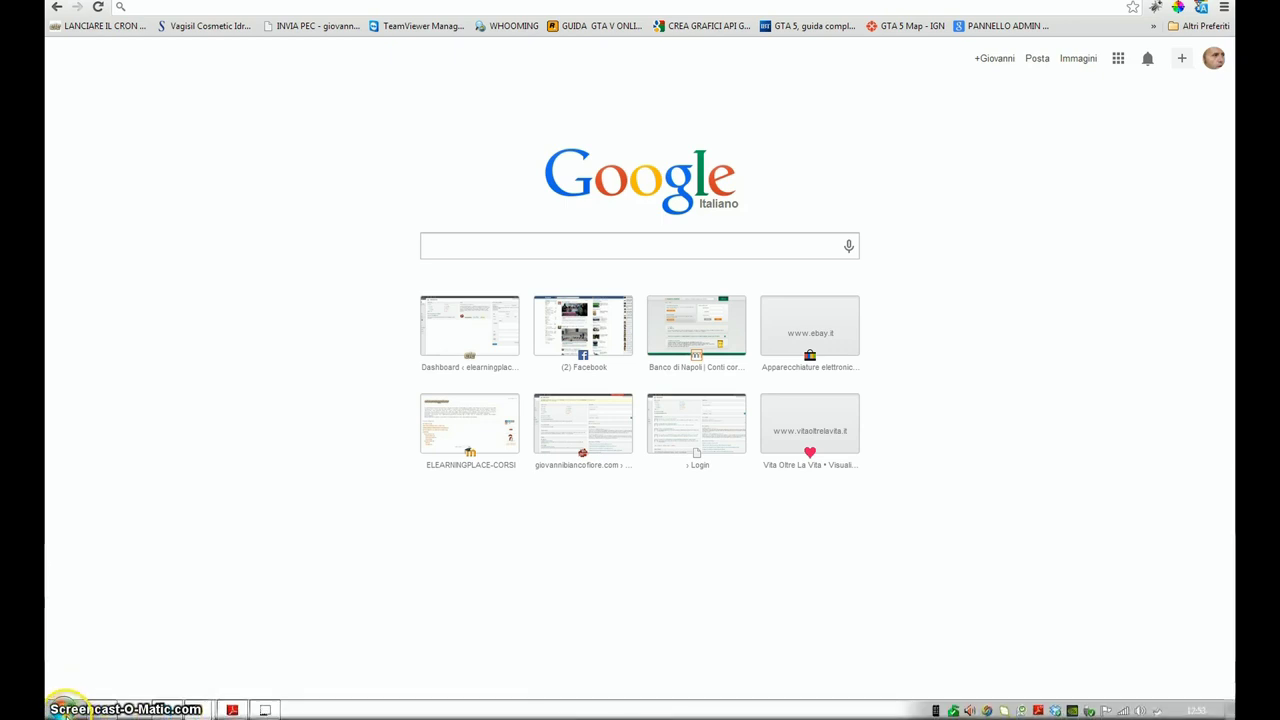
{"action": "left_click", "coordinate": [62, 706]}
{"action": "left_click", "coordinate": [275, 475]}
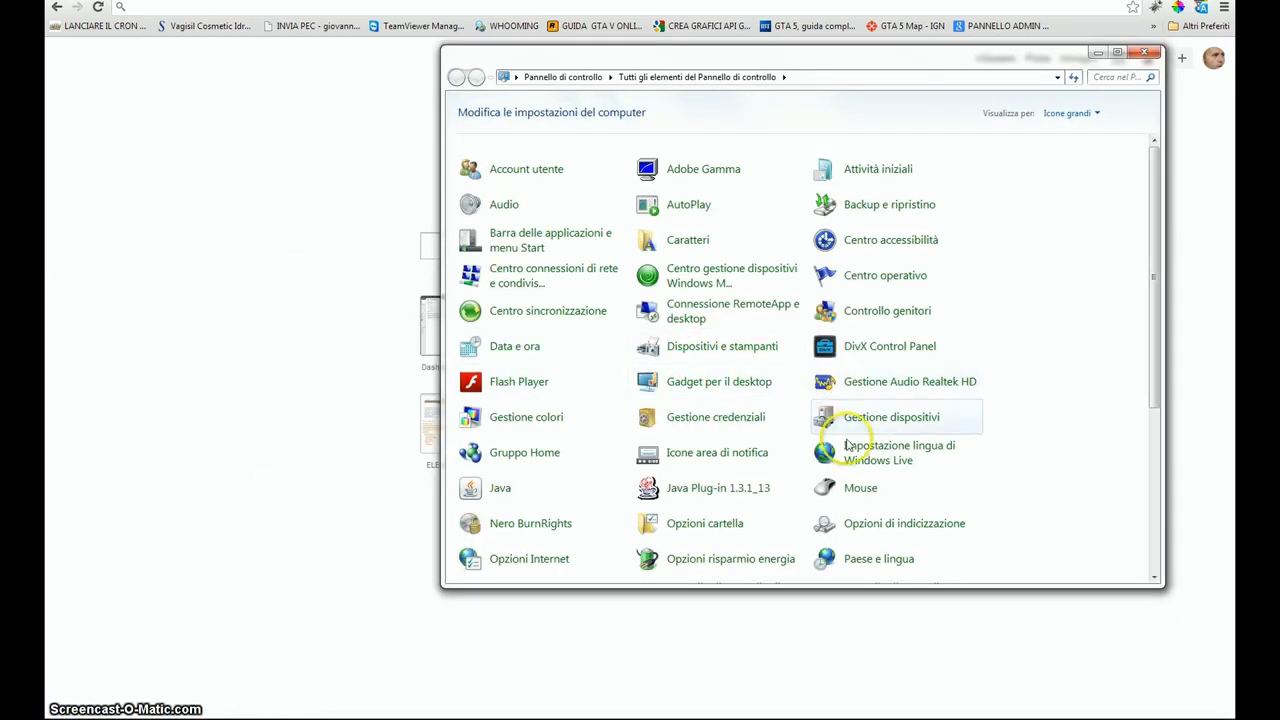
Step: Look through the full list of Control Panel items for the audio and device management entries
{"action": "scroll", "coordinate": [905, 385], "scroll_direction": "down", "scroll_amount": 1}
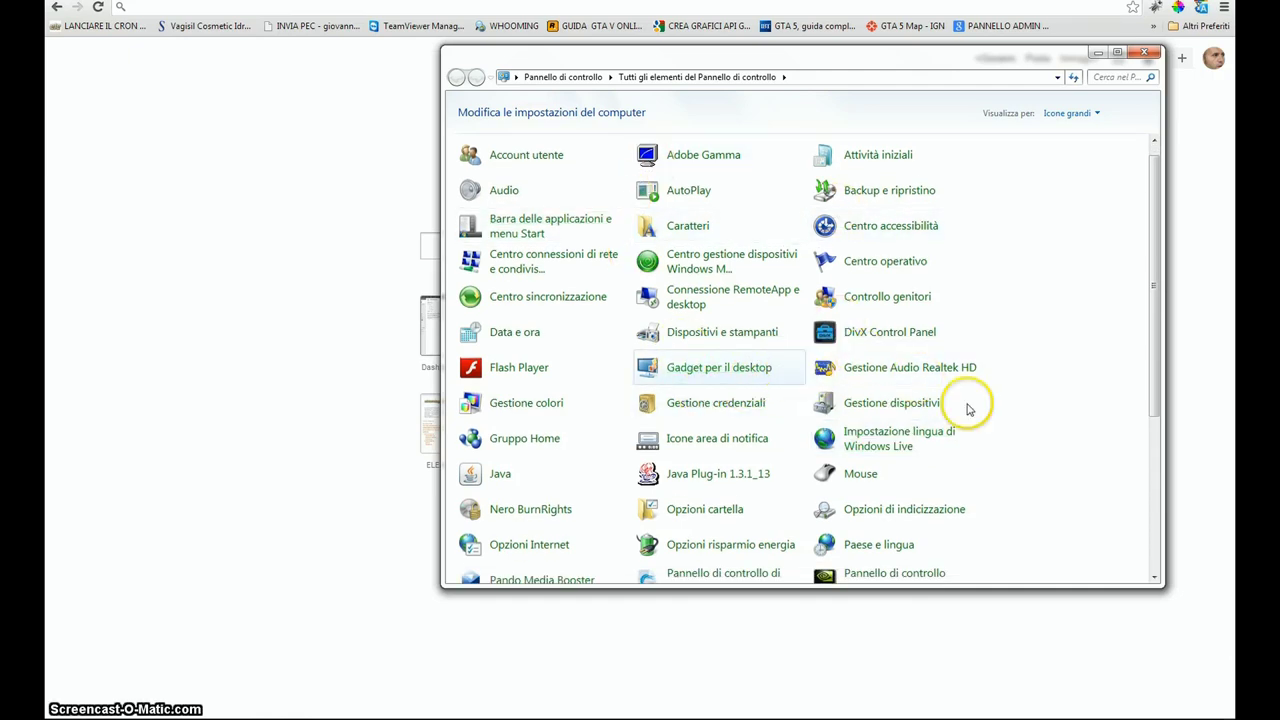
{"action": "scroll", "coordinate": [983, 400], "scroll_direction": "down", "scroll_amount": 2}
{"action": "scroll", "coordinate": [988, 405], "scroll_direction": "down", "scroll_amount": 2}
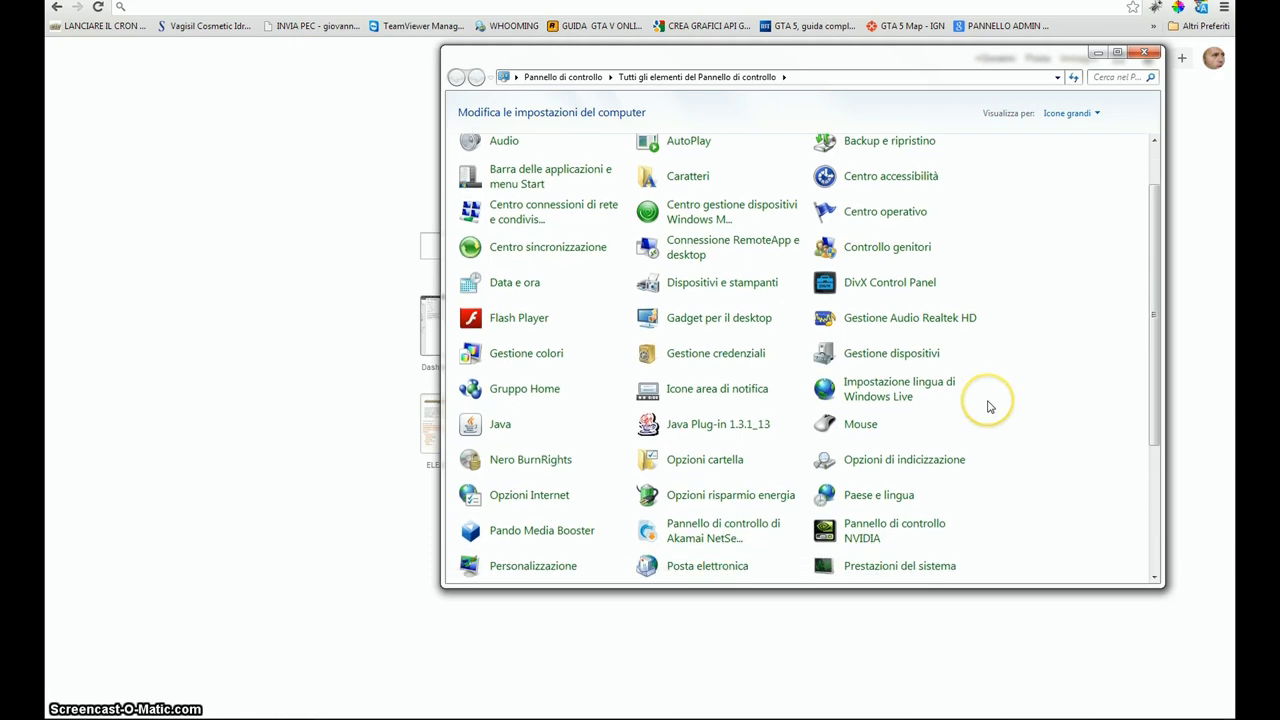
{"action": "scroll", "coordinate": [1003, 378], "scroll_direction": "up", "scroll_amount": 4}
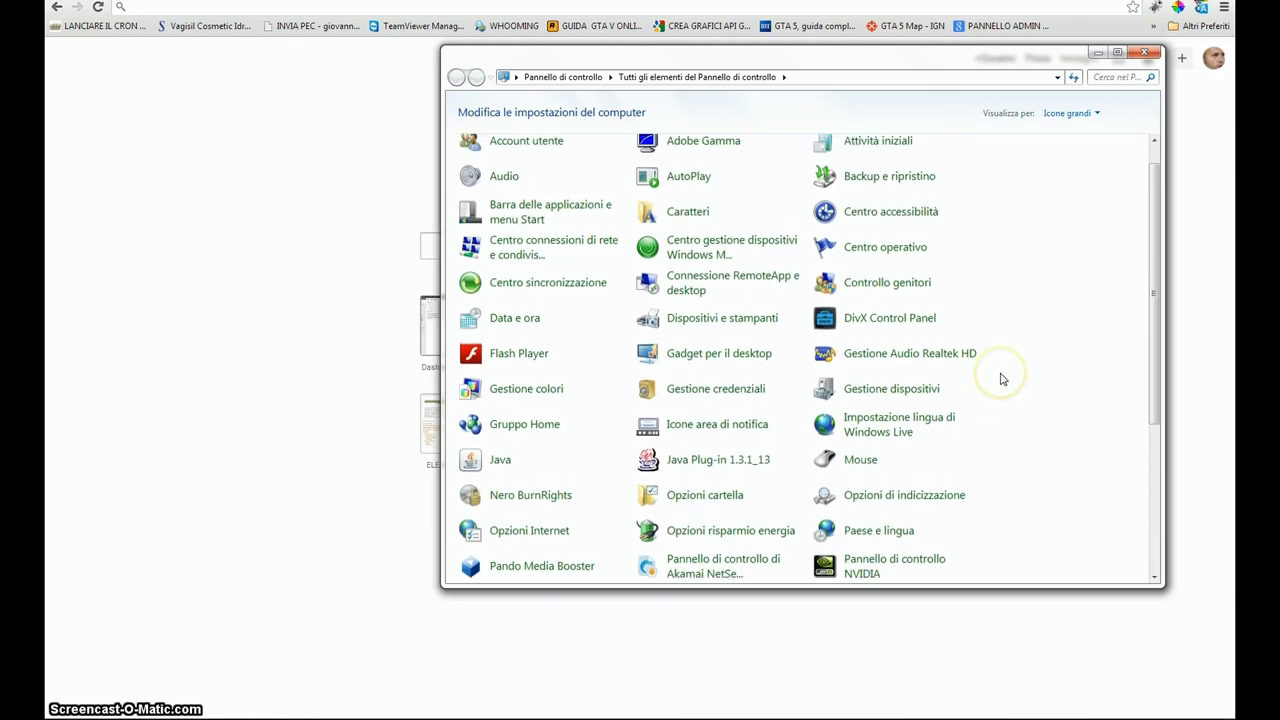
{"action": "scroll", "coordinate": [996, 374], "scroll_direction": "up", "scroll_amount": 1}
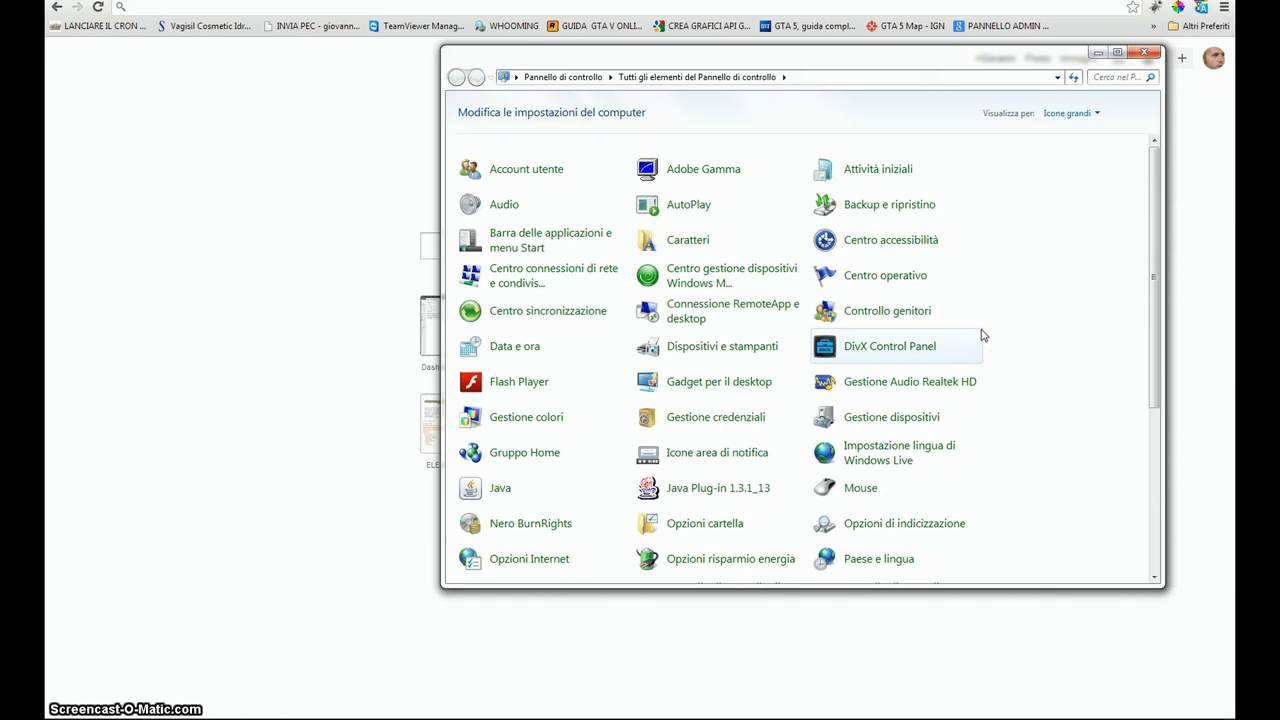
{"action": "scroll", "coordinate": [979, 338], "scroll_direction": "down", "scroll_amount": 1}
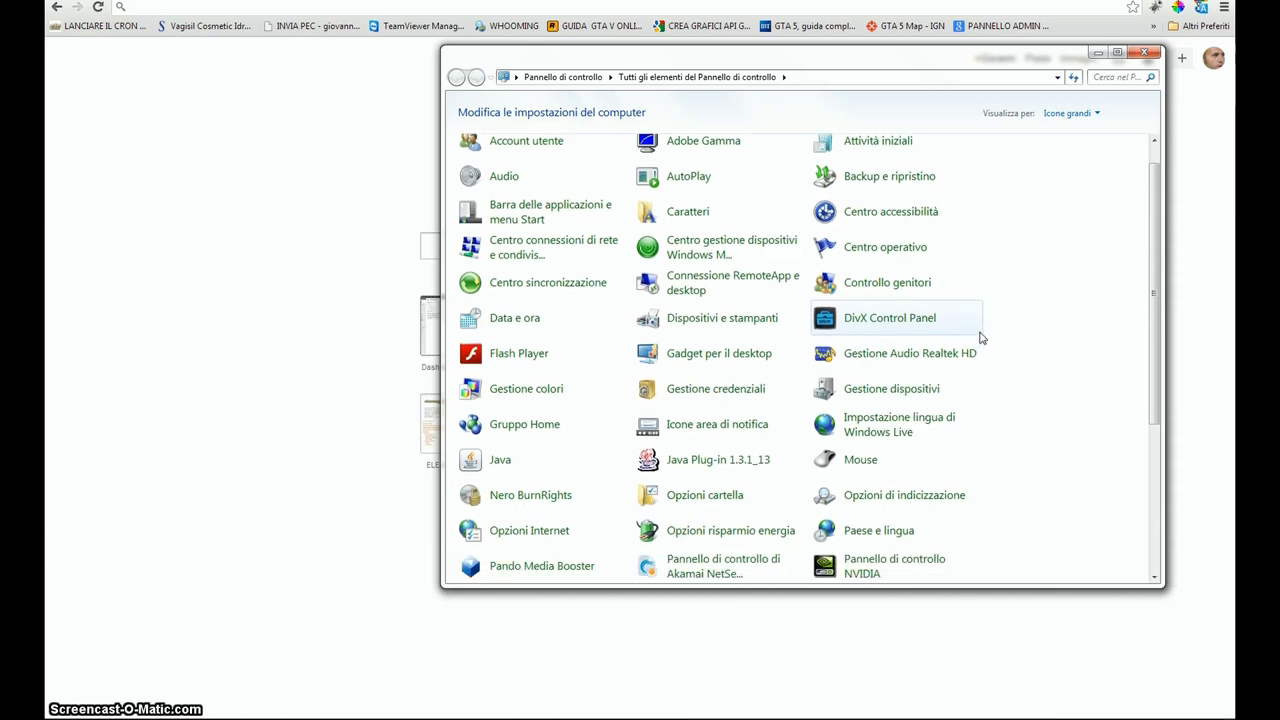
{"action": "scroll", "coordinate": [980, 338], "scroll_direction": "down", "scroll_amount": 4}
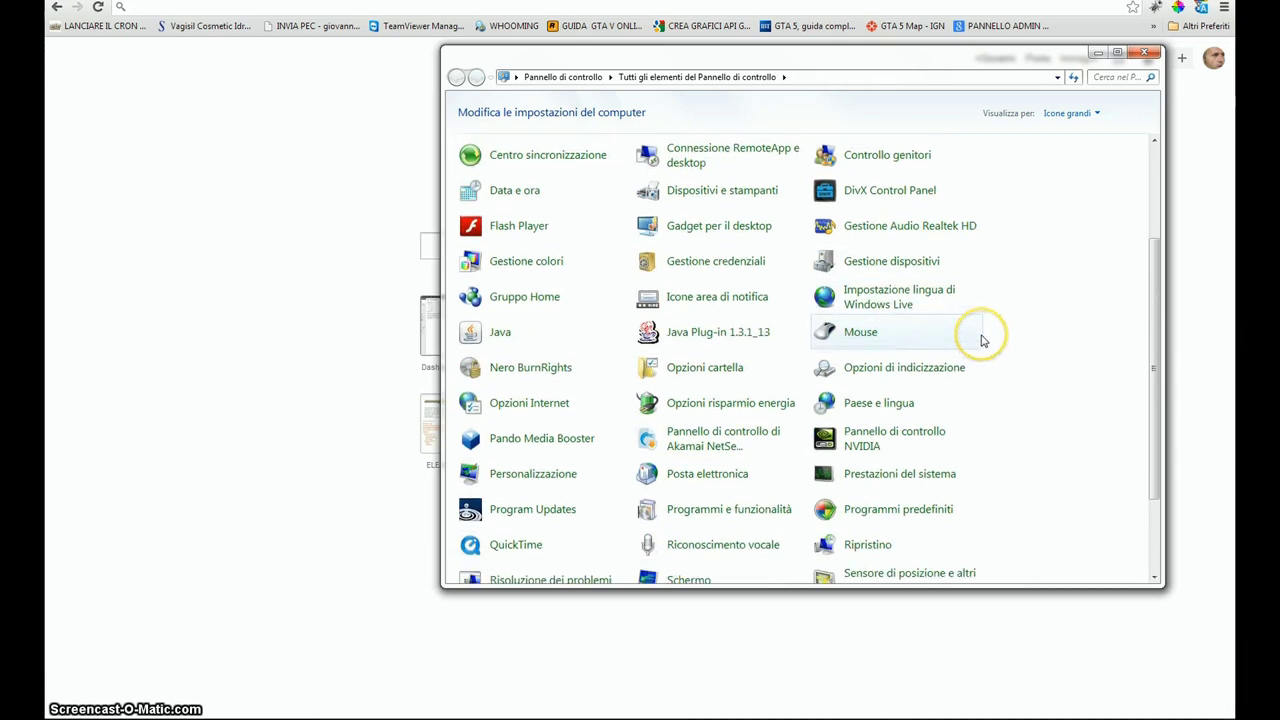
{"action": "scroll", "coordinate": [981, 340], "scroll_direction": "down", "scroll_amount": 1}
{"action": "scroll", "coordinate": [981, 340], "scroll_direction": "down", "scroll_amount": 1}
{"action": "scroll", "coordinate": [983, 340], "scroll_direction": "up", "scroll_amount": 3}
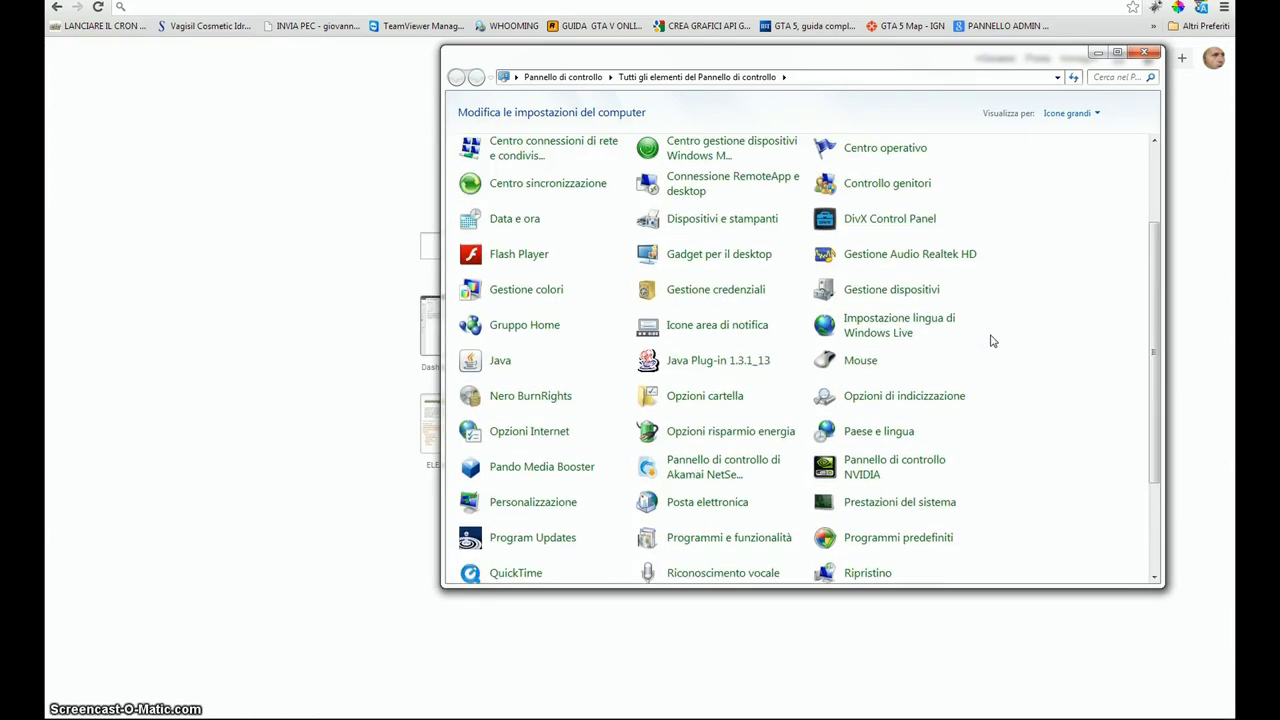
{"action": "scroll", "coordinate": [992, 341], "scroll_direction": "up", "scroll_amount": 4}
{"action": "left_click", "coordinate": [998, 299]}
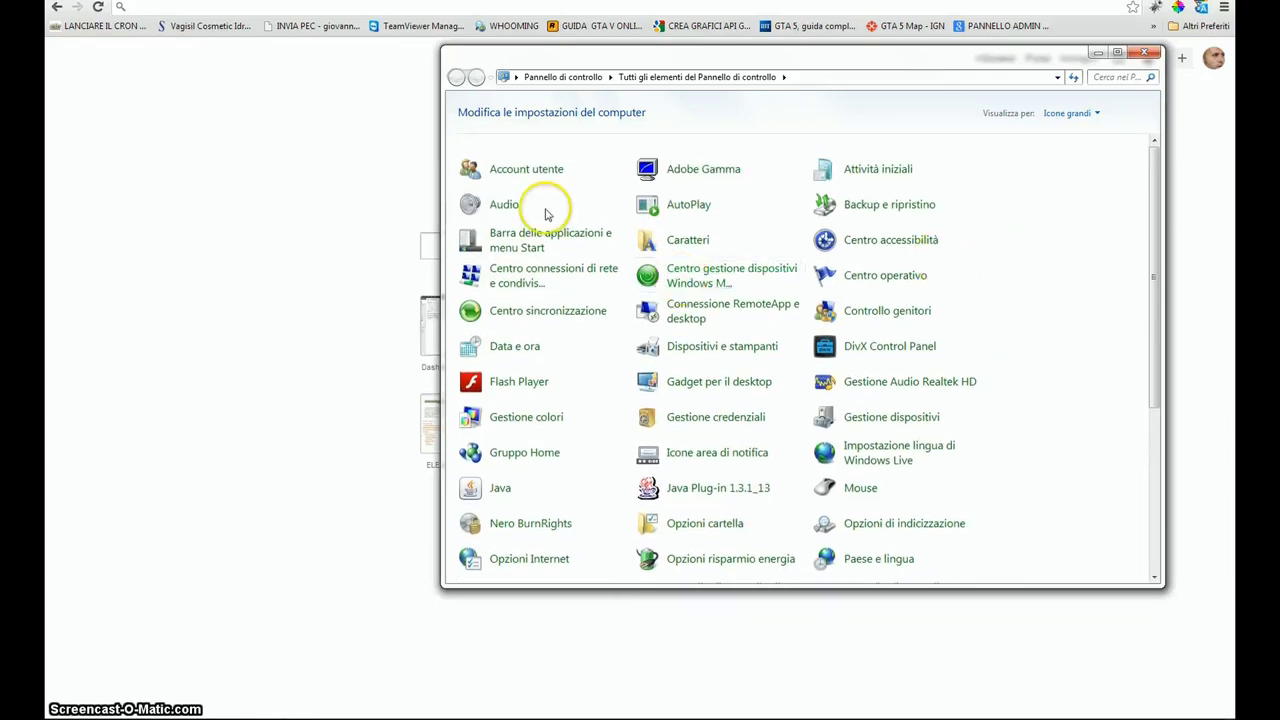
Step: Open the Sistema page of the Control Panel and launch Gestione dispositivi from it
{"action": "scroll", "coordinate": [495, 515], "scroll_direction": "down", "scroll_amount": 7}
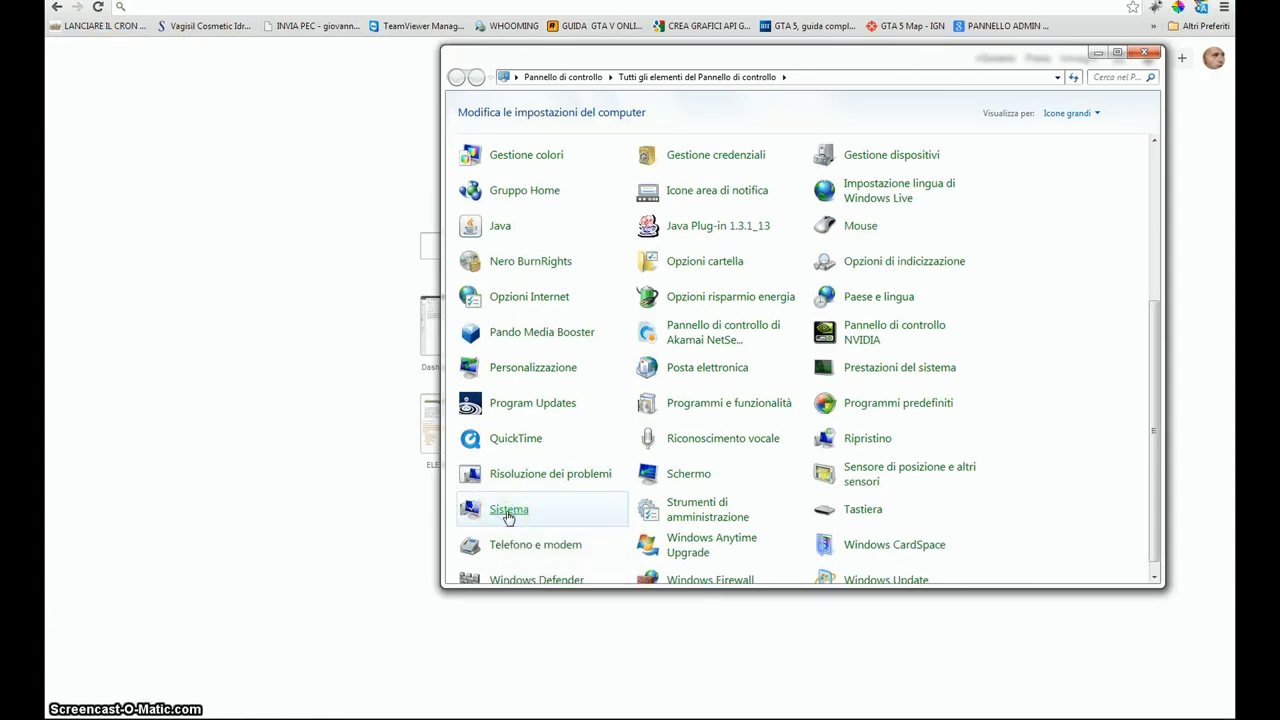
{"action": "left_click", "coordinate": [508, 512]}
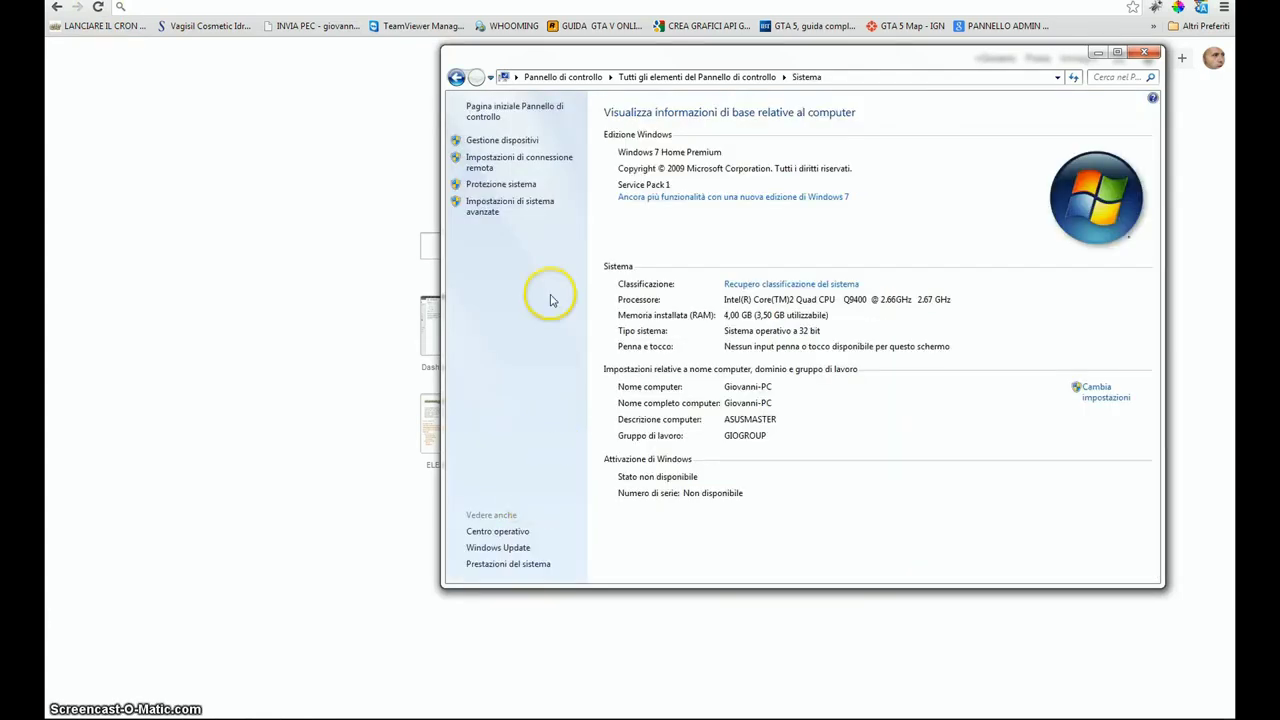
{"action": "left_click", "coordinate": [511, 144]}
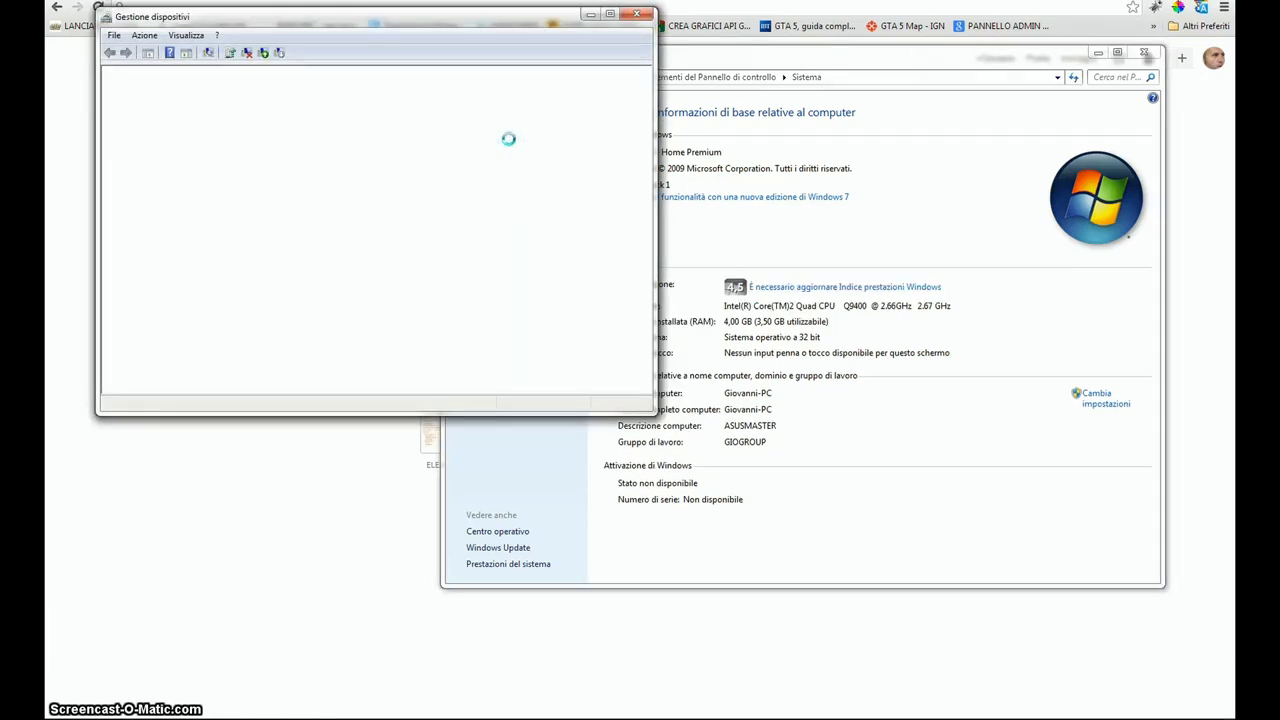
{"action": "left_click", "coordinate": [311, 175]}
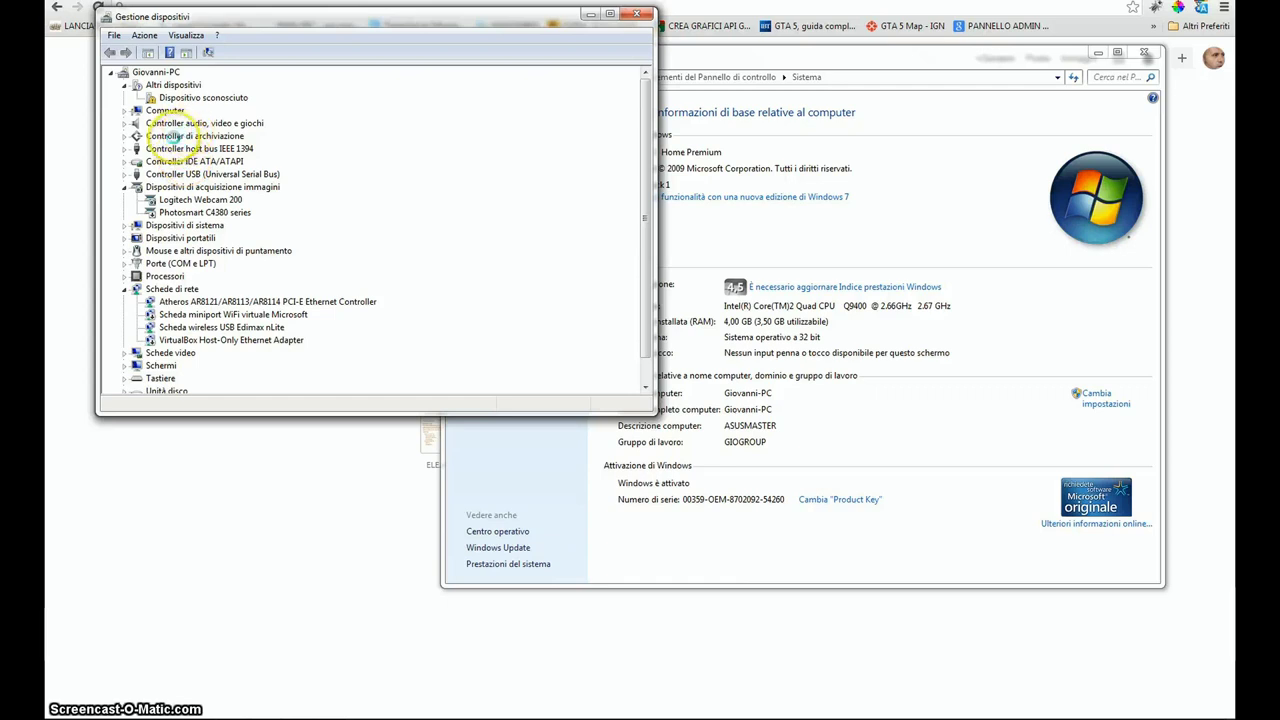
Step: Check the properties of the Controller audio, video e giochi category and close them
{"action": "left_click", "coordinate": [172, 122]}
{"action": "right_click", "coordinate": [172, 122]}
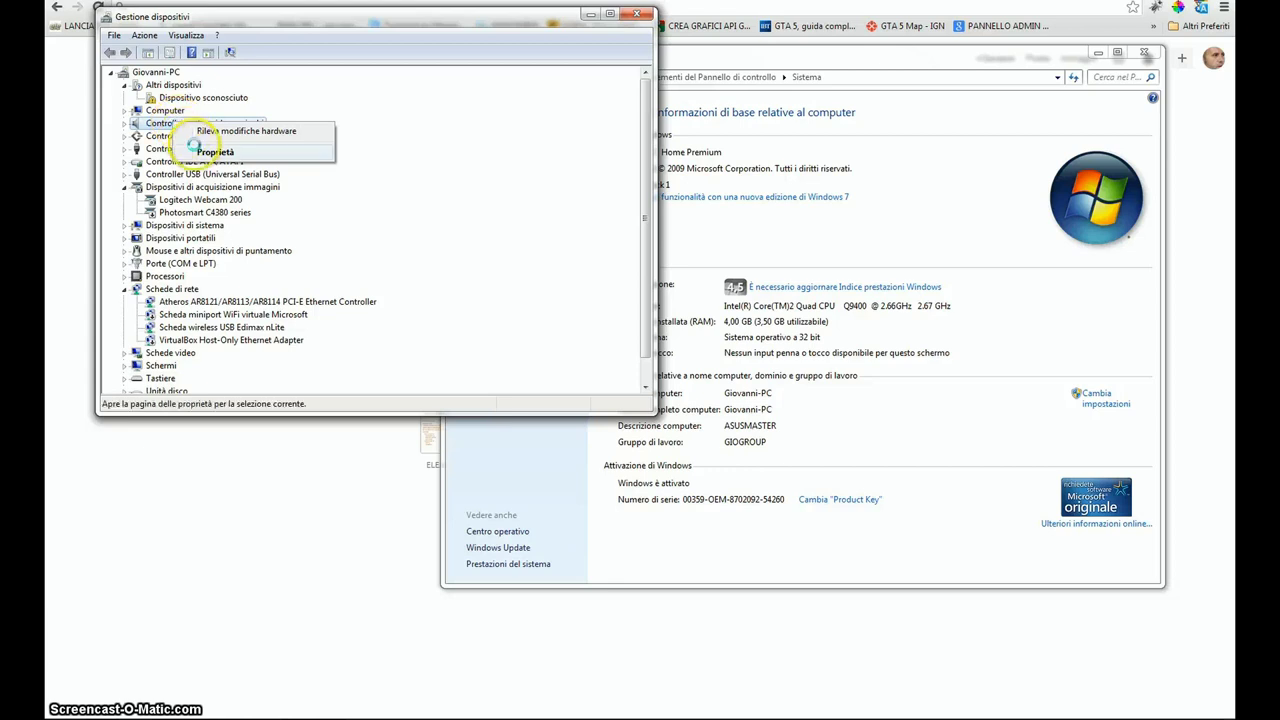
{"action": "left_click", "coordinate": [213, 151]}
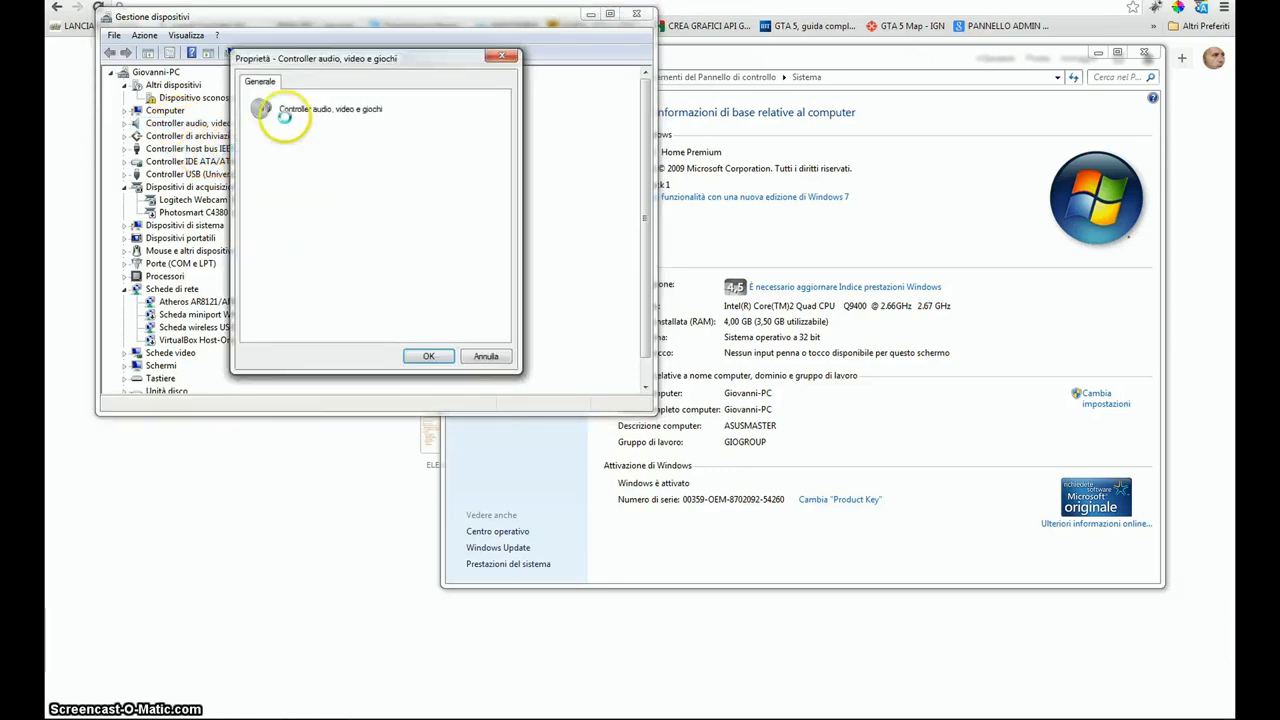
{"action": "left_click", "coordinate": [507, 56]}
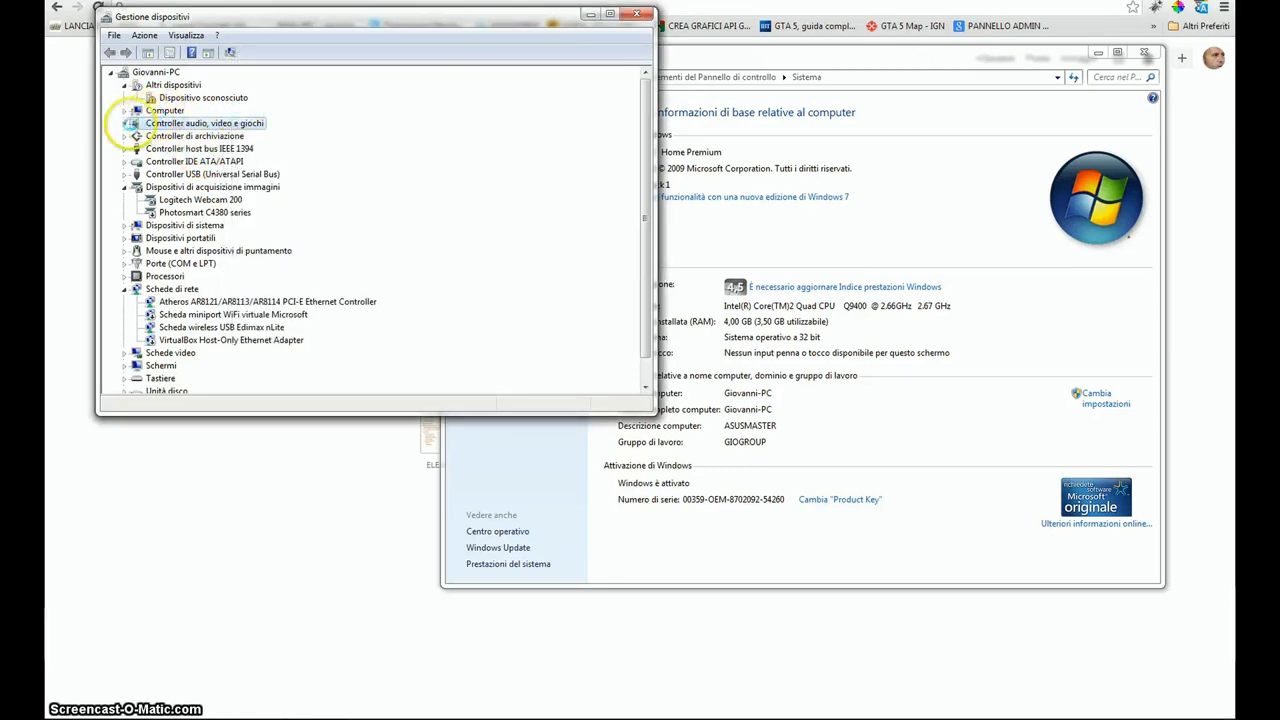
Step: Expand the Controller audio, video e giochi category and select Realtek High Definition Audio
{"action": "left_click", "coordinate": [125, 123]}
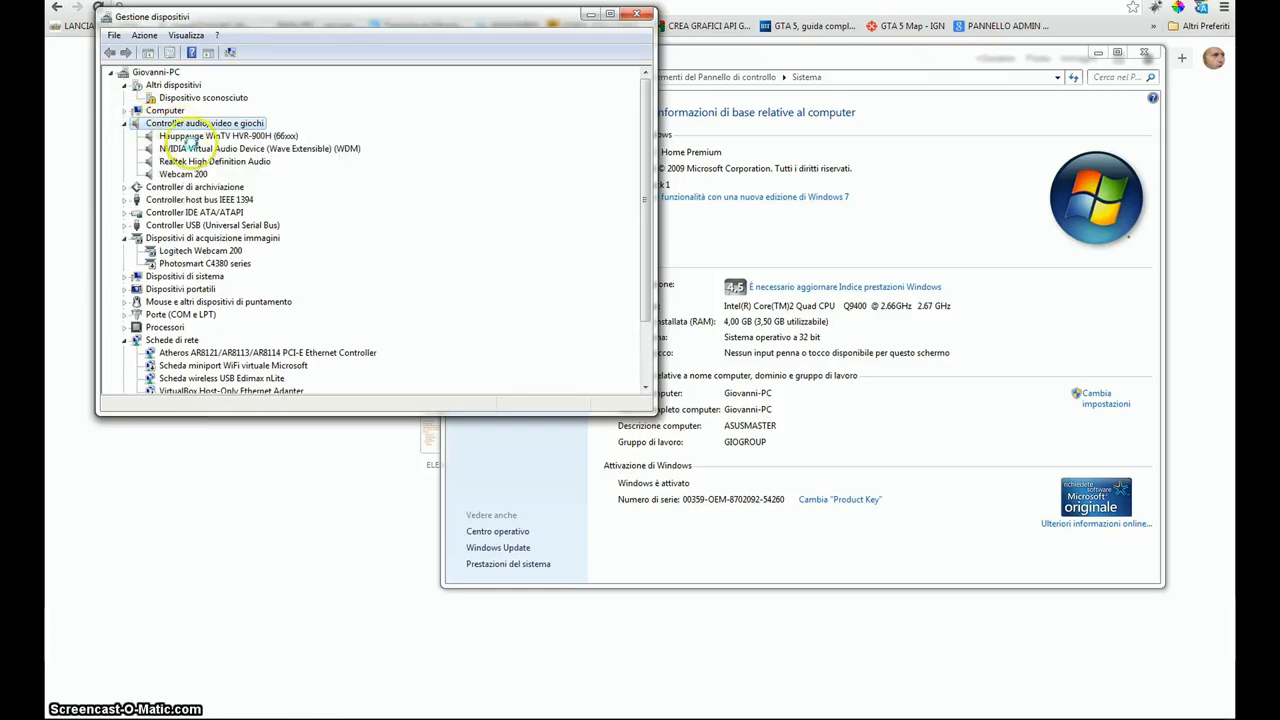
{"action": "left_click", "coordinate": [195, 161]}
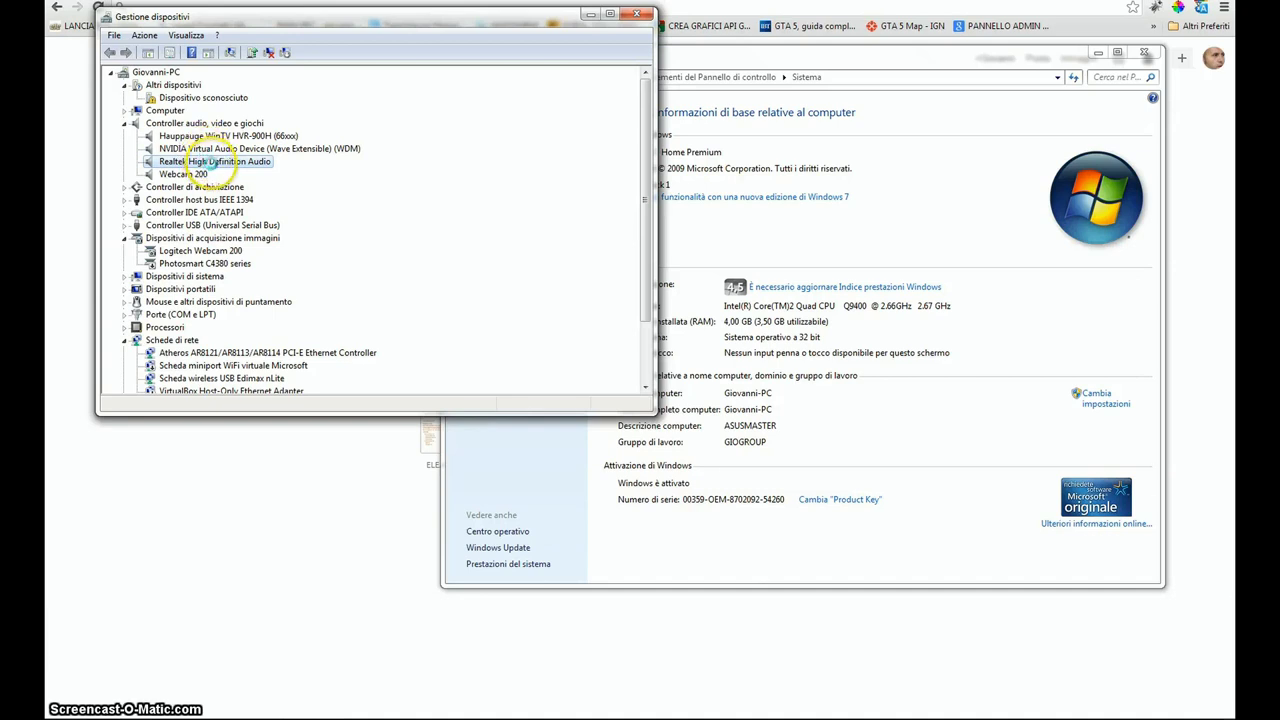
Step: Examine the driver information in the properties of NVIDIA Virtual Audio Device (Wave Extensible) (WDM), then close them
{"action": "left_click", "coordinate": [205, 148]}
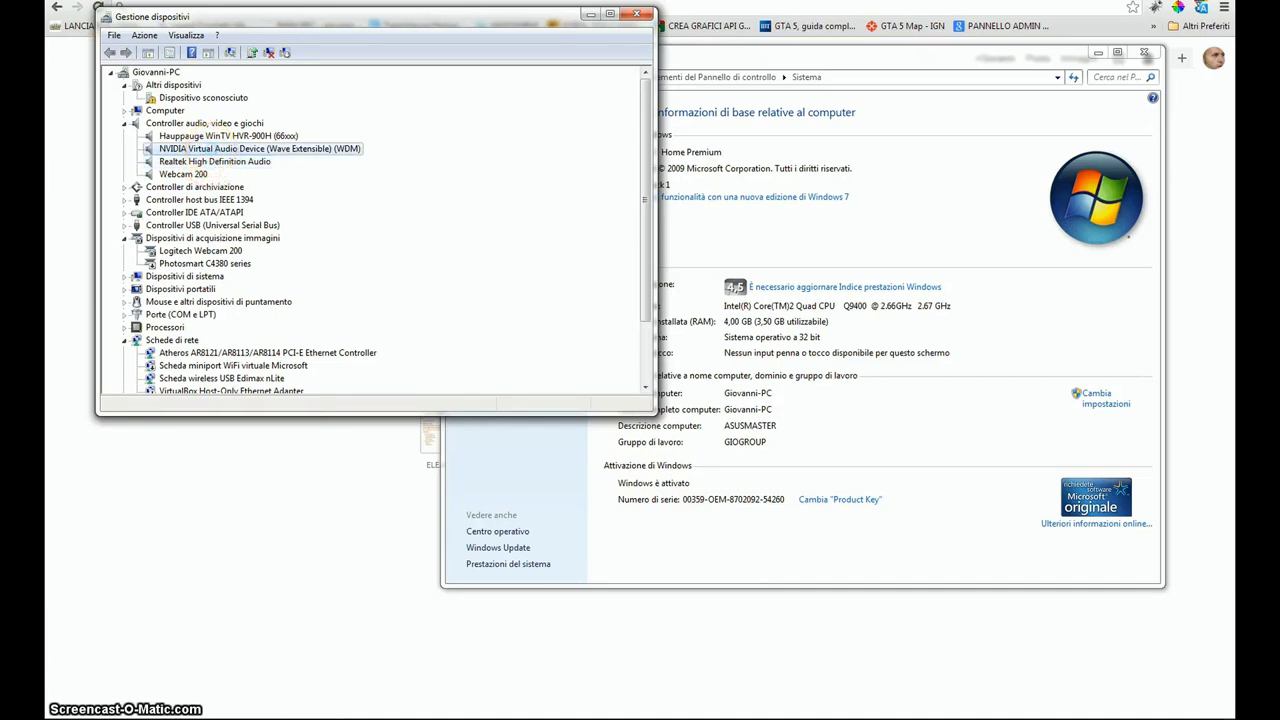
{"action": "right_click", "coordinate": [279, 160]}
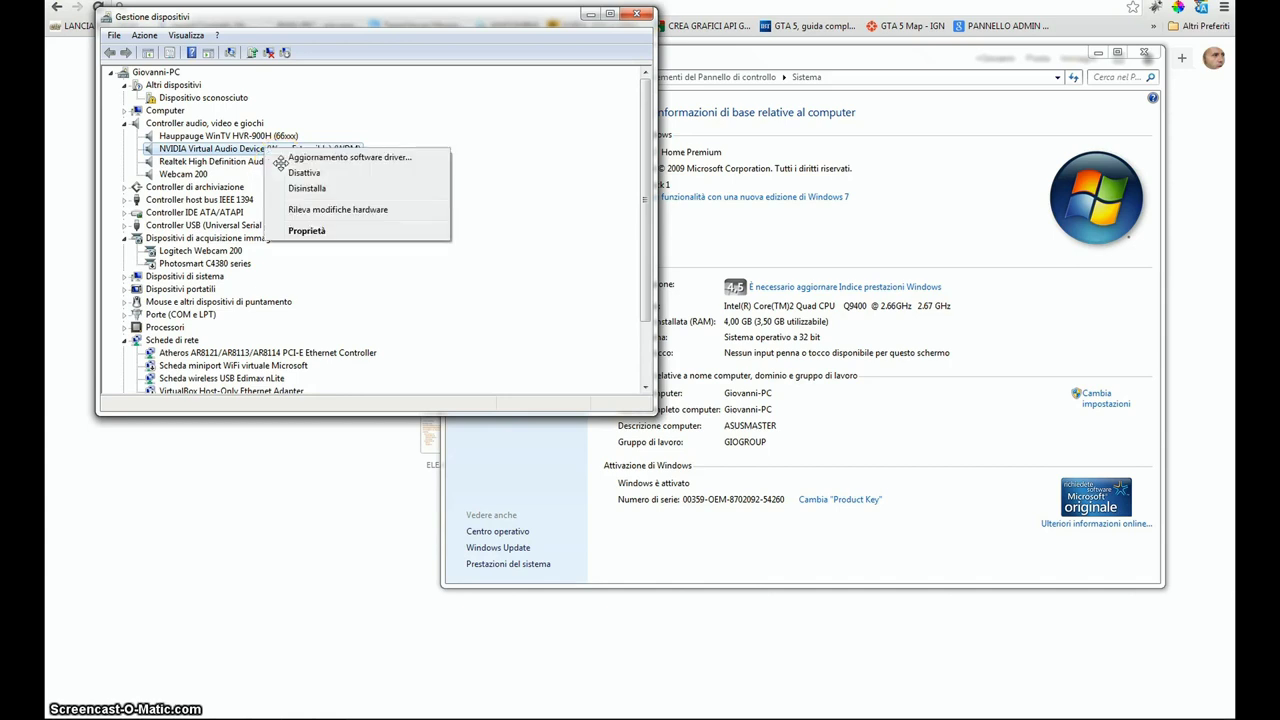
{"action": "key", "text": "Up"}
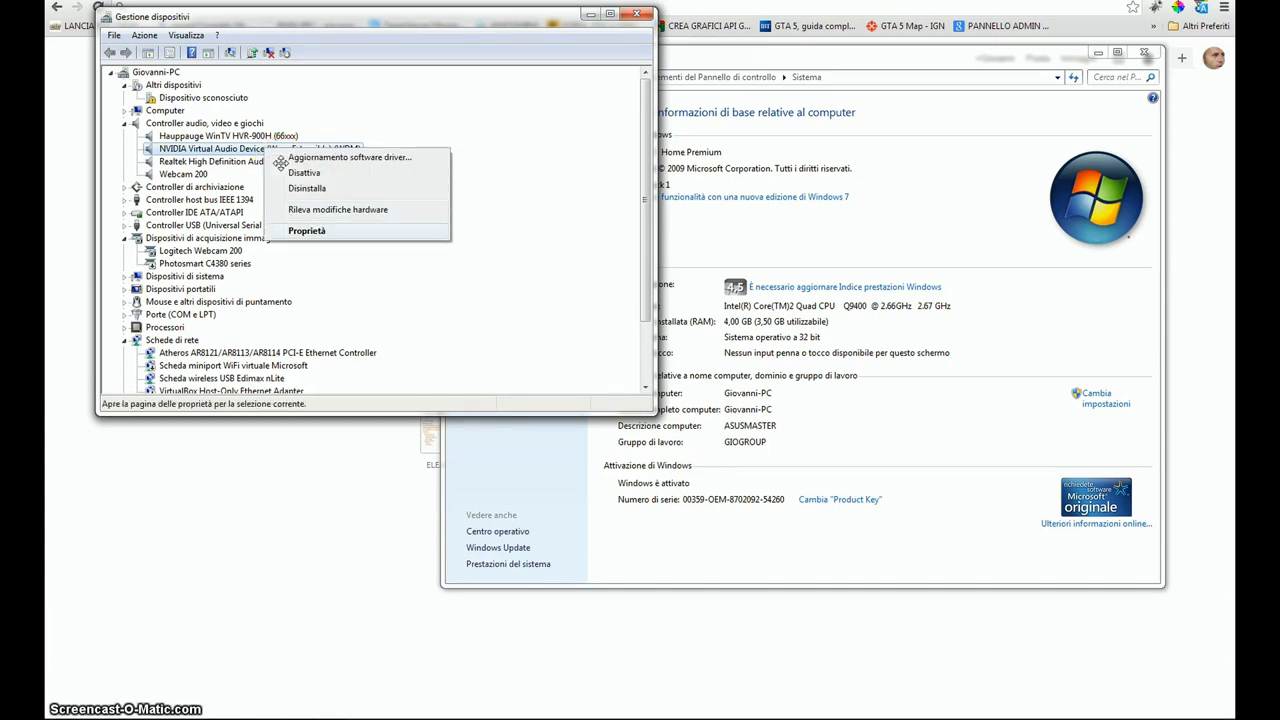
{"action": "key", "text": "Return"}
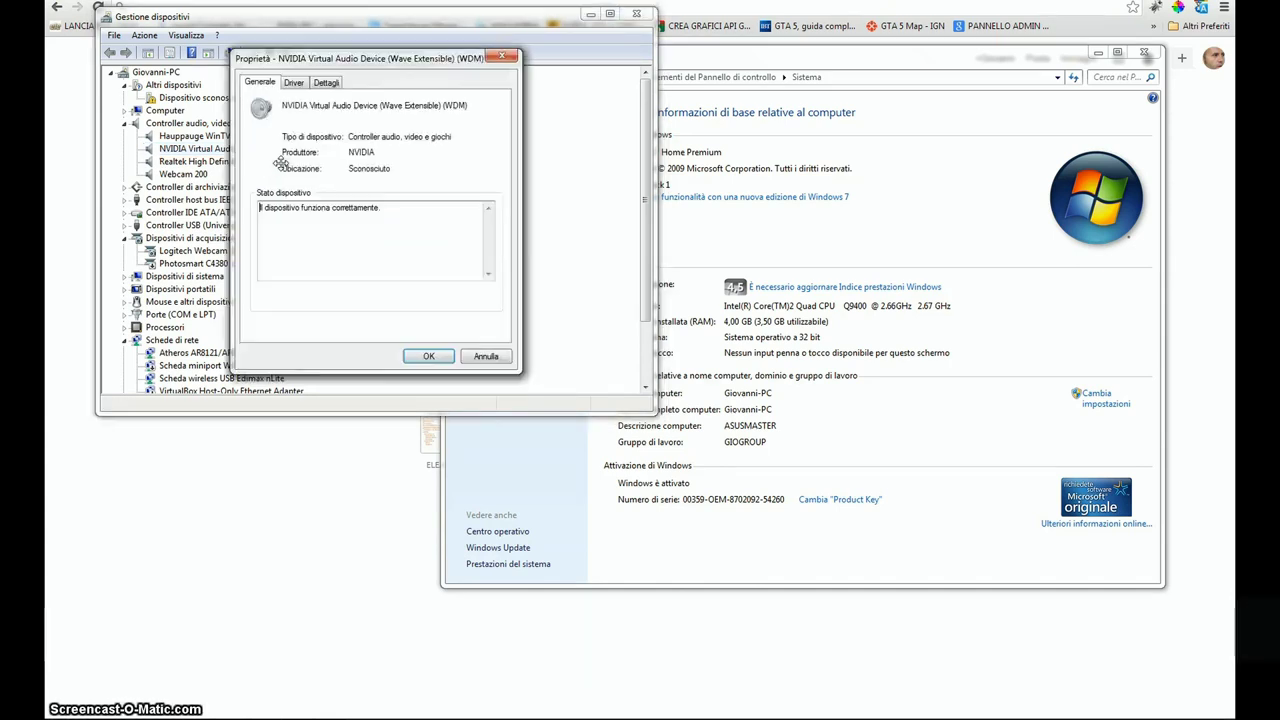
{"action": "left_click", "coordinate": [293, 82]}
{"action": "left_click_drag", "start_coordinate": [317, 58], "coordinate": [430, 68]}
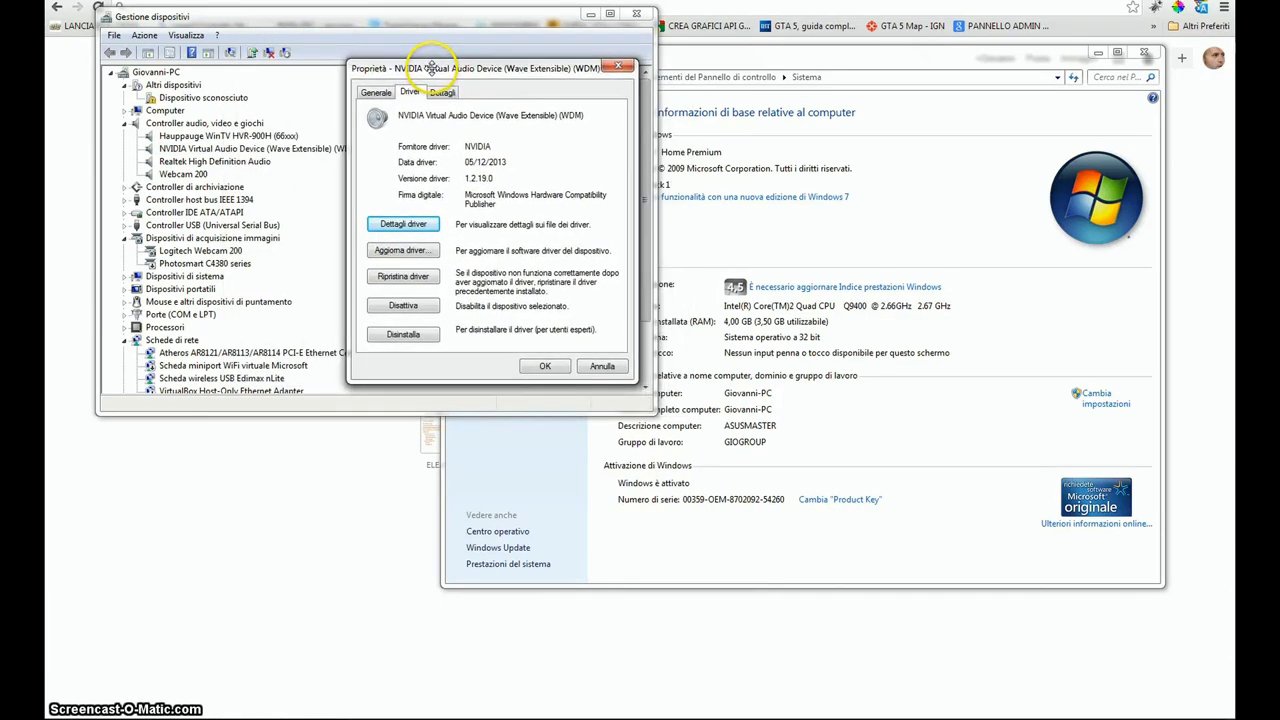
{"action": "left_click", "coordinate": [618, 67]}
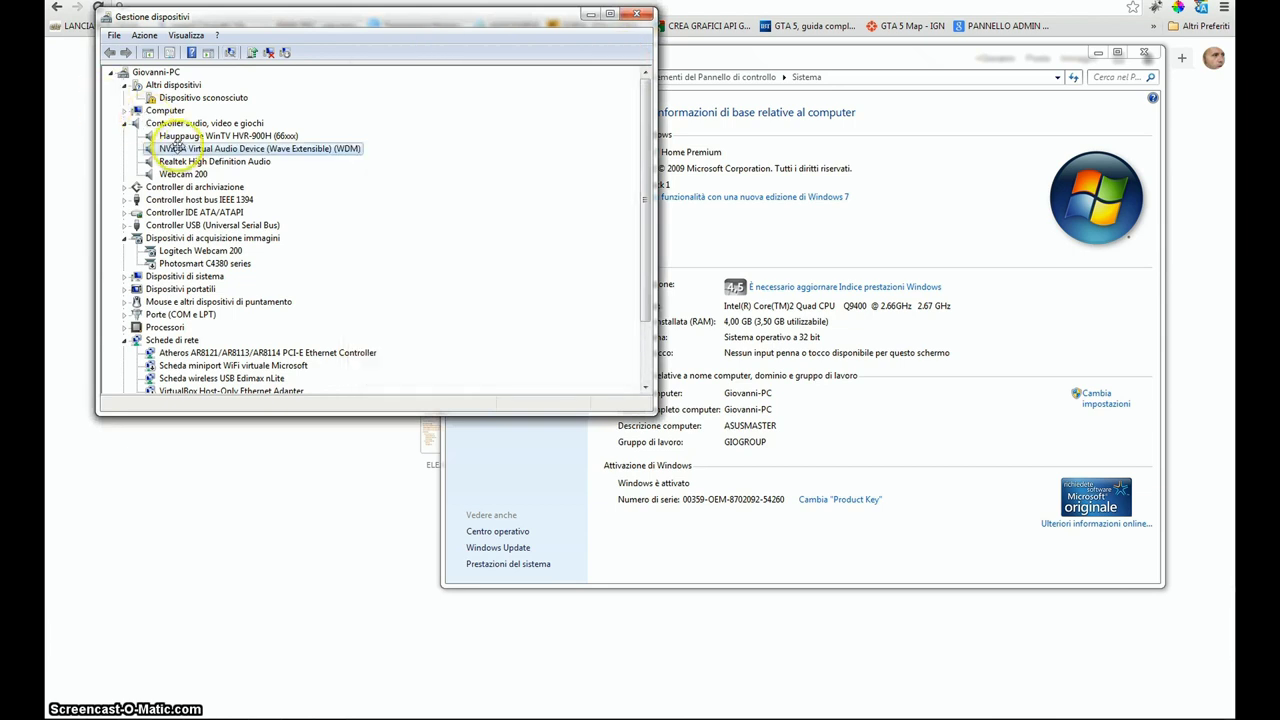
Step: Open the driver software update wizard for NVIDIA Virtual Audio Device and move its window clear of the device list
{"action": "right_click", "coordinate": [177, 147]}
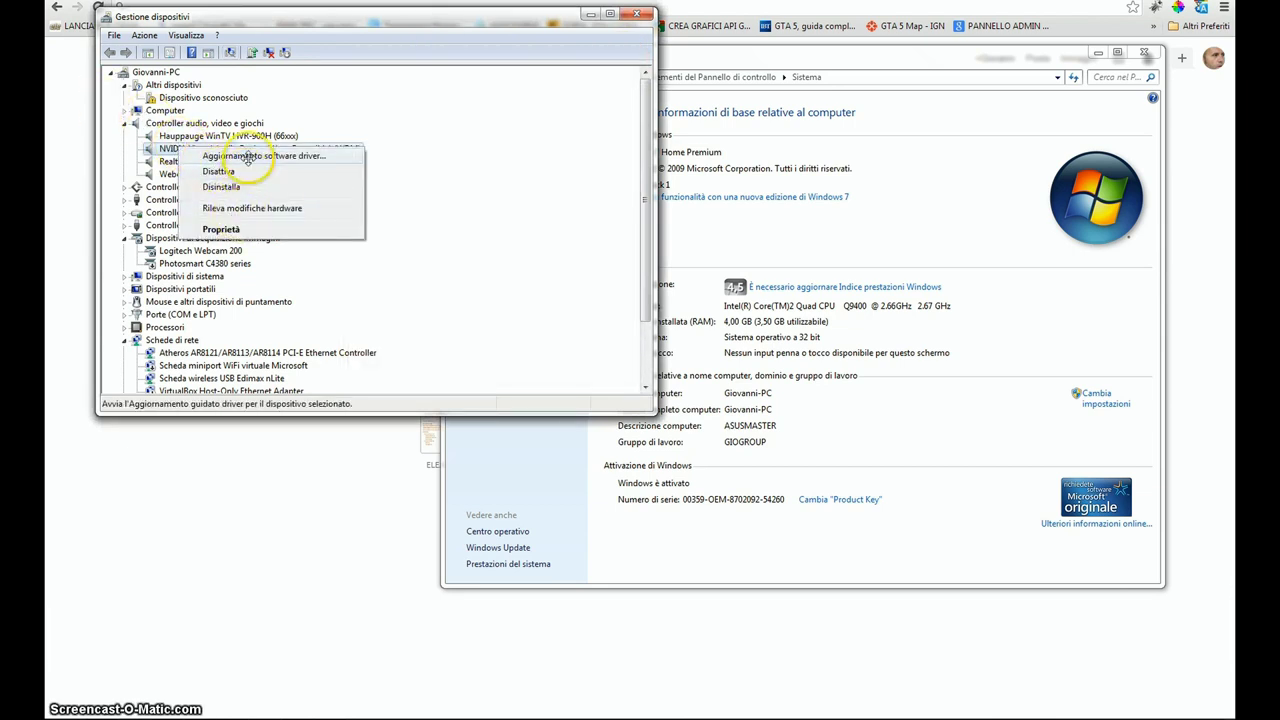
{"action": "left_click", "coordinate": [250, 158]}
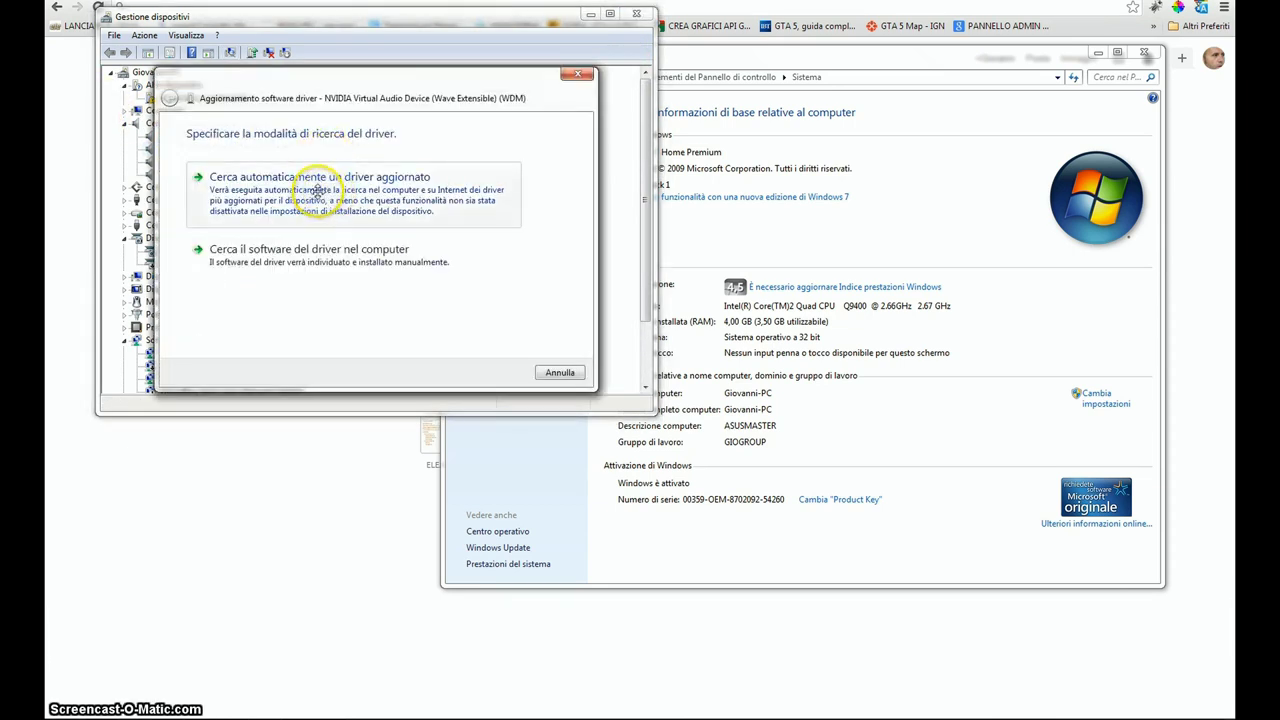
{"action": "left_click_drag", "start_coordinate": [300, 82], "coordinate": [372, 99]}
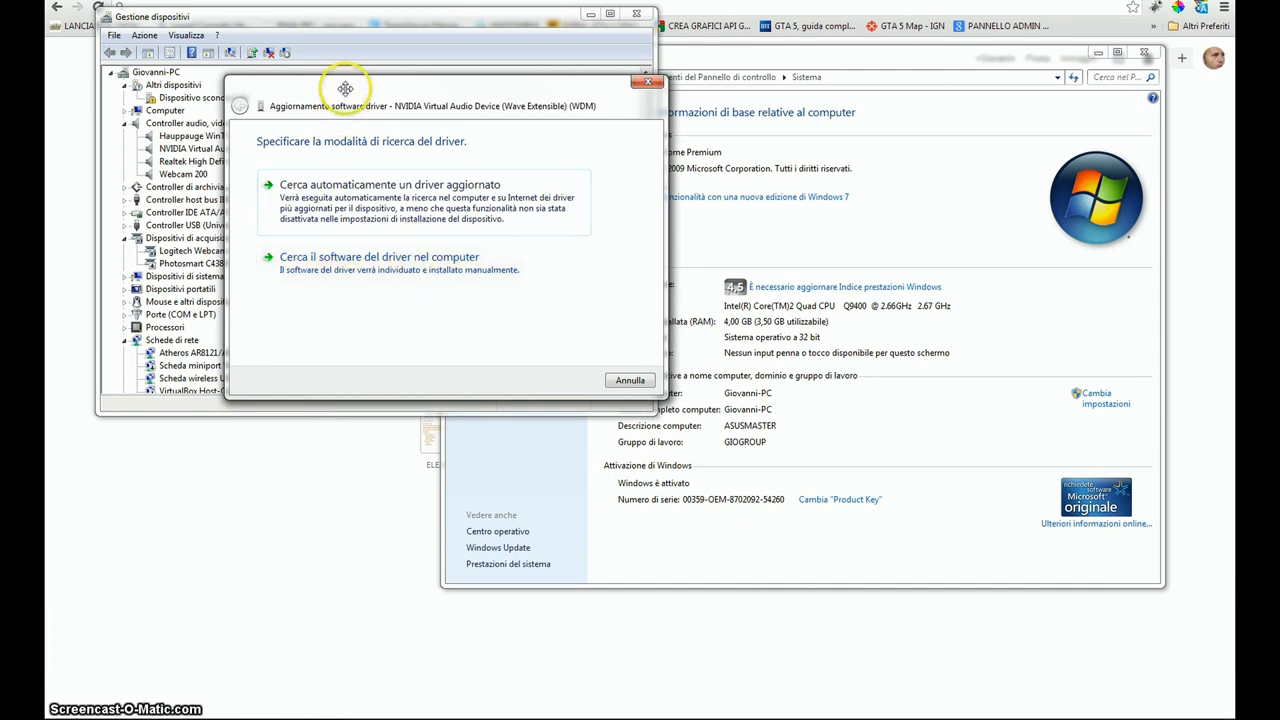
{"action": "left_click_drag", "start_coordinate": [400, 93], "coordinate": [456, 118]}
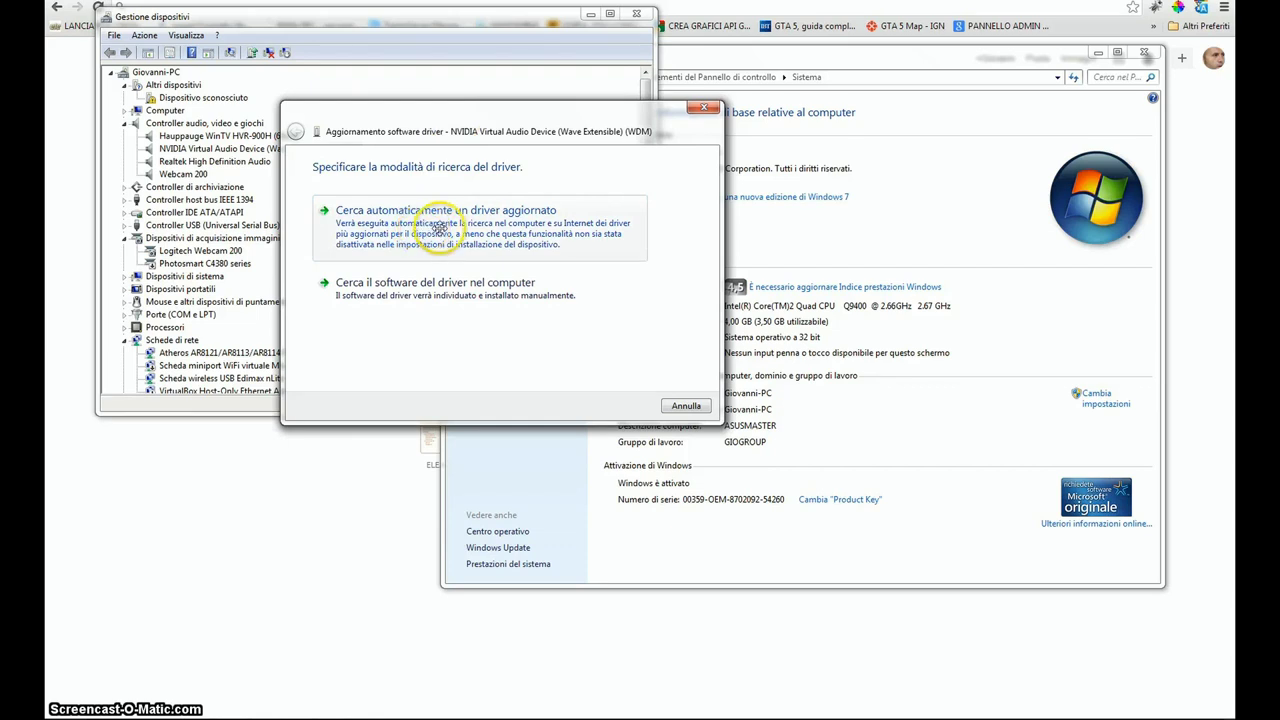
Step: Close the driver update wizard and load the copied Realtek High Definition Audio Codecs download address in the browser
{"action": "left_click", "coordinate": [703, 107]}
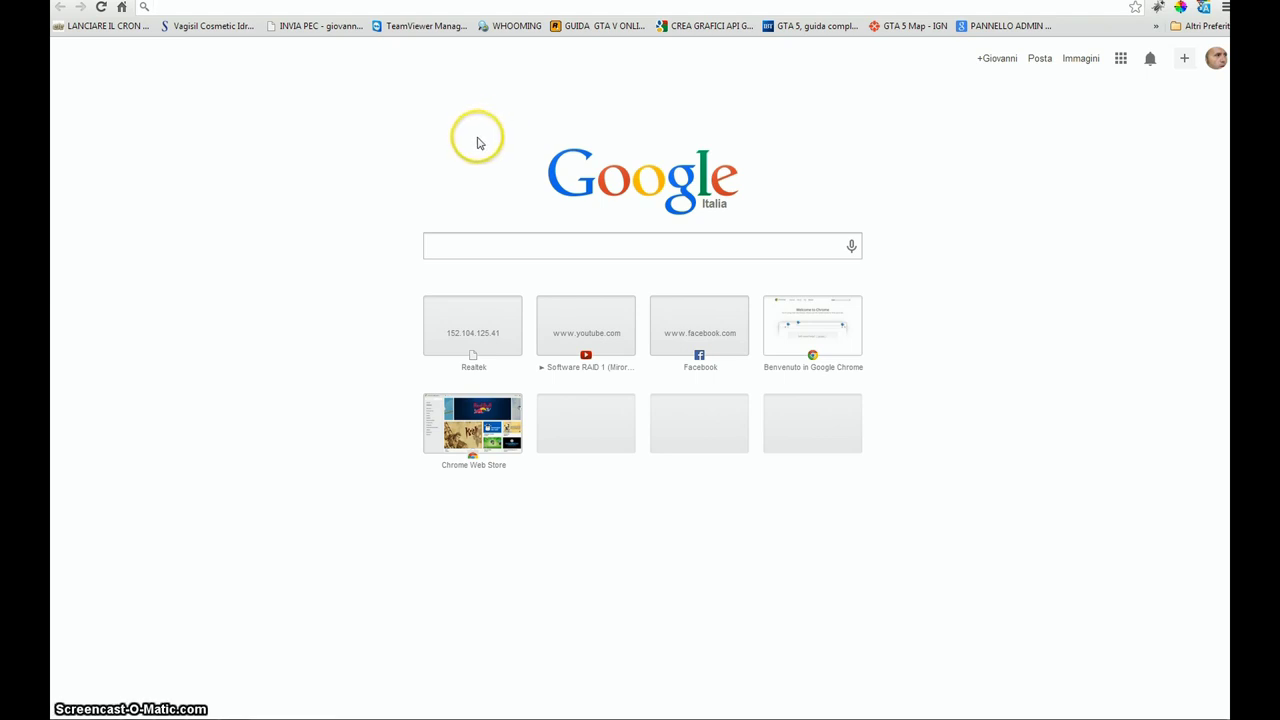
{"action": "left_click", "coordinate": [355, 10]}
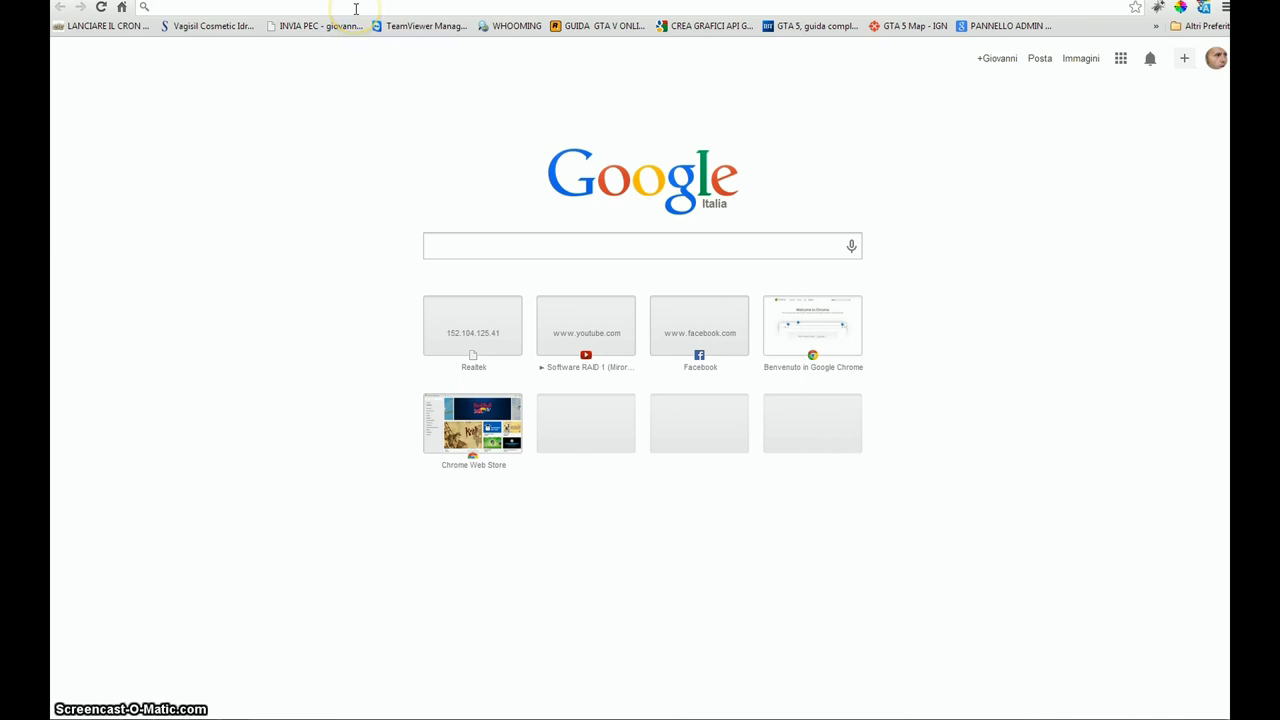
{"action": "right_click", "coordinate": [355, 10]}
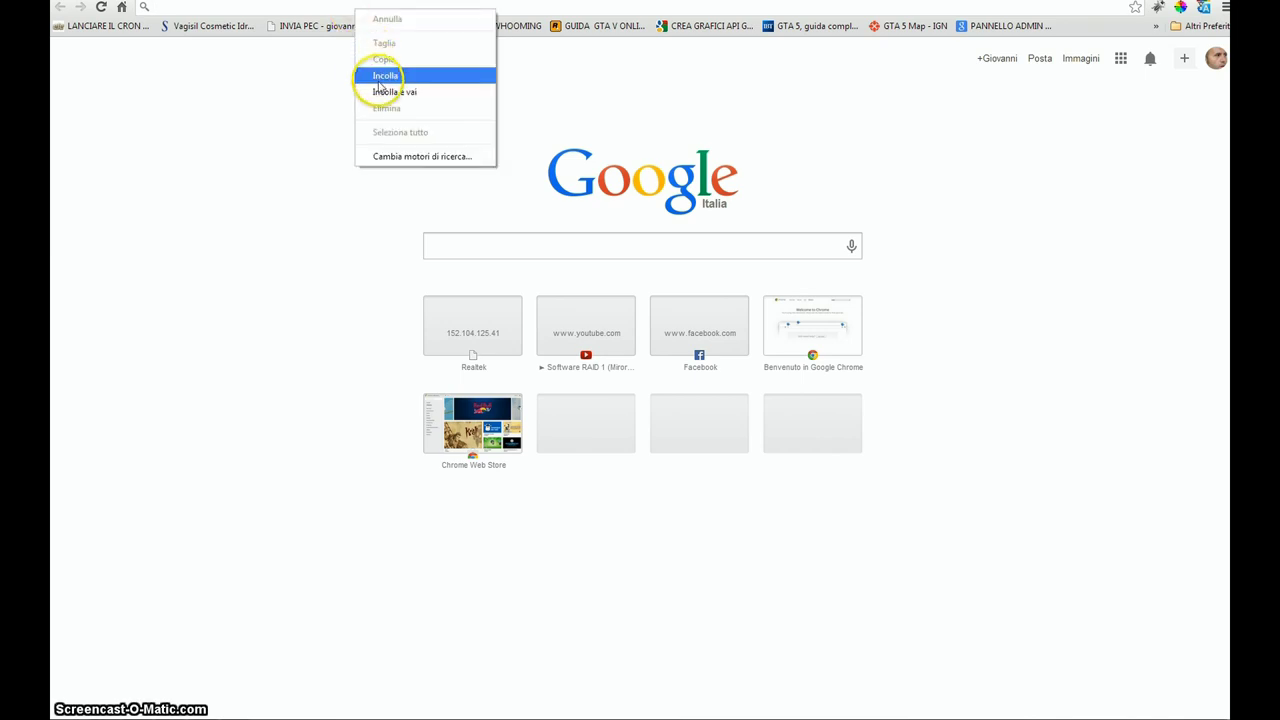
{"action": "left_click", "coordinate": [377, 76]}
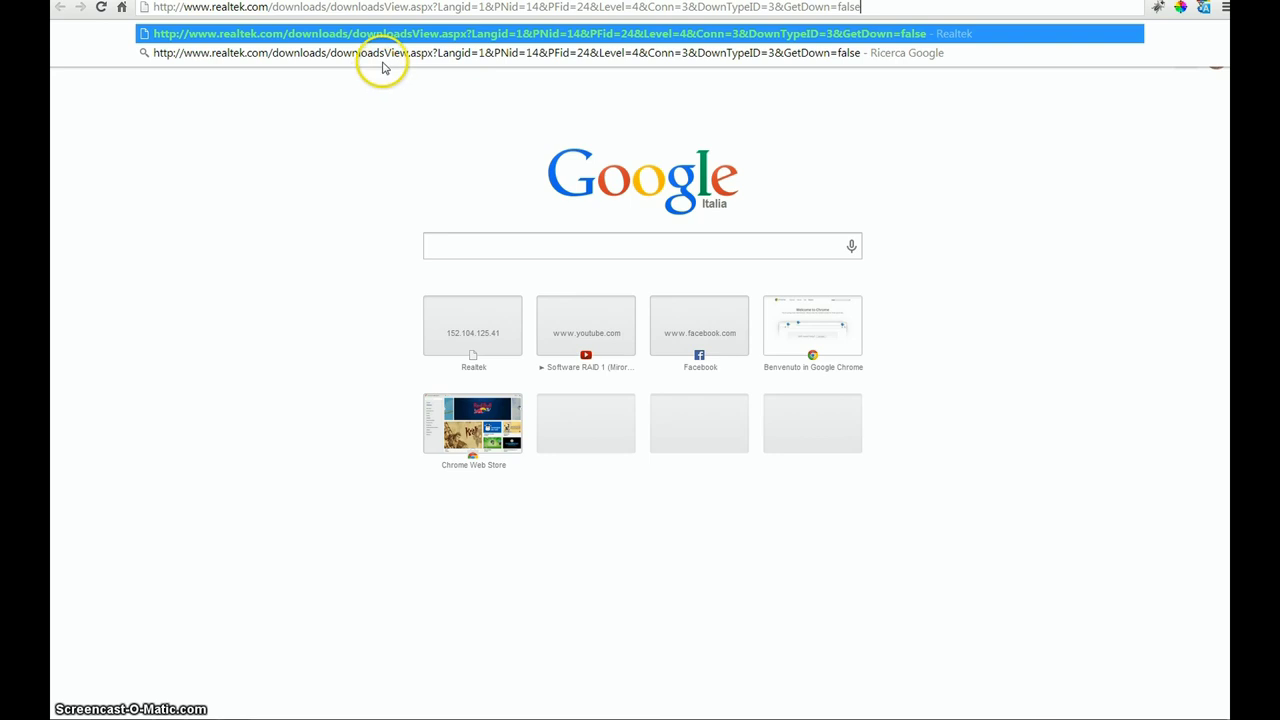
{"action": "left_click", "coordinate": [385, 35]}
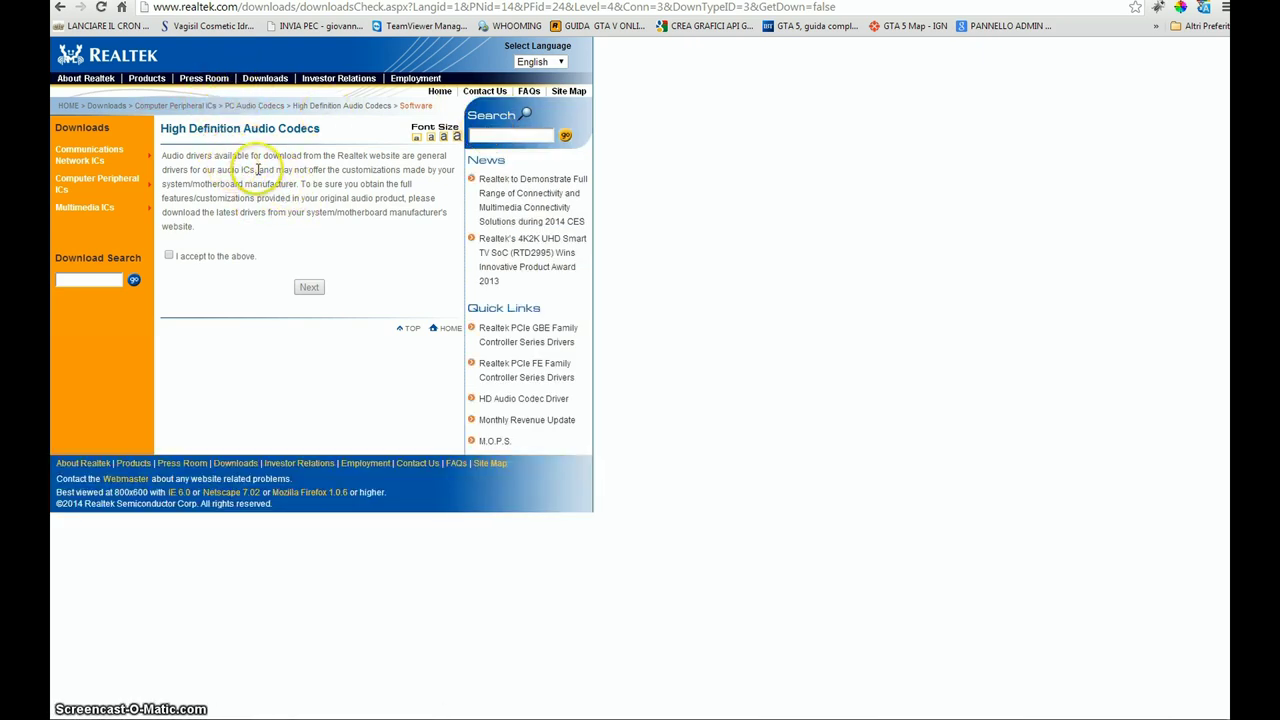
Step: Accept the Realtek download terms, continue to the High Definition Audio Codecs driver list and look it over
{"action": "left_click", "coordinate": [168, 256]}
{"action": "left_click", "coordinate": [306, 290]}
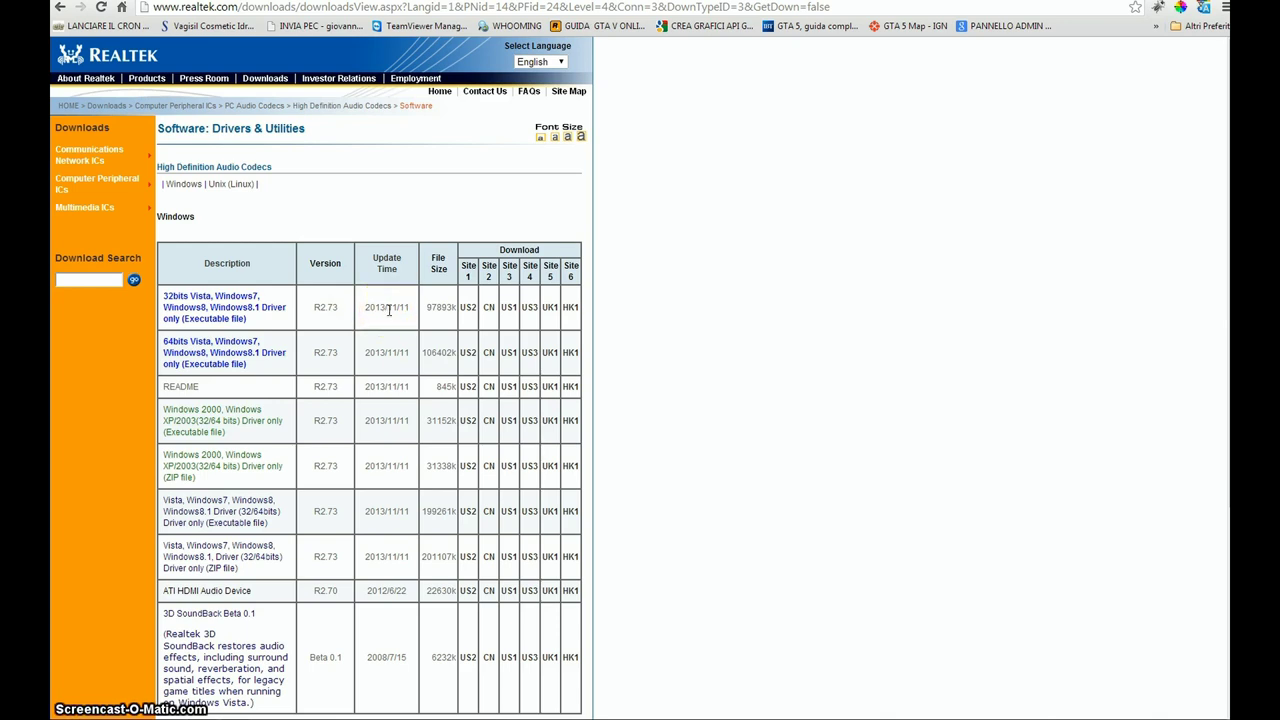
{"action": "scroll", "coordinate": [389, 312], "scroll_direction": "down", "scroll_amount": 3}
{"action": "scroll", "coordinate": [391, 405], "scroll_direction": "up", "scroll_amount": 2}
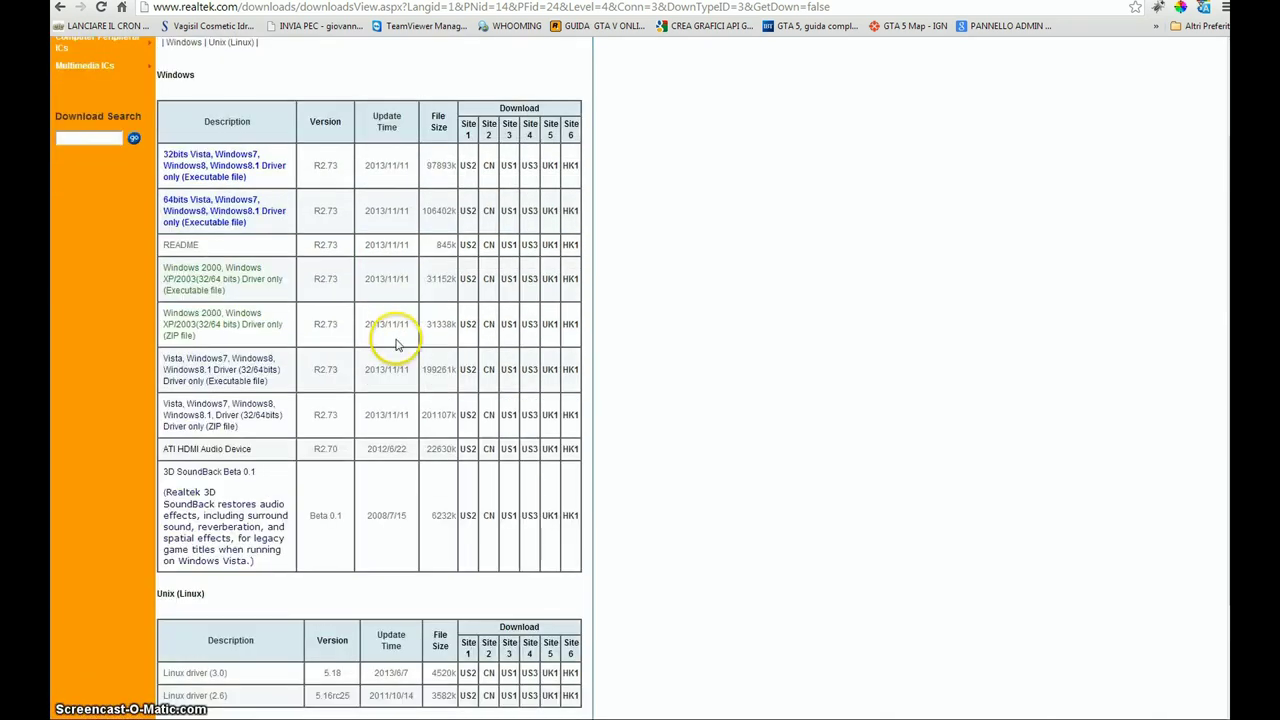
{"action": "scroll", "coordinate": [356, 400], "scroll_direction": "up", "scroll_amount": 1}
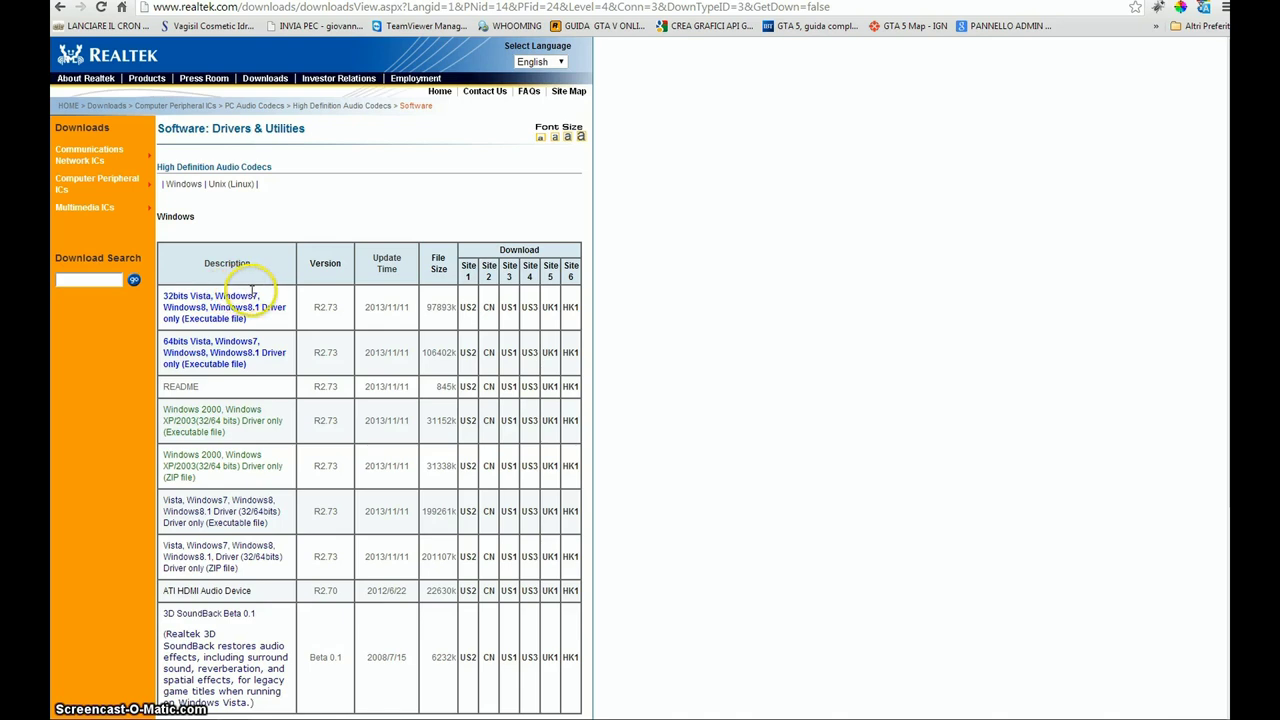
Step: Download the 32bits Vista, Windows7, Windows8, Windows8.1 driver executable from Site 1 (US2) and save it to the Desktop
{"action": "left_click", "coordinate": [166, 296]}
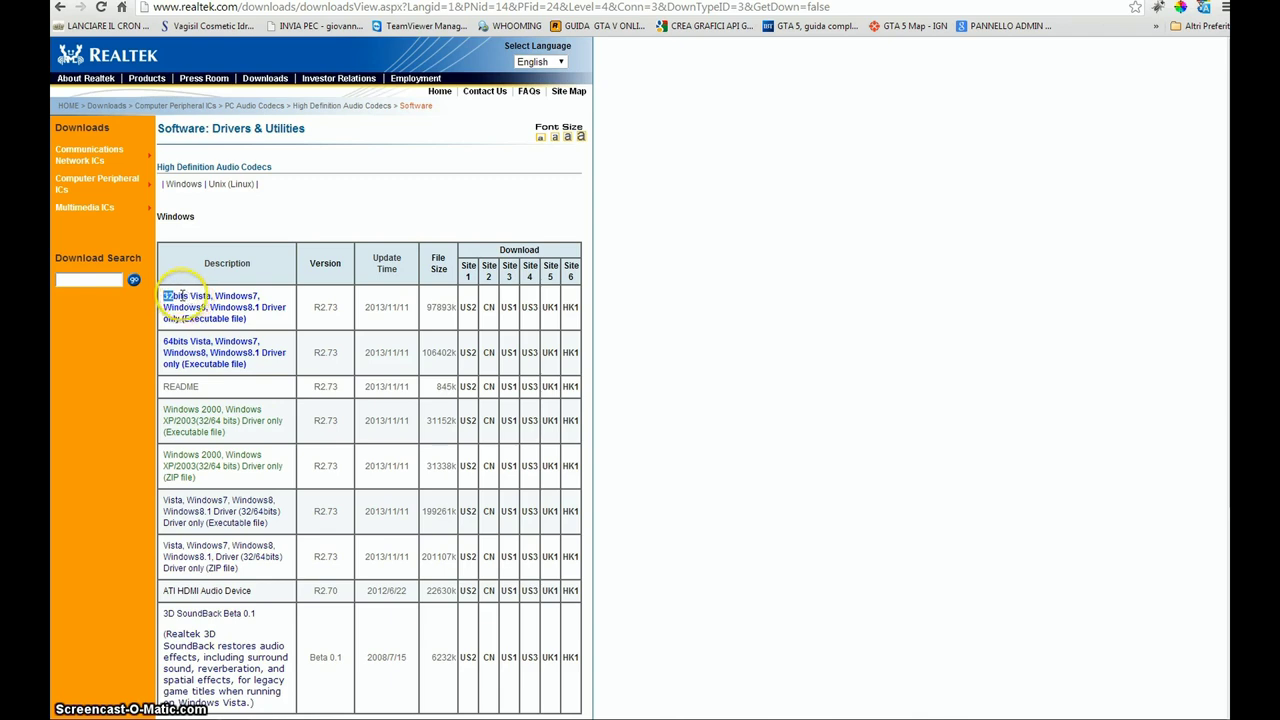
{"action": "left_click", "coordinate": [170, 296]}
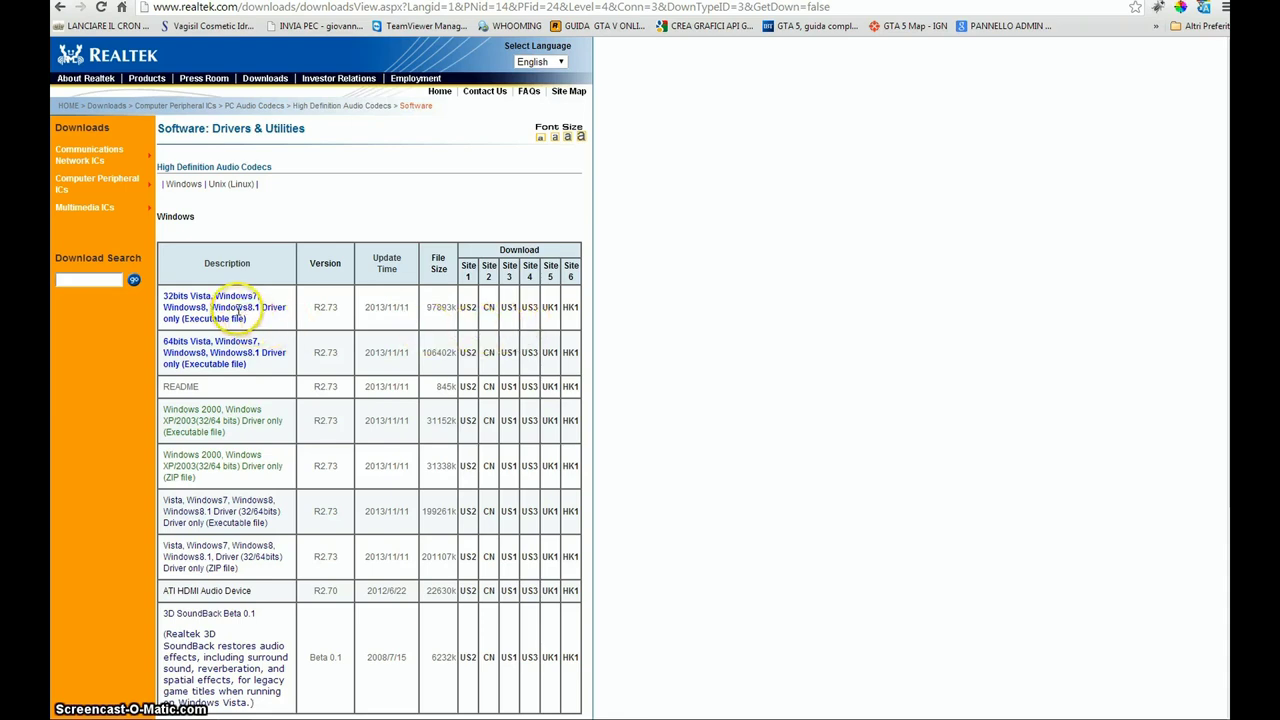
{"action": "left_click", "coordinate": [468, 312]}
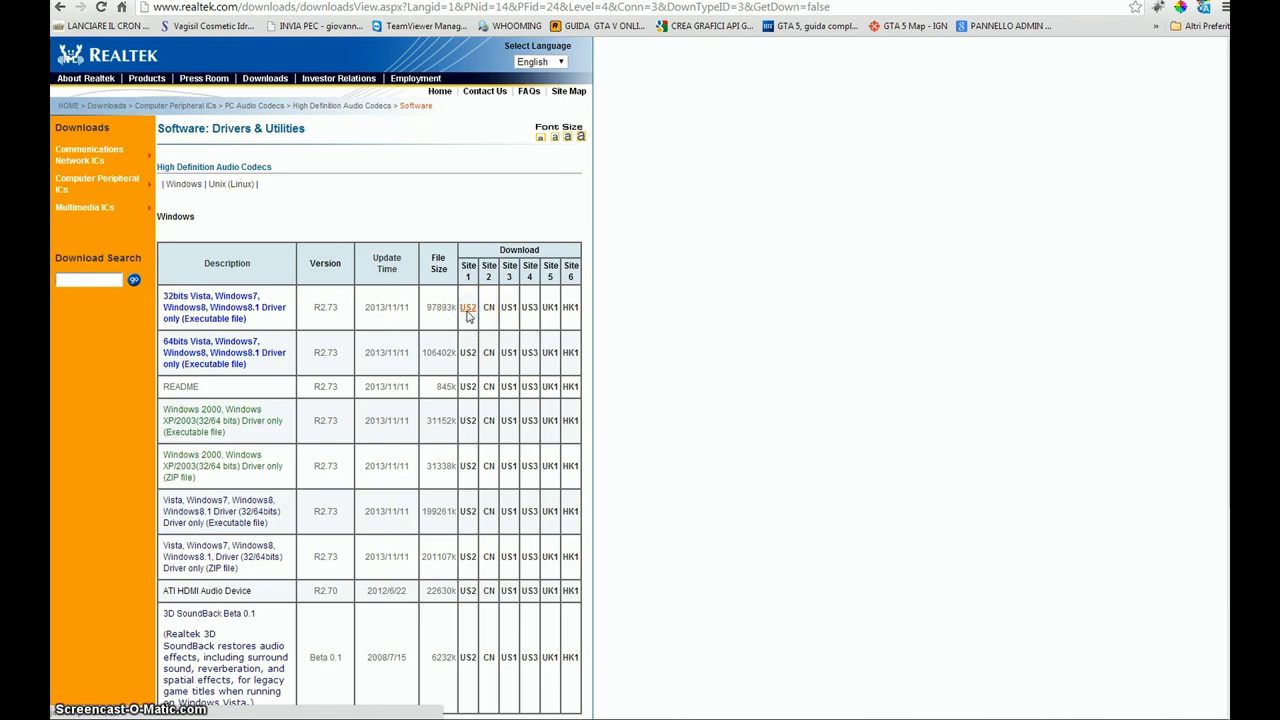
{"action": "left_click", "coordinate": [514, 286]}
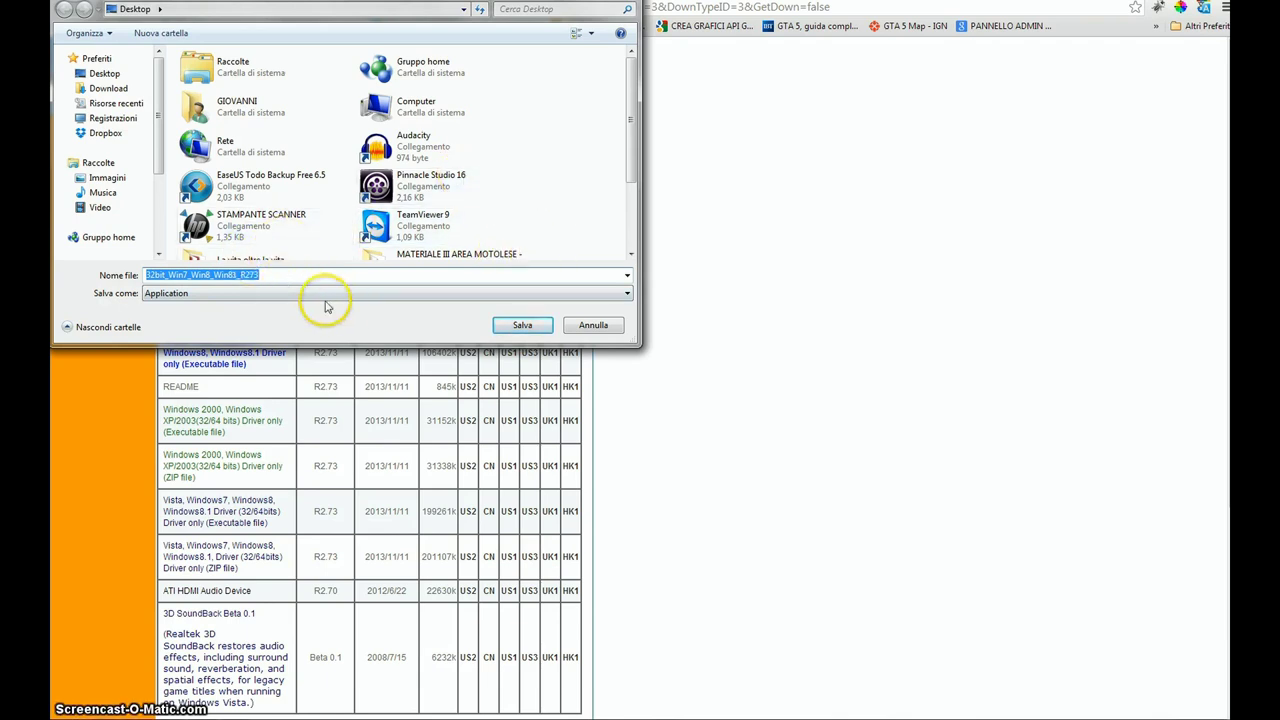
{"action": "left_click", "coordinate": [488, 328]}
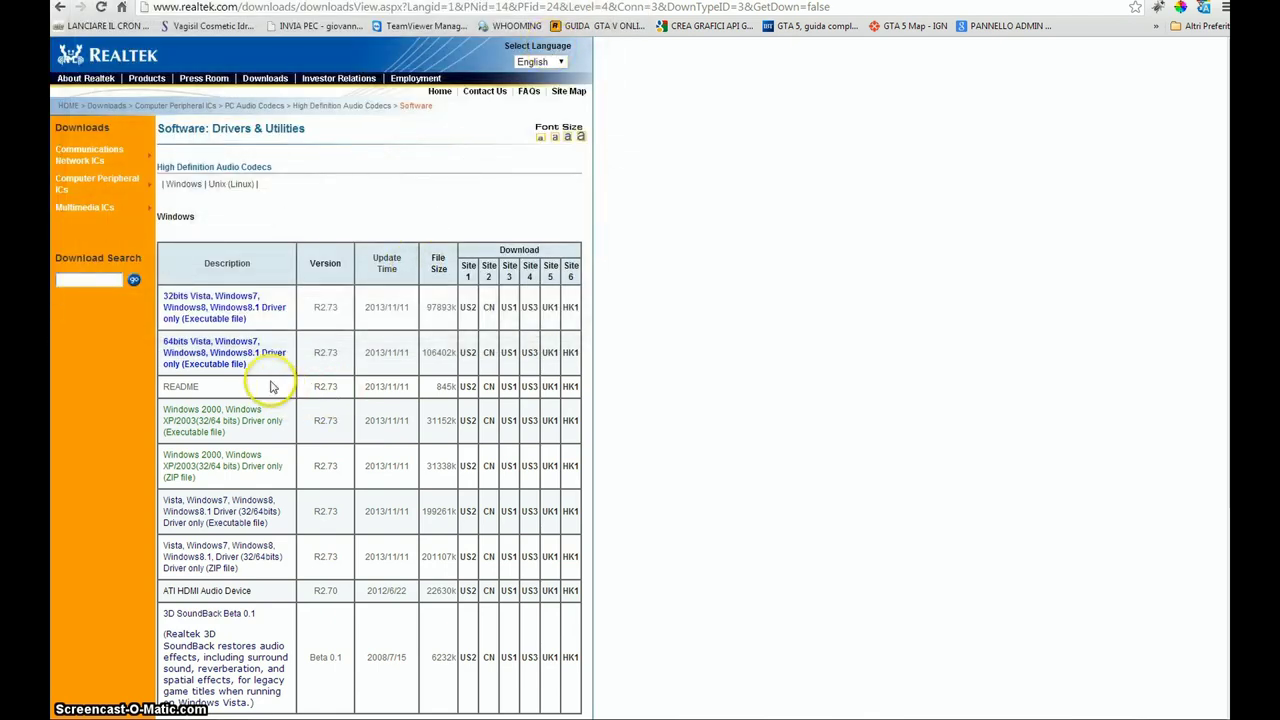
Step: Examine the remaining Realtek driver entries, including the combined 32/64-bit, ATI HDMI, 3D SoundBack and Linux drivers
{"action": "scroll", "coordinate": [251, 414], "scroll_direction": "down", "scroll_amount": 1}
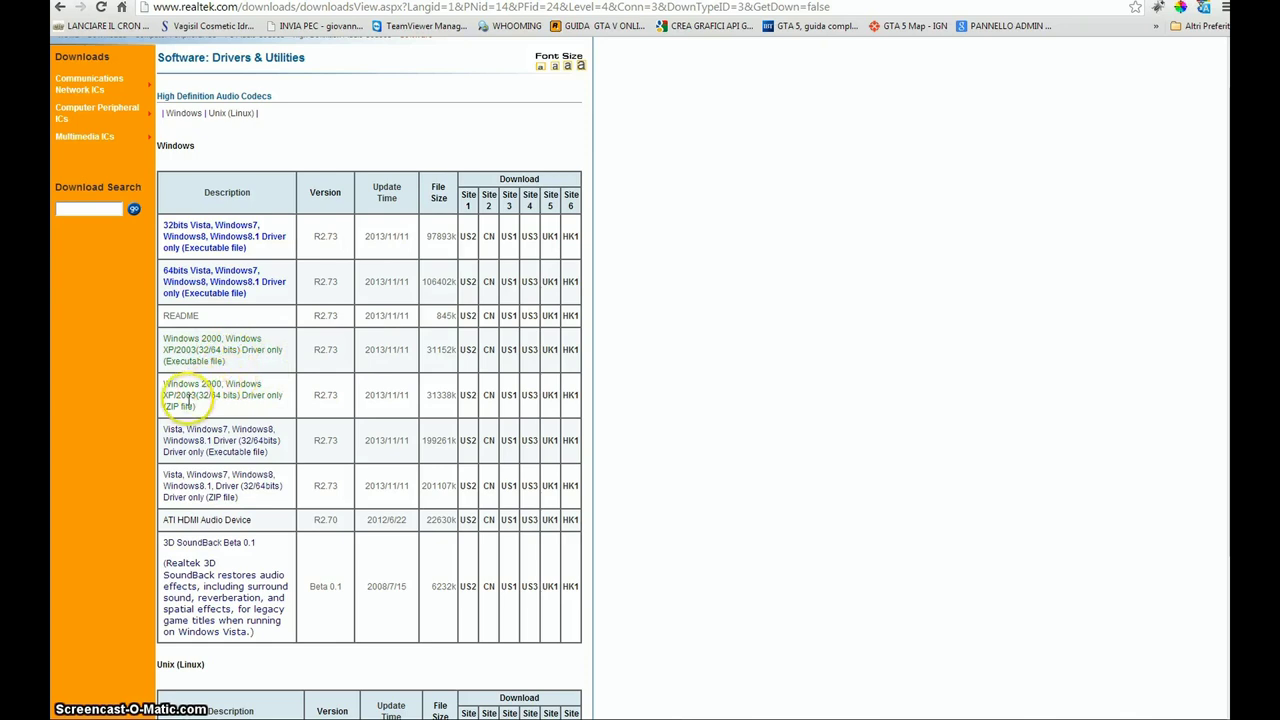
{"action": "left_click", "coordinate": [253, 428]}
{"action": "double_click", "coordinate": [253, 428]}
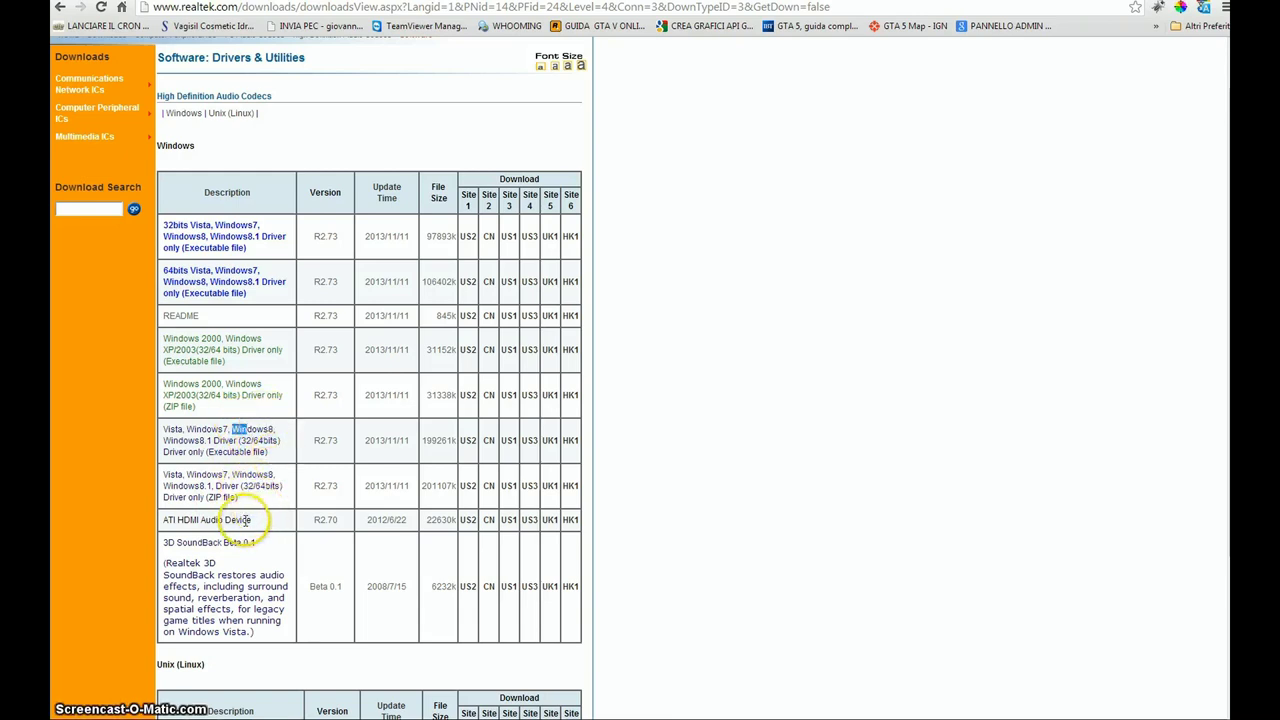
{"action": "left_click", "coordinate": [184, 518]}
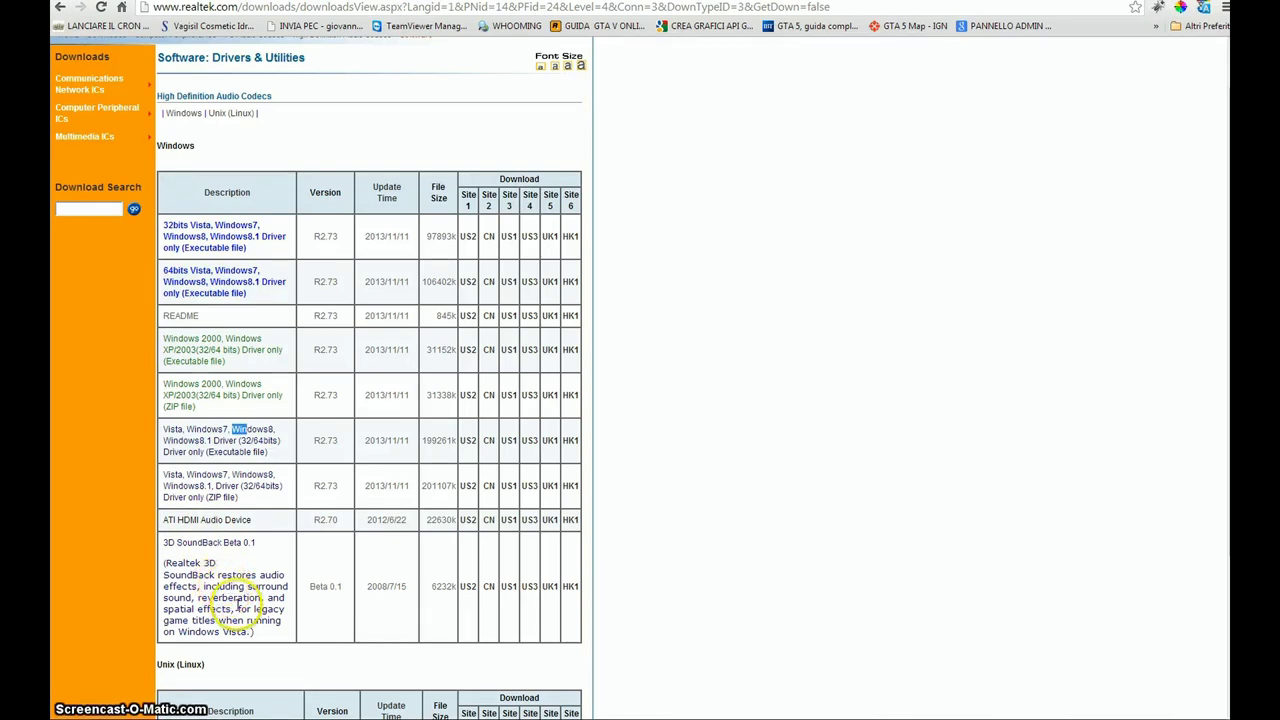
{"action": "left_click_drag", "start_coordinate": [255, 609], "coordinate": [263, 609]}
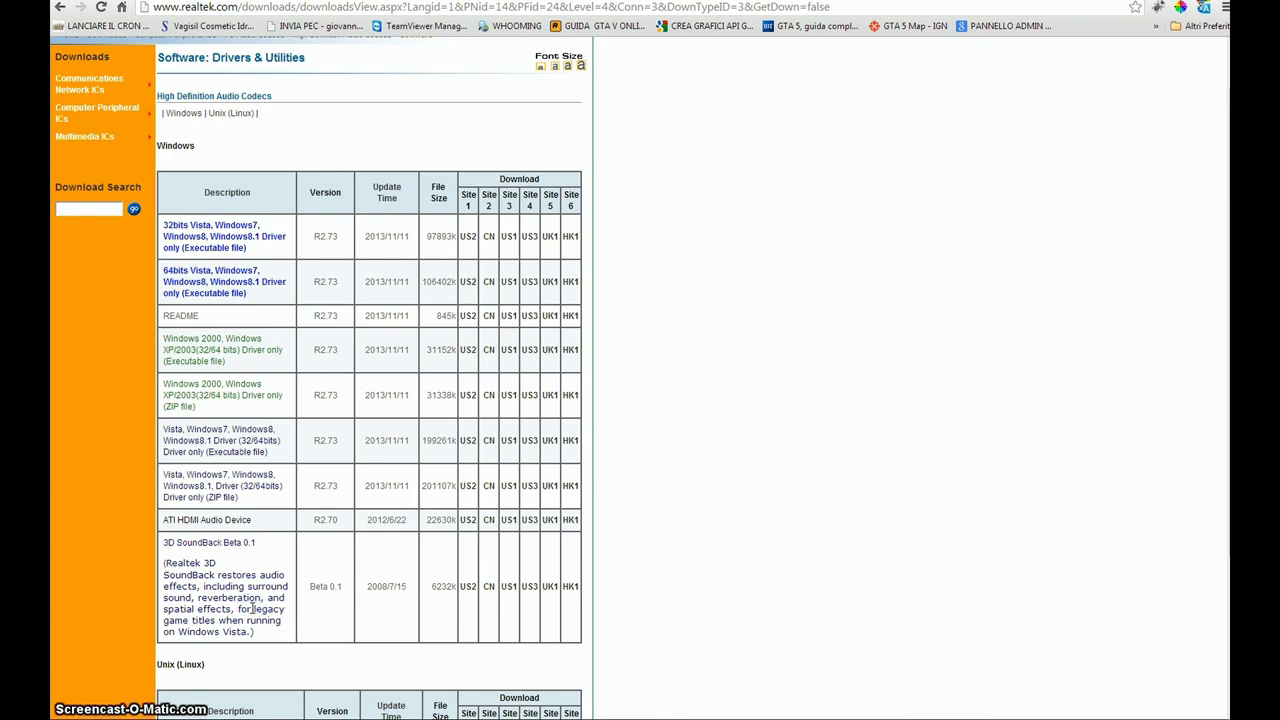
{"action": "scroll", "coordinate": [258, 605], "scroll_direction": "down", "scroll_amount": 1}
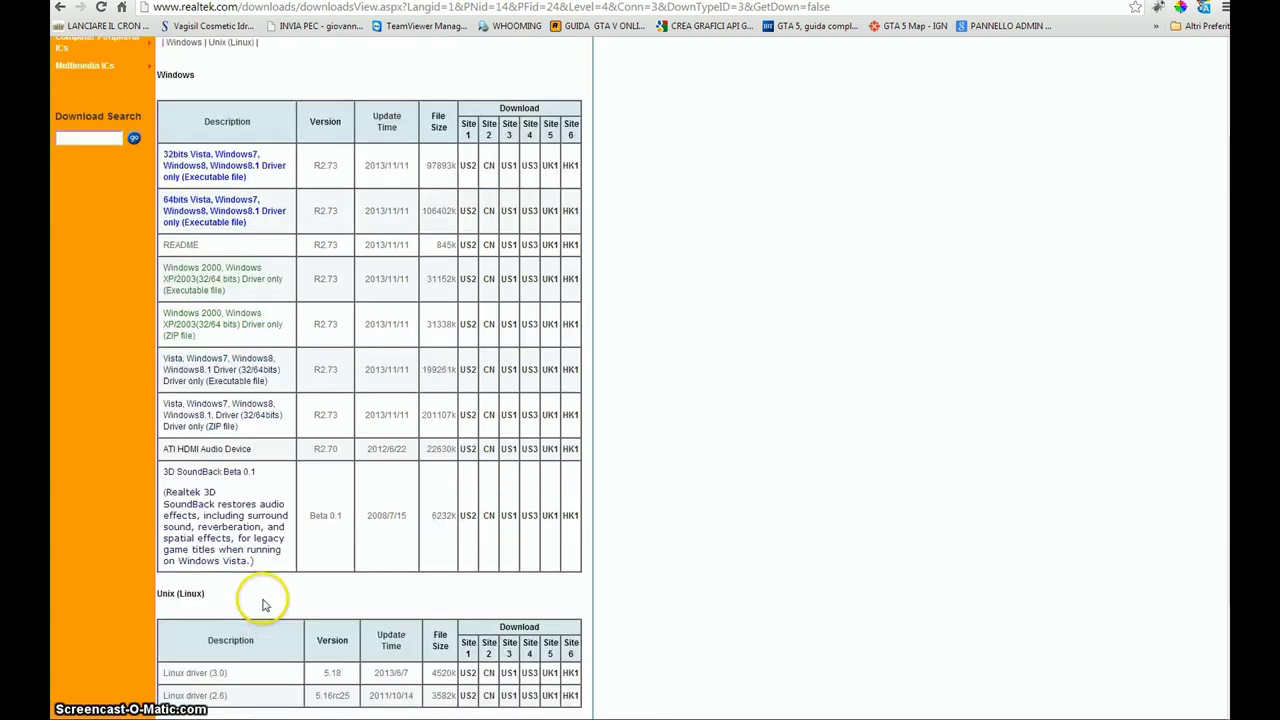
{"action": "scroll", "coordinate": [265, 601], "scroll_direction": "down", "scroll_amount": 1}
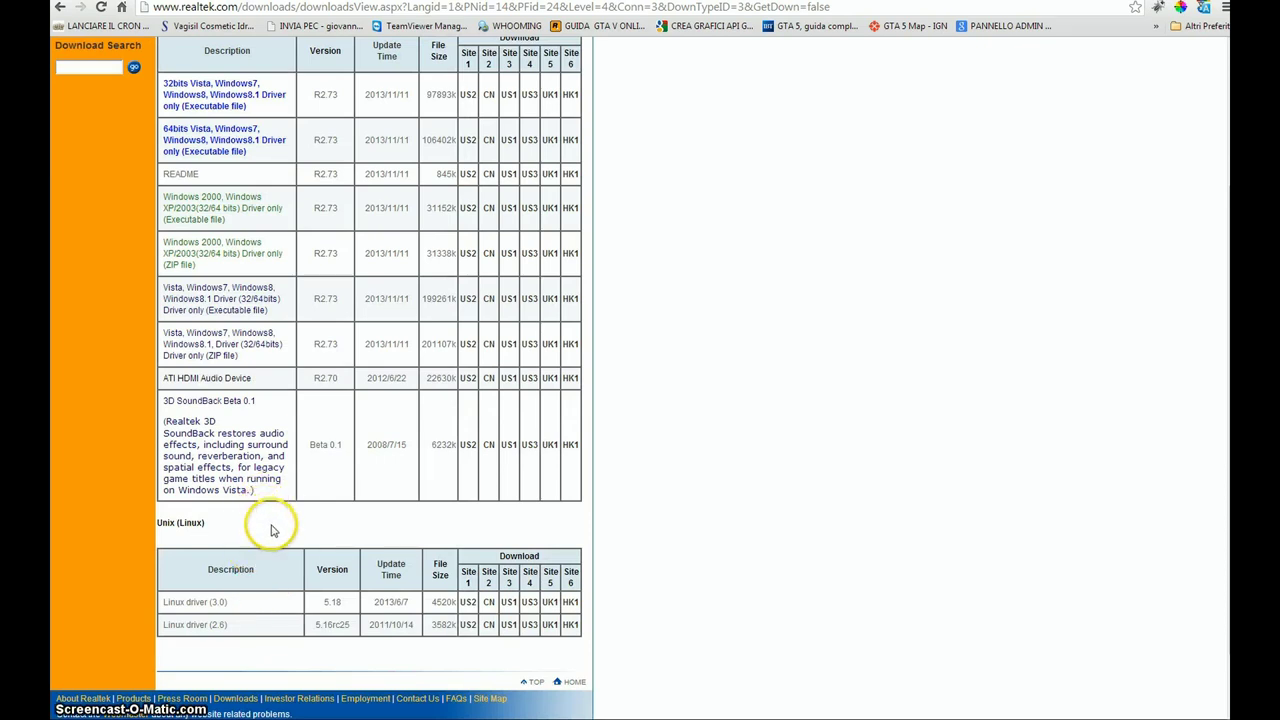
{"action": "scroll", "coordinate": [255, 525], "scroll_direction": "down", "scroll_amount": 1}
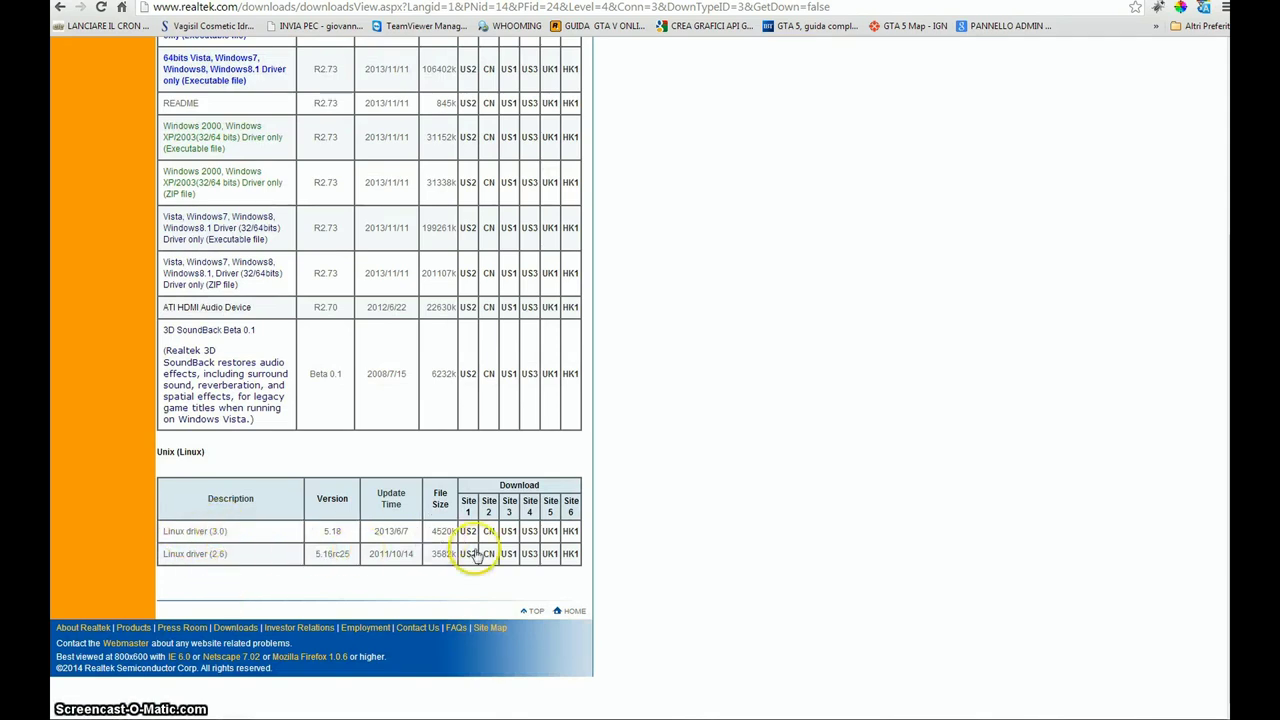
{"action": "scroll", "coordinate": [391, 540], "scroll_direction": "up", "scroll_amount": 3}
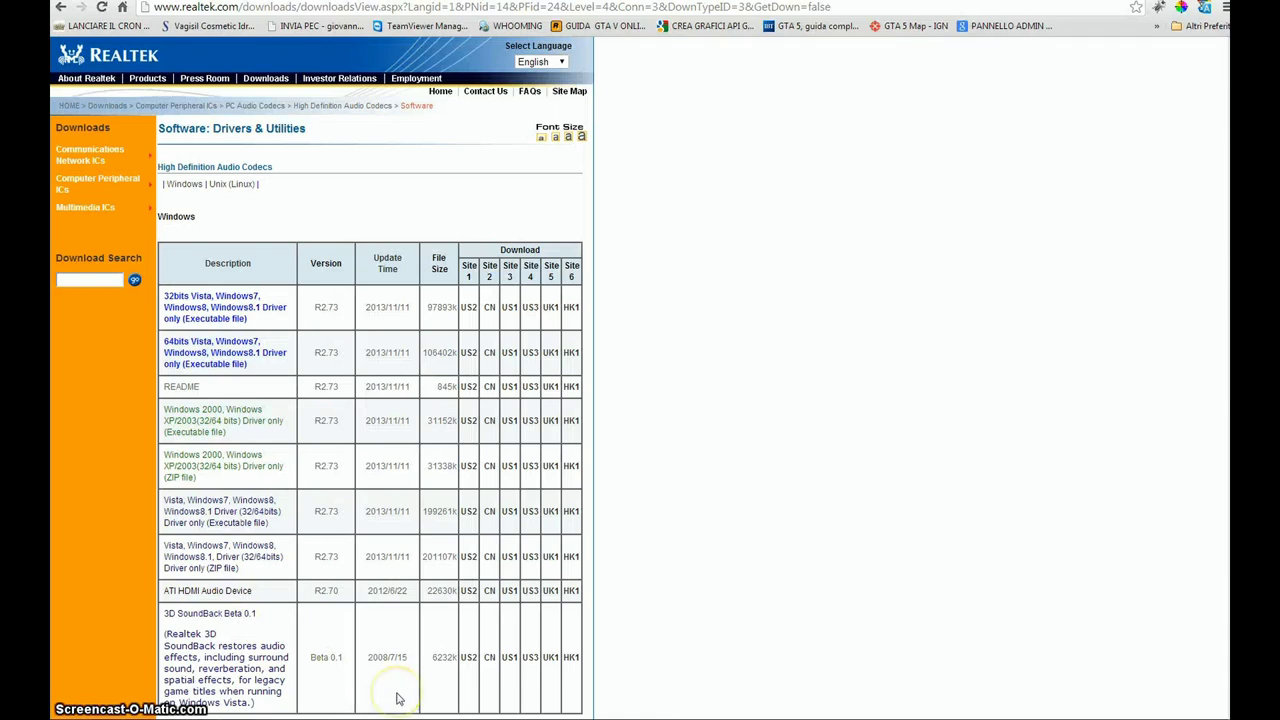
Step: Check the Realtek quick volume panel from the notification area, then dismiss it
{"action": "key", "text": "super"}
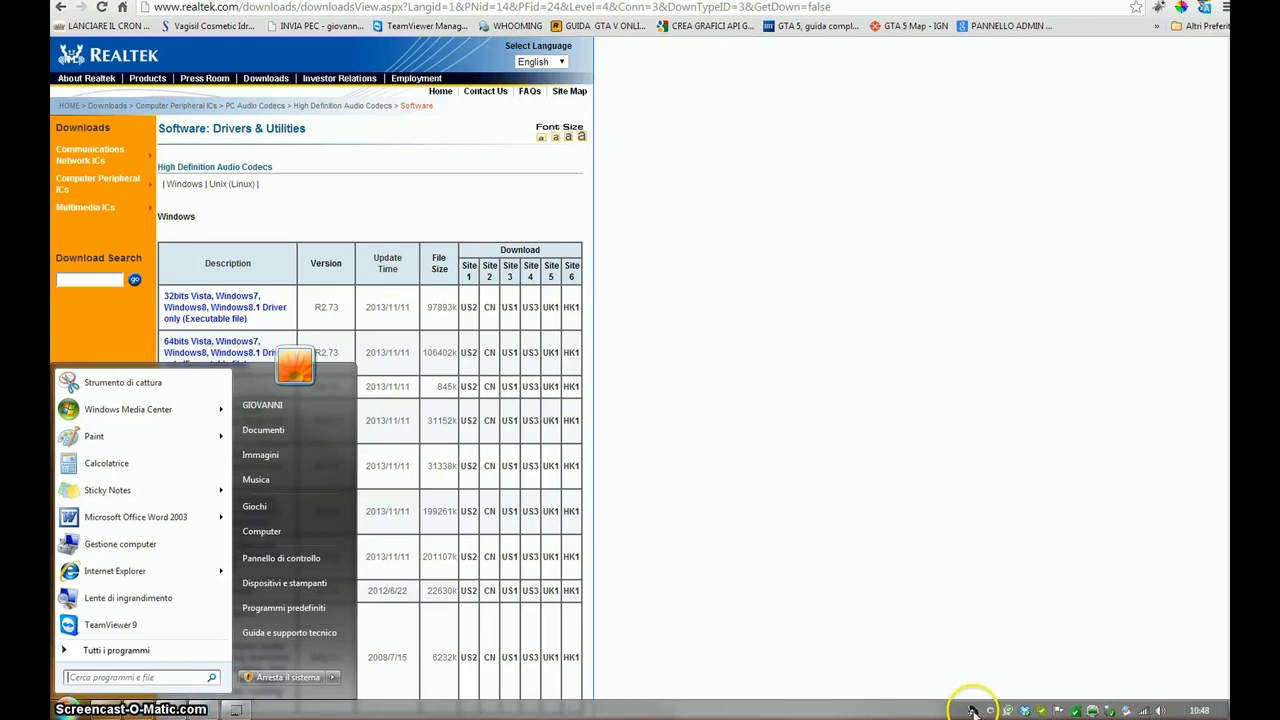
{"action": "key", "text": "Escape"}
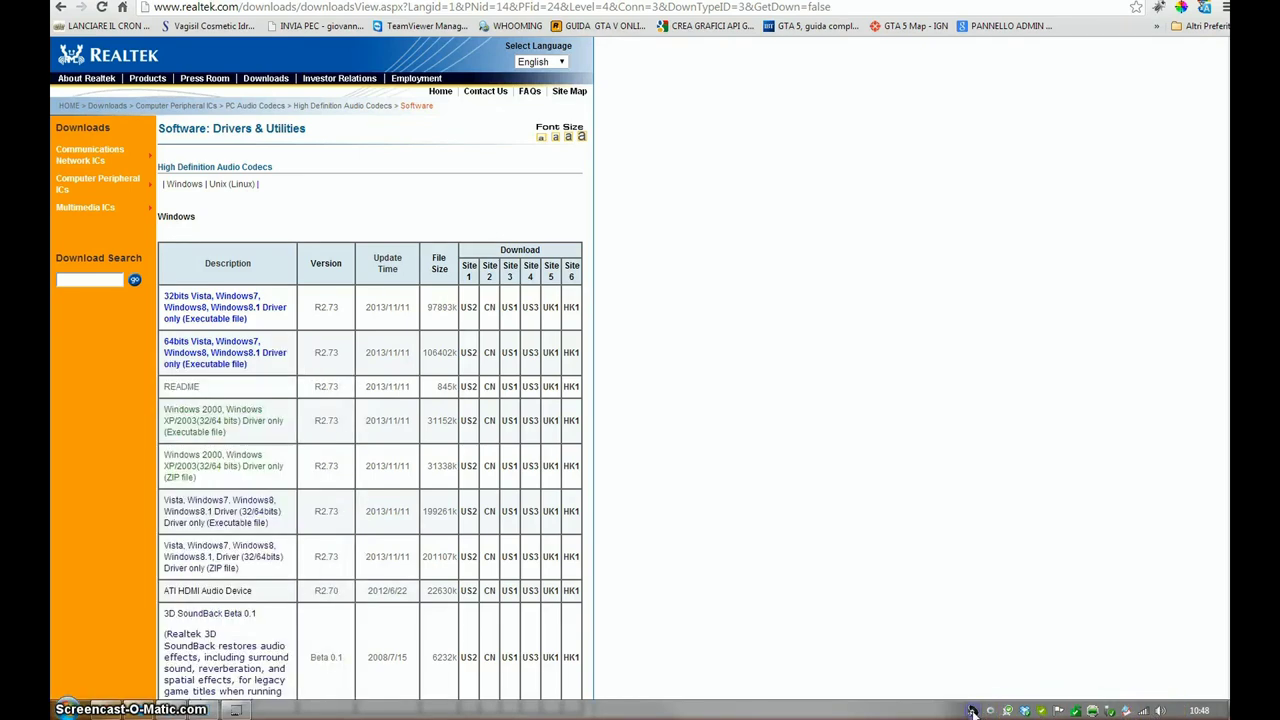
{"action": "left_click", "coordinate": [972, 712]}
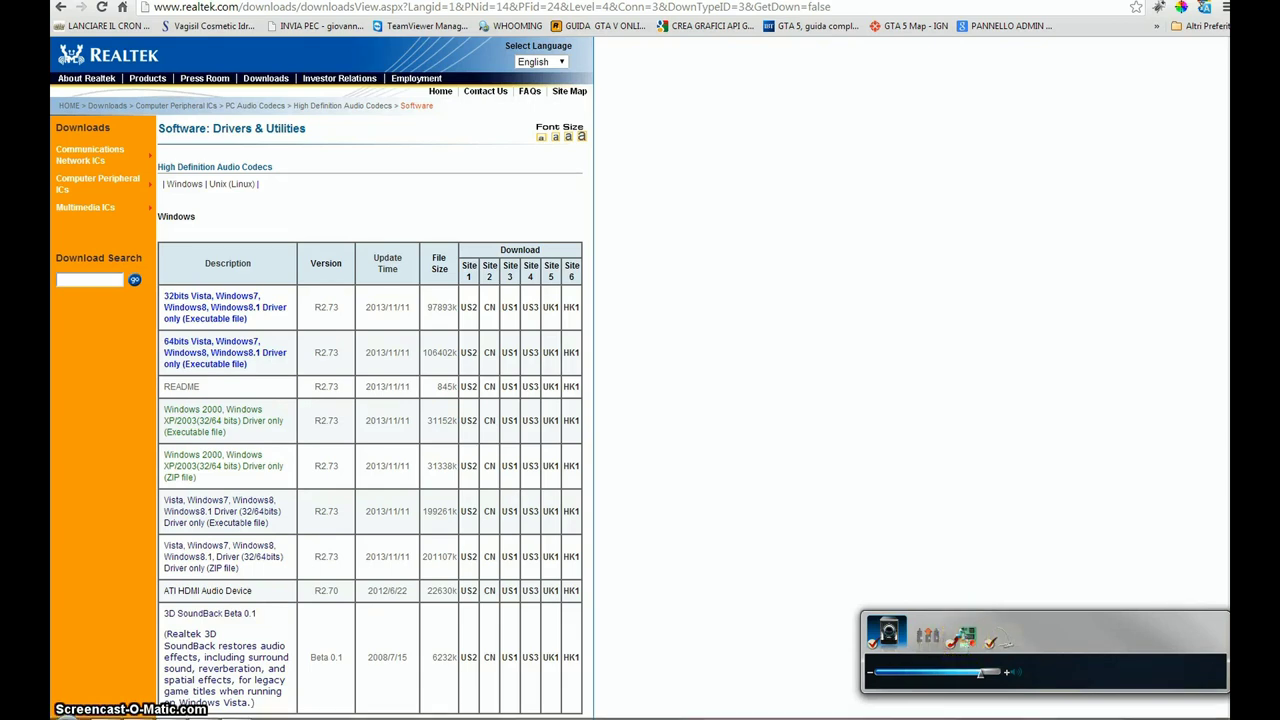
{"action": "left_click", "coordinate": [786, 629]}
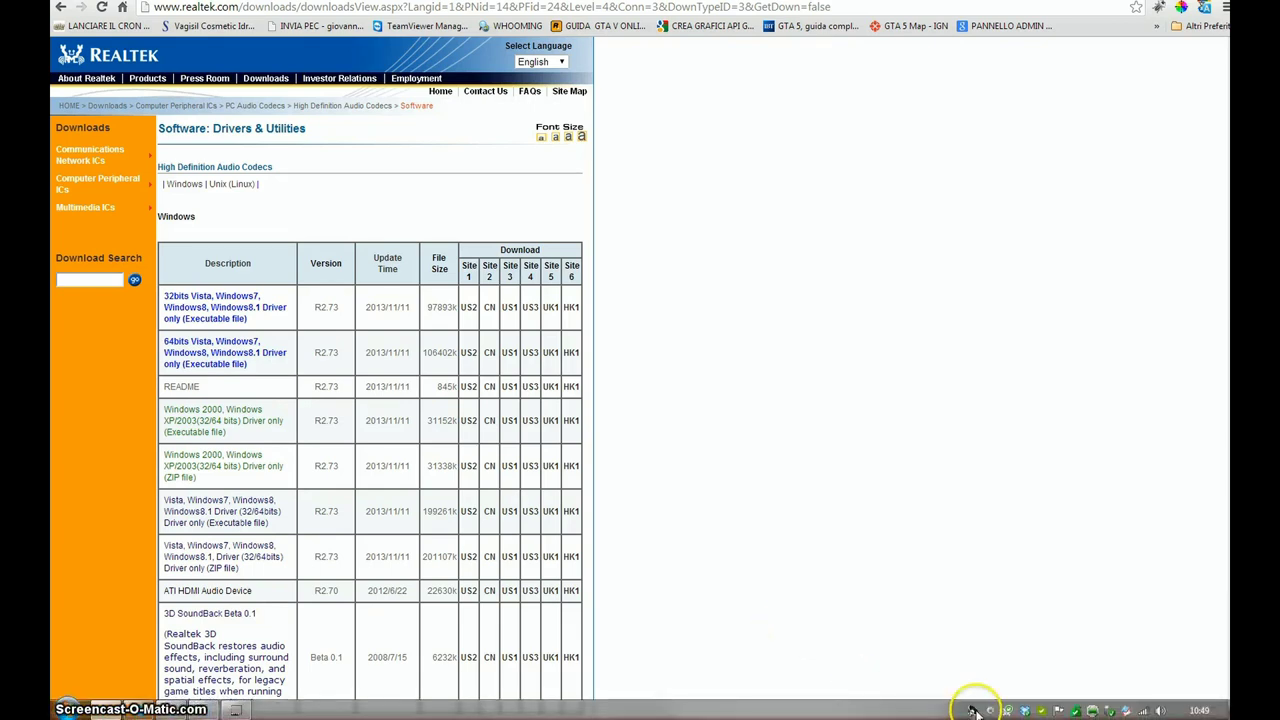
Step: View the volume mixer (Controllo volume) for the Realtek speakers and close it
{"action": "right_click", "coordinate": [974, 712]}
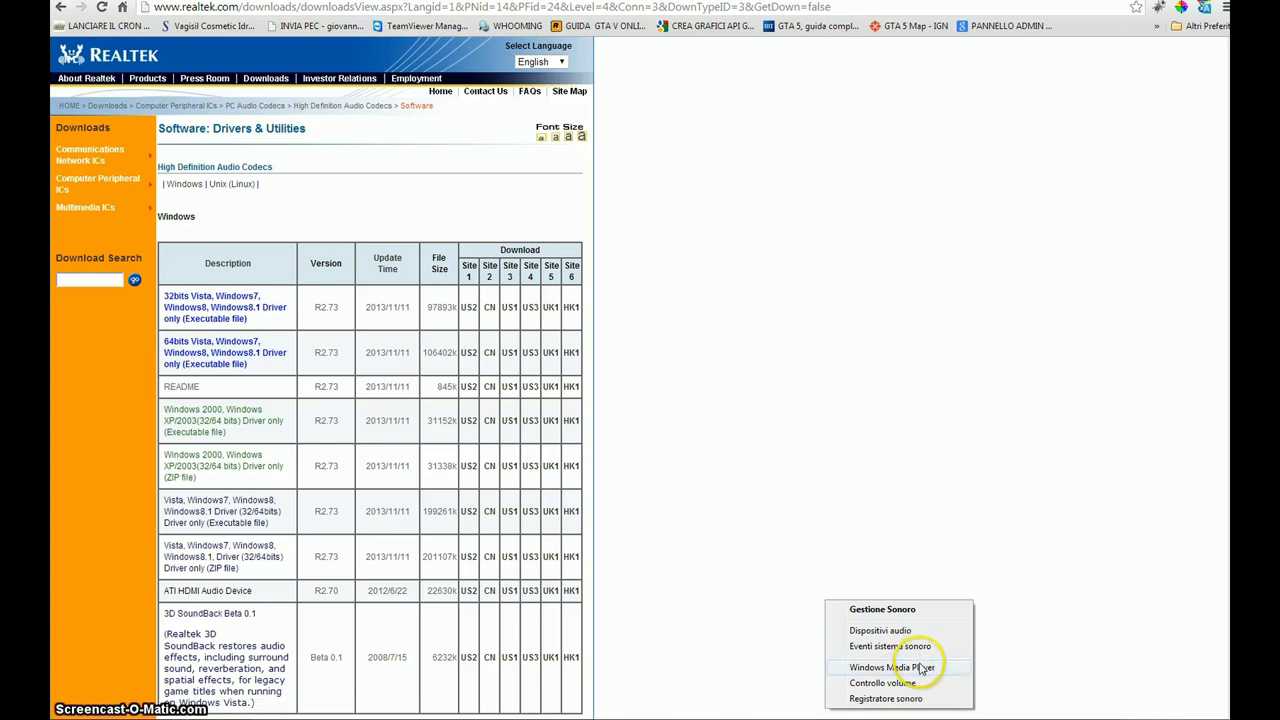
{"action": "left_click", "coordinate": [905, 682]}
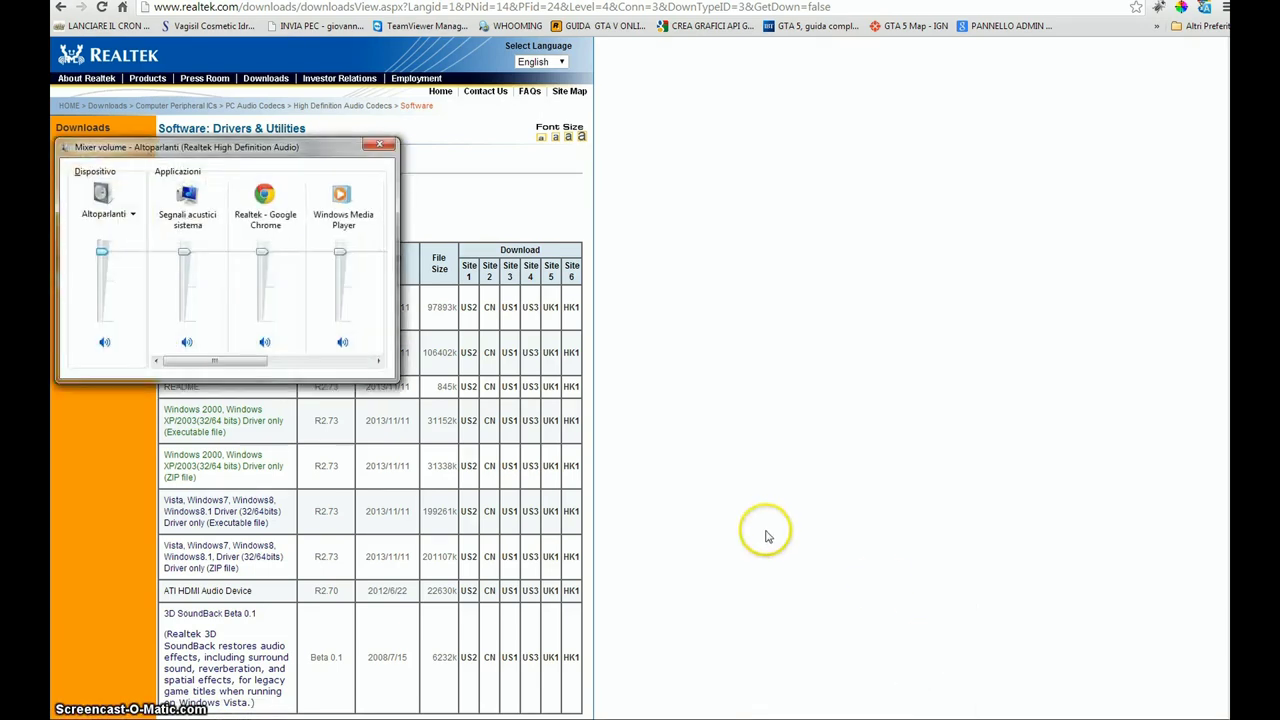
{"action": "left_click", "coordinate": [379, 145]}
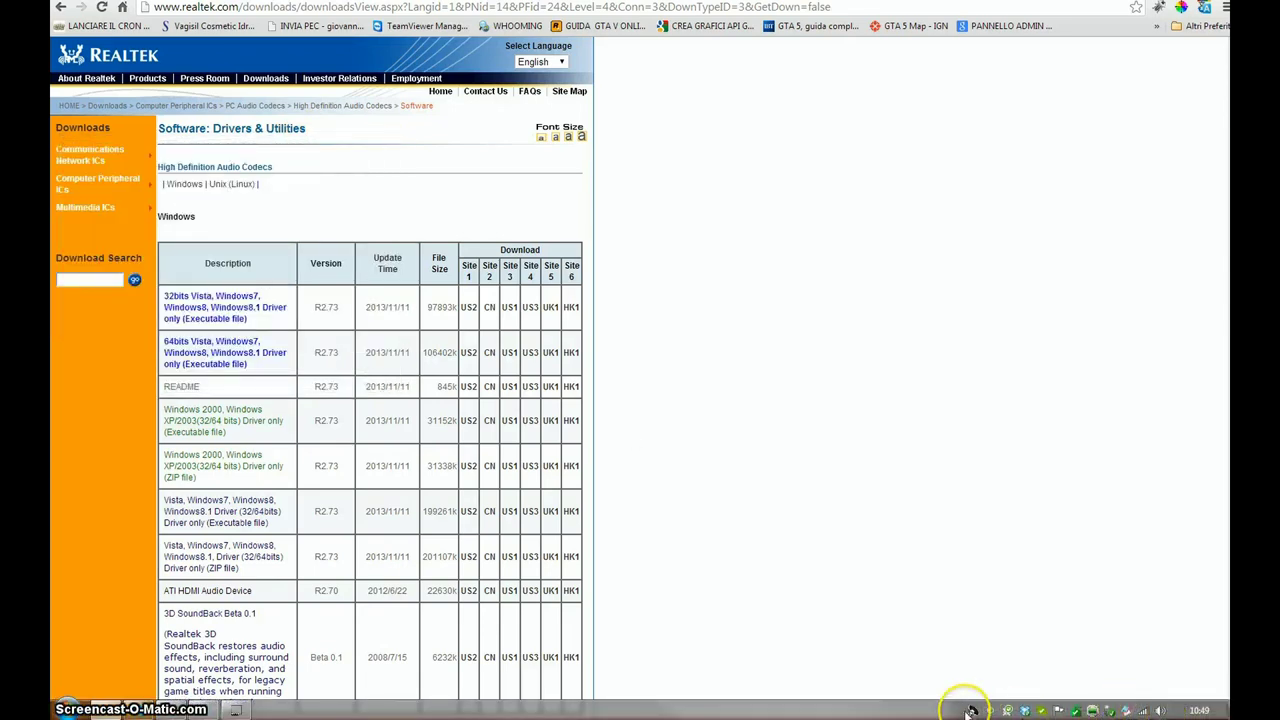
Step: Open the audio devices window (Dispositivi audio) and move it clear of the Realtek driver table
{"action": "right_click", "coordinate": [970, 710]}
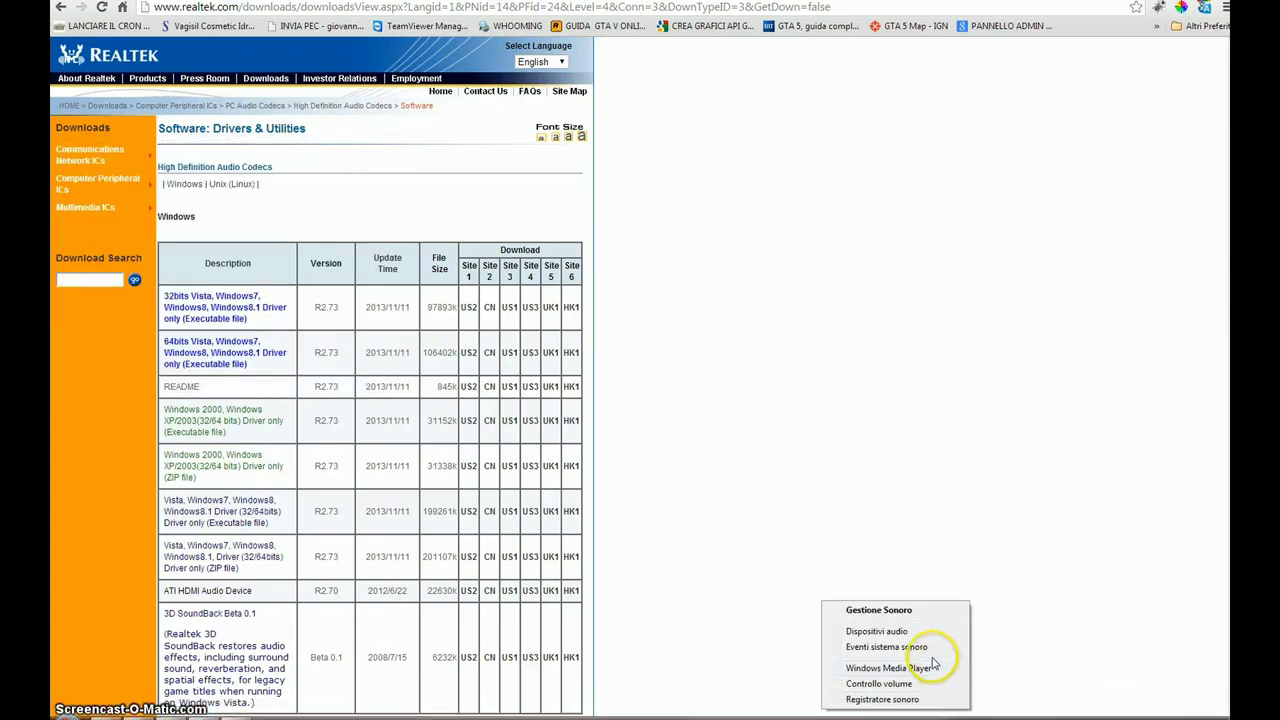
{"action": "left_click", "coordinate": [915, 632]}
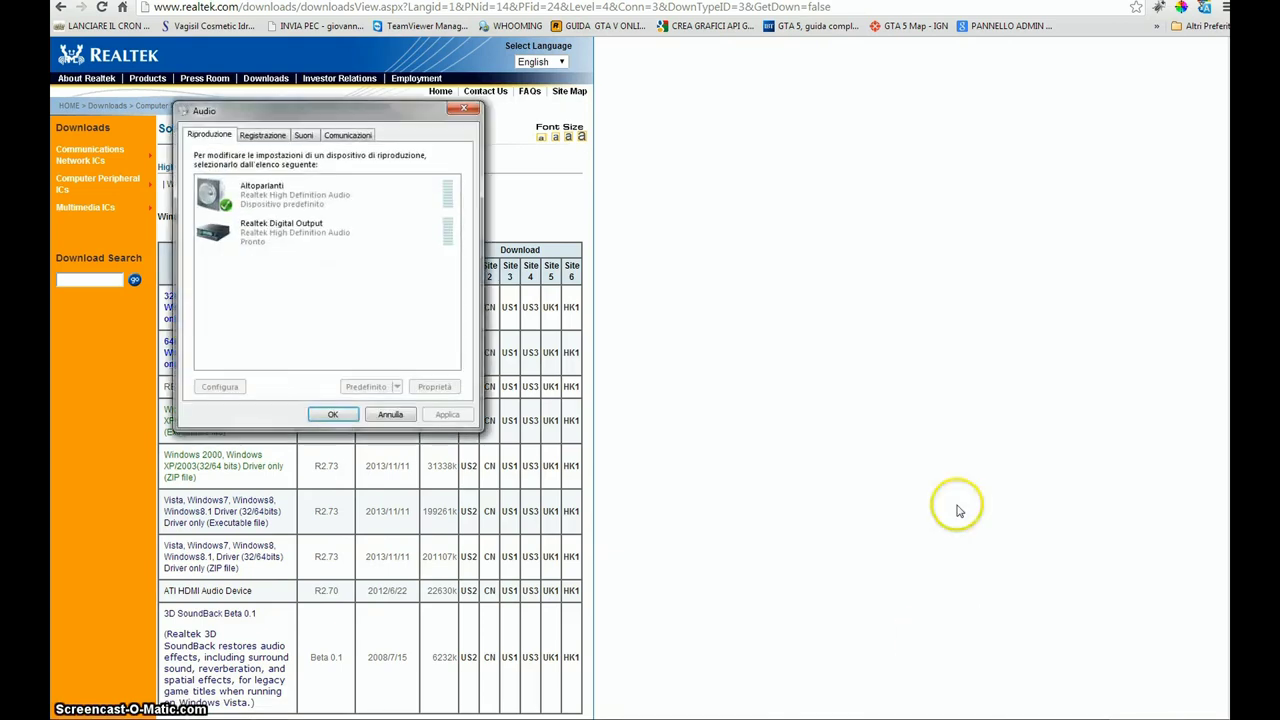
{"action": "left_click_drag", "start_coordinate": [430, 117], "coordinate": [893, 183]}
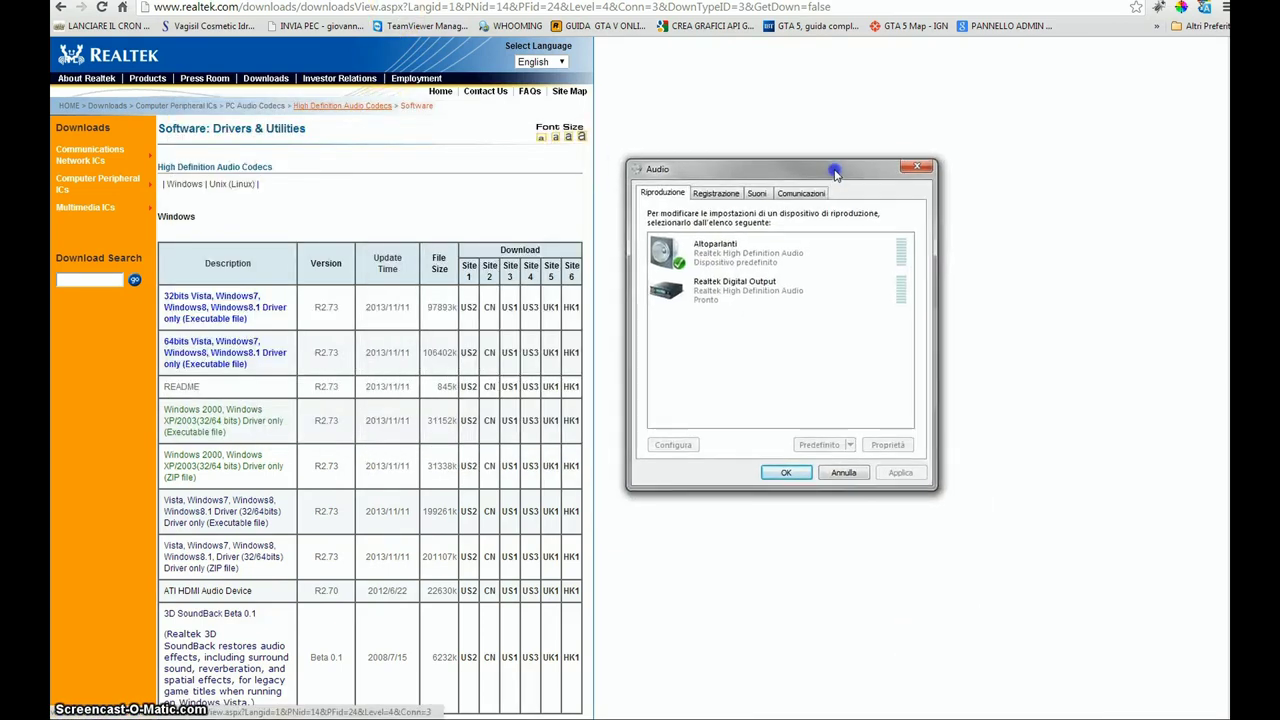
Step: Compare the playback and recording device lists, checking Altoparlanti and Missaggio stereo
{"action": "left_click", "coordinate": [718, 194]}
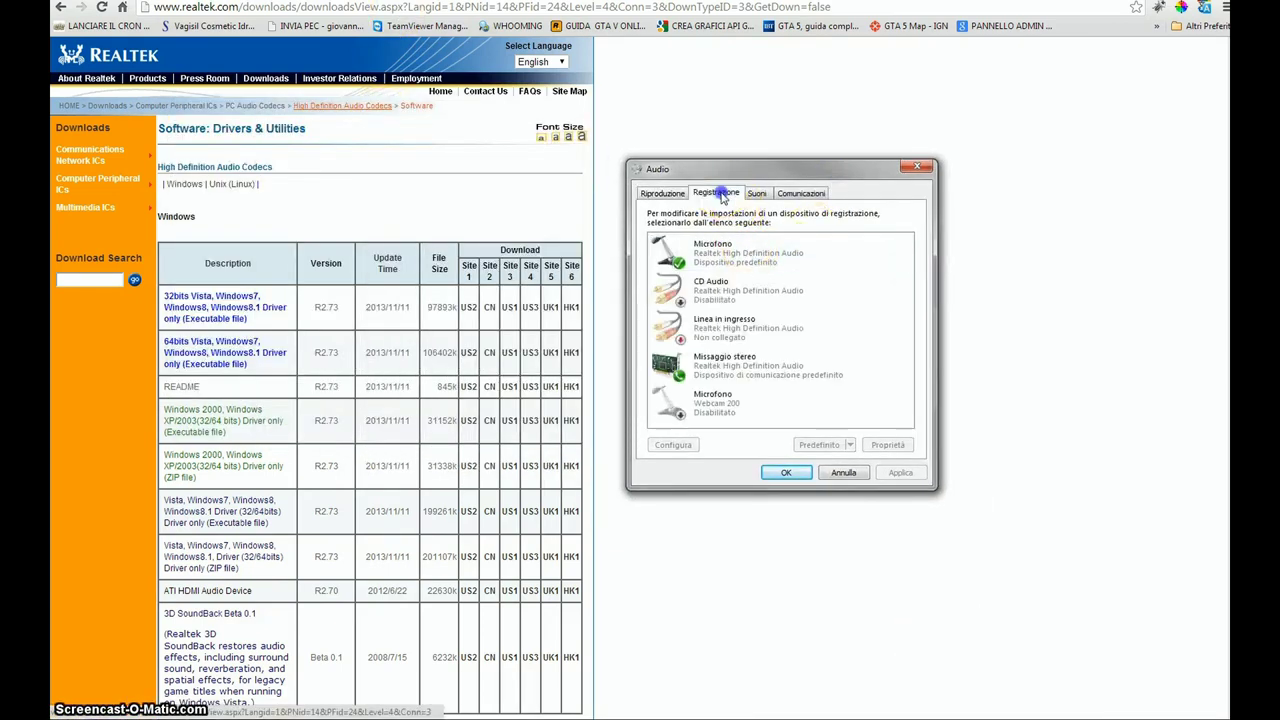
{"action": "left_click", "coordinate": [663, 193]}
{"action": "left_click", "coordinate": [760, 262]}
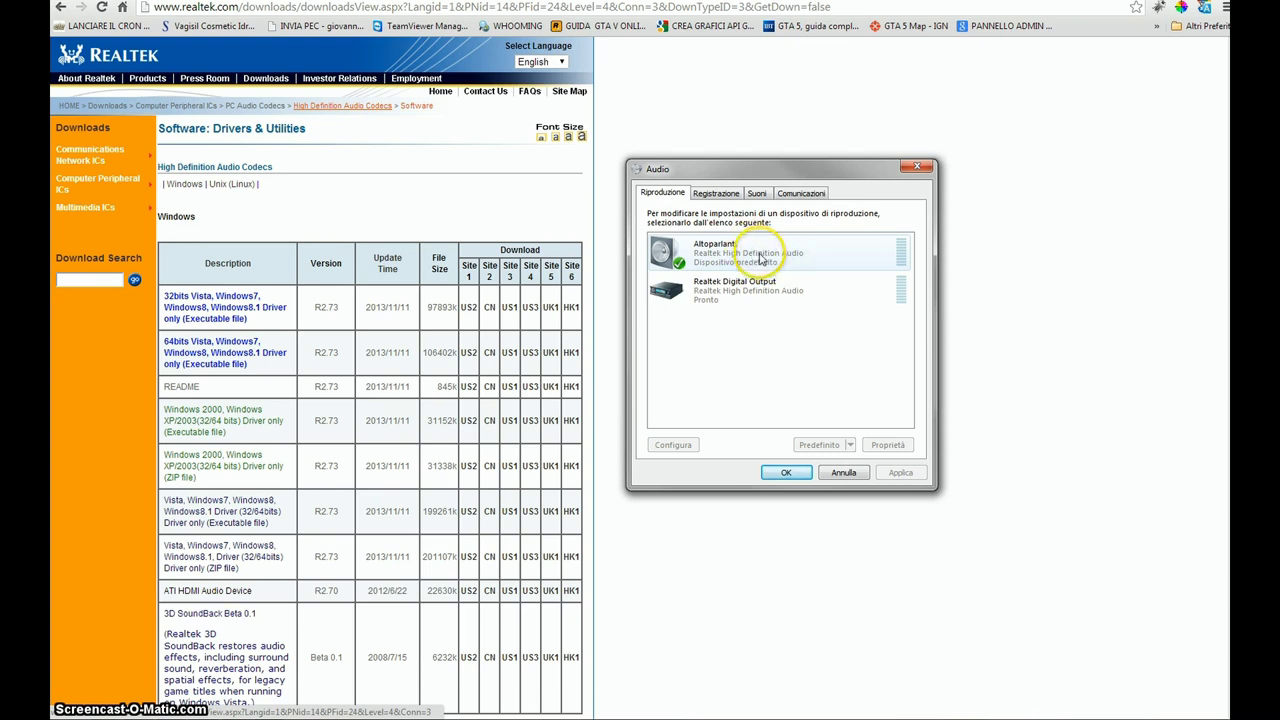
{"action": "left_click", "coordinate": [727, 194]}
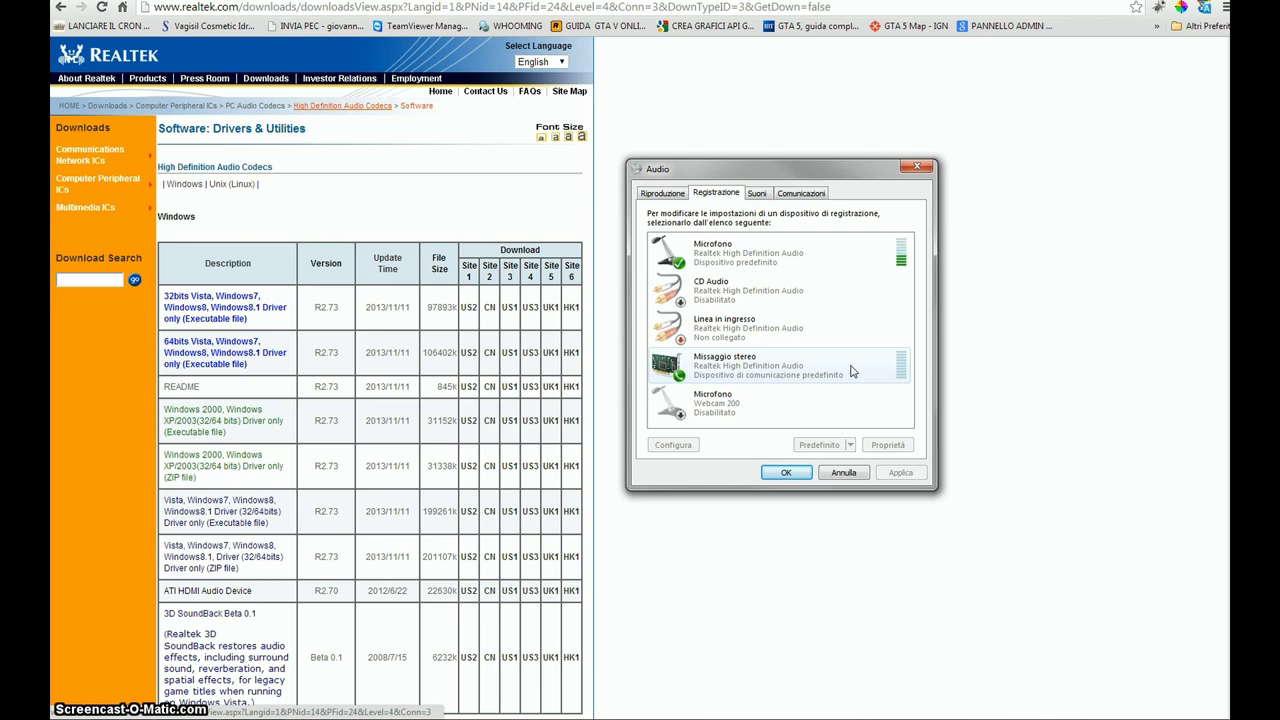
{"action": "left_click", "coordinate": [856, 375]}
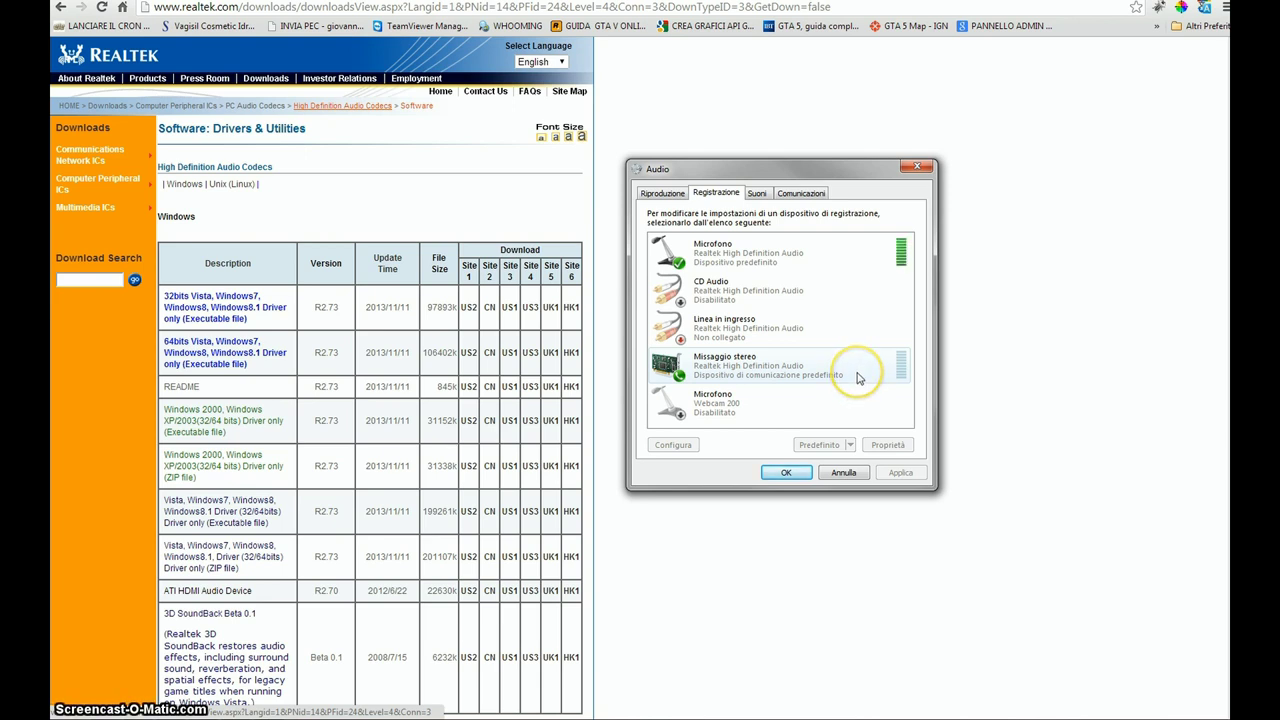
Step: Switch from the recording devices list to the WebSDR page, look over its waterfall and receiver controls, and leave it
{"action": "left_click", "coordinate": [857, 376]}
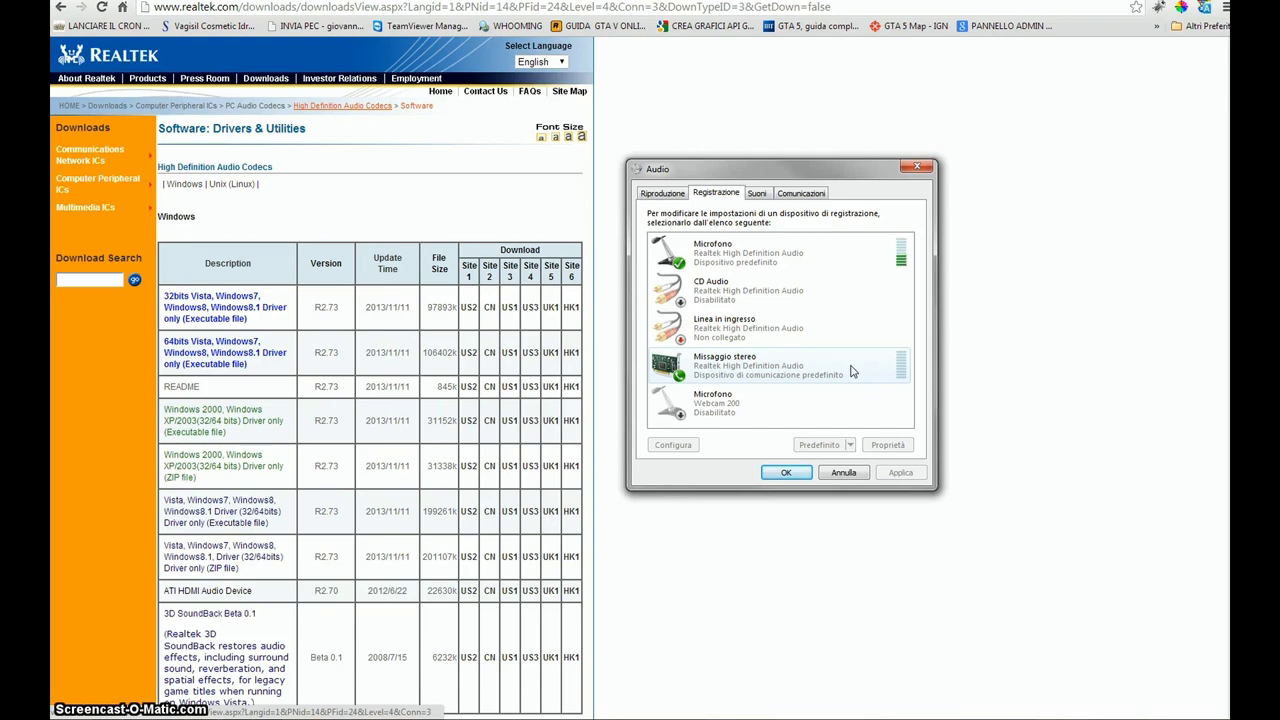
{"action": "left_click", "coordinate": [858, 366]}
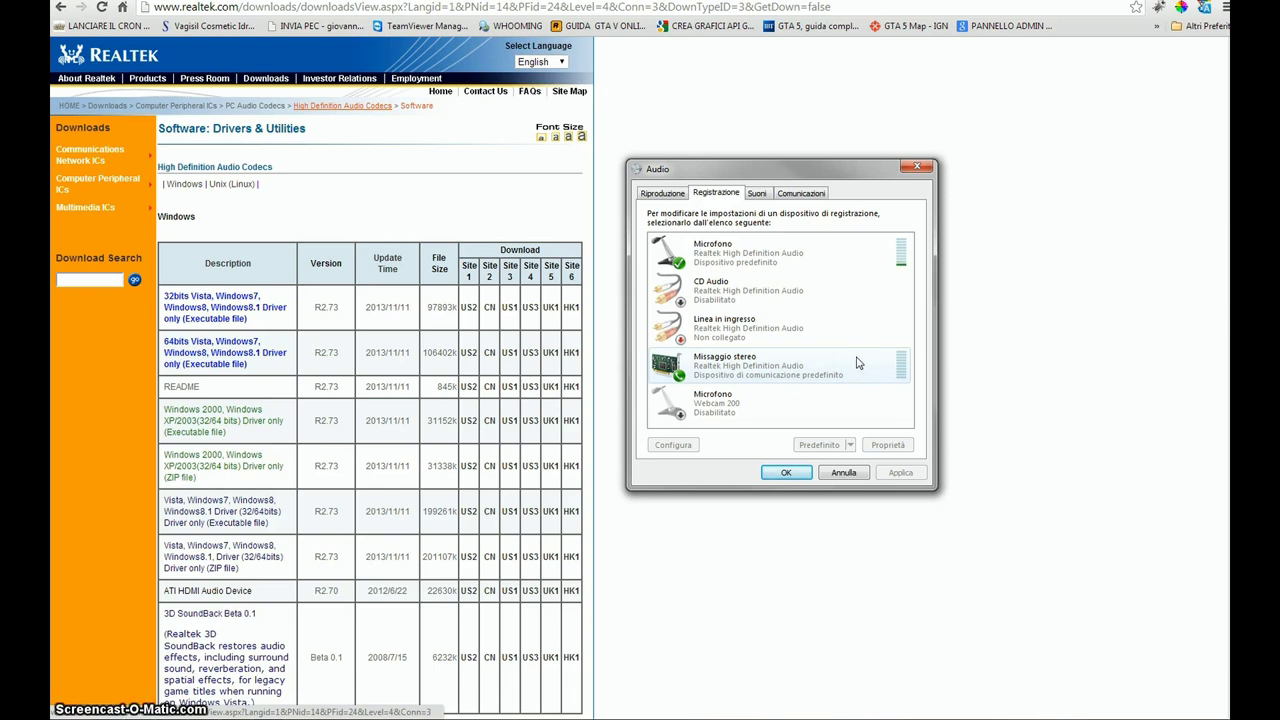
{"action": "left_click", "coordinate": [886, 2]}
{"action": "left_click", "coordinate": [698, 578]}
{"action": "scroll", "coordinate": [715, 560], "scroll_direction": "down", "scroll_amount": 3}
{"action": "scroll", "coordinate": [810, 536], "scroll_direction": "up", "scroll_amount": 5}
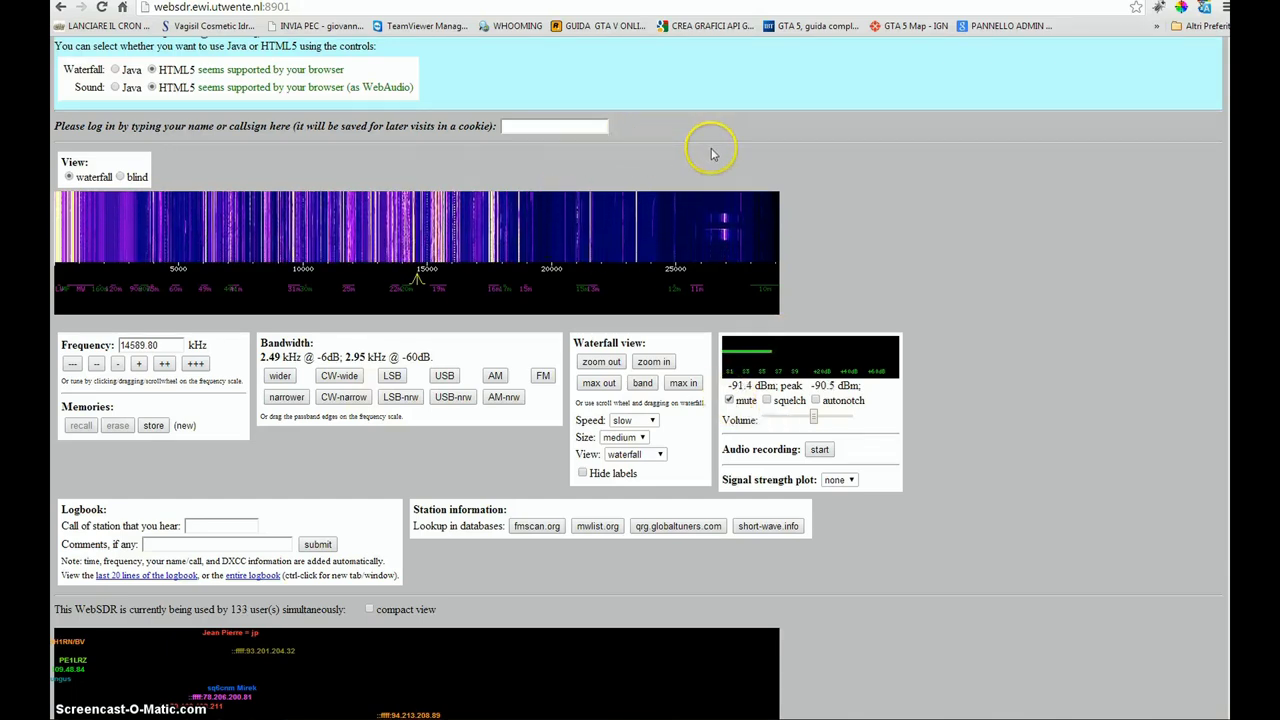
{"action": "scroll", "coordinate": [709, 149], "scroll_direction": "up", "scroll_amount": 1}
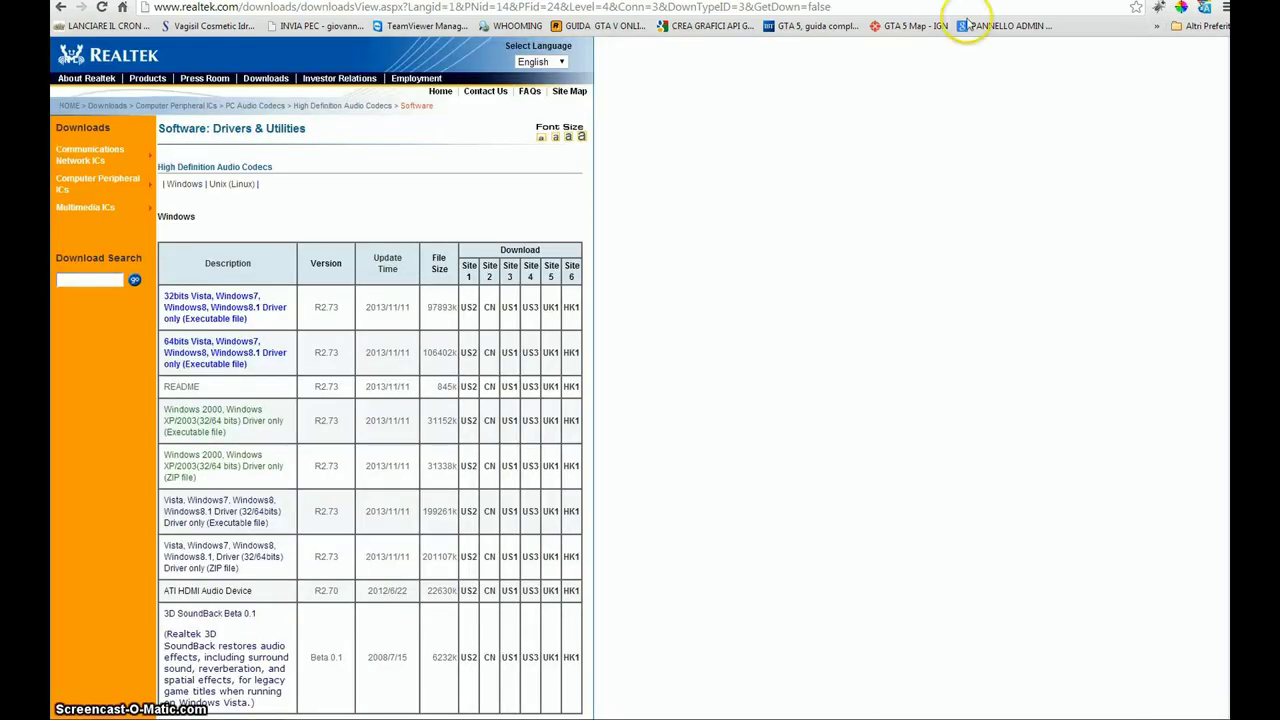
{"action": "mouse_move", "coordinate": [972, 710]}
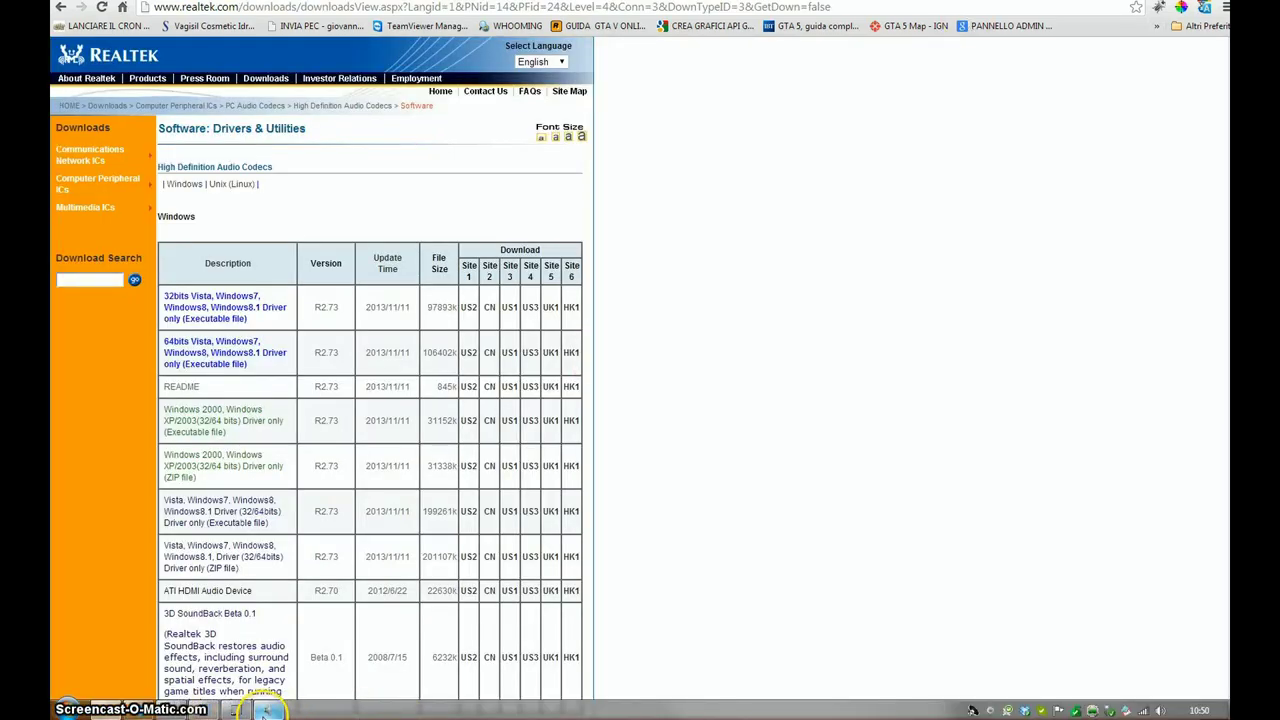
{"action": "left_click", "coordinate": [265, 710]}
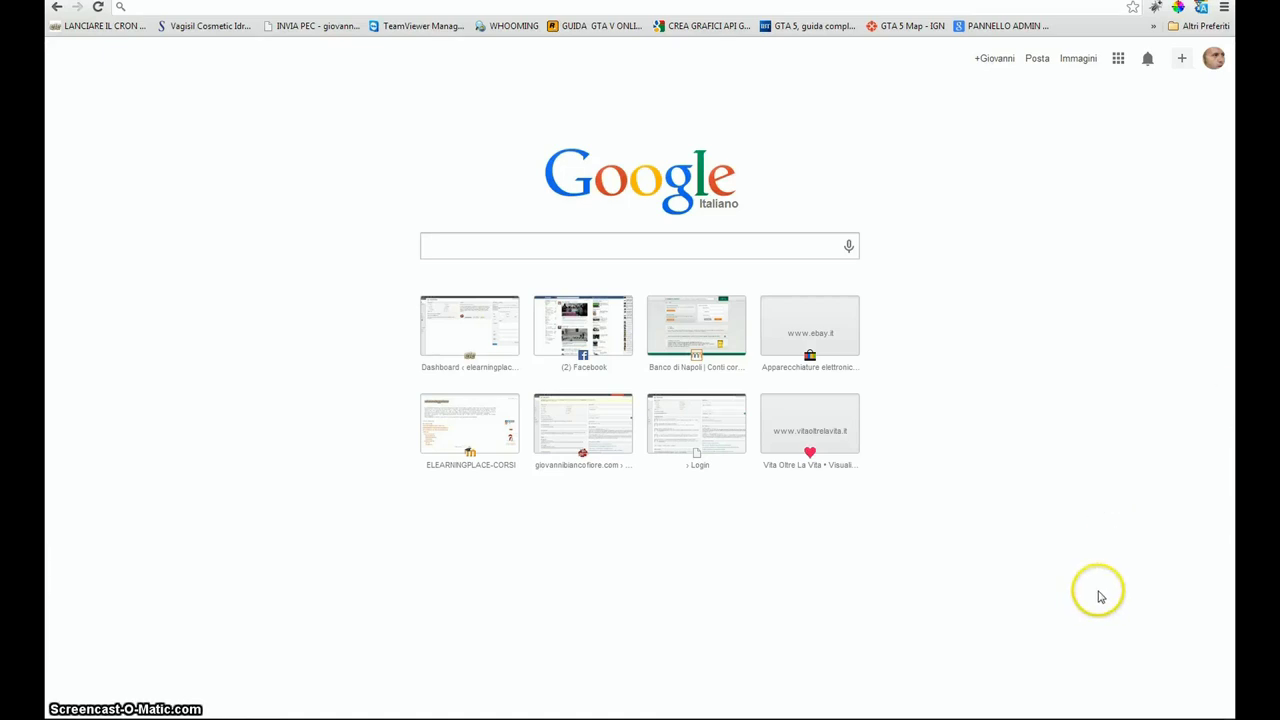
Step: Check the speaker icon's options in the notification area, view the playback devices (Dispositivi di riproduzione), and close the Audio window
{"action": "mouse_move", "coordinate": [1110, 708]}
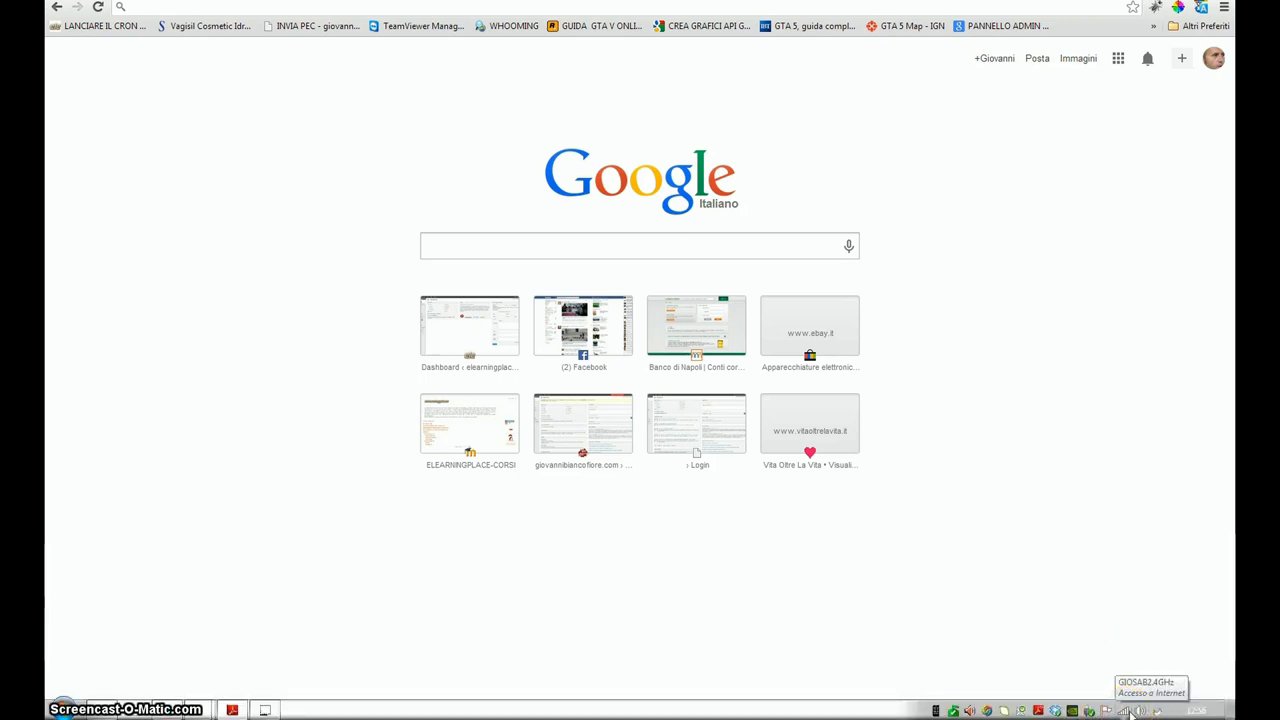
{"action": "left_click", "coordinate": [1149, 711]}
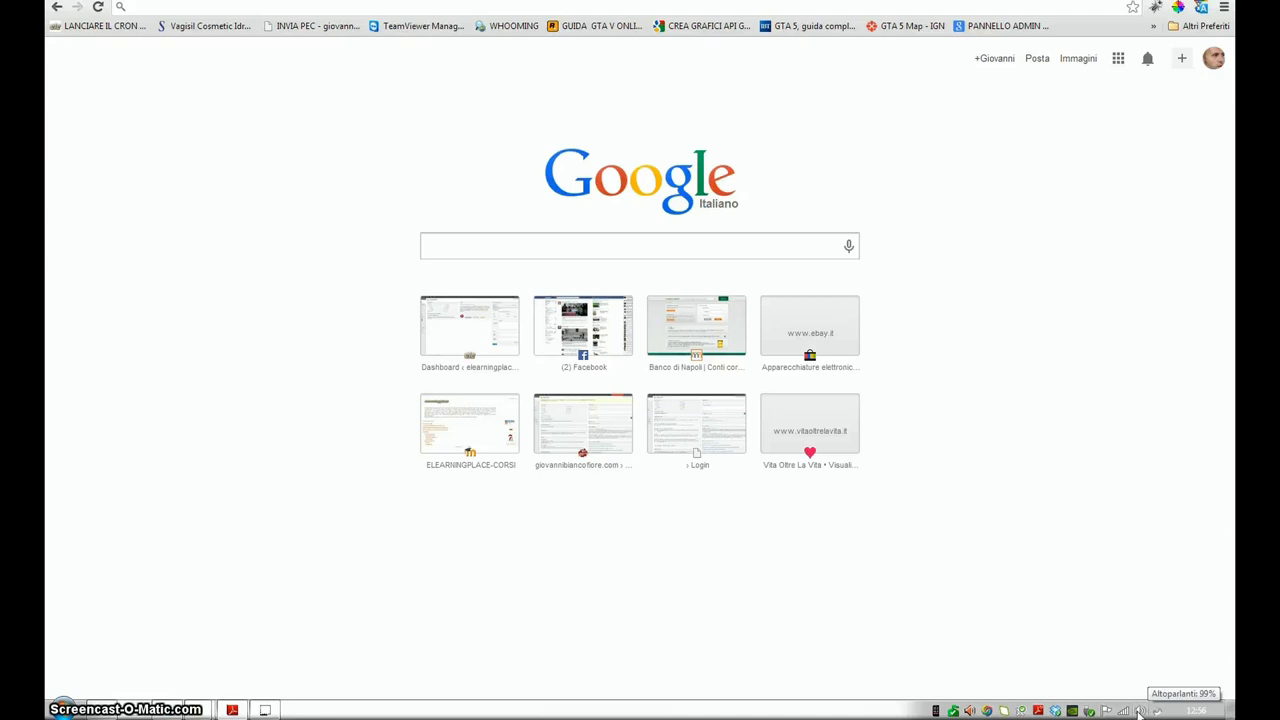
{"action": "right_click", "coordinate": [1138, 711]}
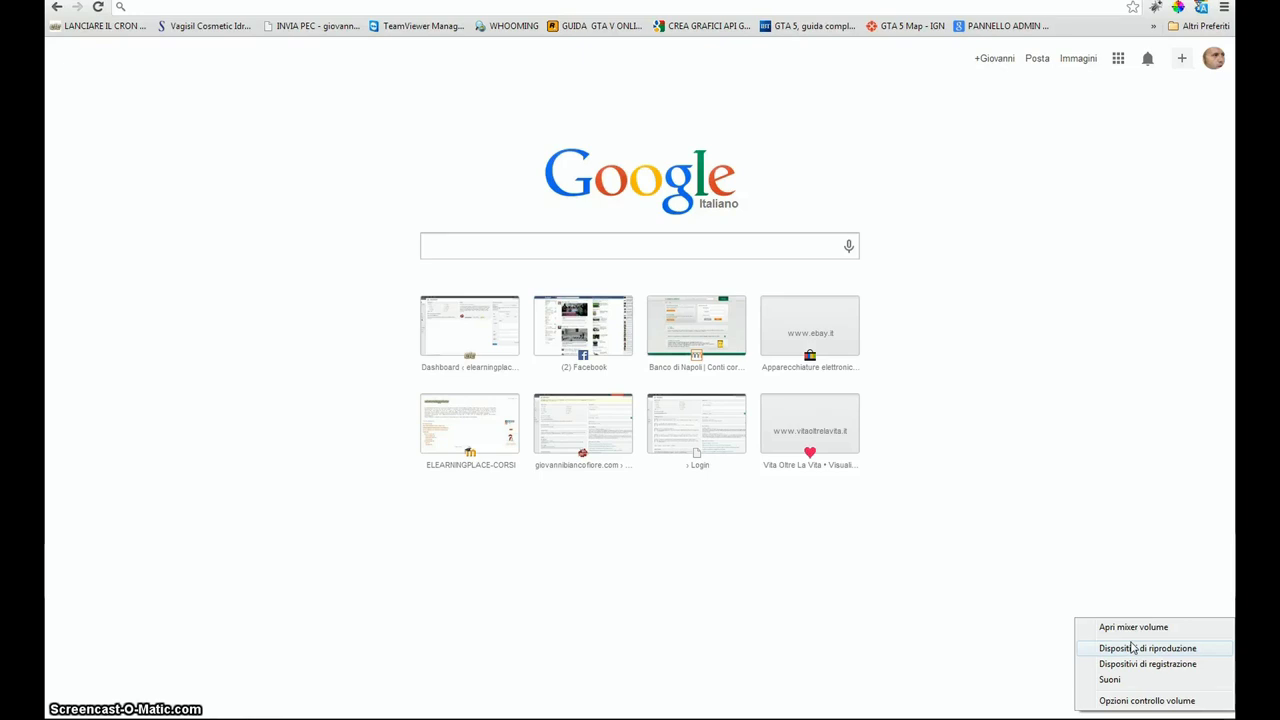
{"action": "left_click", "coordinate": [1054, 546]}
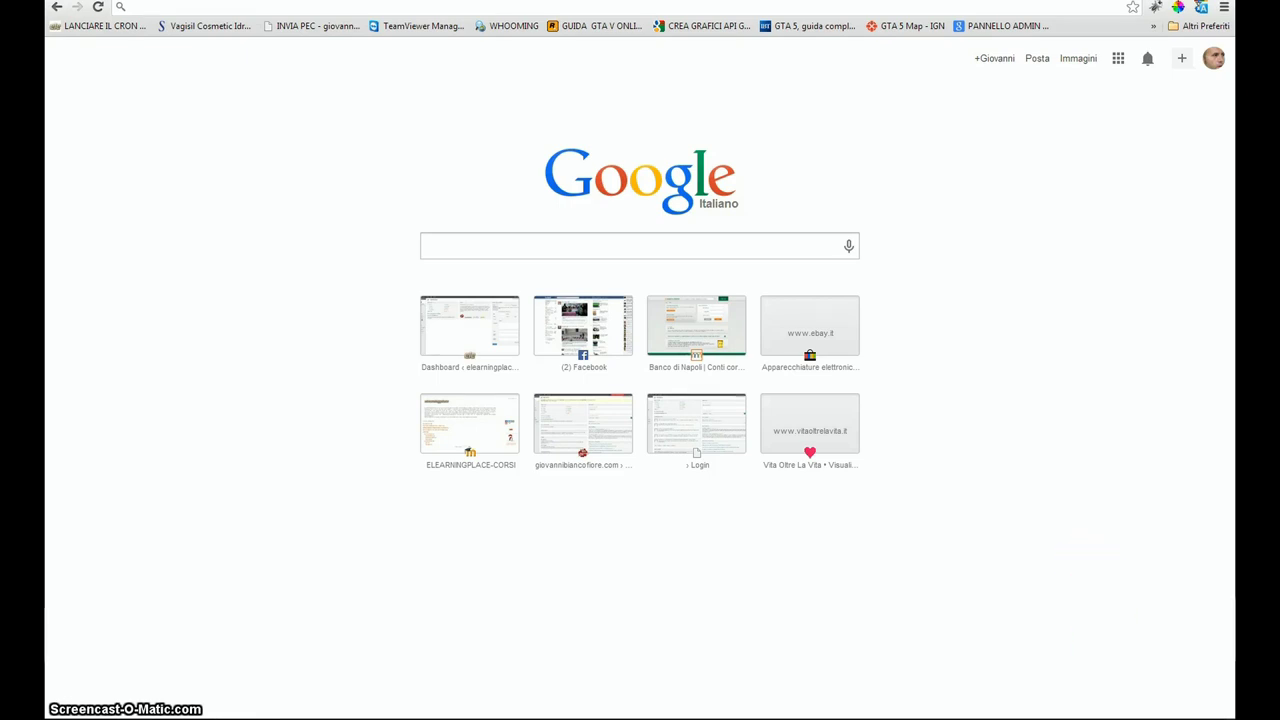
{"action": "right_click", "coordinate": [1140, 710]}
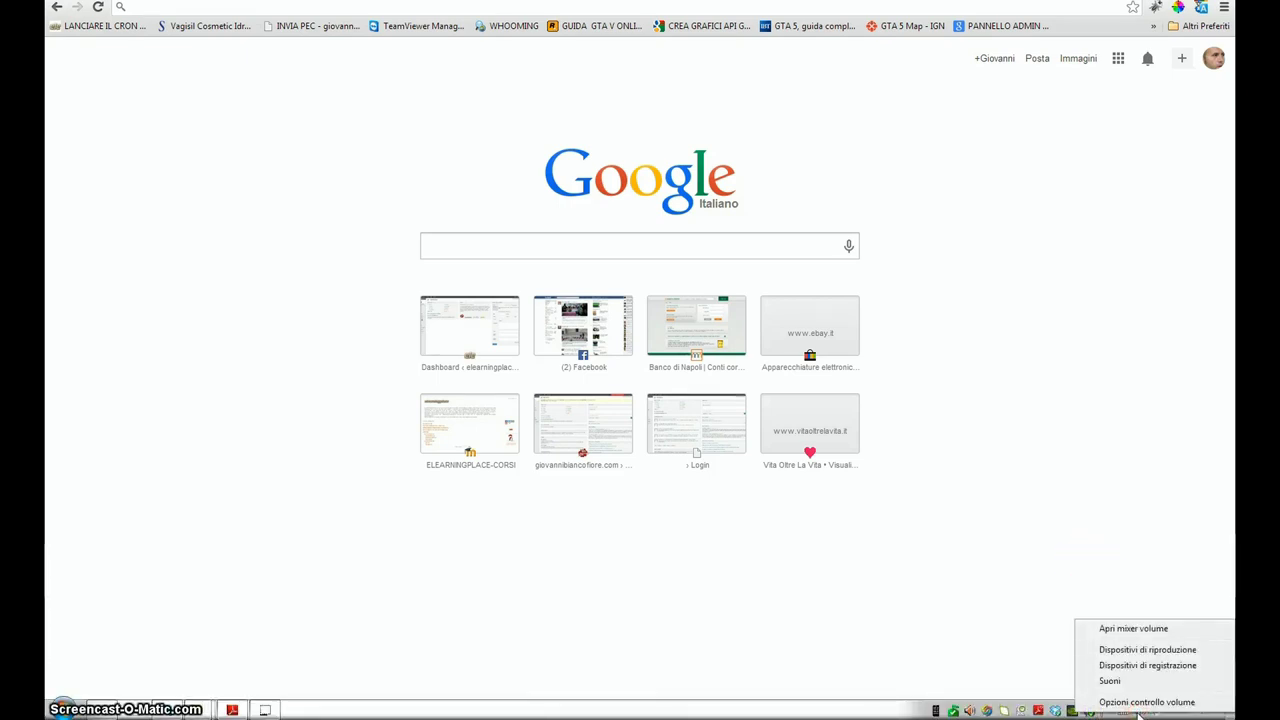
{"action": "left_click", "coordinate": [1131, 651]}
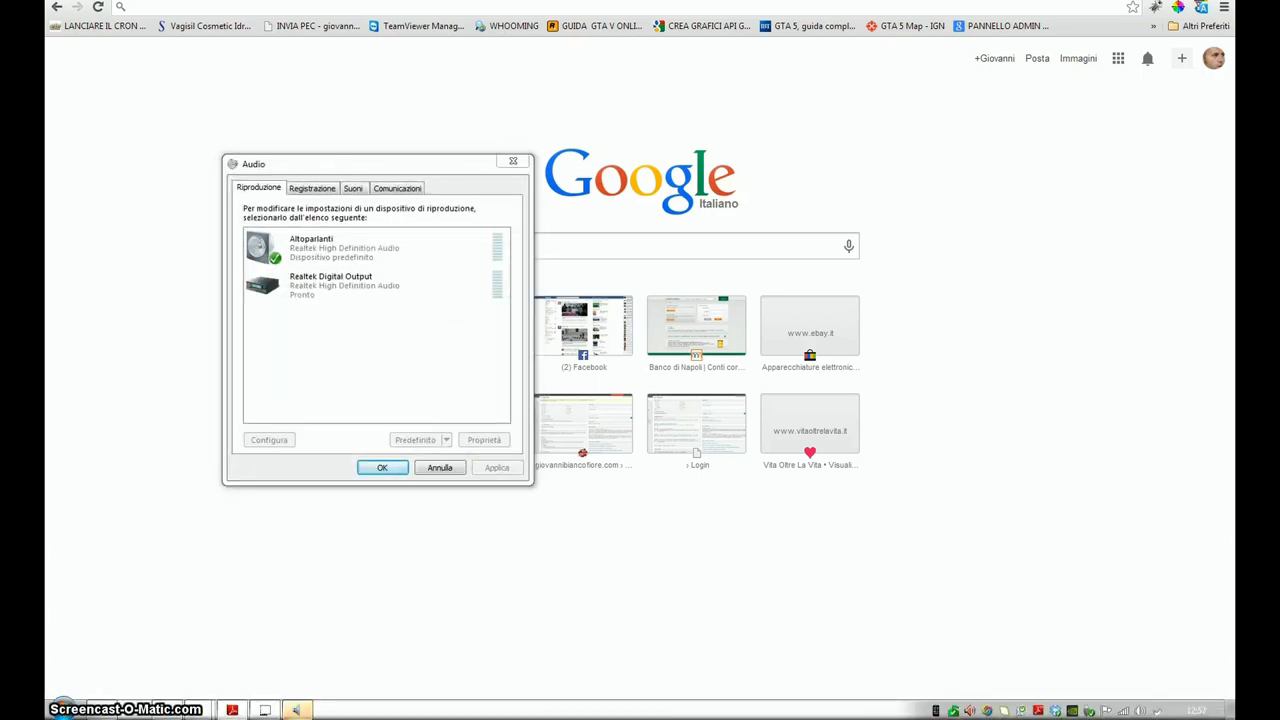
{"action": "left_click", "coordinate": [513, 161]}
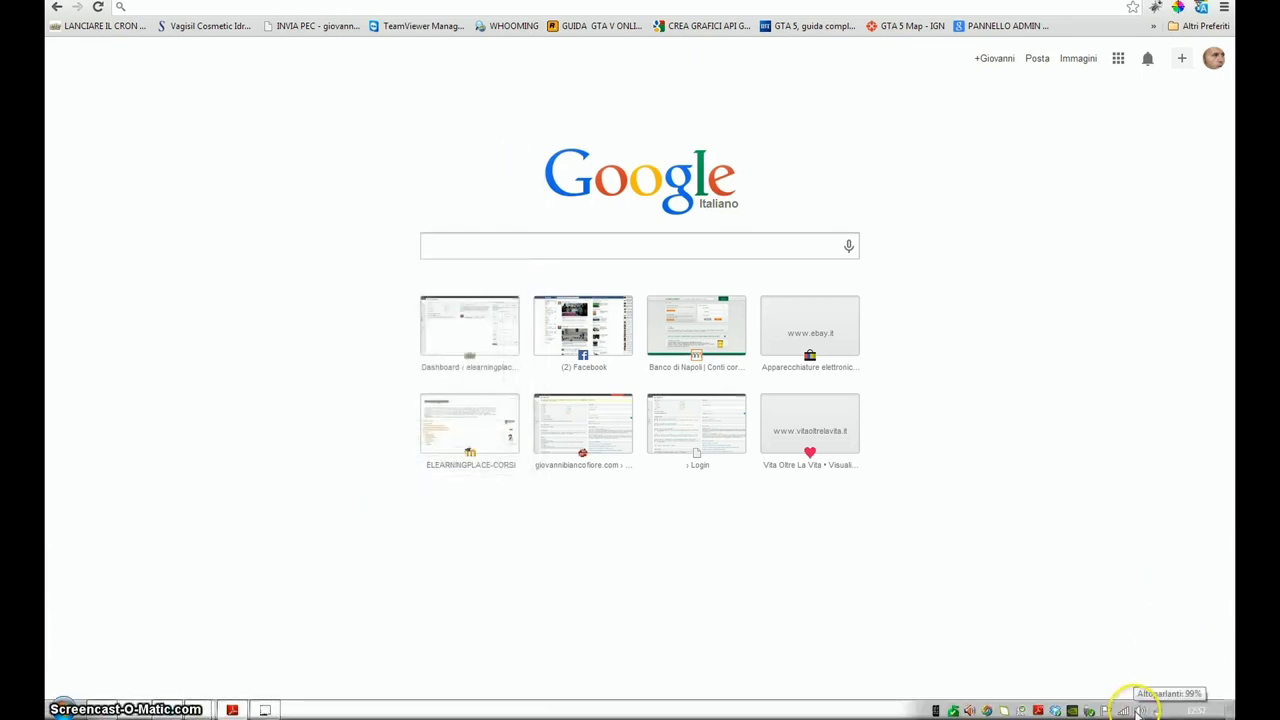
Step: Open the recording devices (Dispositivi di registrazione) and check the options for showing disabled and disconnected devices
{"action": "right_click", "coordinate": [1138, 710]}
{"action": "left_click", "coordinate": [1138, 664]}
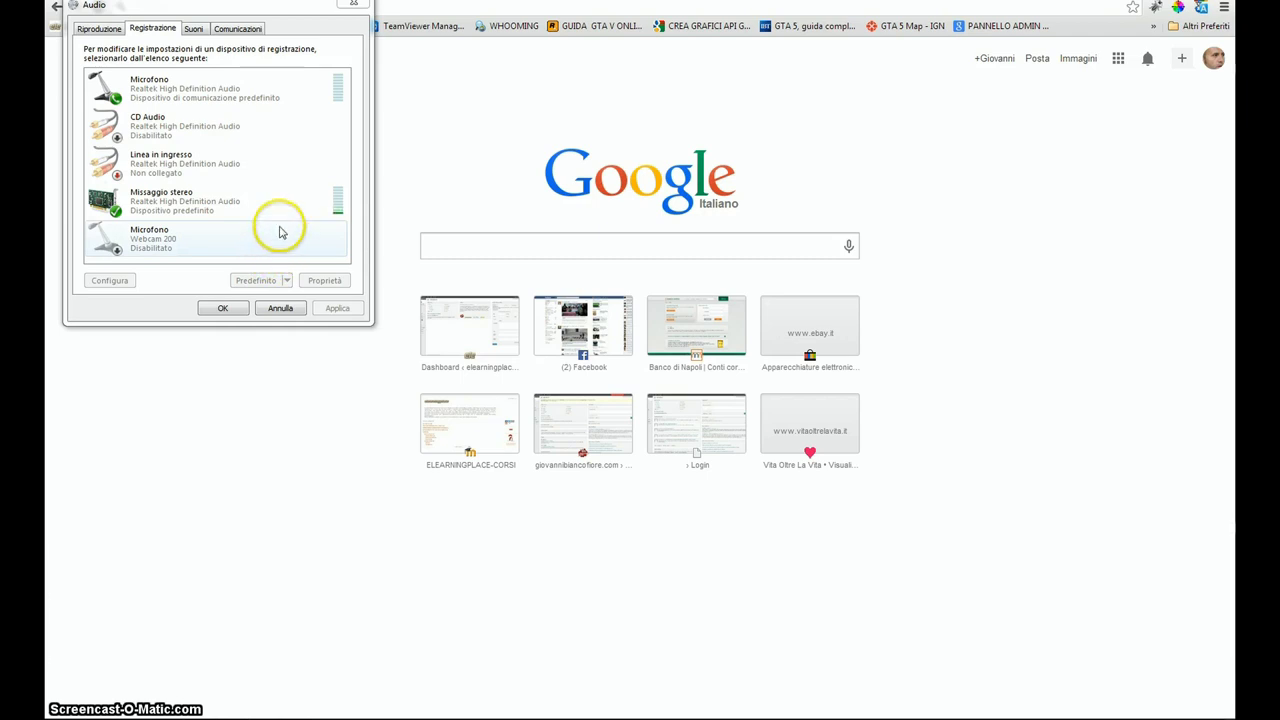
{"action": "left_click", "coordinate": [327, 142]}
{"action": "right_click", "coordinate": [327, 144]}
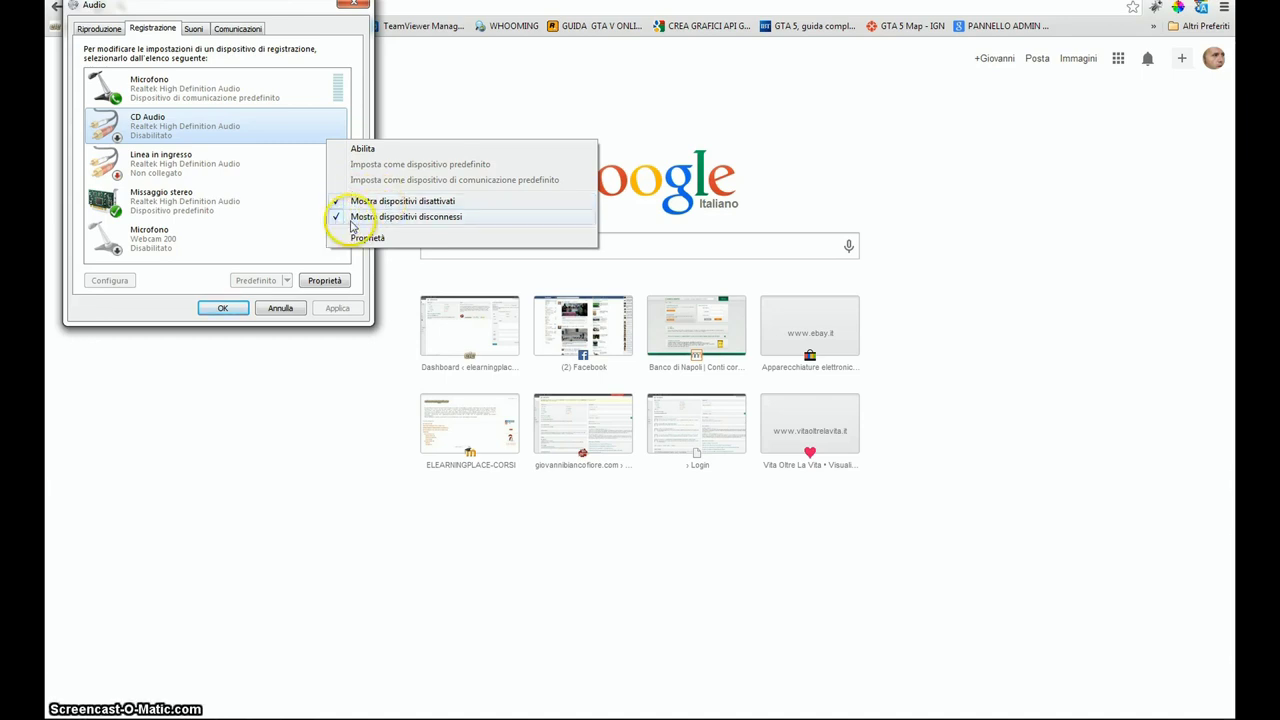
{"action": "left_click", "coordinate": [409, 124]}
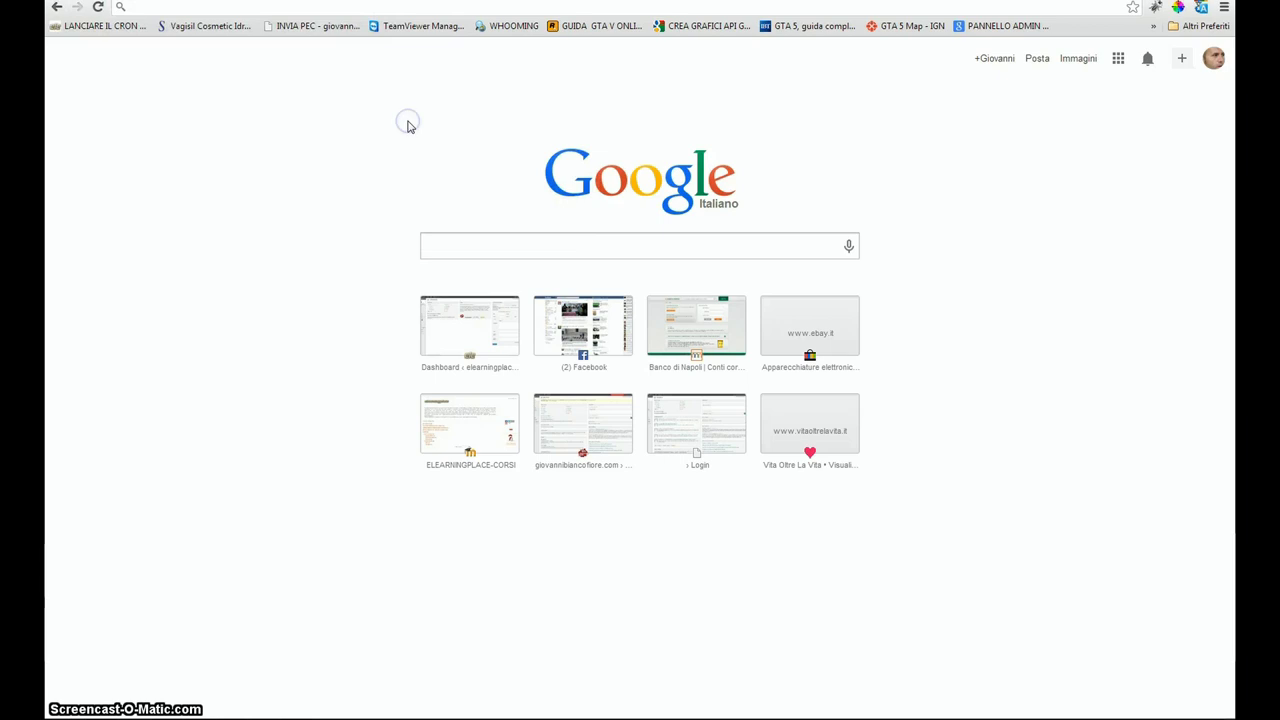
Step: Bring the Audio window back to the front and compare the CD Audio and Missaggio stereo devices, checking the options for CD Audio
{"action": "mouse_move", "coordinate": [491, 712]}
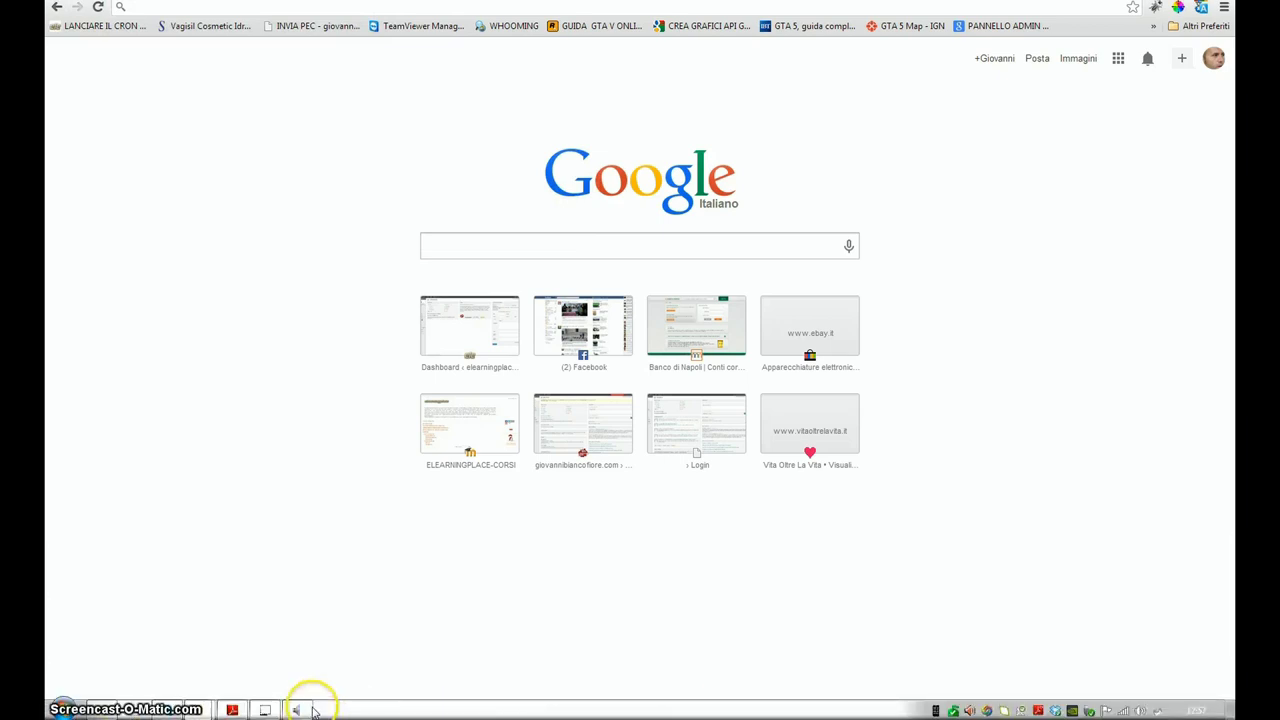
{"action": "left_click", "coordinate": [312, 710]}
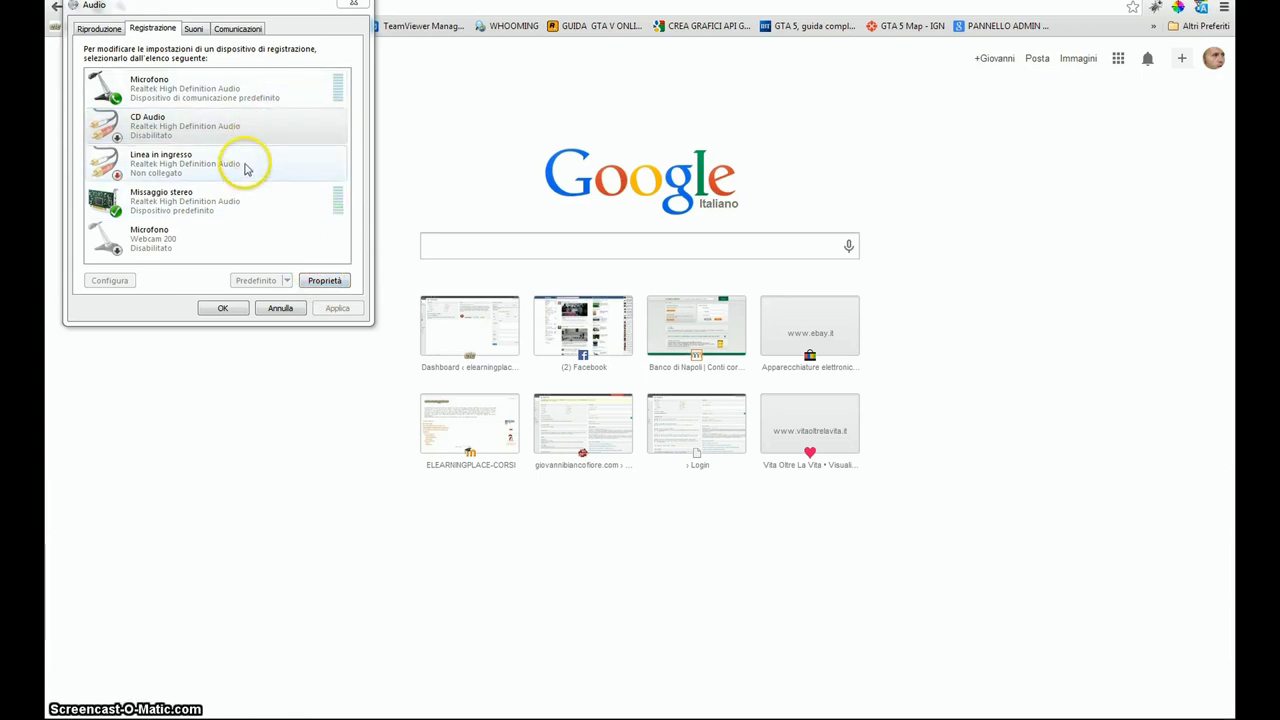
{"action": "left_click", "coordinate": [183, 140]}
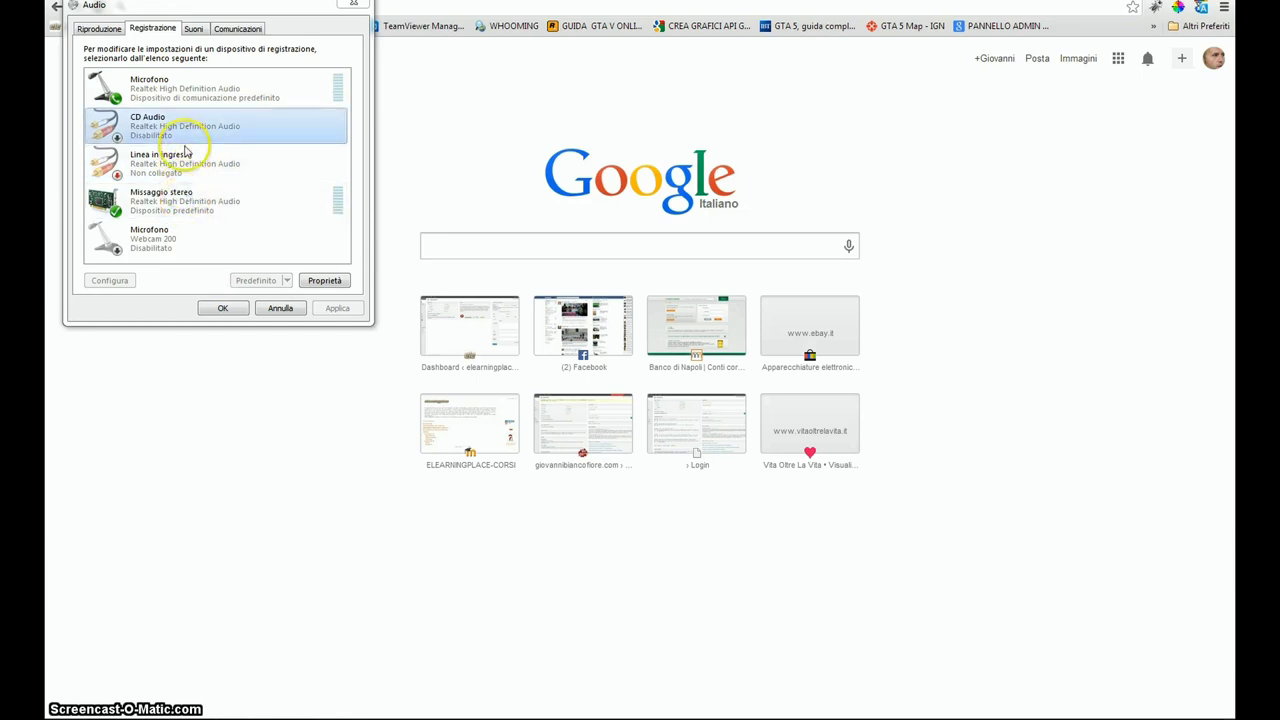
{"action": "left_click", "coordinate": [196, 138]}
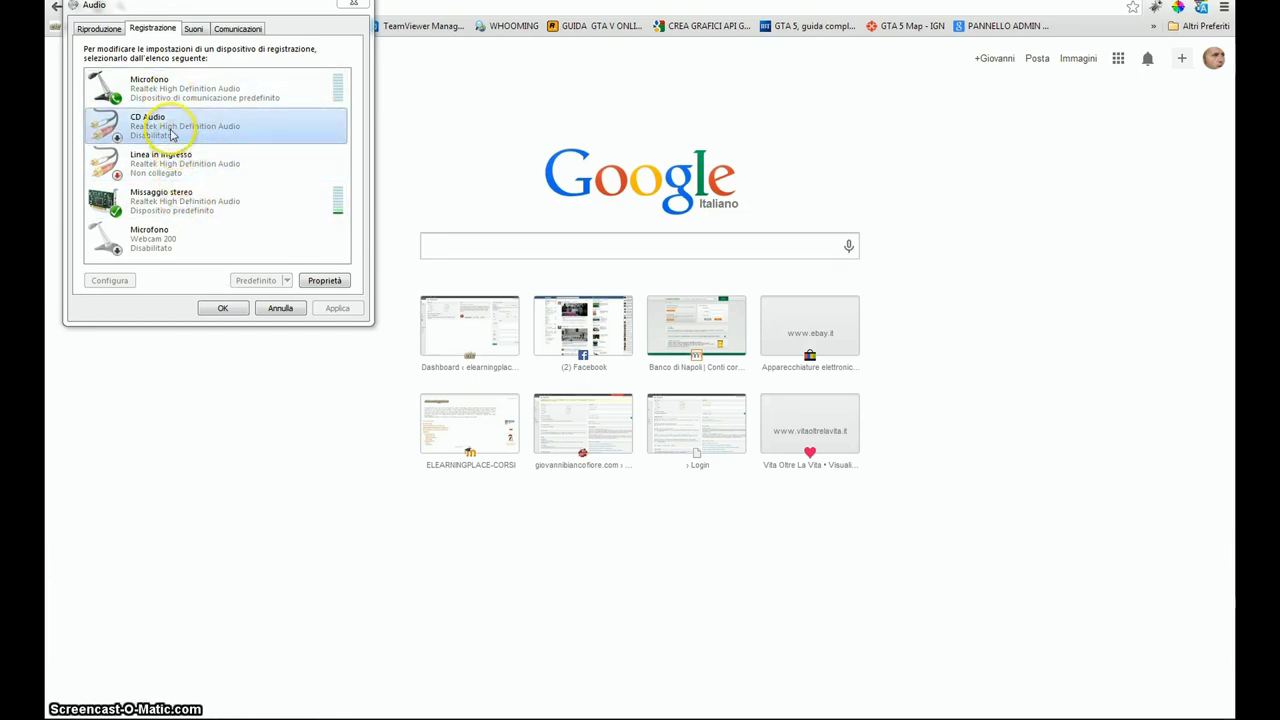
{"action": "left_click", "coordinate": [215, 203]}
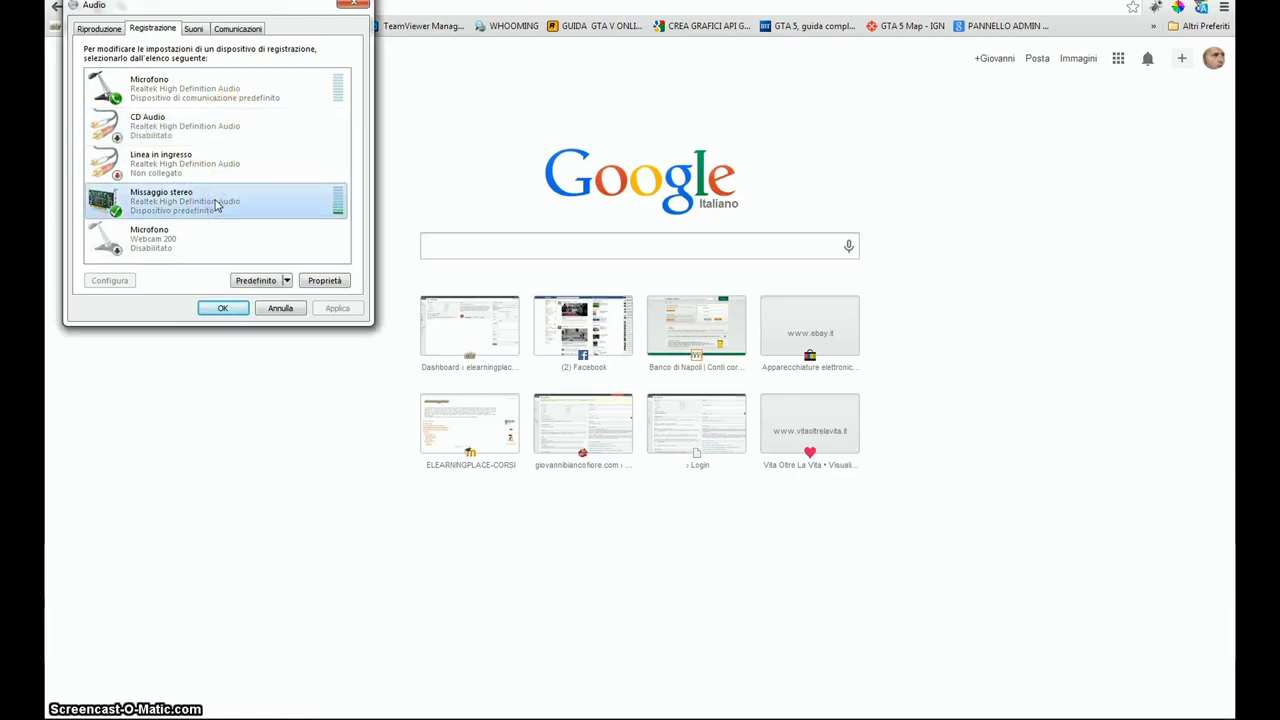
{"action": "left_click", "coordinate": [181, 129]}
{"action": "left_click", "coordinate": [211, 129]}
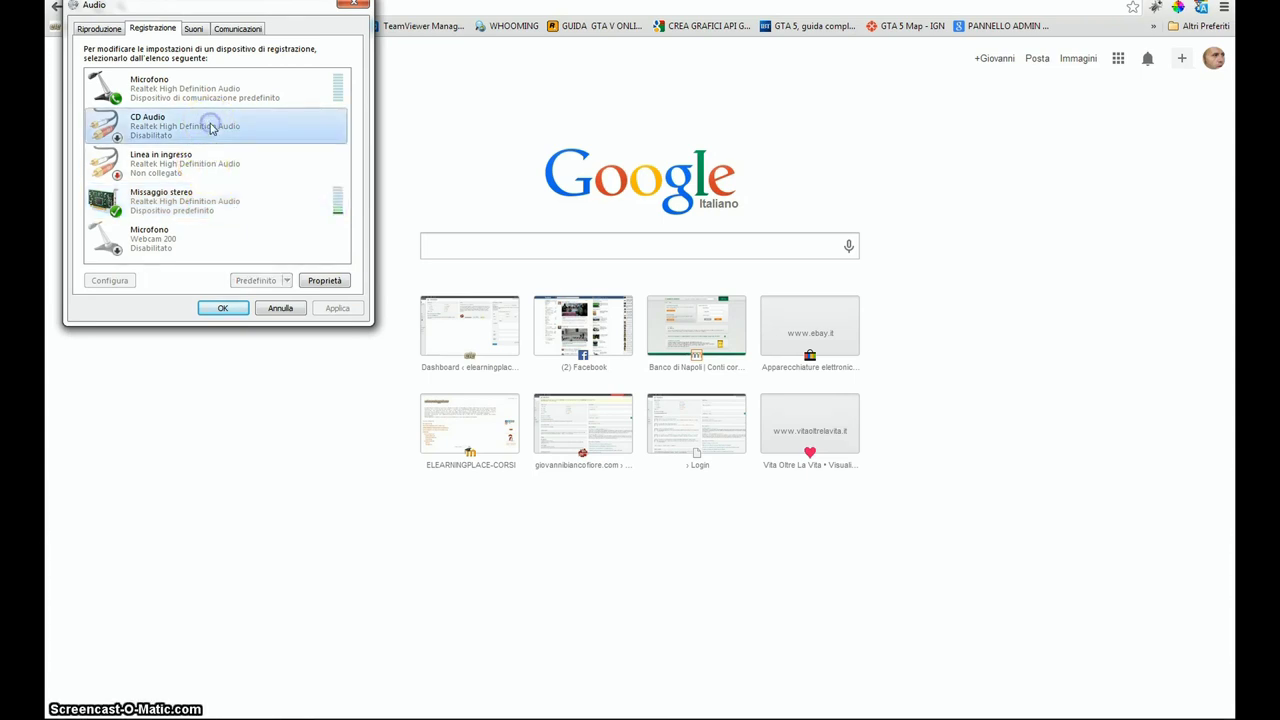
{"action": "right_click", "coordinate": [211, 128]}
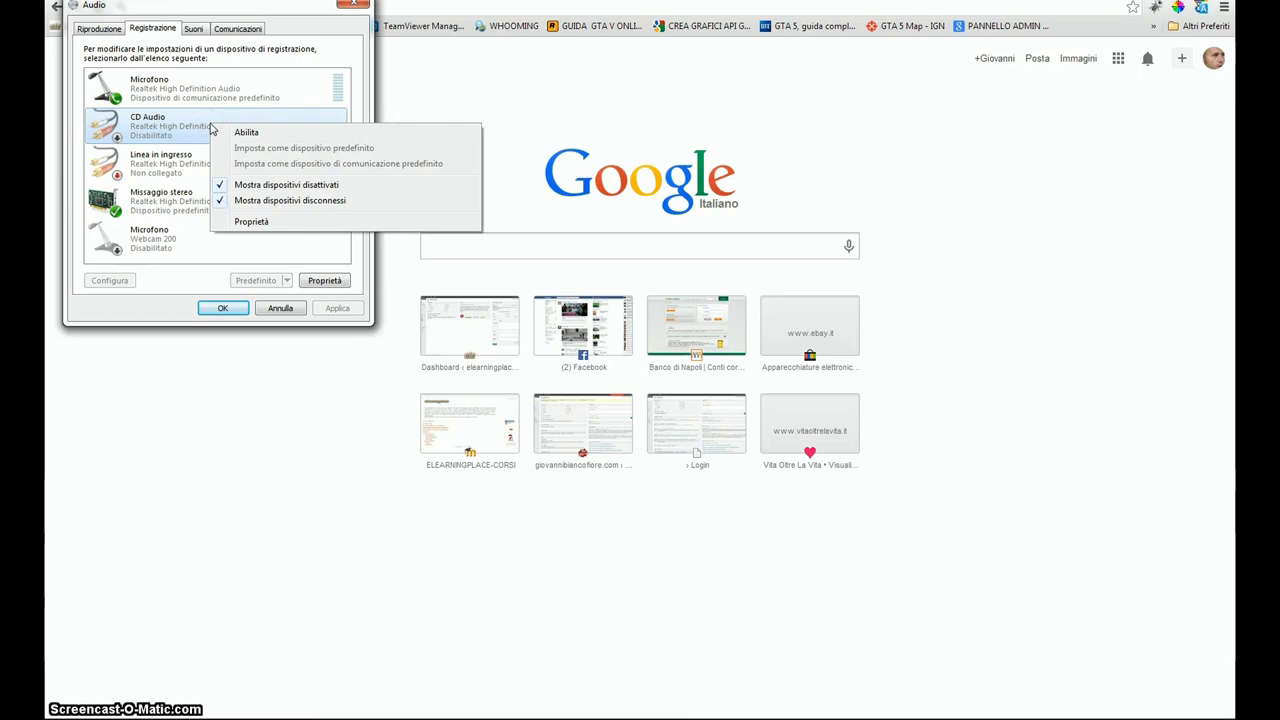
{"action": "left_click", "coordinate": [170, 203]}
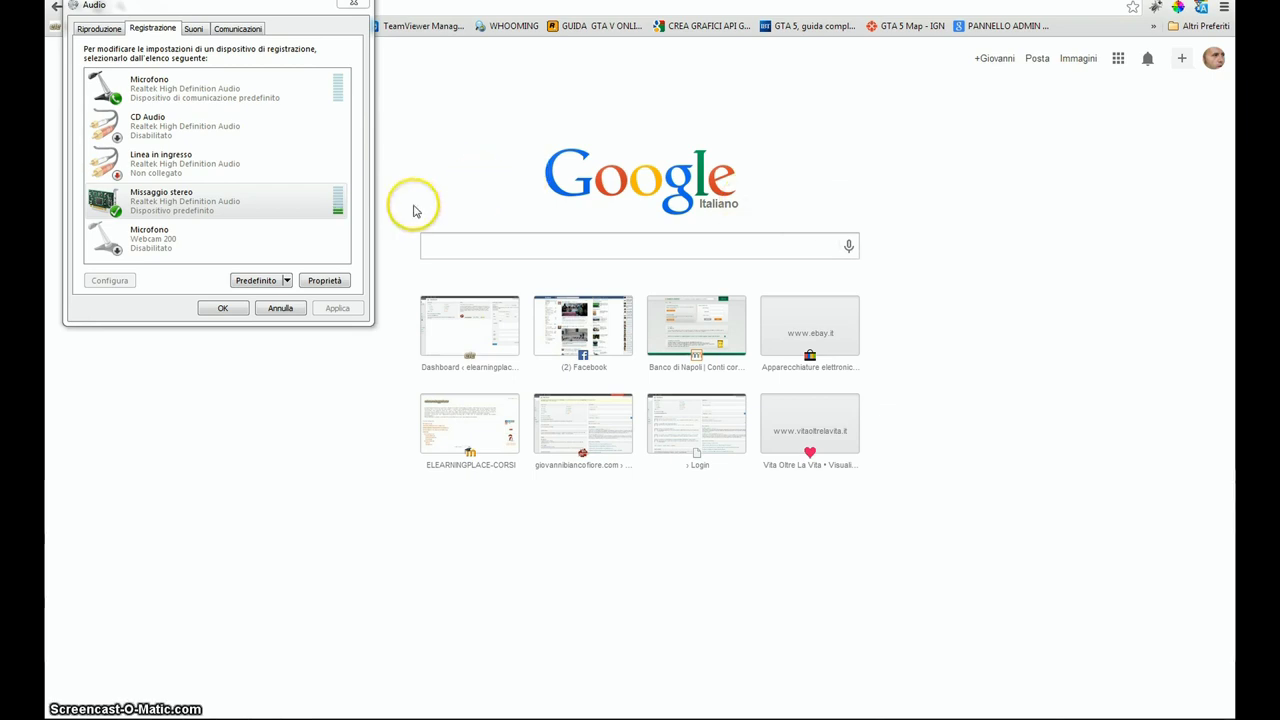
{"action": "left_click", "coordinate": [239, 216]}
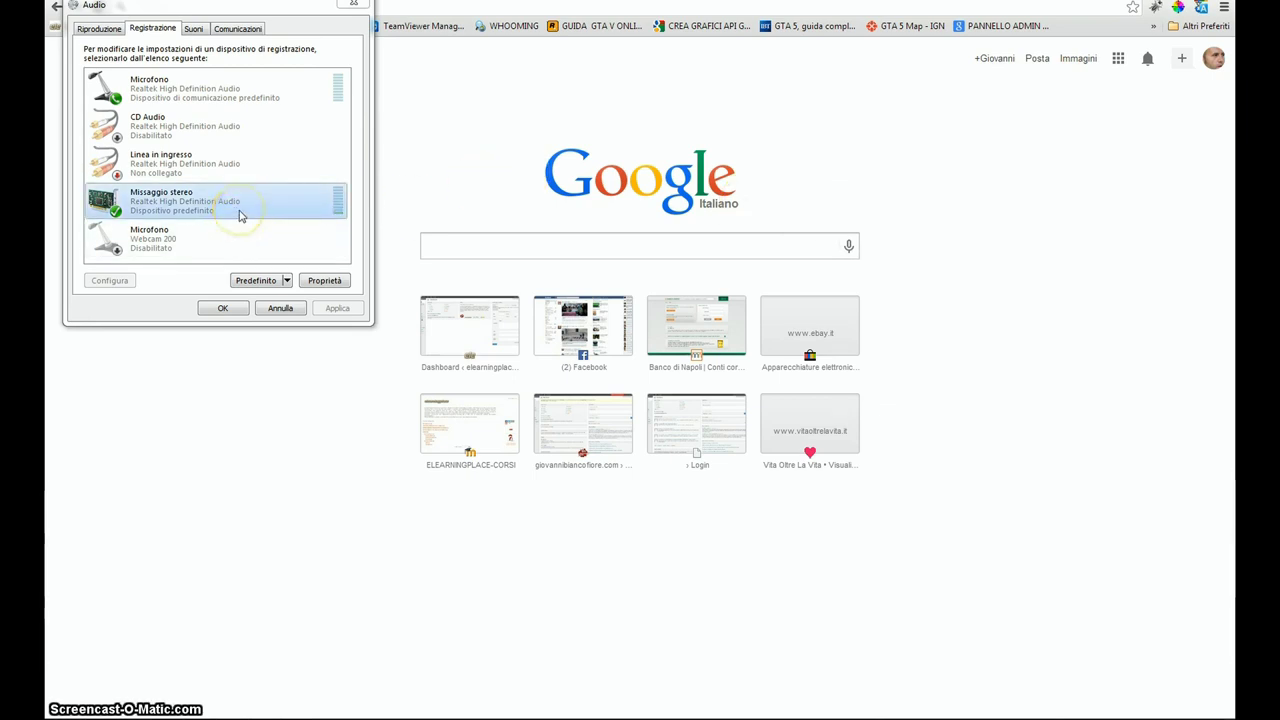
Step: Try to set Linea in ingresso as the default recording device, and check the options offered for CD Audio
{"action": "right_click", "coordinate": [214, 165]}
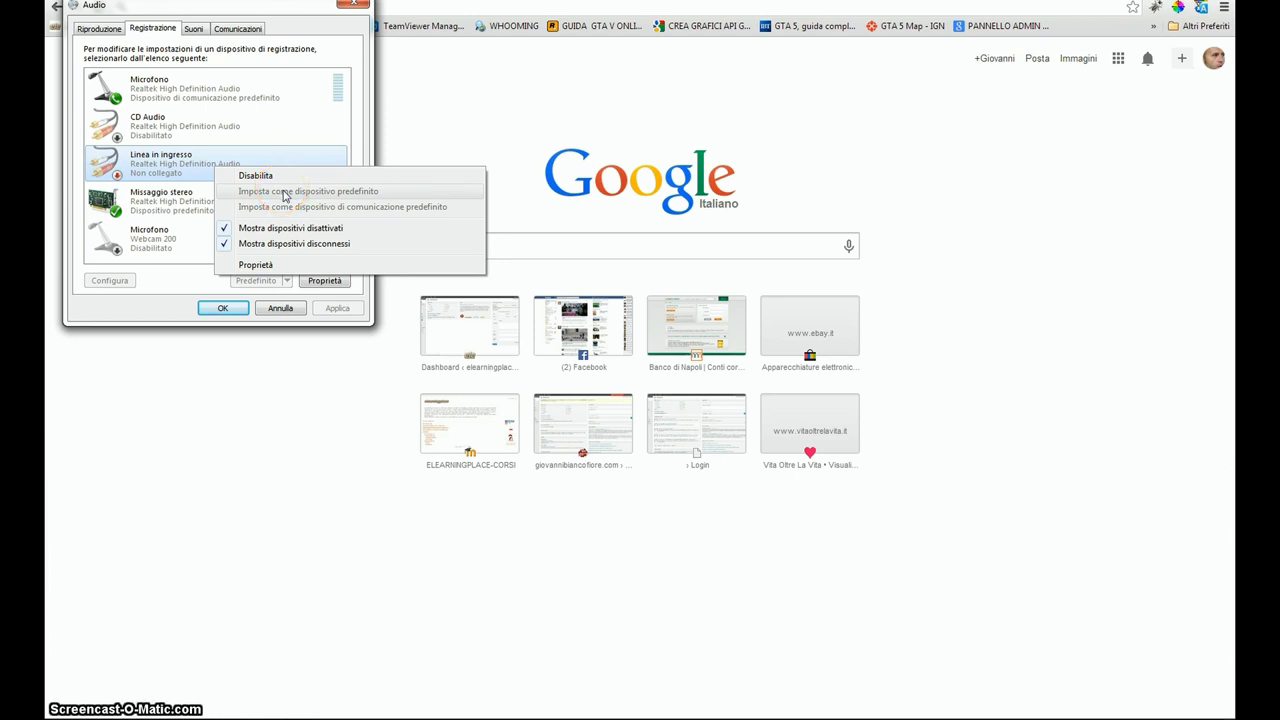
{"action": "left_click", "coordinate": [280, 192]}
{"action": "left_click", "coordinate": [262, 191]}
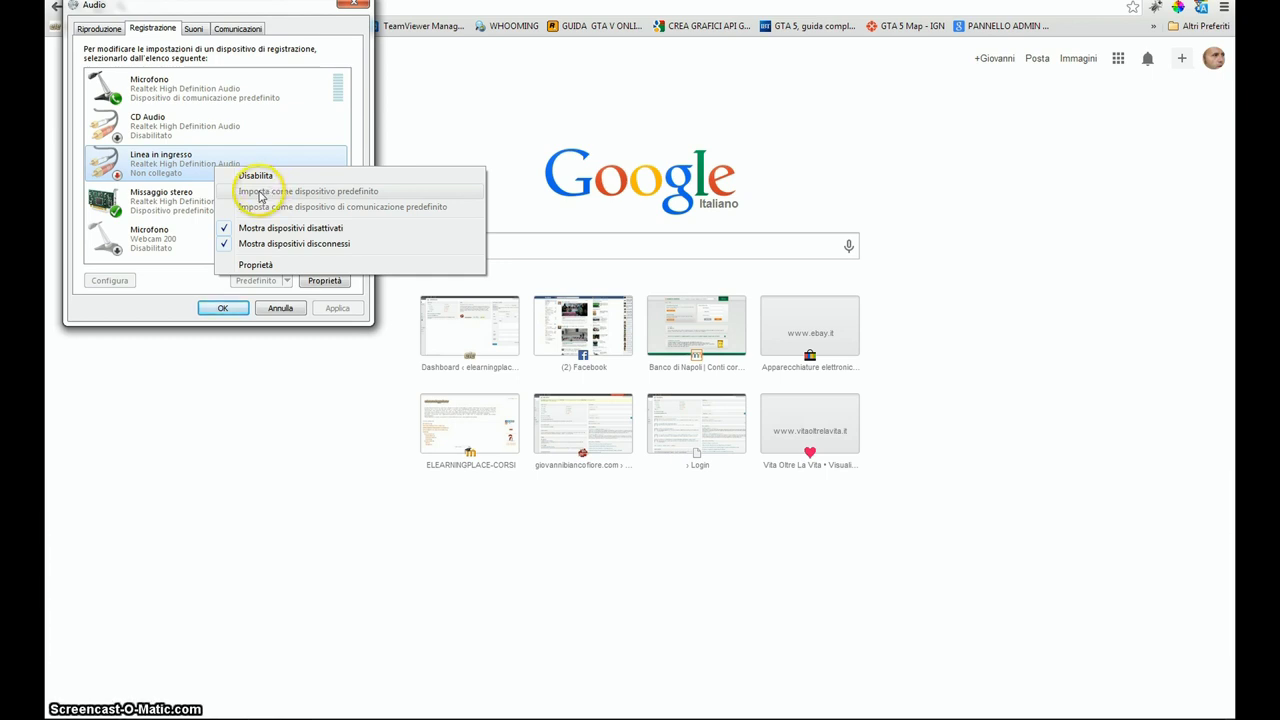
{"action": "left_click", "coordinate": [204, 213]}
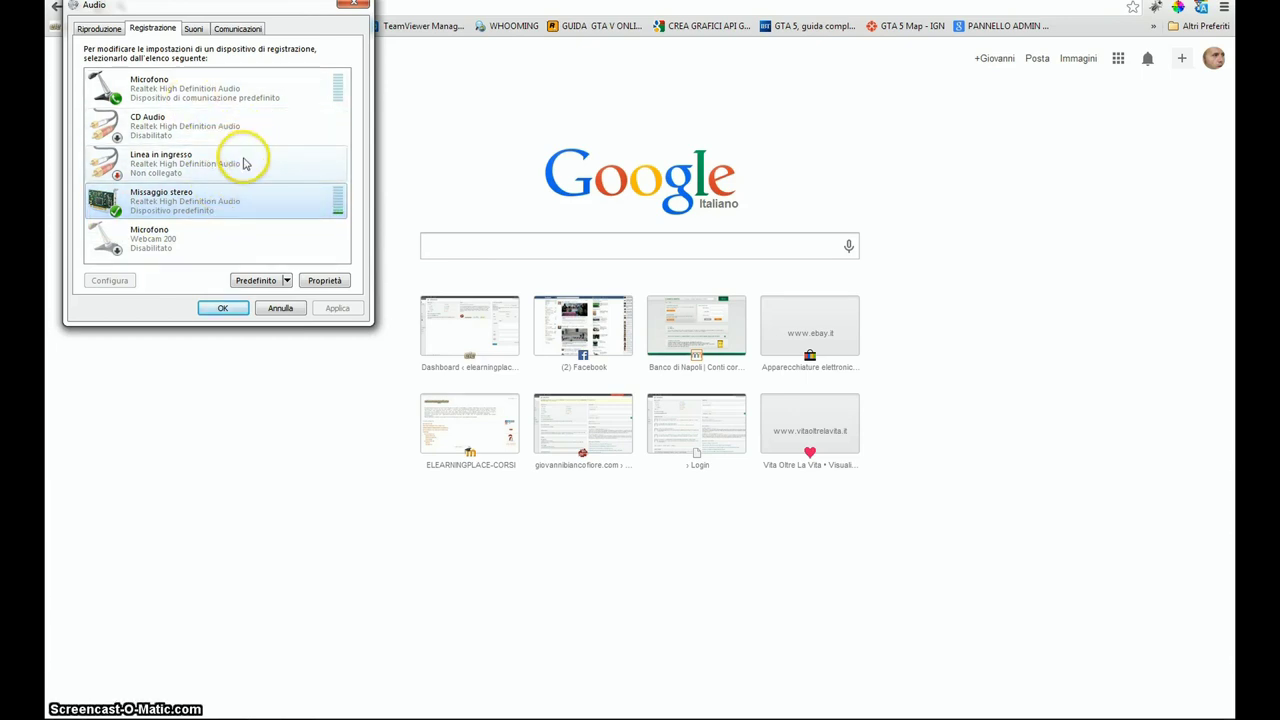
{"action": "right_click", "coordinate": [216, 133]}
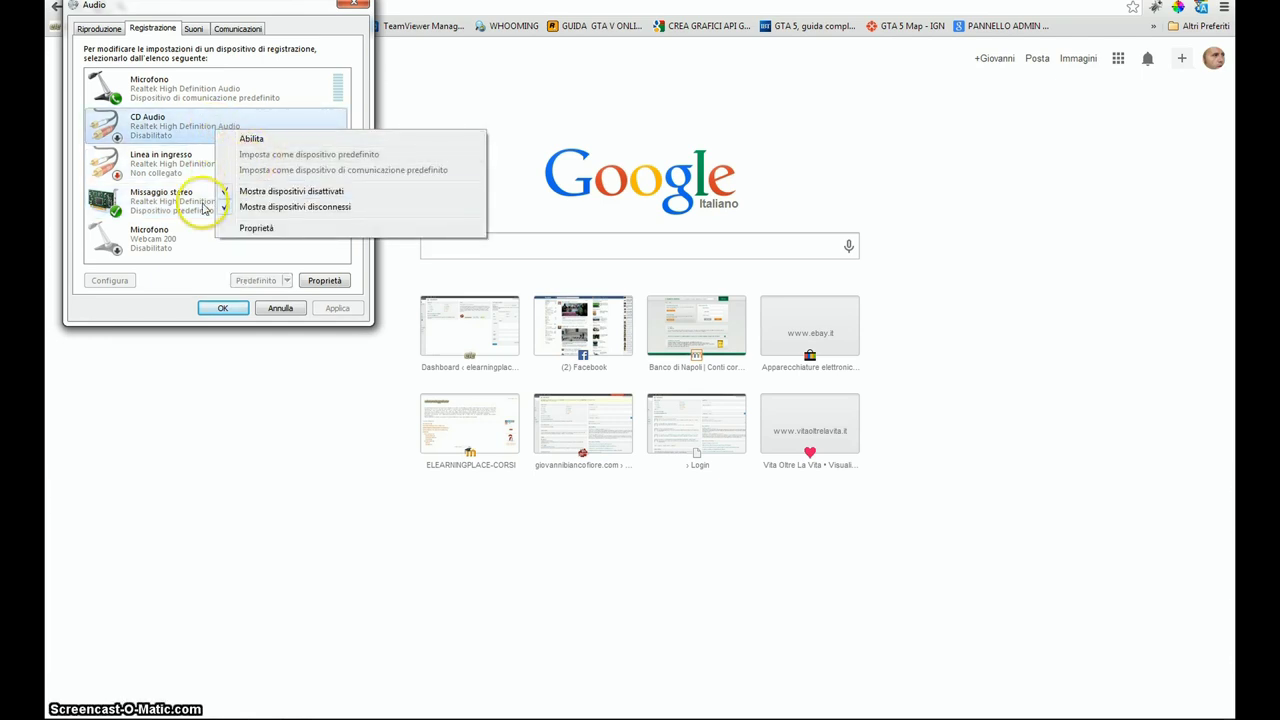
{"action": "left_click", "coordinate": [198, 203]}
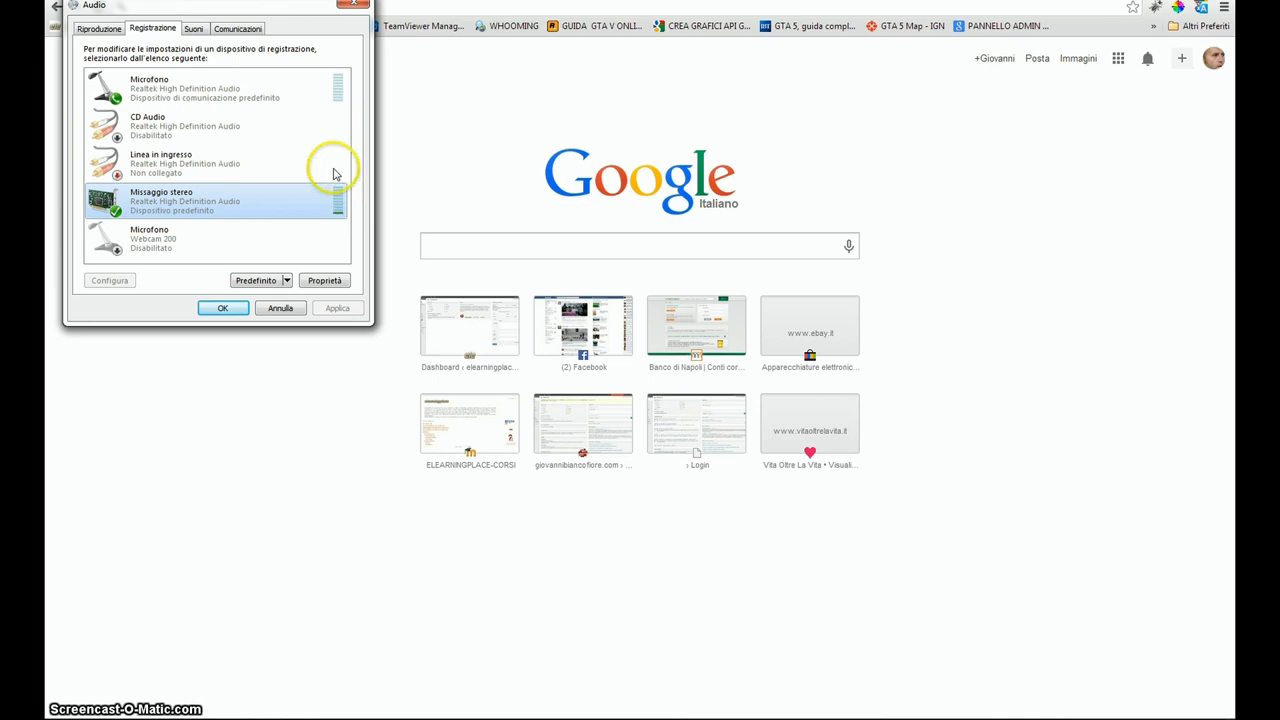
Step: Compare the default-device options offered for the Realtek Microfono, Missaggio stereo and CD Audio
{"action": "left_click", "coordinate": [253, 90]}
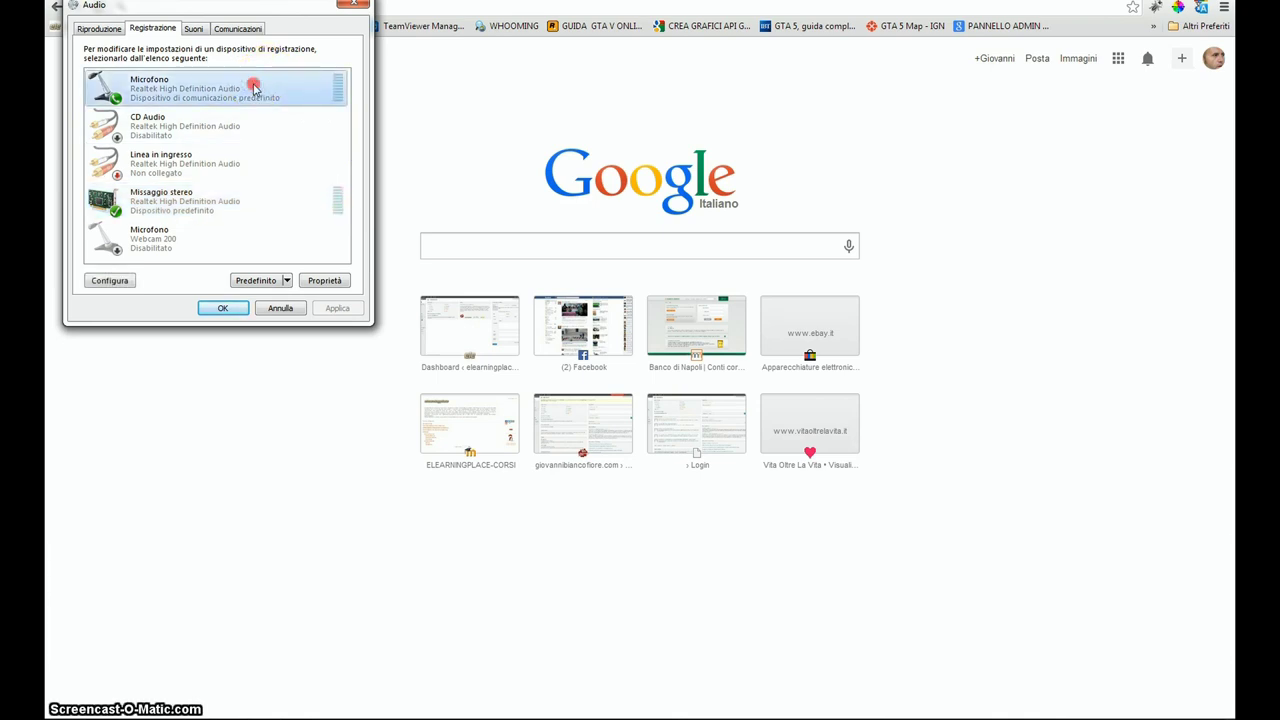
{"action": "right_click", "coordinate": [253, 90]}
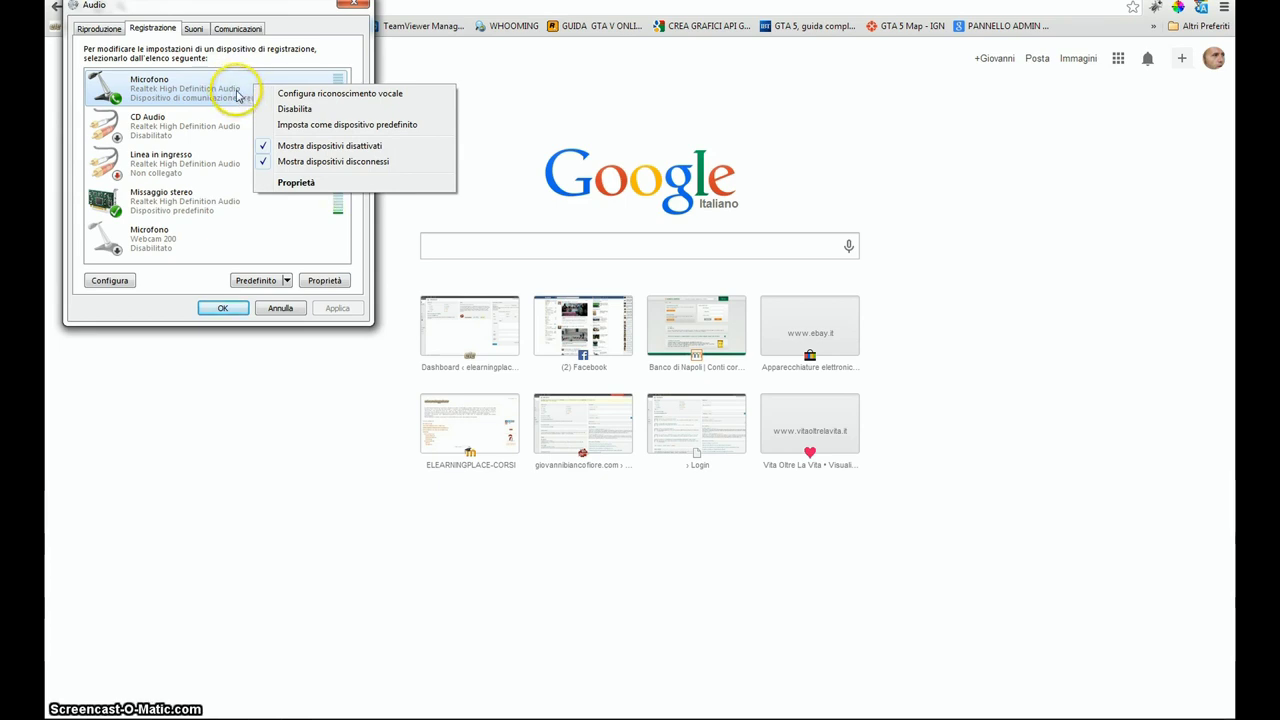
{"action": "left_click", "coordinate": [203, 201]}
{"action": "right_click", "coordinate": [203, 200]}
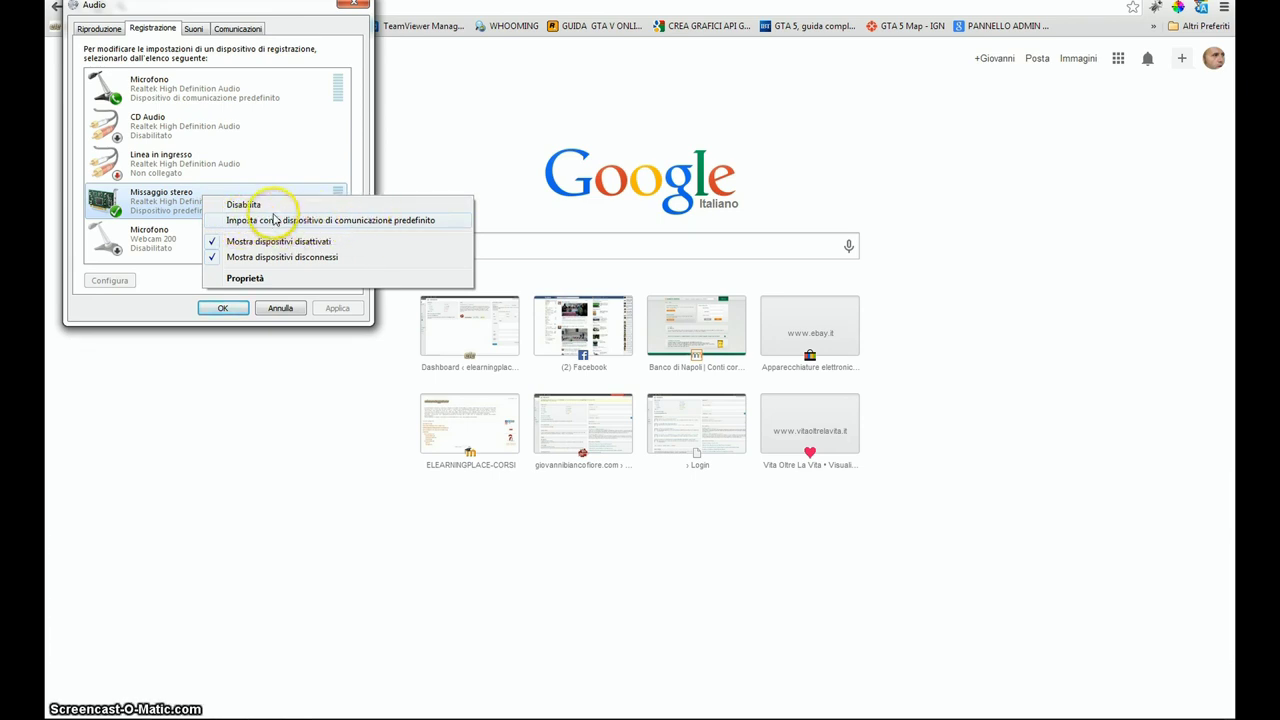
{"action": "left_click", "coordinate": [168, 128]}
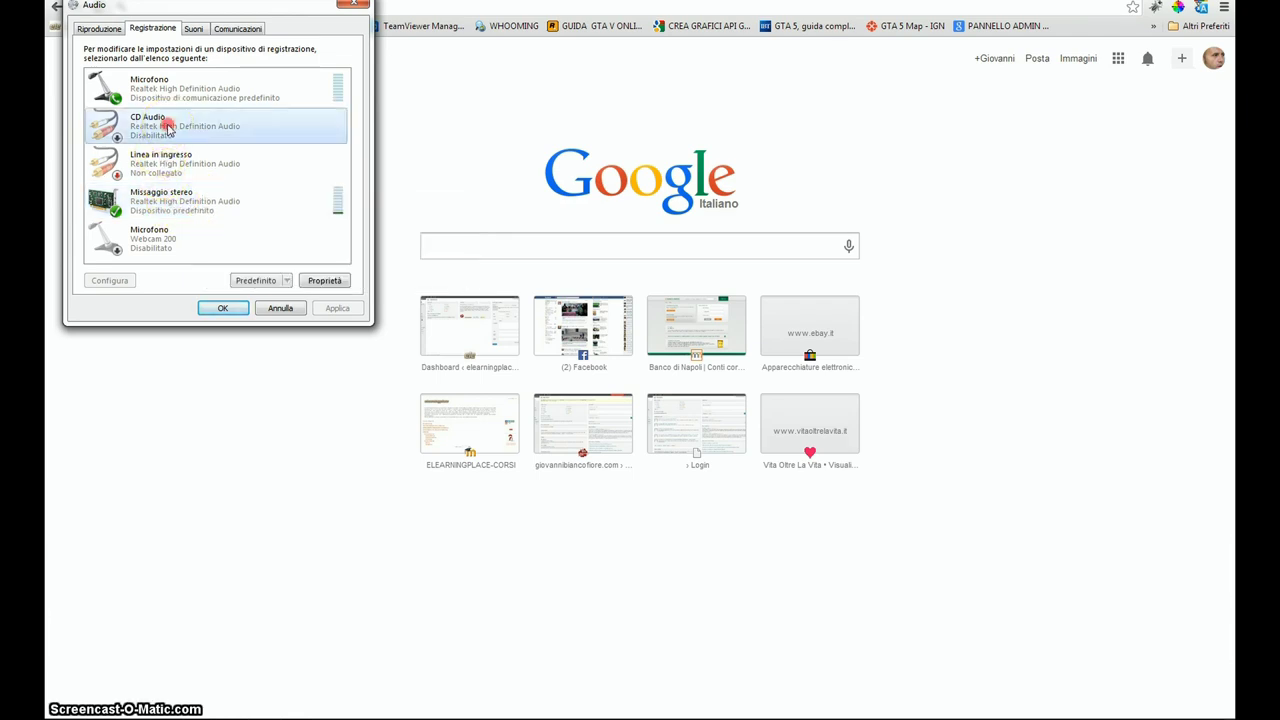
{"action": "right_click", "coordinate": [168, 128]}
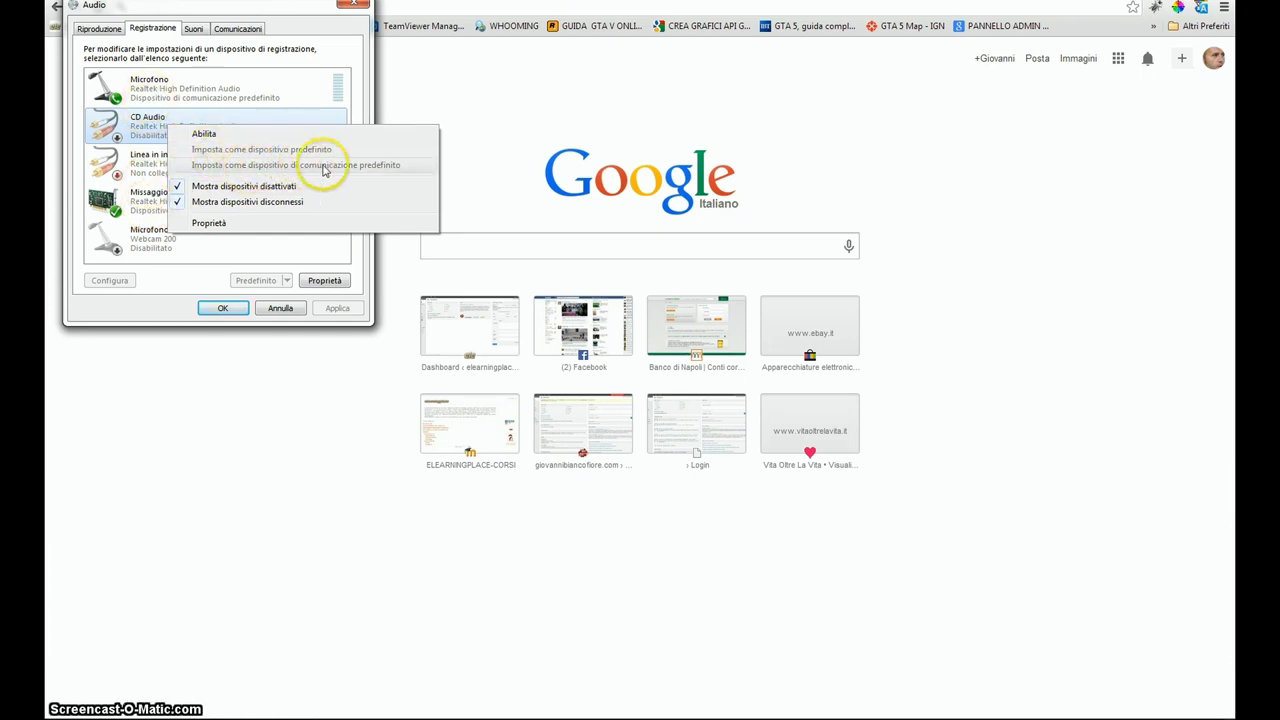
Step: Open the properties of the Altoparlanti playback device and place the window clear of the Audio window
{"action": "left_click", "coordinate": [194, 96]}
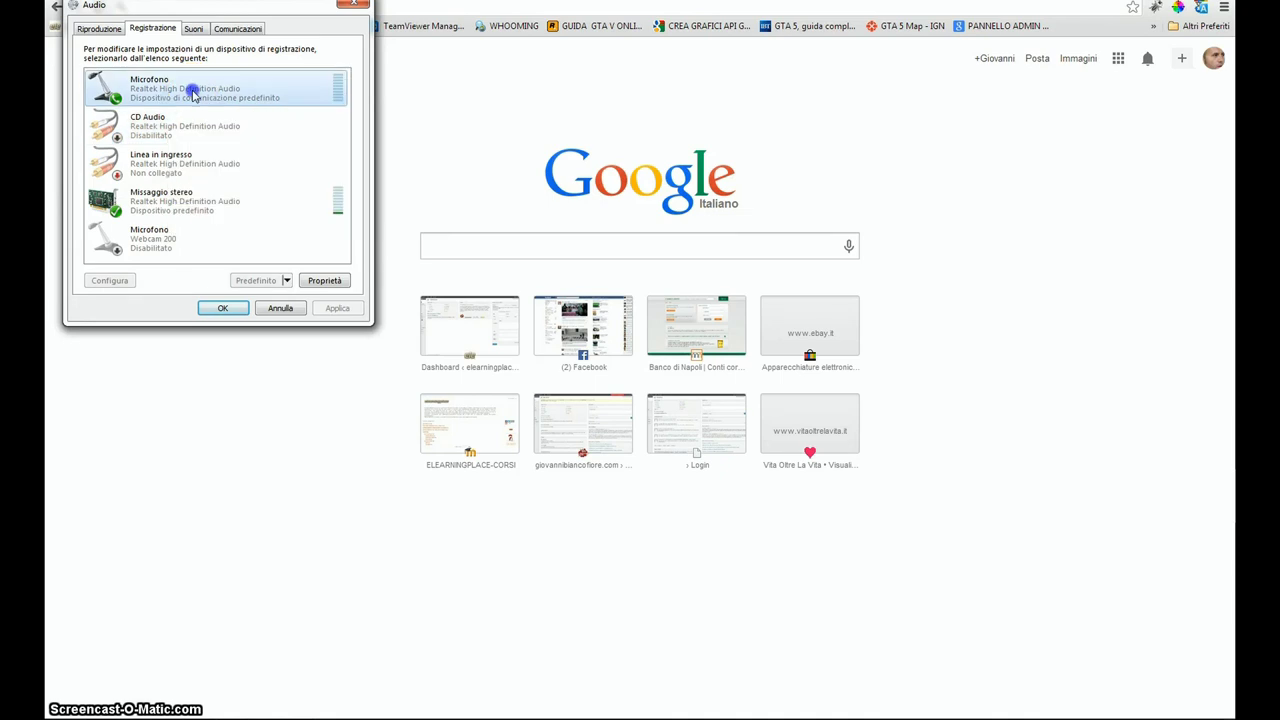
{"action": "left_click", "coordinate": [1037, 263]}
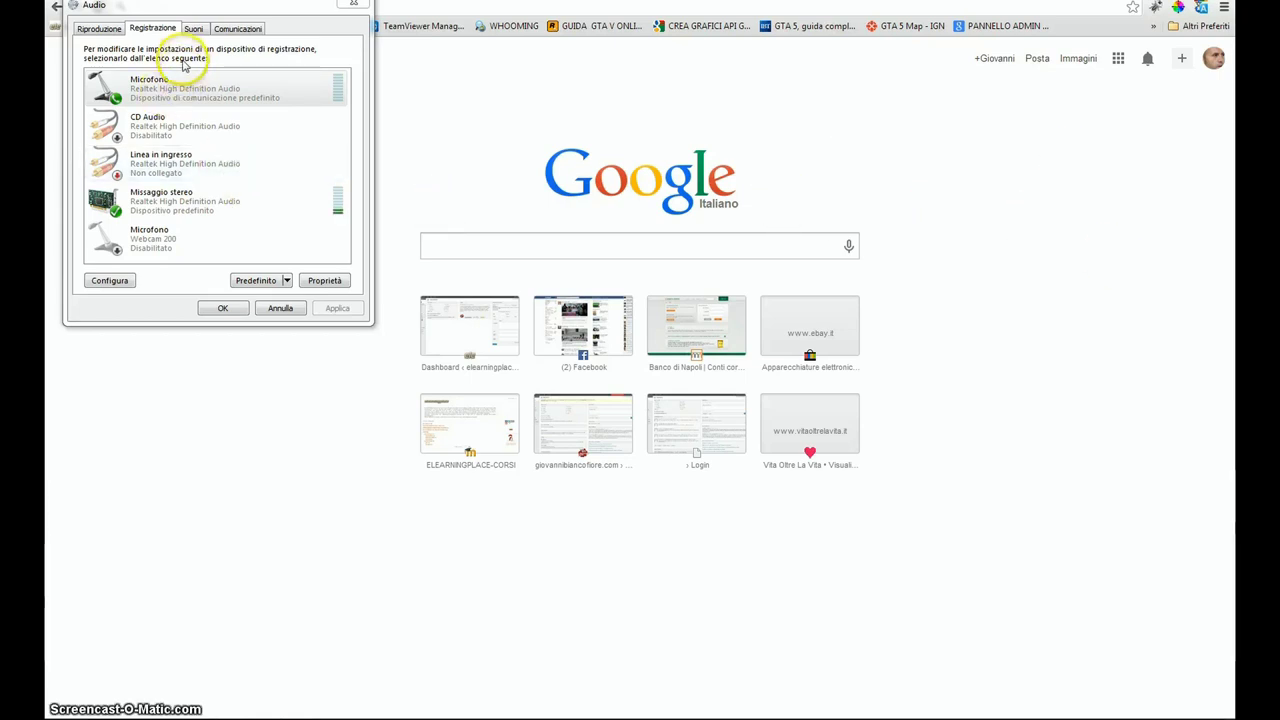
{"action": "left_click", "coordinate": [98, 30]}
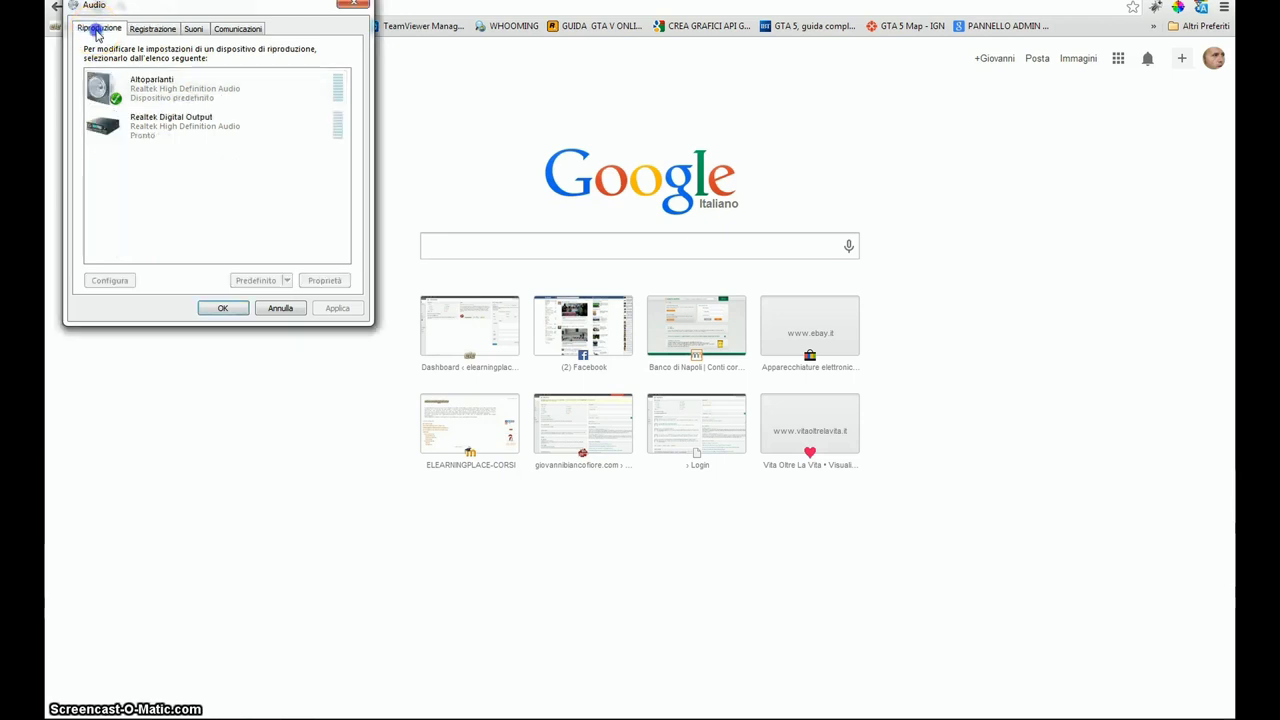
{"action": "right_click", "coordinate": [245, 93]}
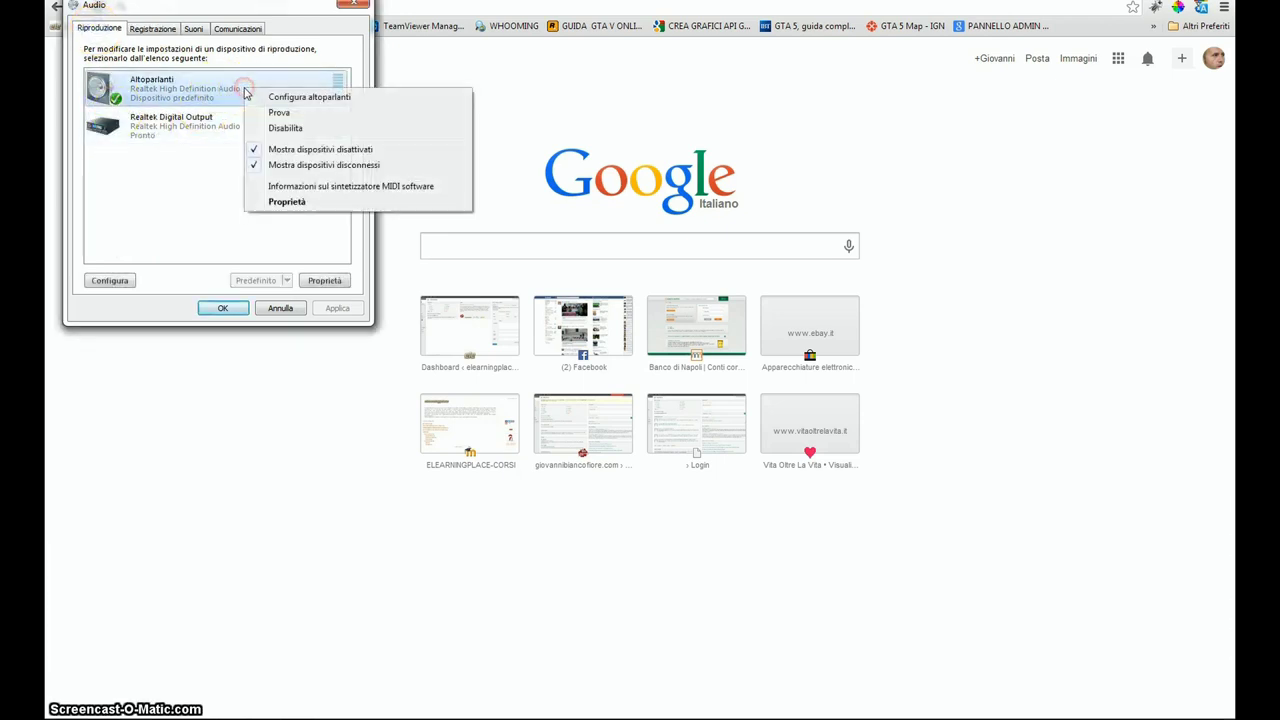
{"action": "left_click", "coordinate": [300, 201]}
{"action": "left_click_drag", "start_coordinate": [243, 57], "coordinate": [645, 101]}
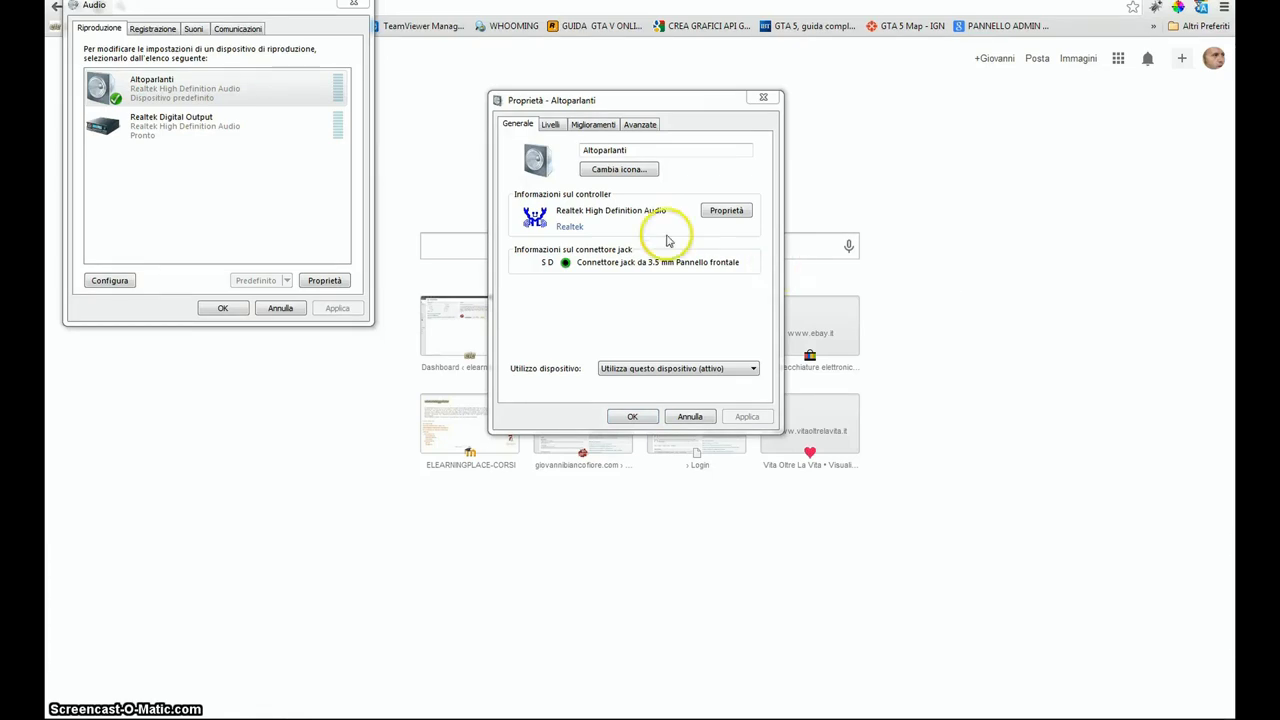
Step: Examine the Altoparlanti volume levels, from CD Audio and Microfono through to the Rear and Front channels
{"action": "left_click", "coordinate": [547, 125]}
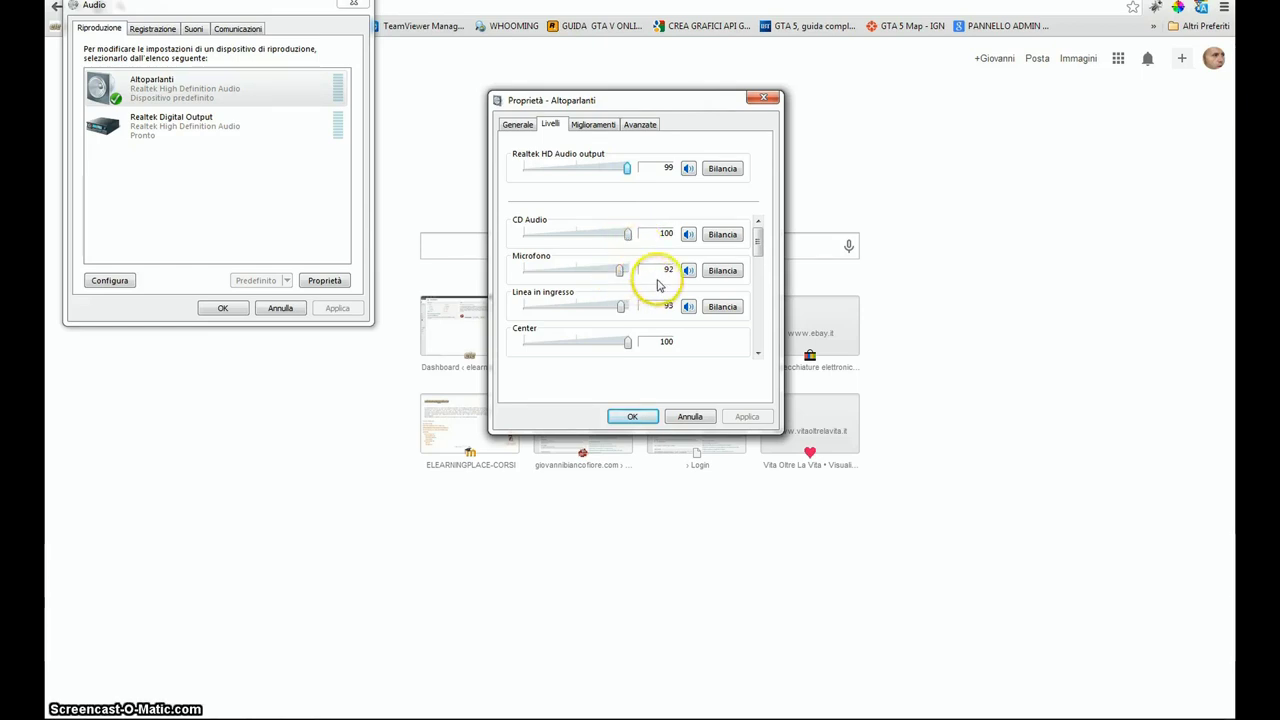
{"action": "mouse_move", "coordinate": [757, 243]}
{"action": "left_mouse_down"}
{"action": "mouse_move", "coordinate": [759, 278]}
{"action": "mouse_move", "coordinate": [757, 250]}
{"action": "left_mouse_up"}
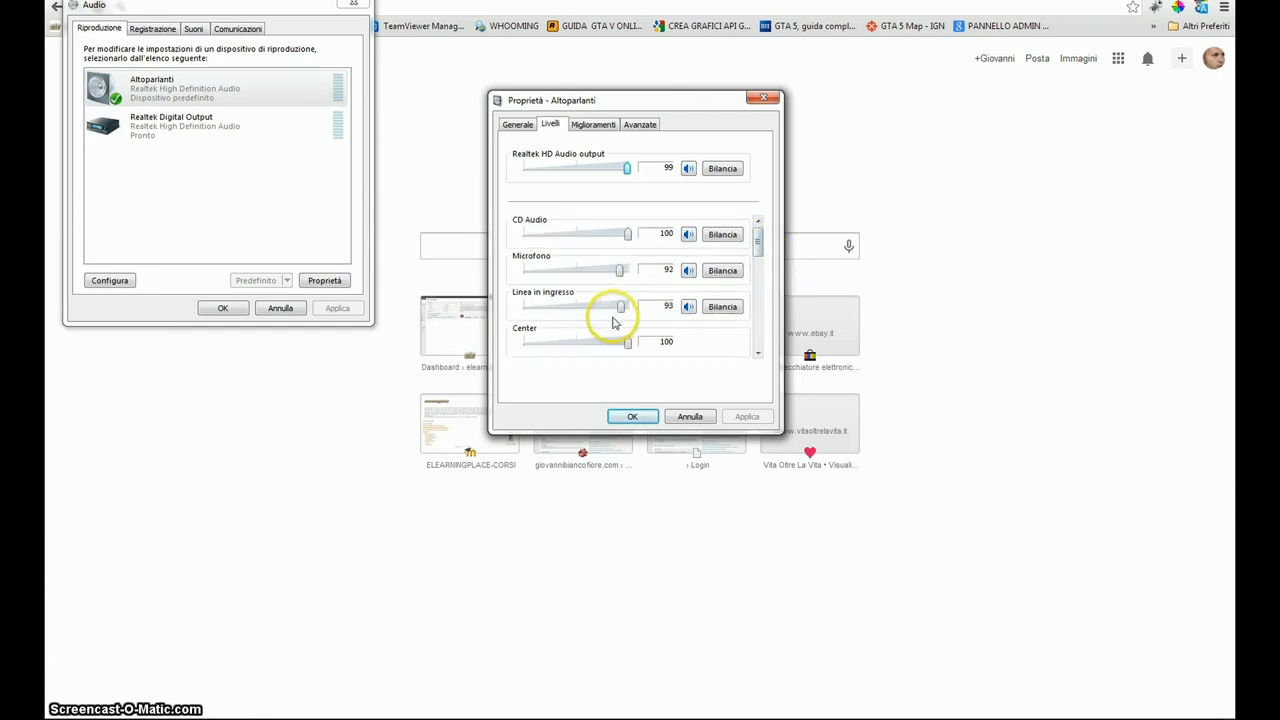
{"action": "left_click", "coordinate": [758, 353]}
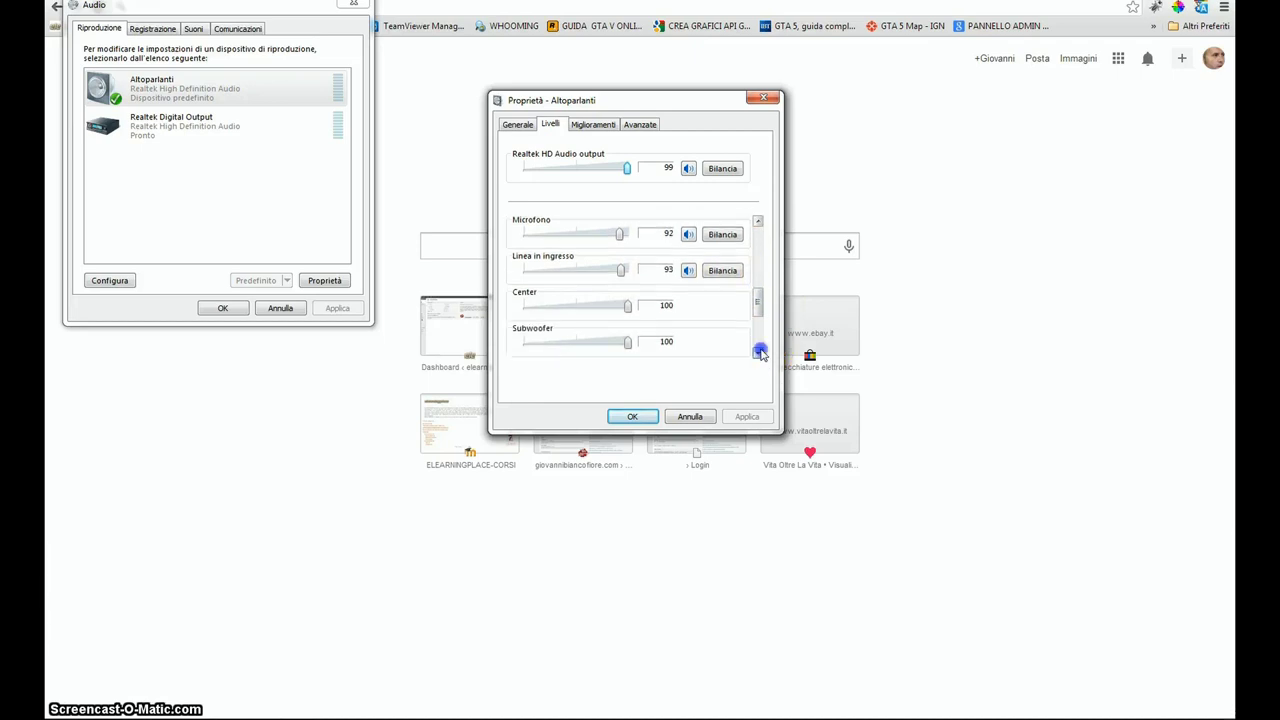
{"action": "left_click", "coordinate": [758, 353]}
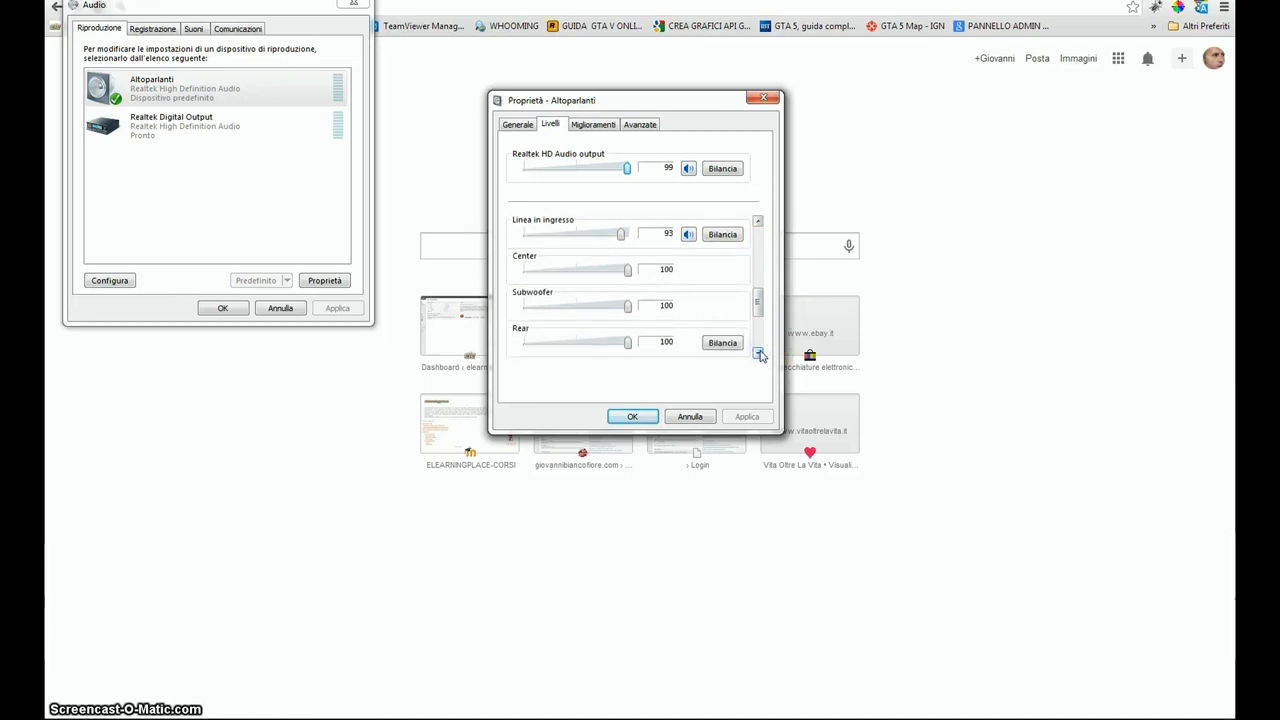
{"action": "left_click", "coordinate": [758, 353]}
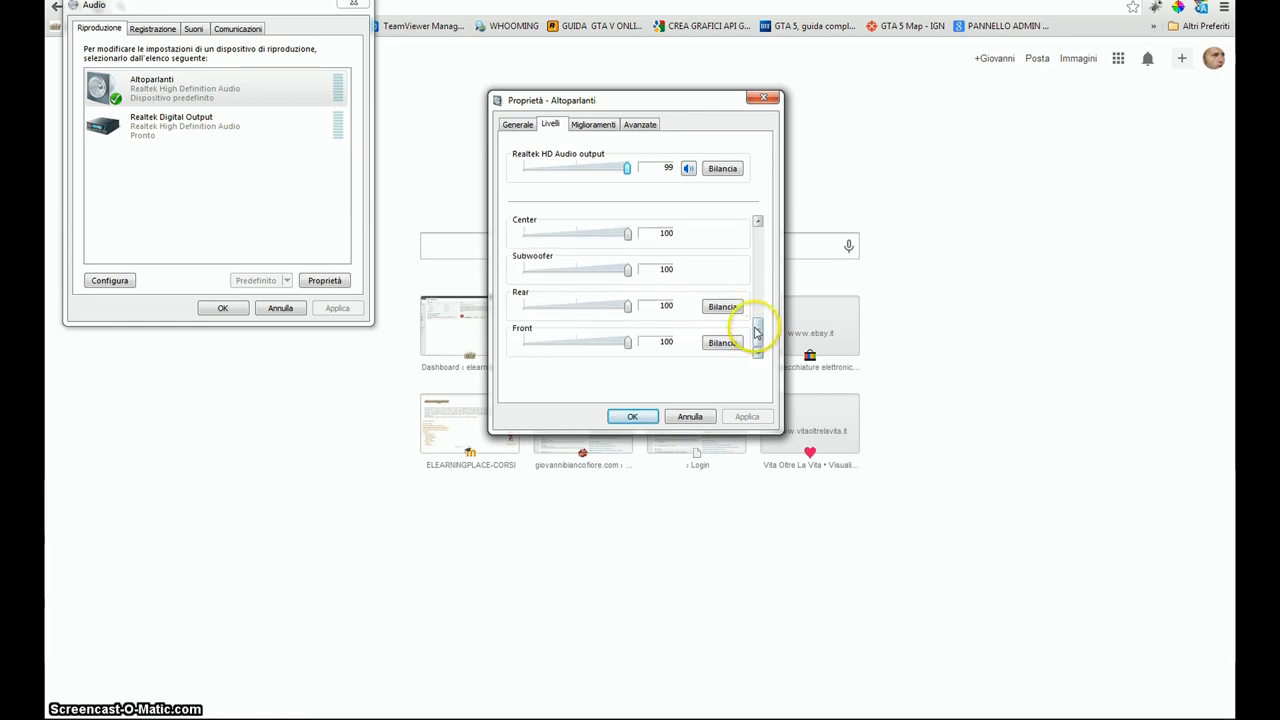
{"action": "left_click_drag", "start_coordinate": [755, 330], "coordinate": [756, 267]}
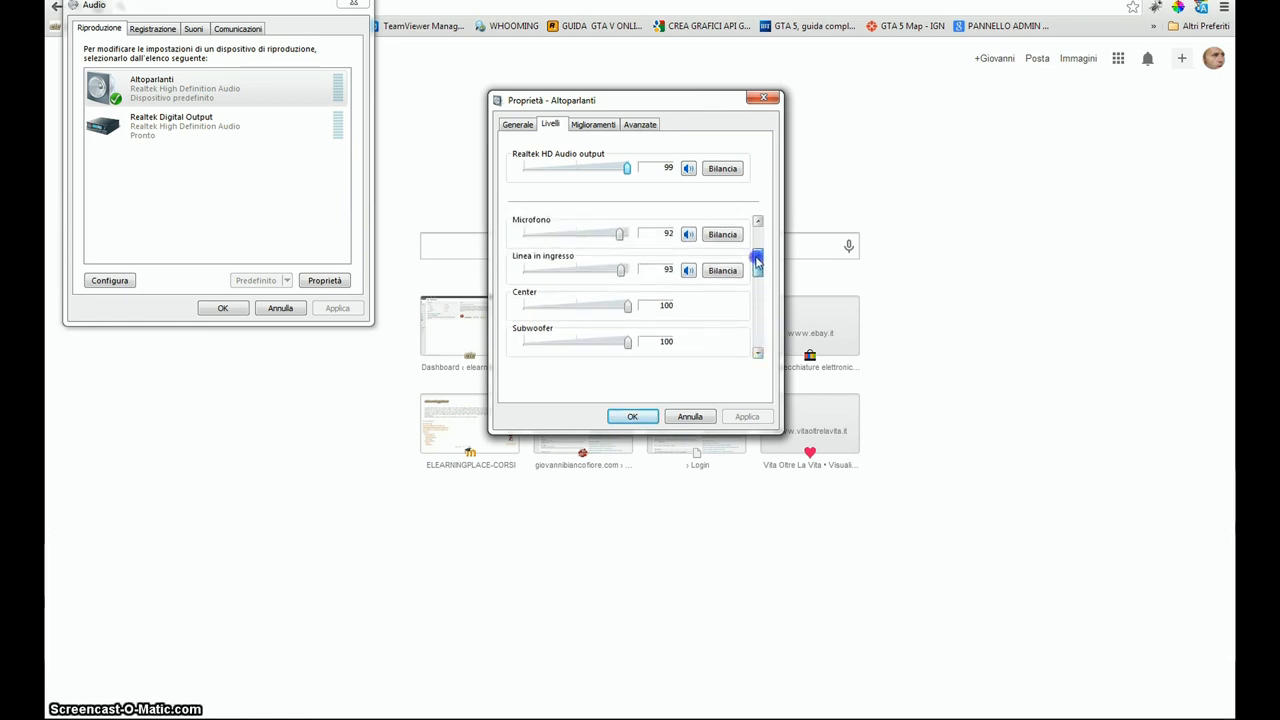
Step: Check the balance control of the Realtek HD Audio output, and mute and unmute that output
{"action": "left_click", "coordinate": [710, 170]}
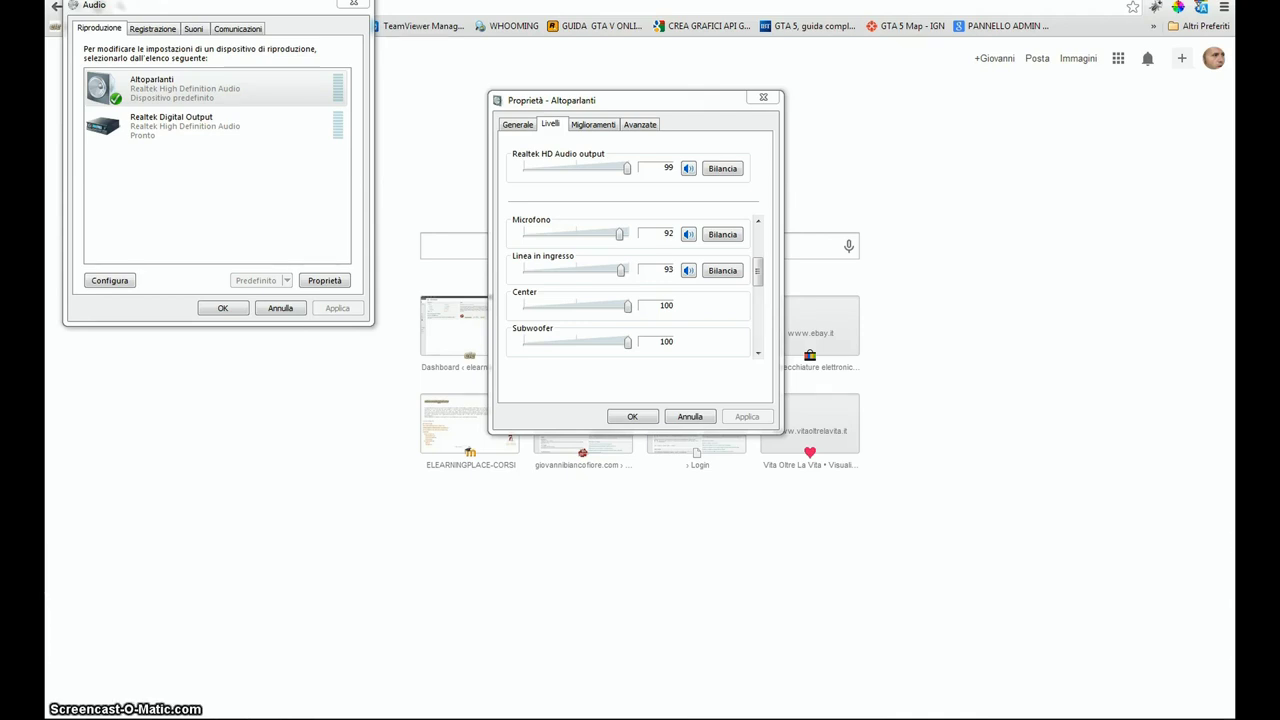
{"action": "left_click", "coordinate": [688, 170]}
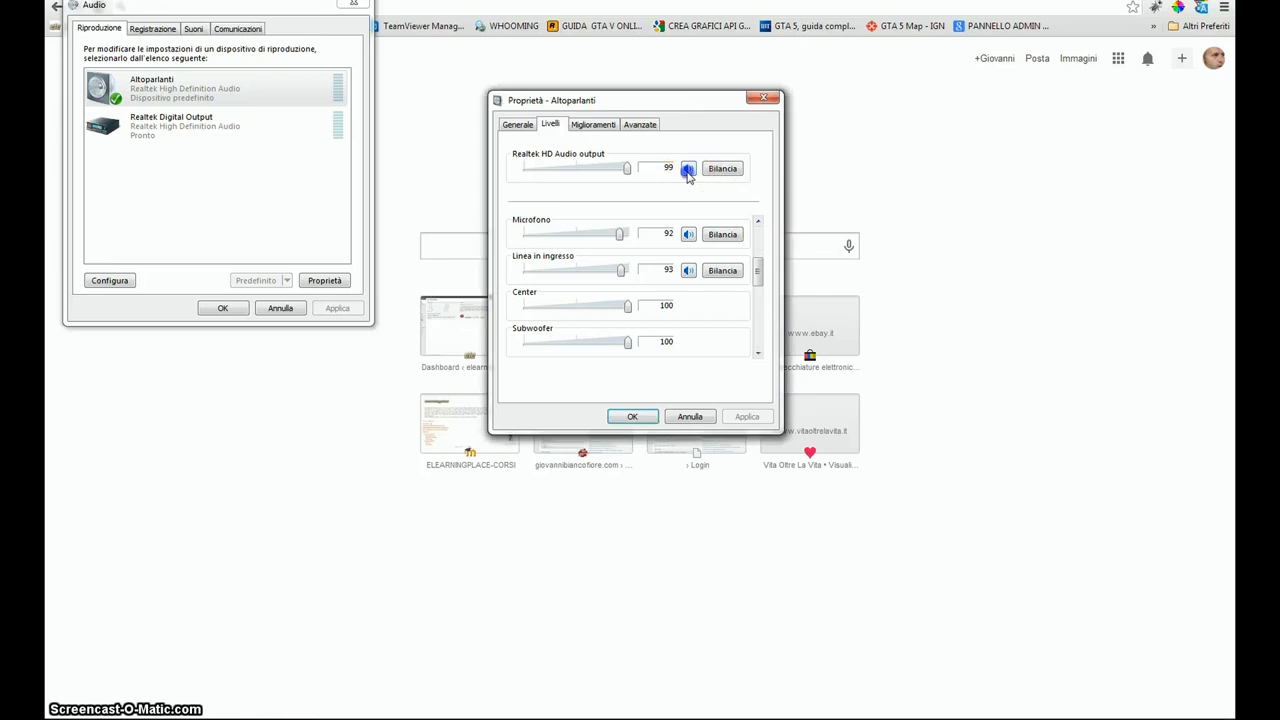
{"action": "left_click", "coordinate": [689, 170]}
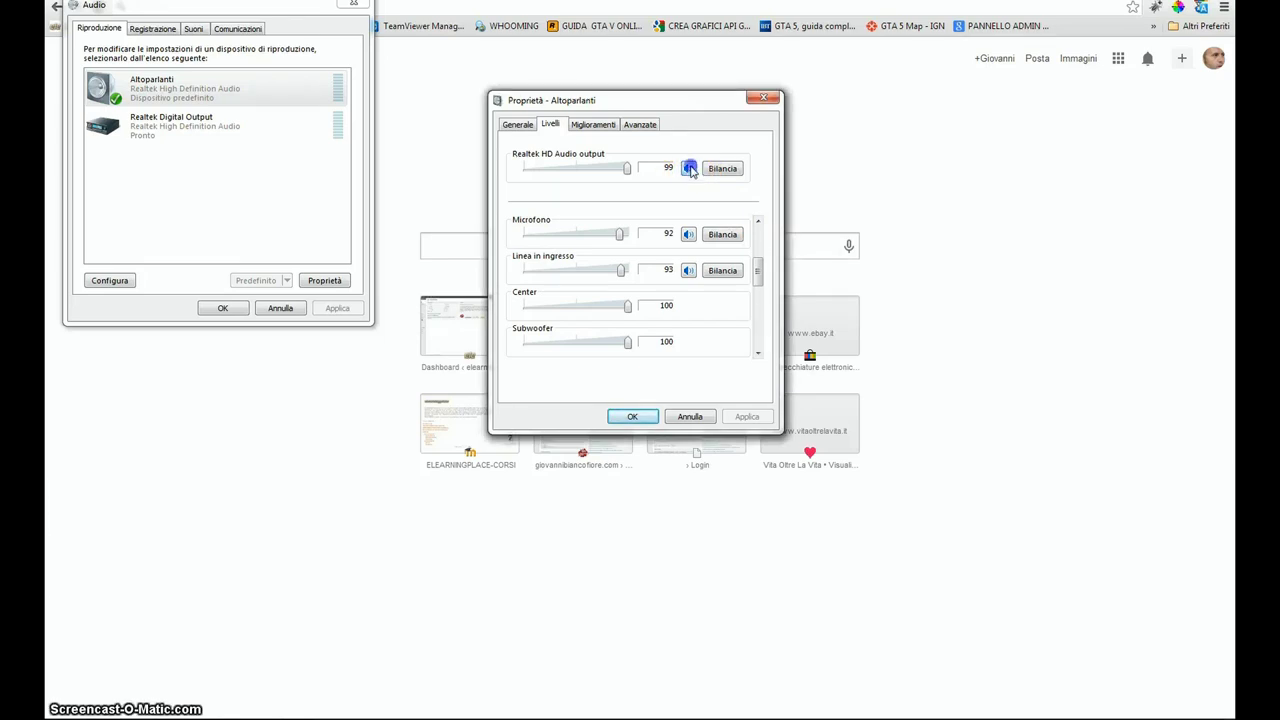
{"action": "left_click", "coordinate": [689, 169]}
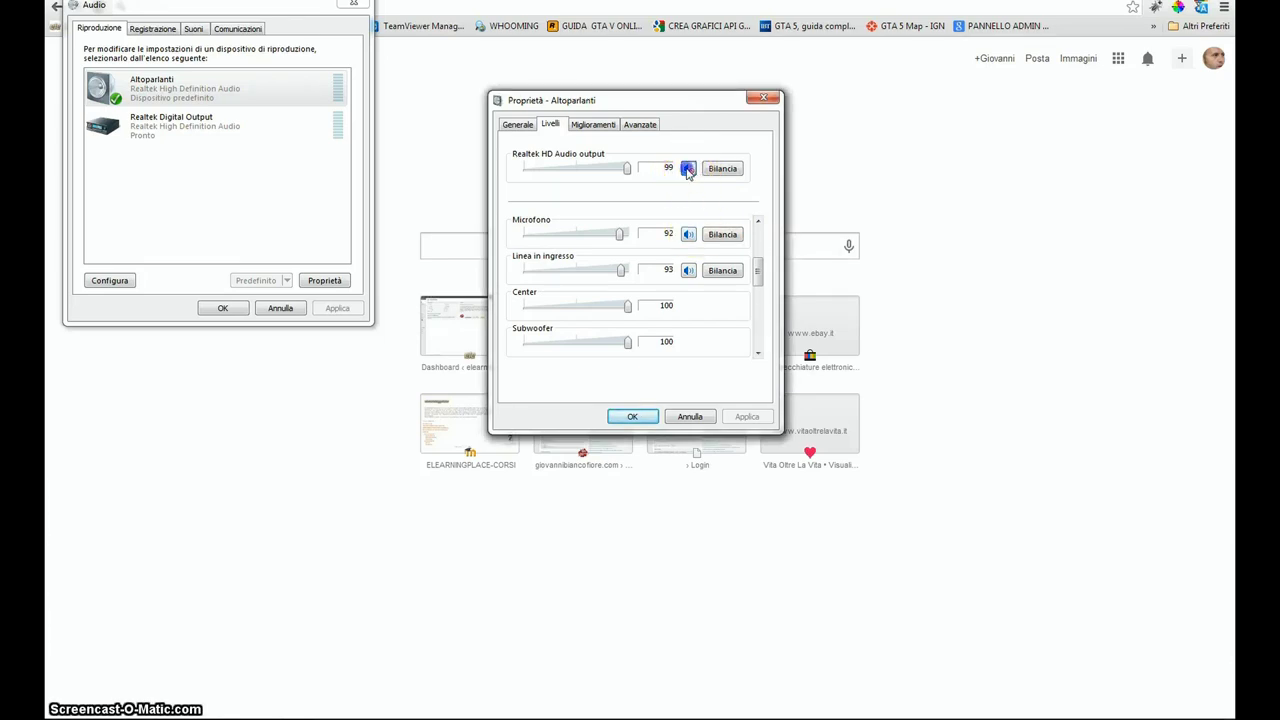
{"action": "left_click", "coordinate": [690, 172]}
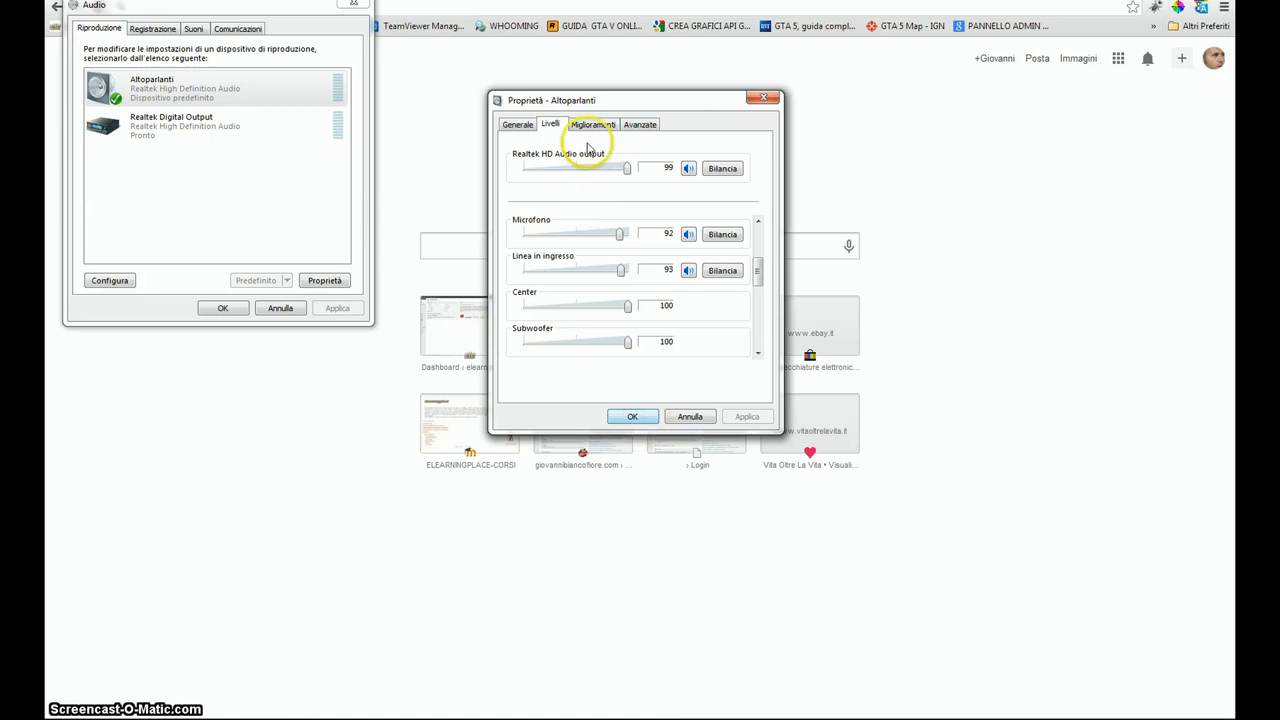
Step: Review the sound effects, default format and general settings of the Altoparlanti device, and close its properties
{"action": "left_click", "coordinate": [594, 124]}
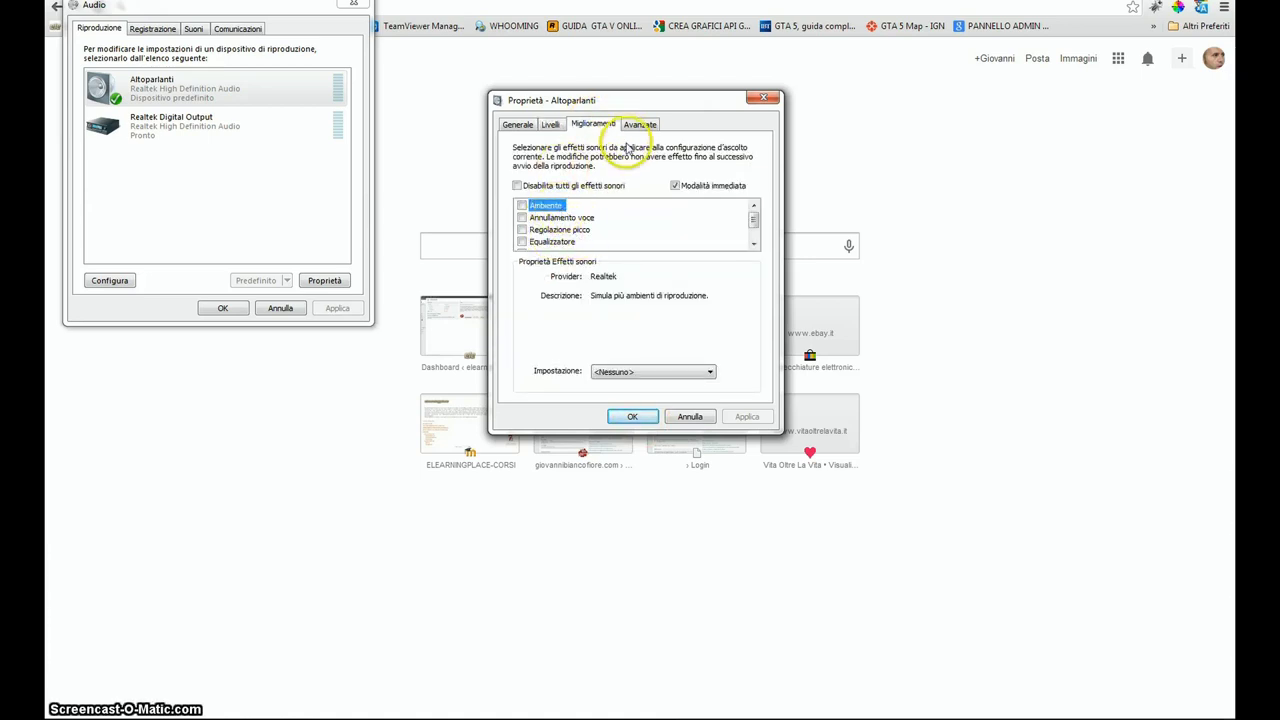
{"action": "left_click", "coordinate": [638, 124]}
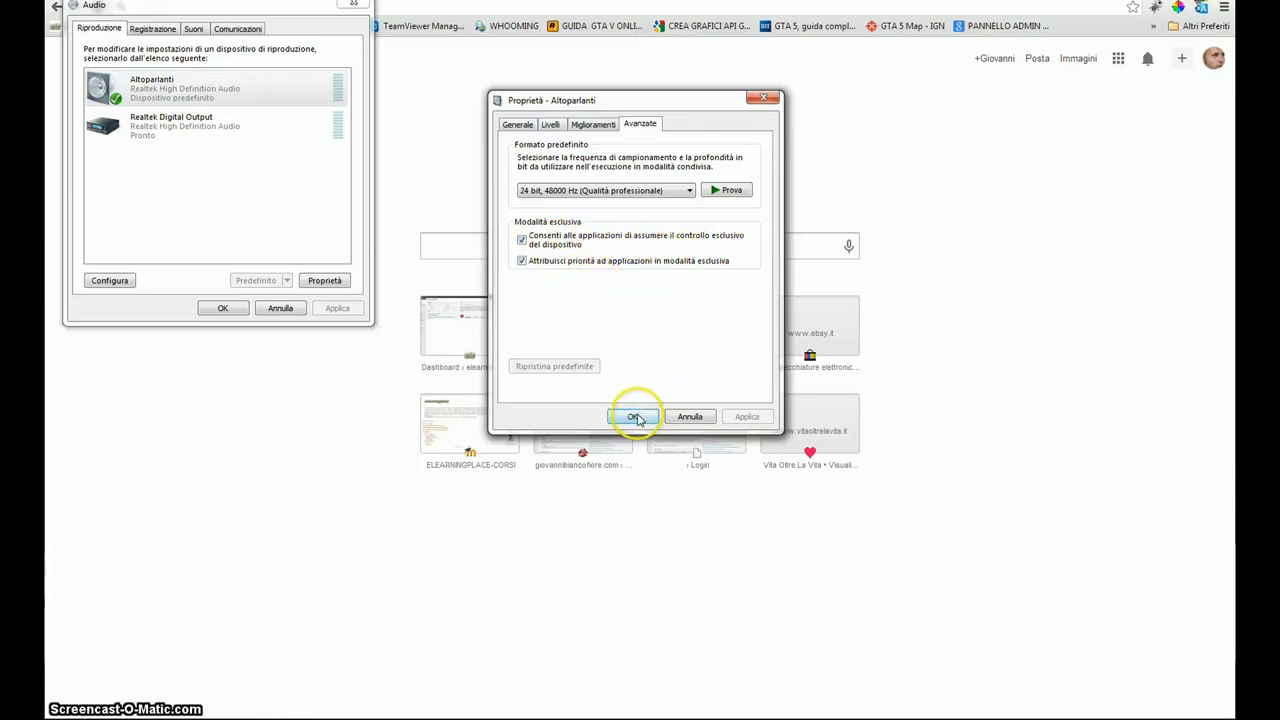
{"action": "left_click", "coordinate": [551, 124]}
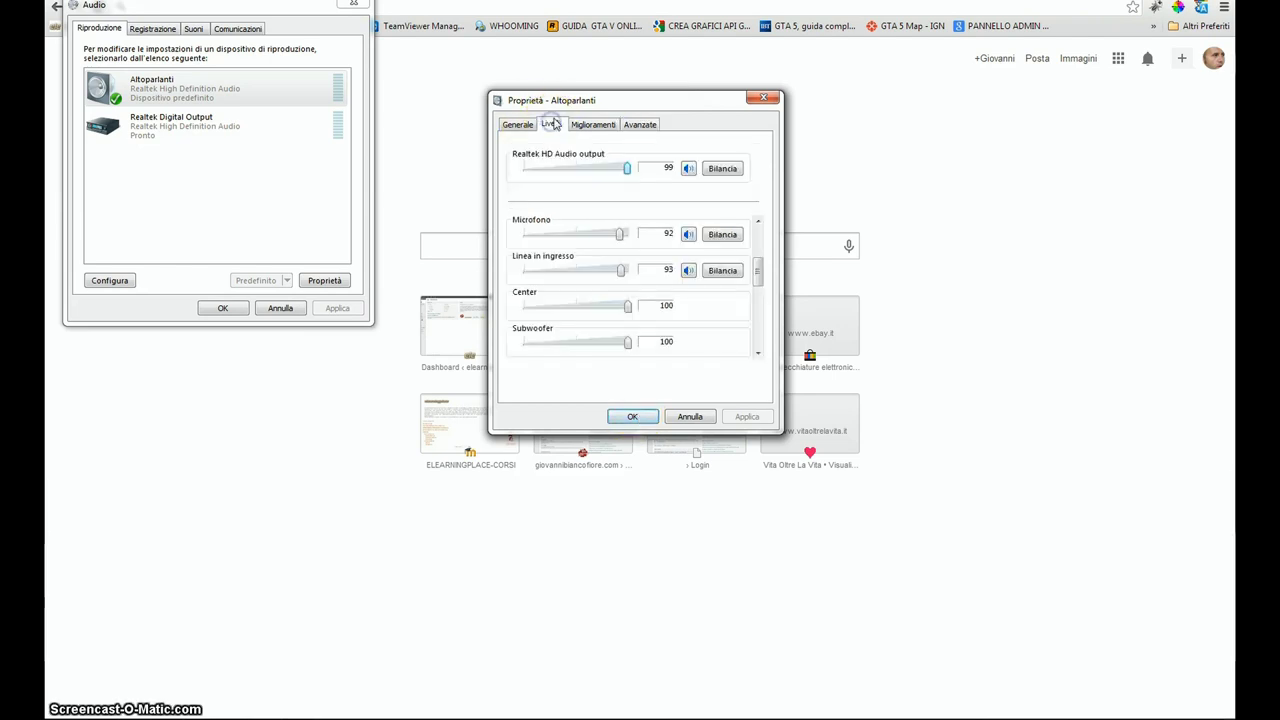
{"action": "left_click", "coordinate": [517, 124]}
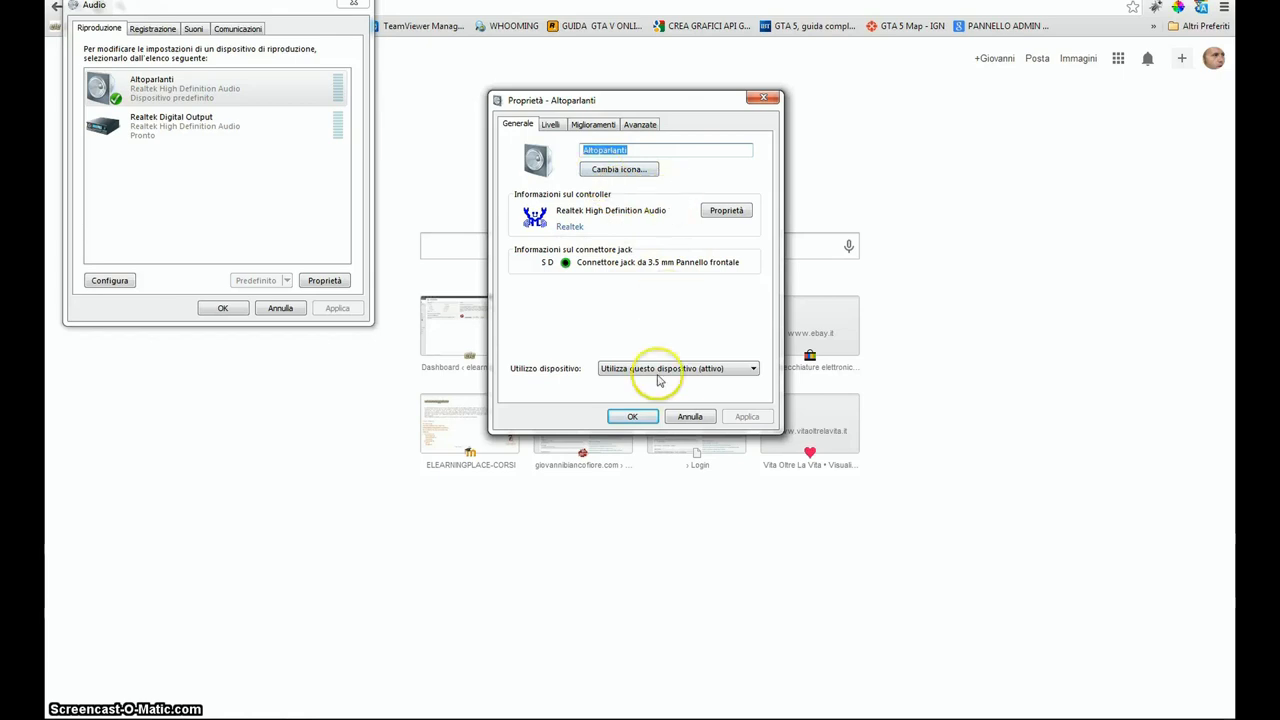
{"action": "left_click", "coordinate": [641, 419]}
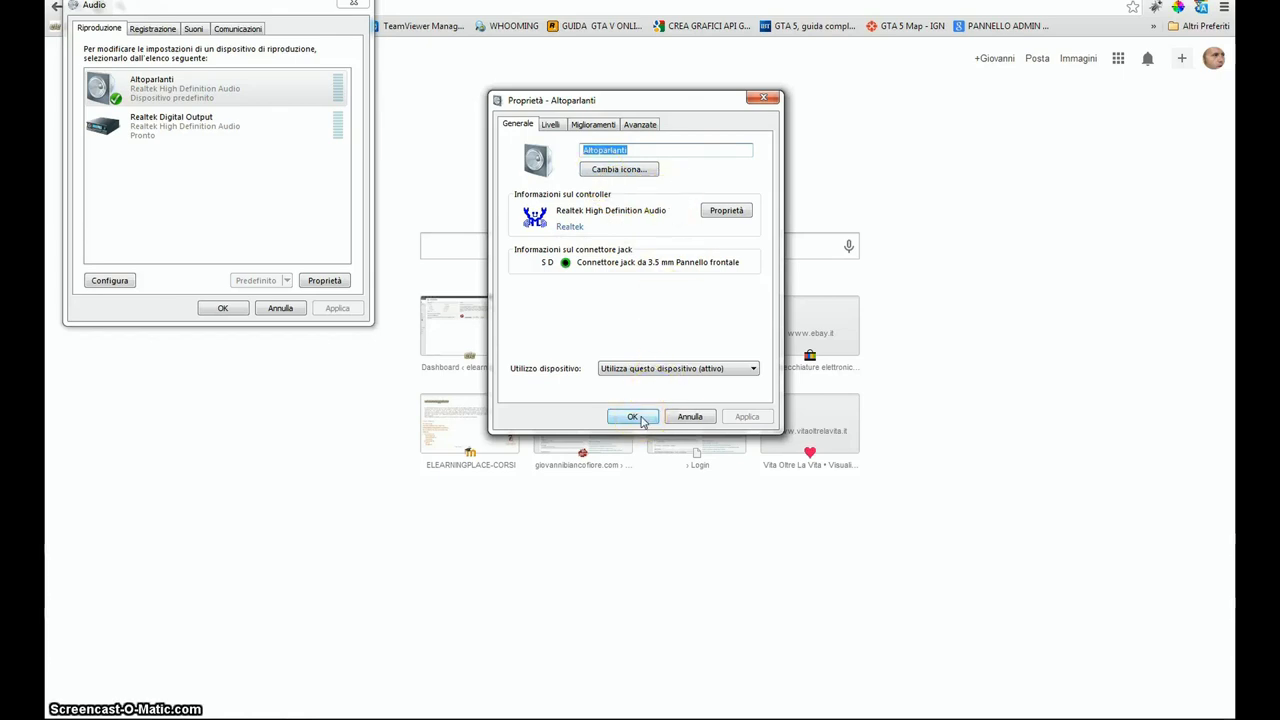
{"action": "left_click", "coordinate": [641, 419]}
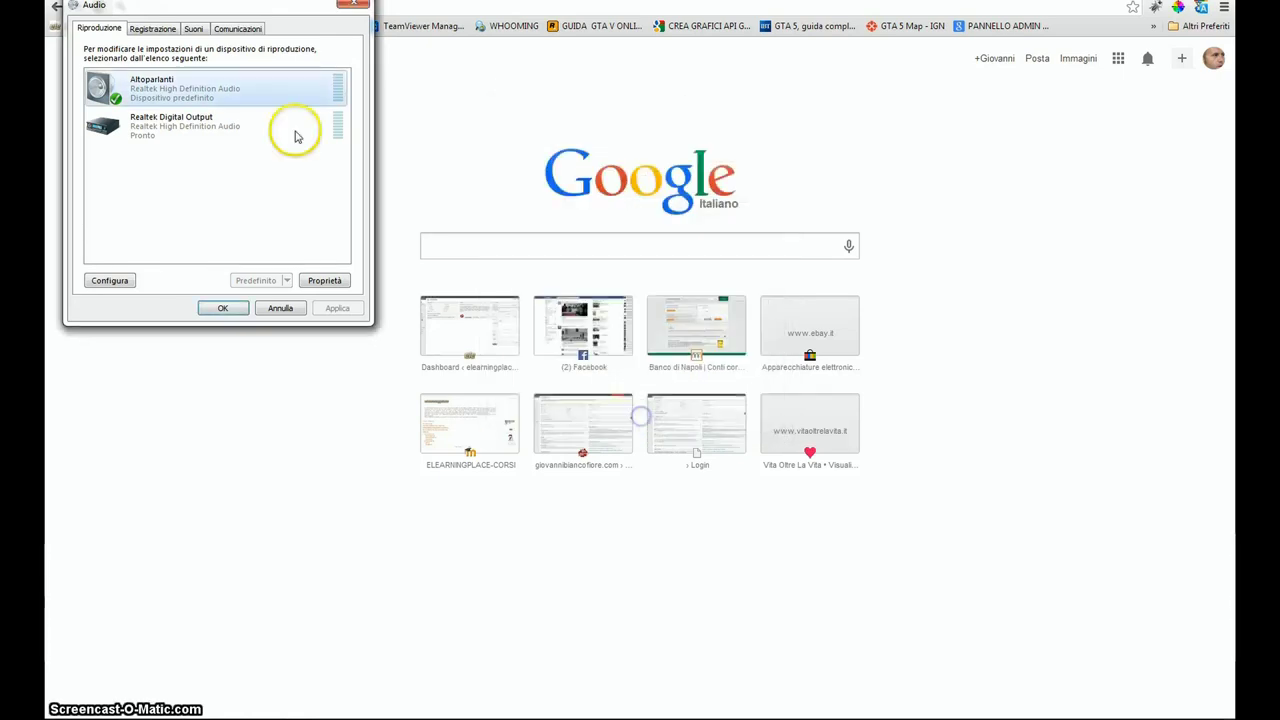
Step: Compare the options offered for the Realtek Microfono, Missaggio stereo and CD Audio recording devices, and close the Audio window
{"action": "left_click", "coordinate": [150, 30]}
{"action": "left_click", "coordinate": [160, 88]}
{"action": "left_click", "coordinate": [200, 194]}
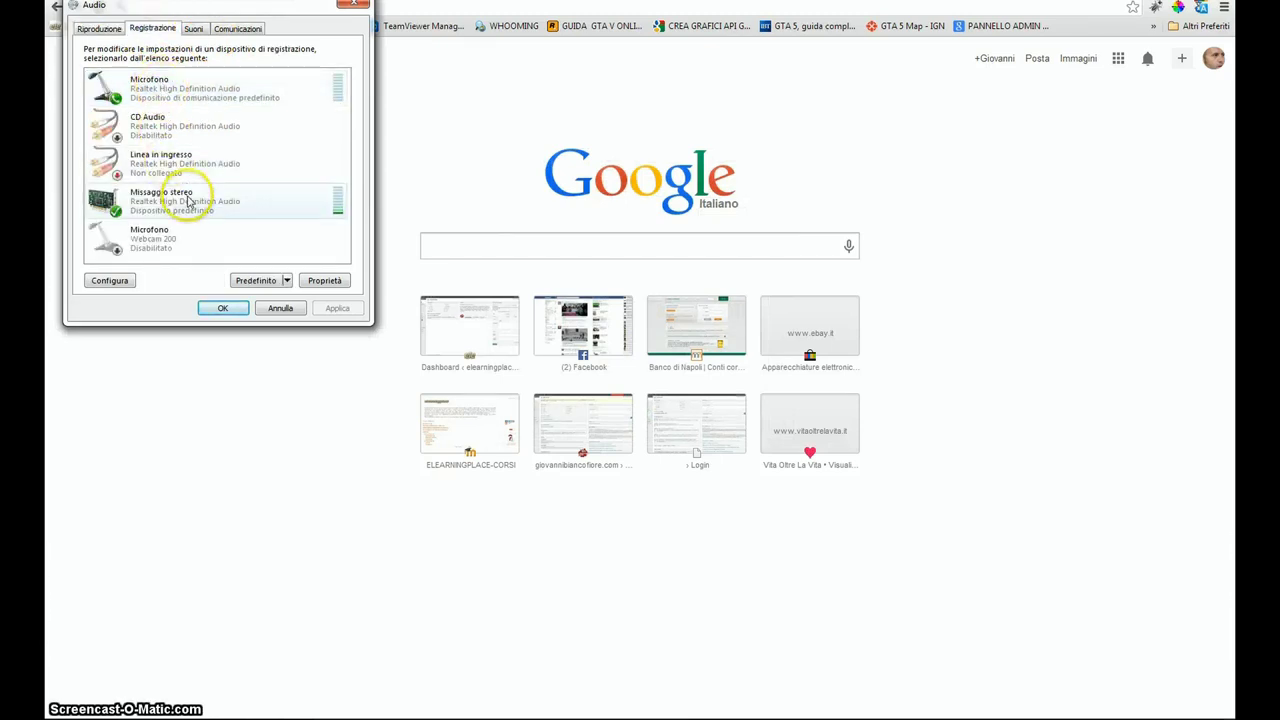
{"action": "left_click", "coordinate": [268, 84]}
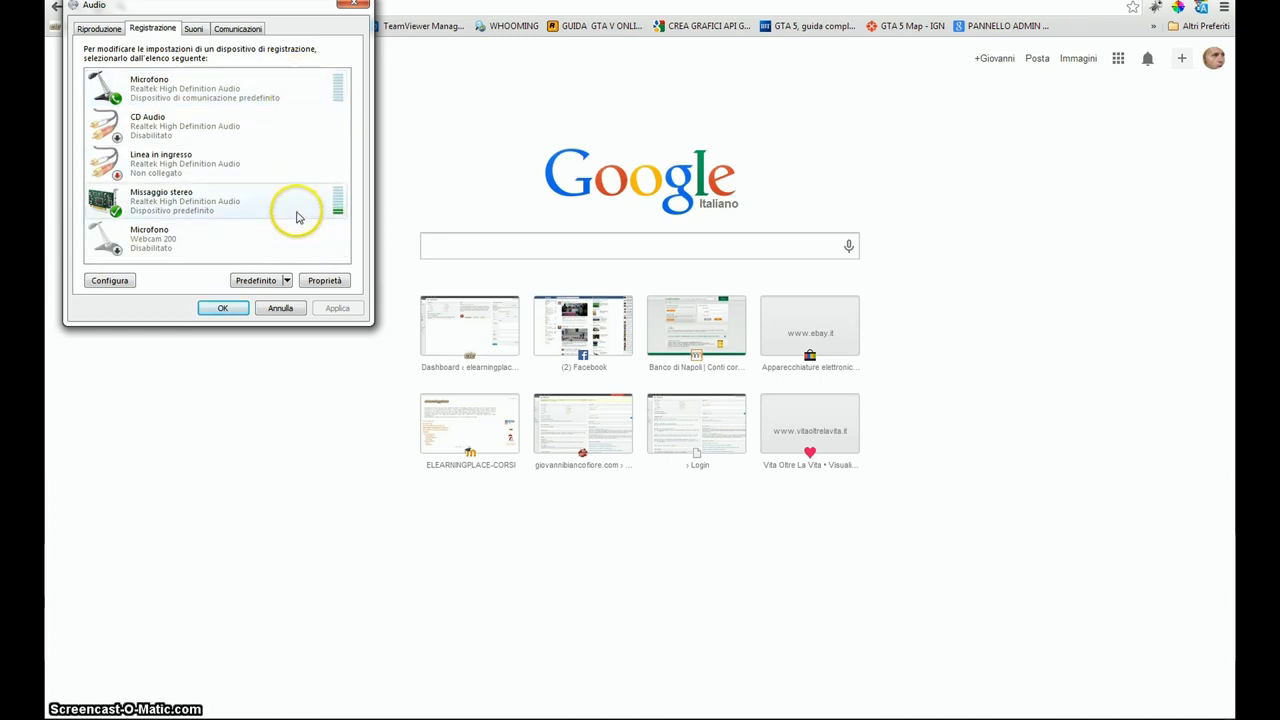
{"action": "right_click", "coordinate": [208, 91]}
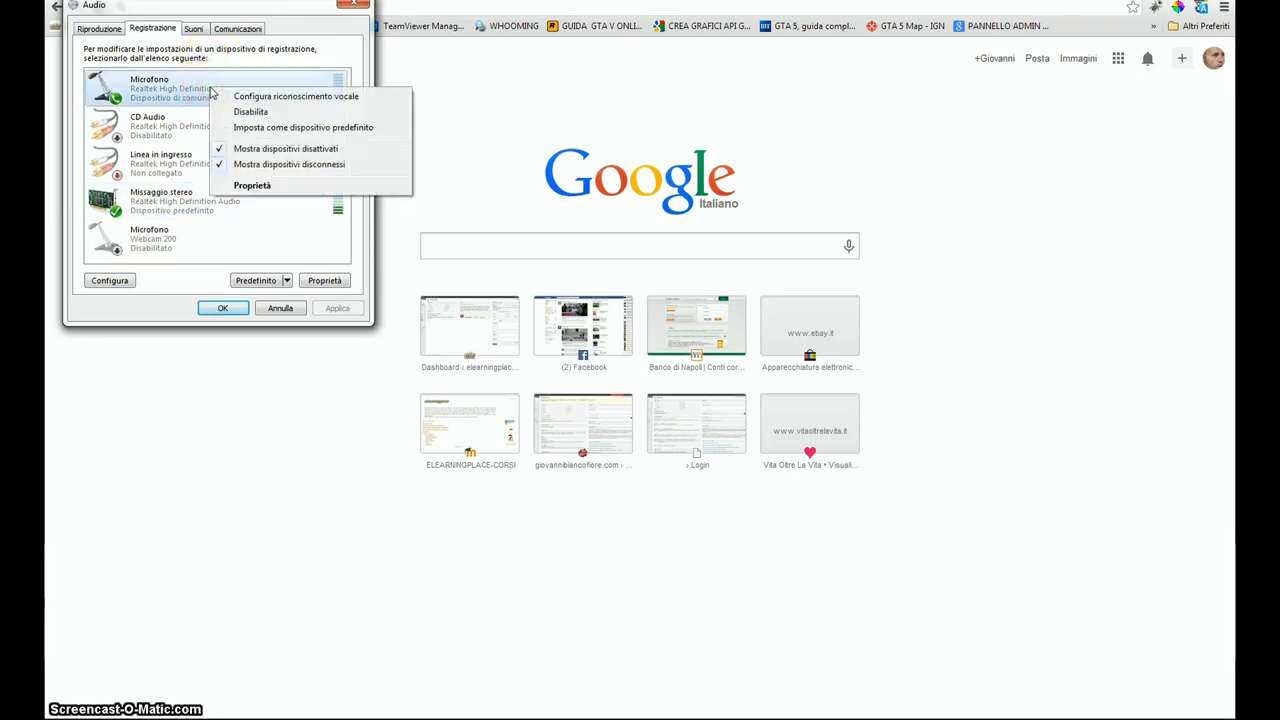
{"action": "right_click", "coordinate": [178, 200]}
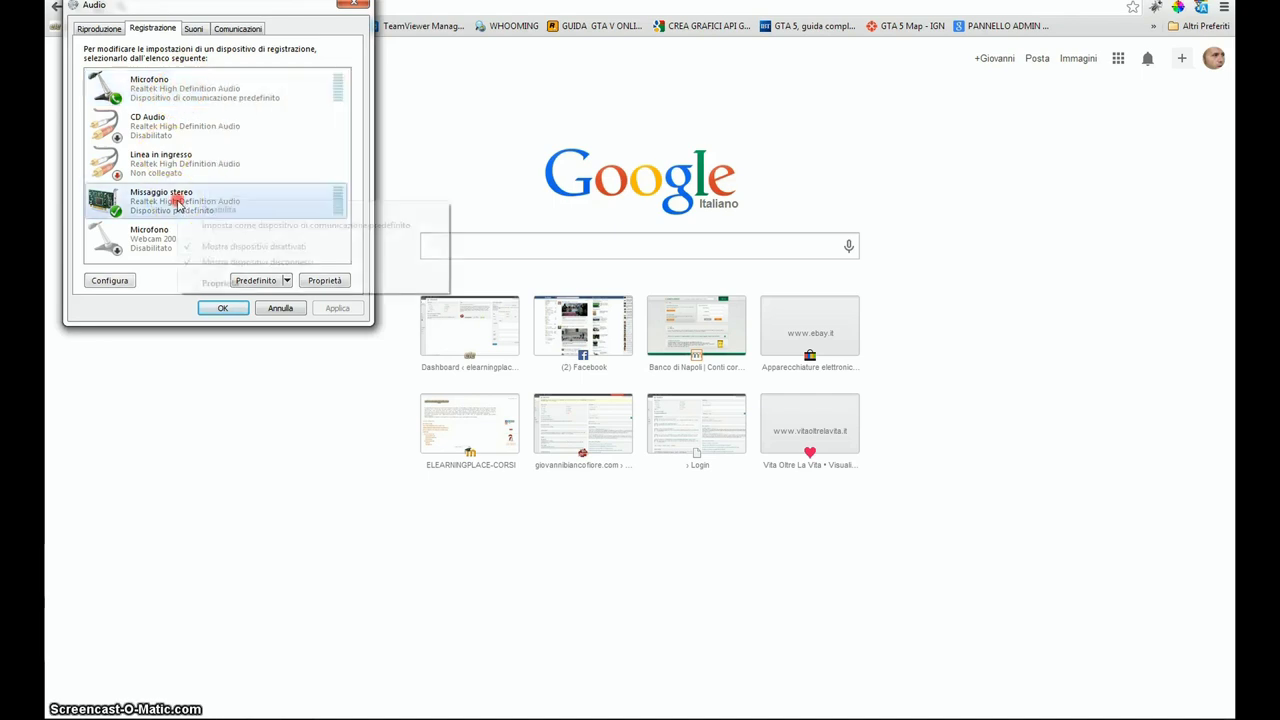
{"action": "right_click", "coordinate": [177, 128]}
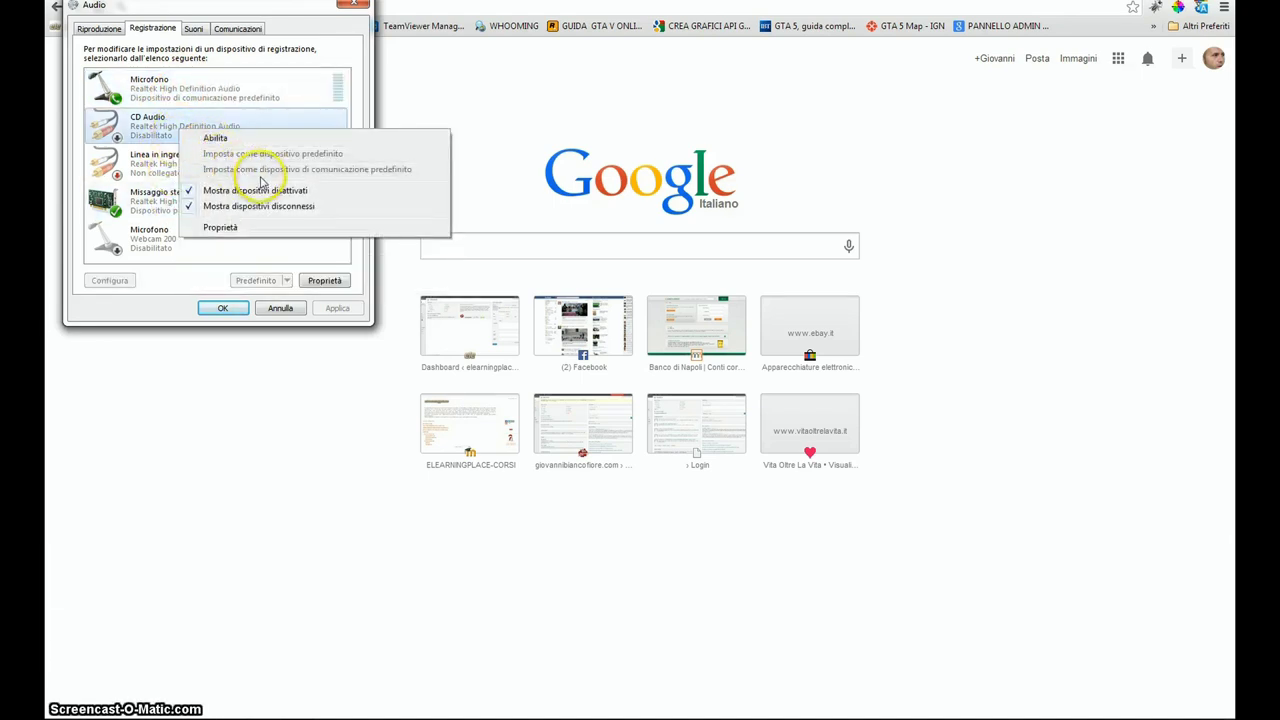
{"action": "left_click", "coordinate": [355, 113]}
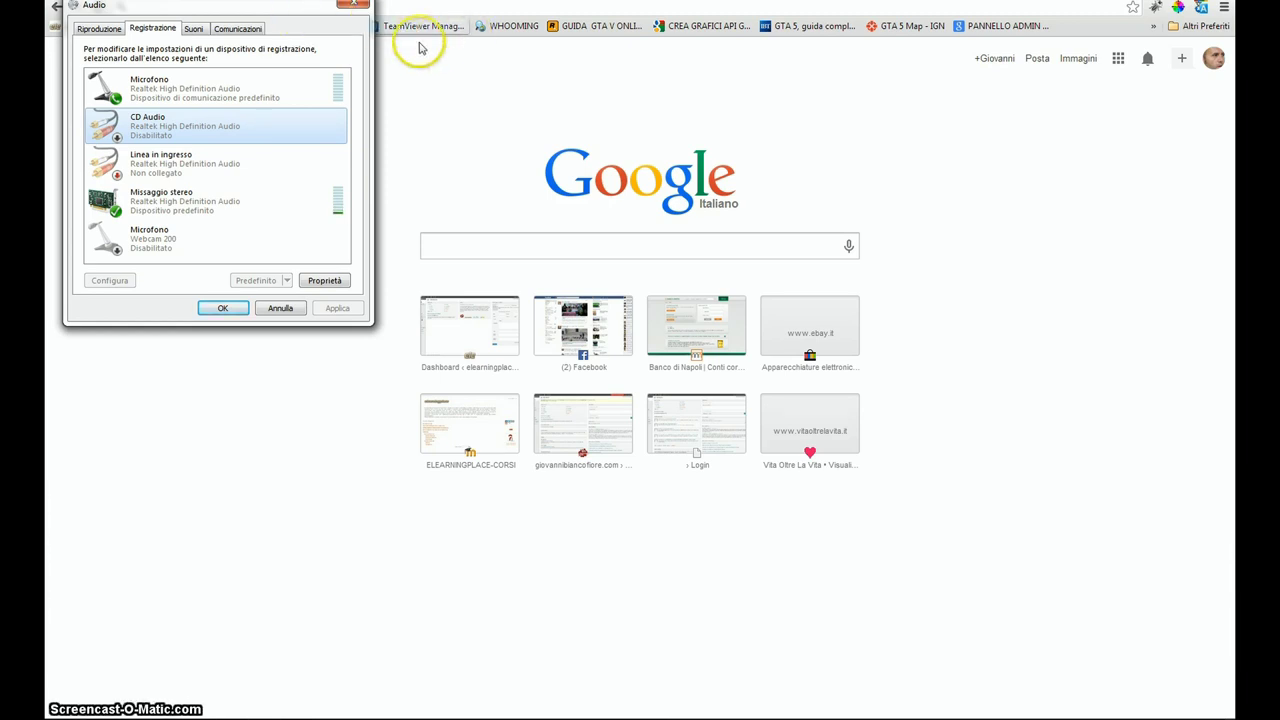
{"action": "left_click_drag", "start_coordinate": [281, 12], "coordinate": [334, 18]}
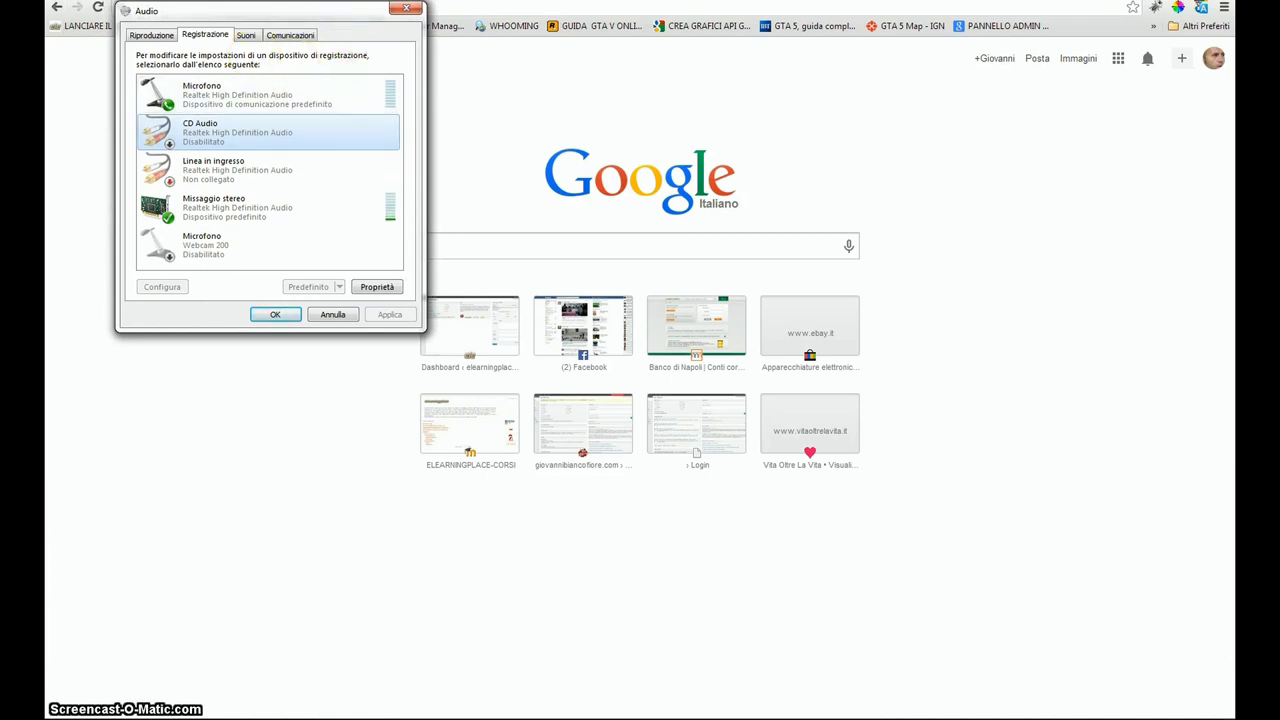
{"action": "left_click", "coordinate": [406, 8]}
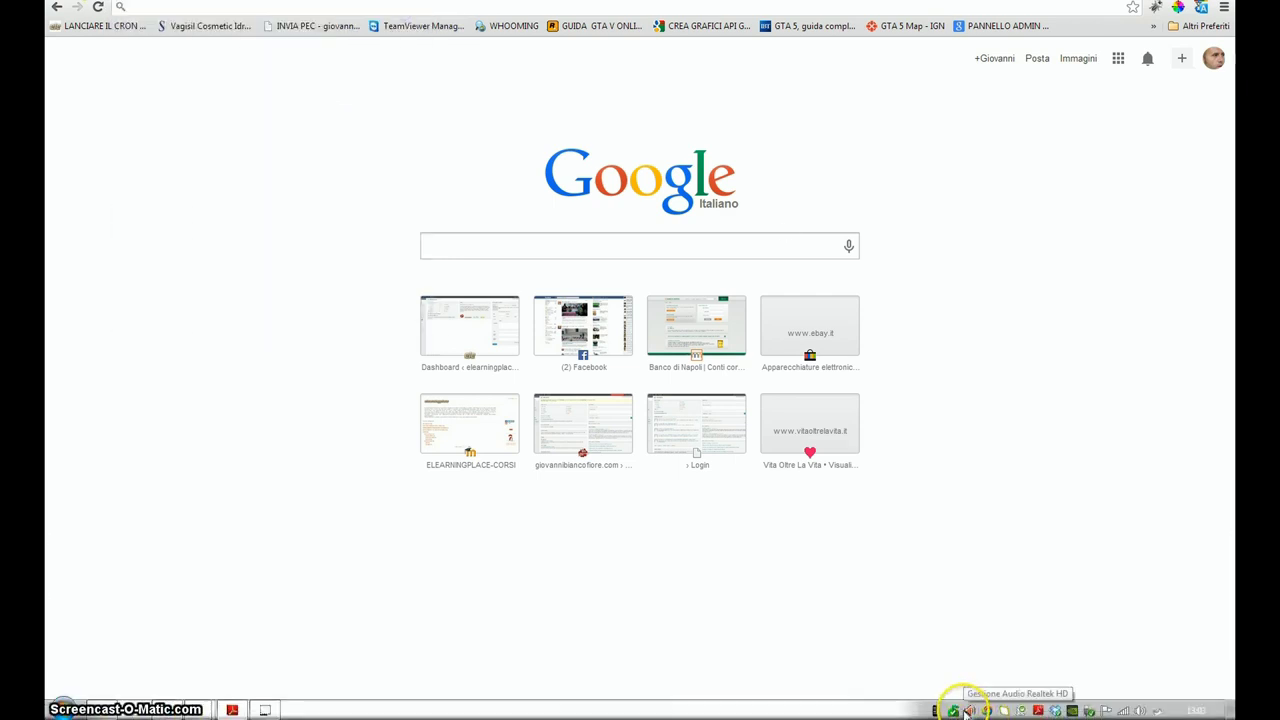
Step: Review the Microfono volumes and the Missaggio stereo default format in Gestione Audio Realtek HD, and close it
{"action": "double_click", "coordinate": [967, 711]}
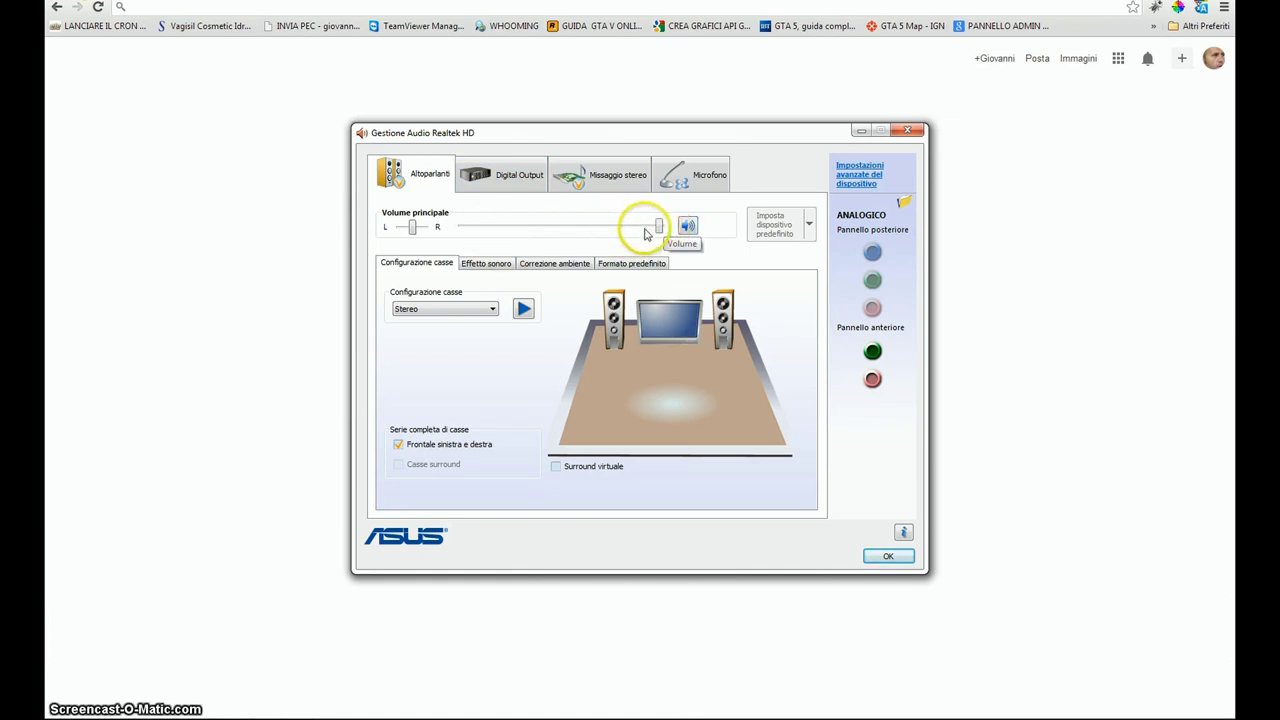
{"action": "left_click", "coordinate": [686, 182]}
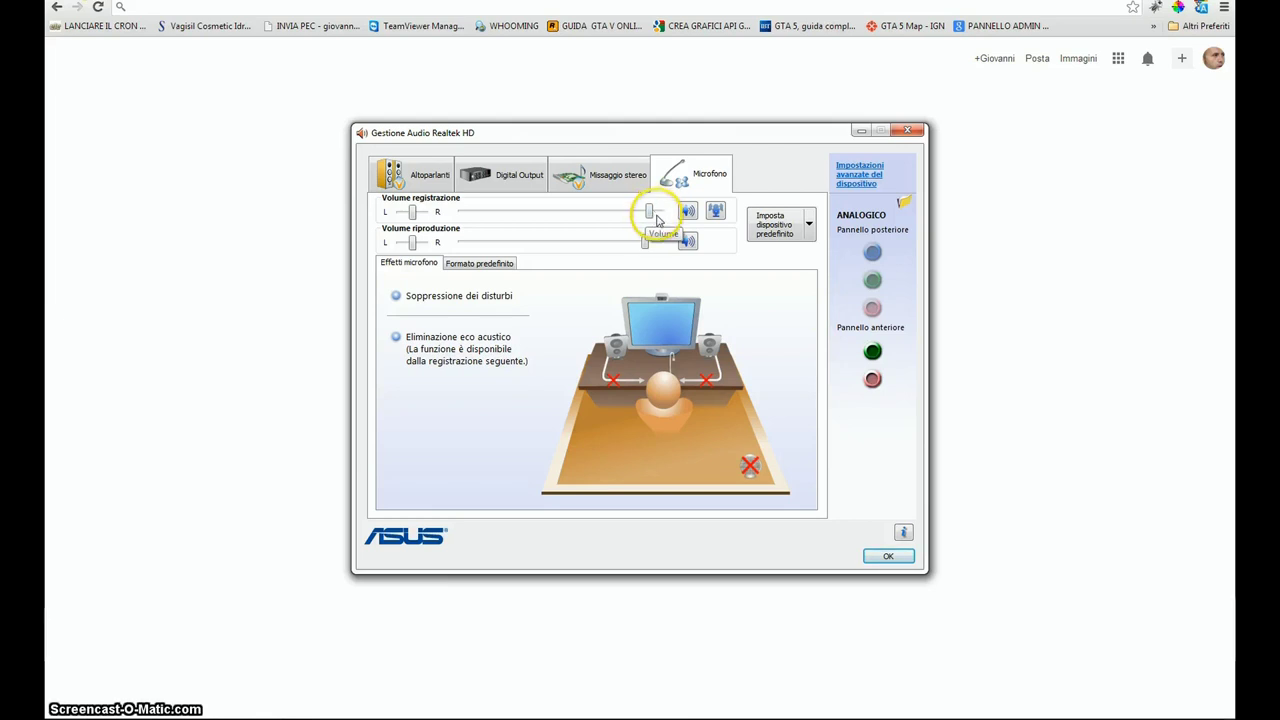
{"action": "left_click", "coordinate": [606, 176]}
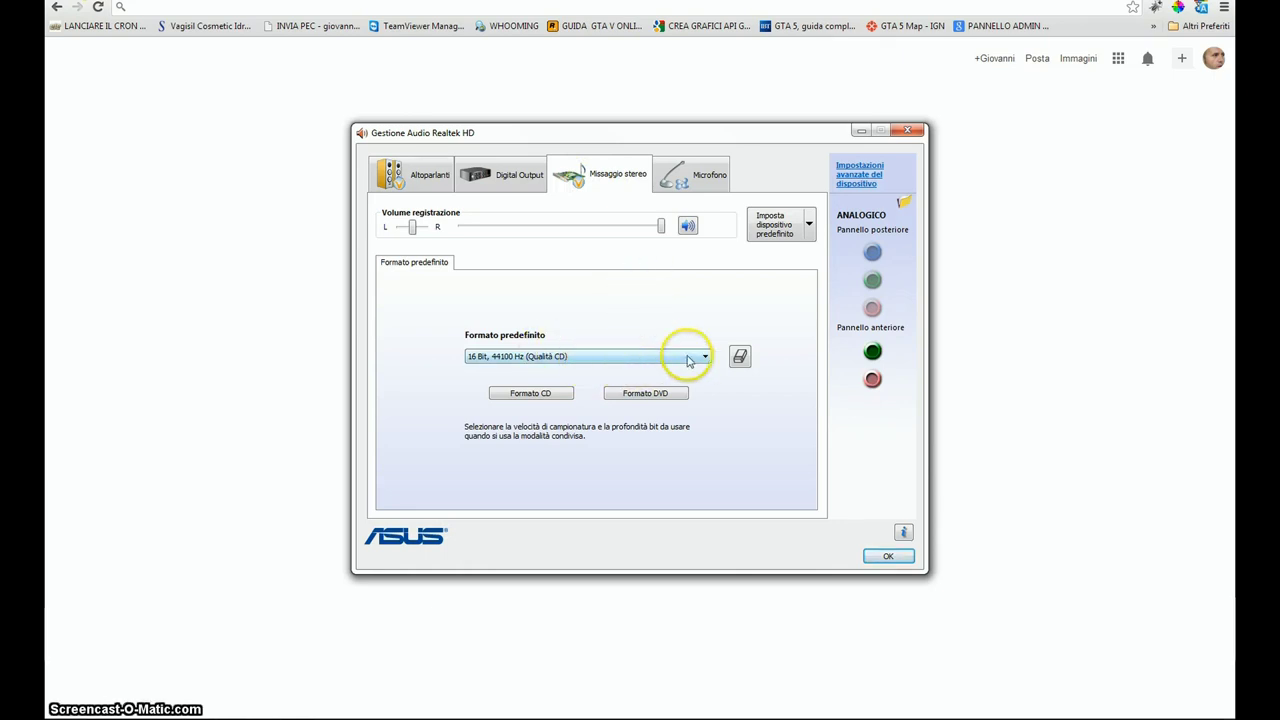
{"action": "left_click", "coordinate": [907, 131]}
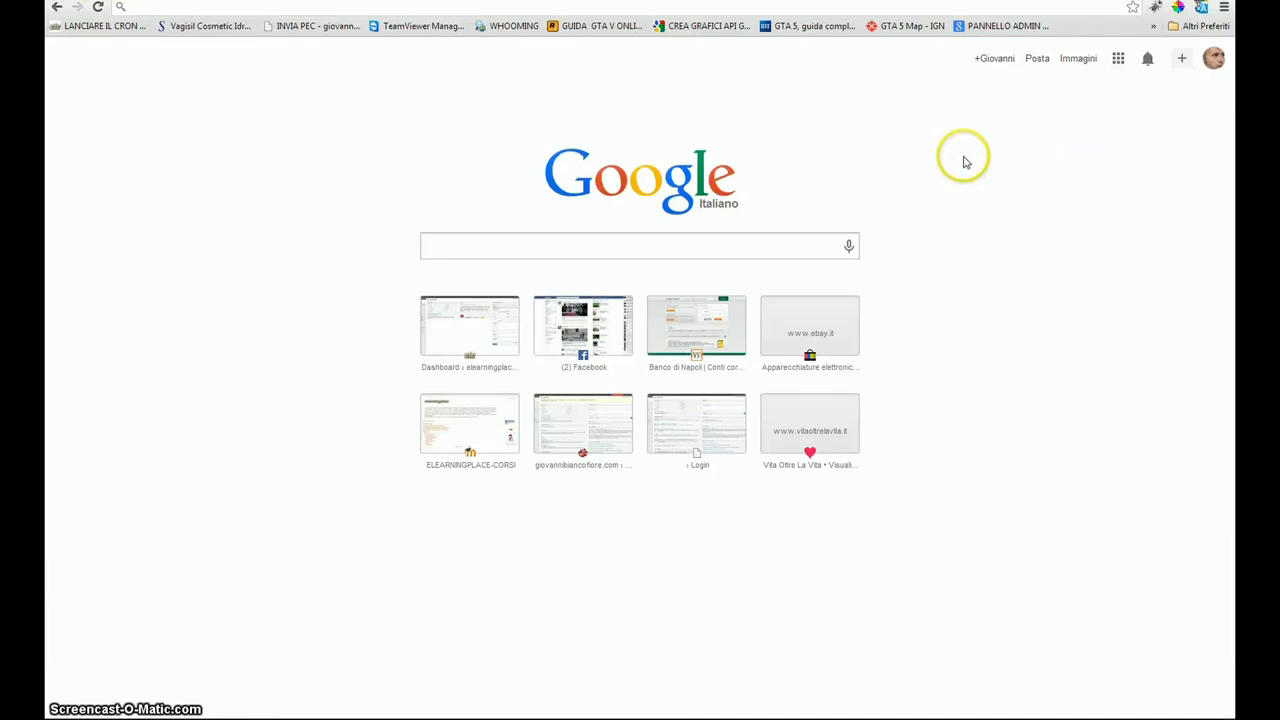
Step: Search for audacity and open the Italian Audacity home page at audacity.sourceforge.net
{"action": "left_click", "coordinate": [352, 9]}
{"action": "type", "text": "audaci"}
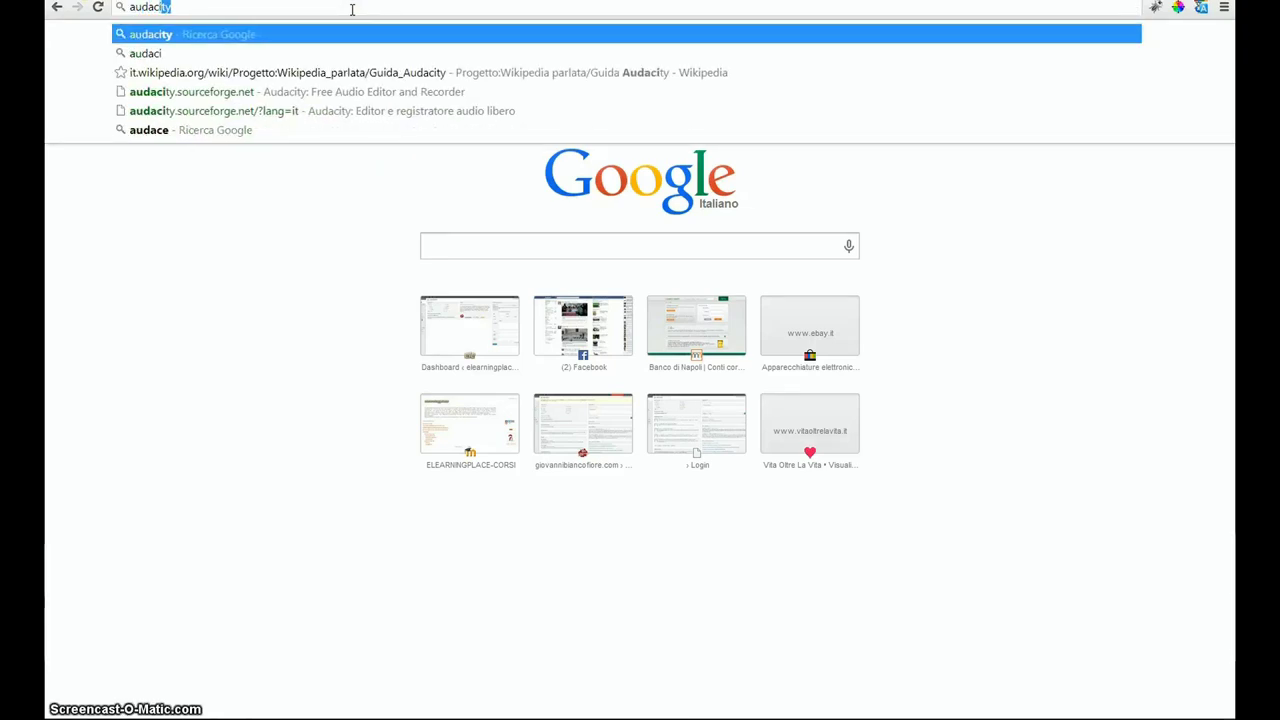
{"action": "type", "text": "ty"}
{"action": "key", "text": "Return"}
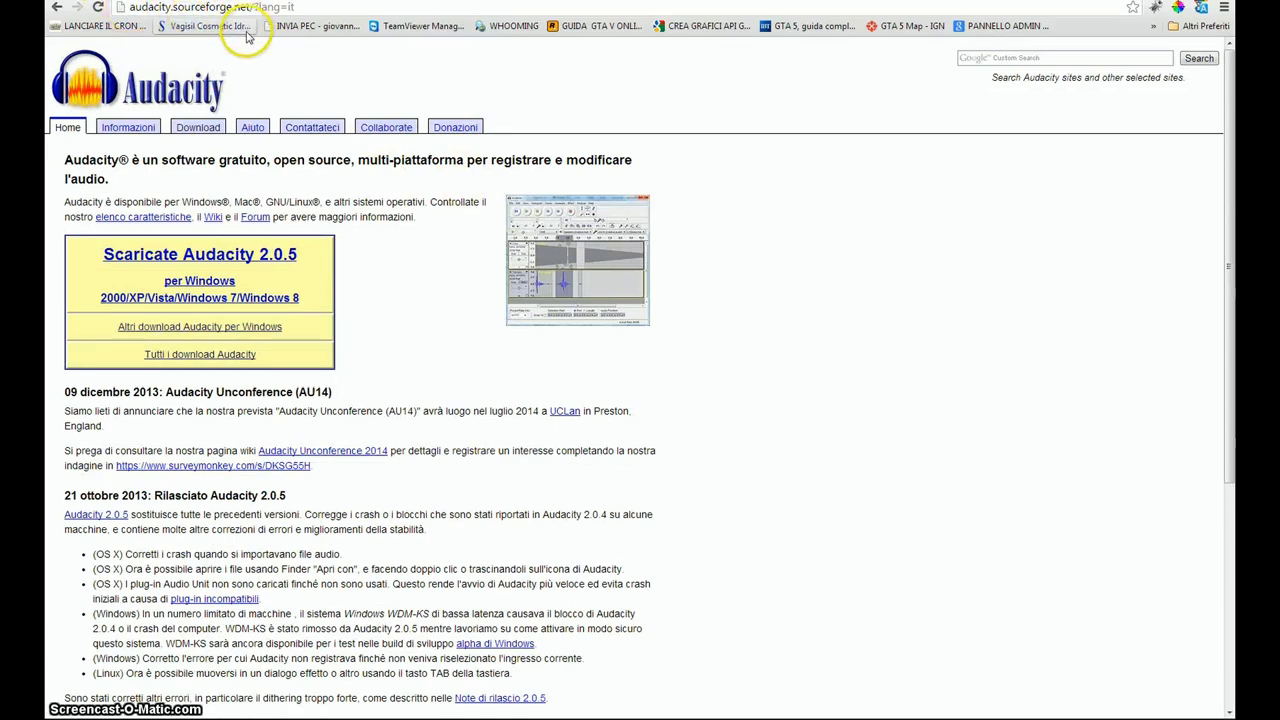
{"action": "left_click", "coordinate": [315, 11]}
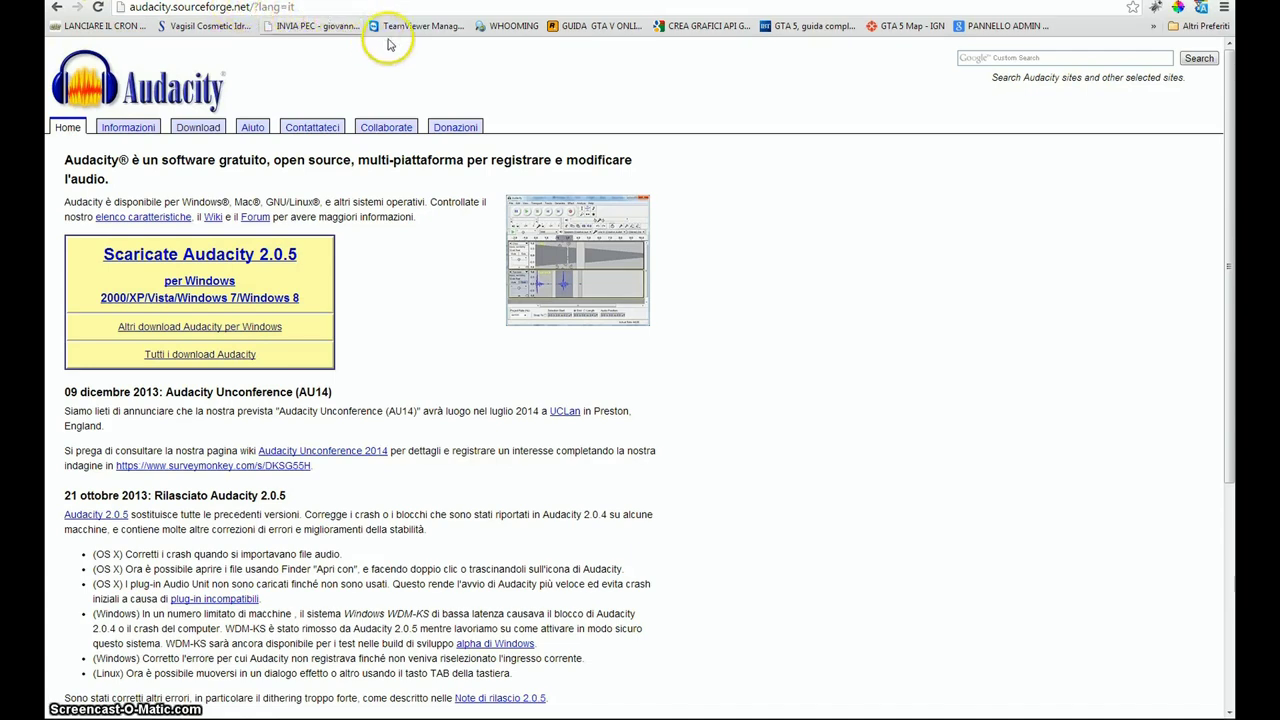
Step: Start the Audacity 2.0.5 for Windows download with the Desktop as the save location, and cancel the save
{"action": "left_click", "coordinate": [200, 258]}
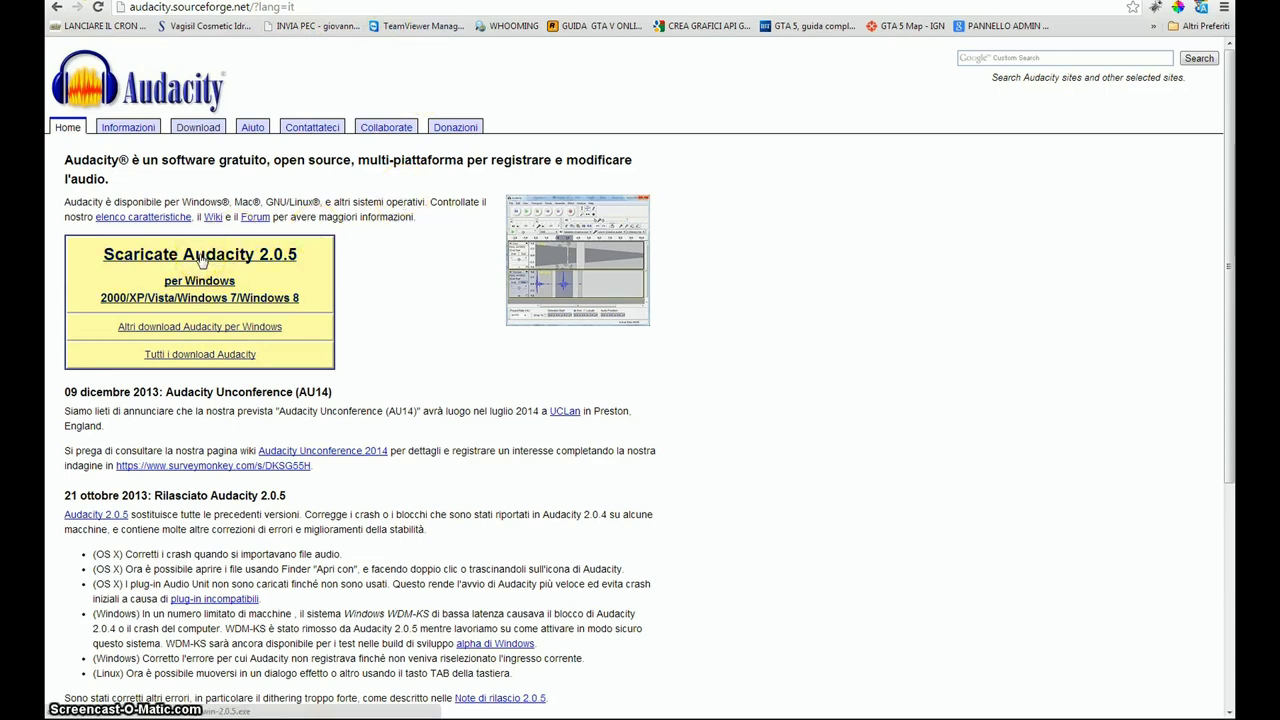
{"action": "left_click", "coordinate": [203, 288]}
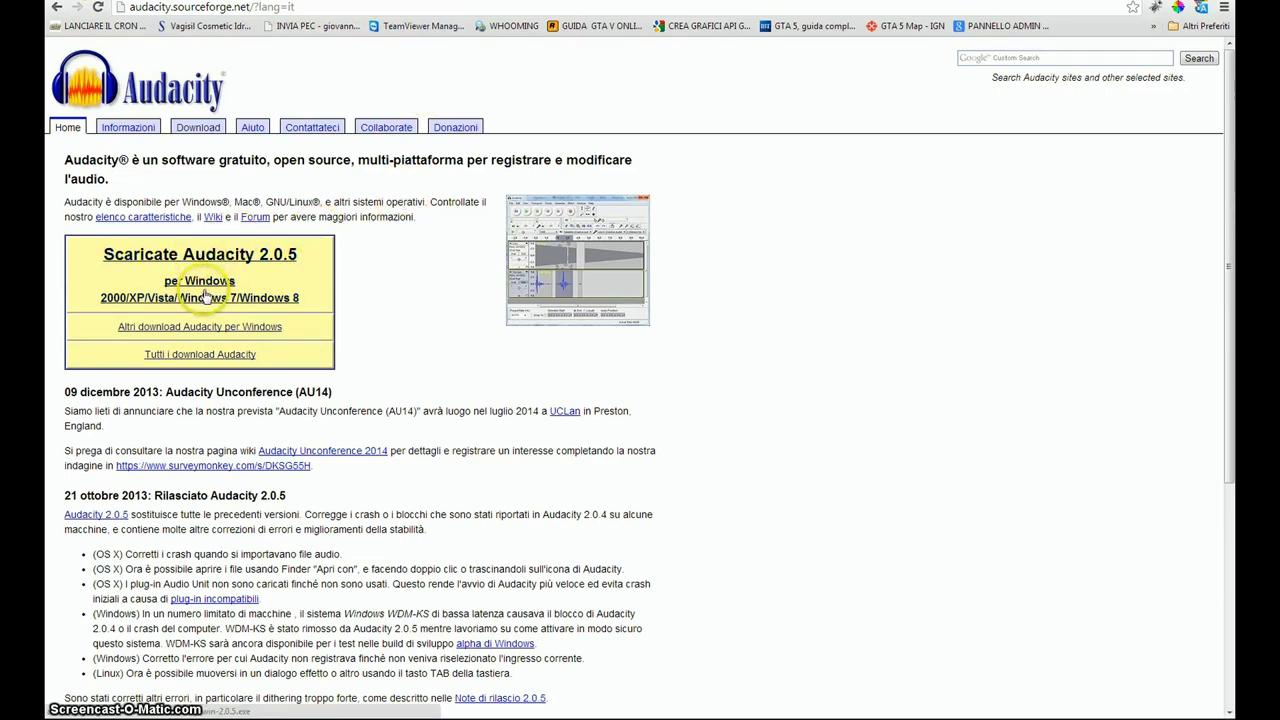
{"action": "left_click", "coordinate": [213, 257]}
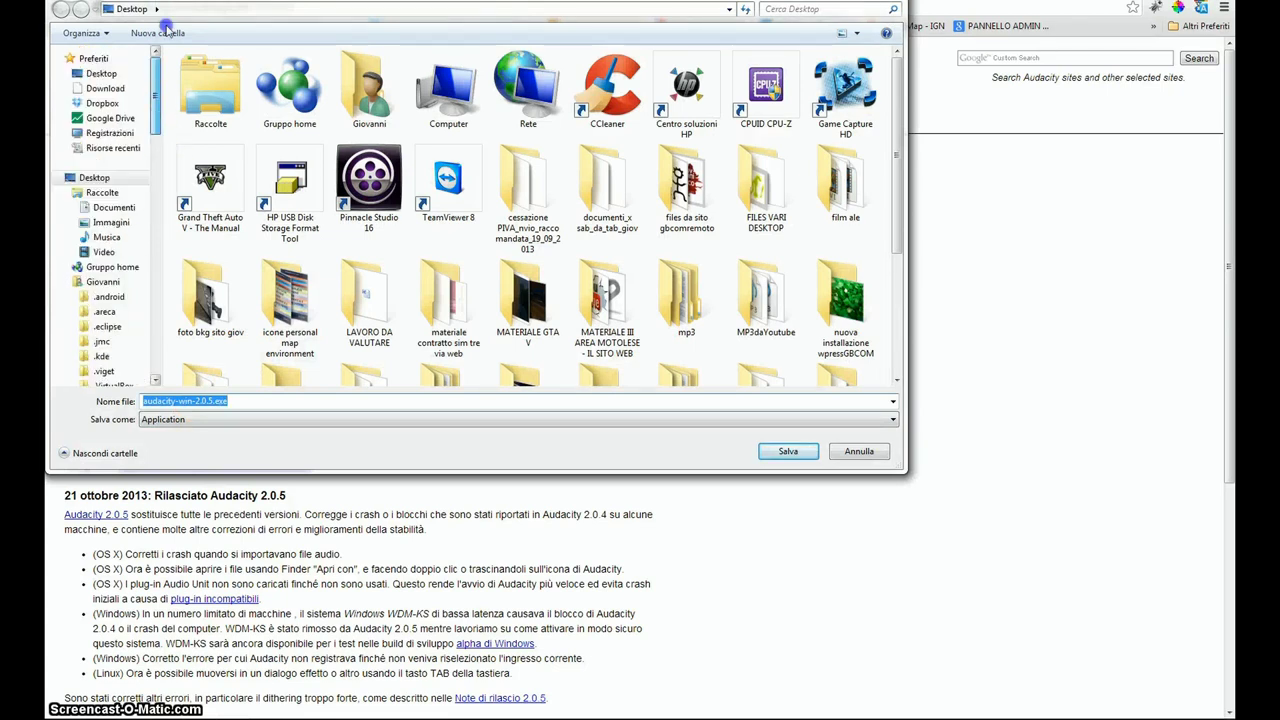
{"action": "left_click", "coordinate": [101, 73]}
{"action": "left_click", "coordinate": [292, 235]}
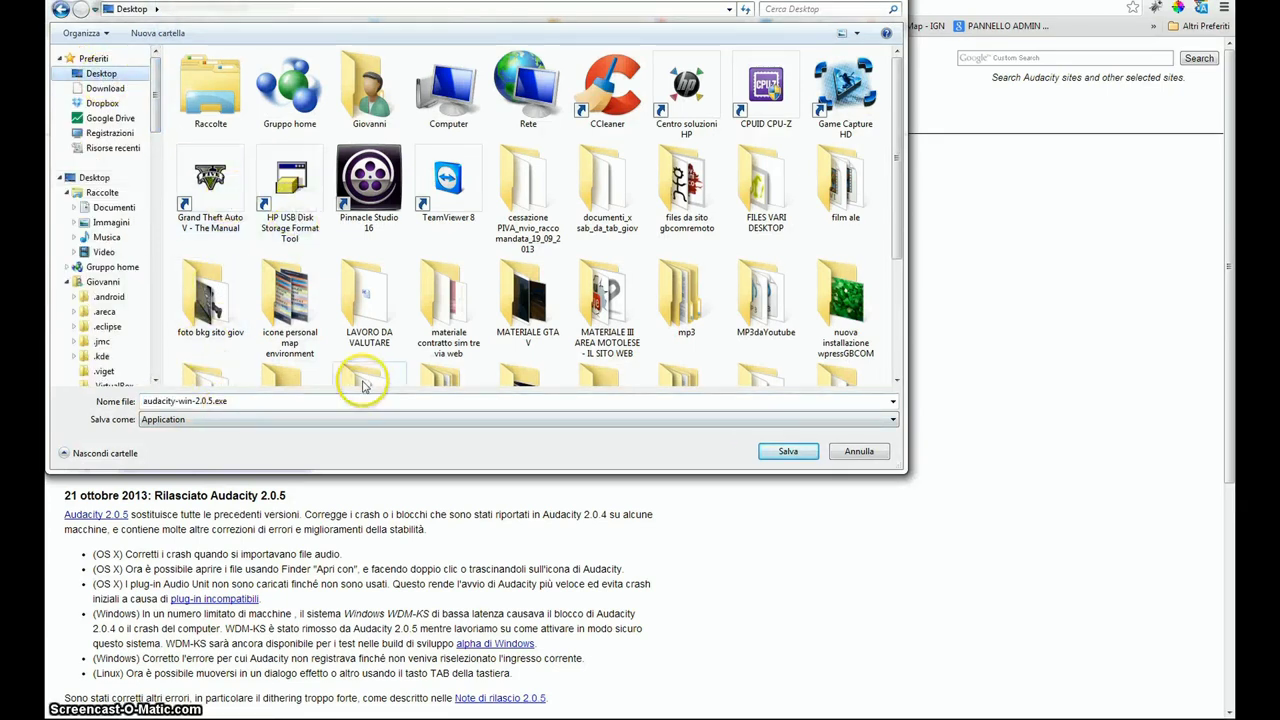
{"action": "left_click", "coordinate": [869, 455]}
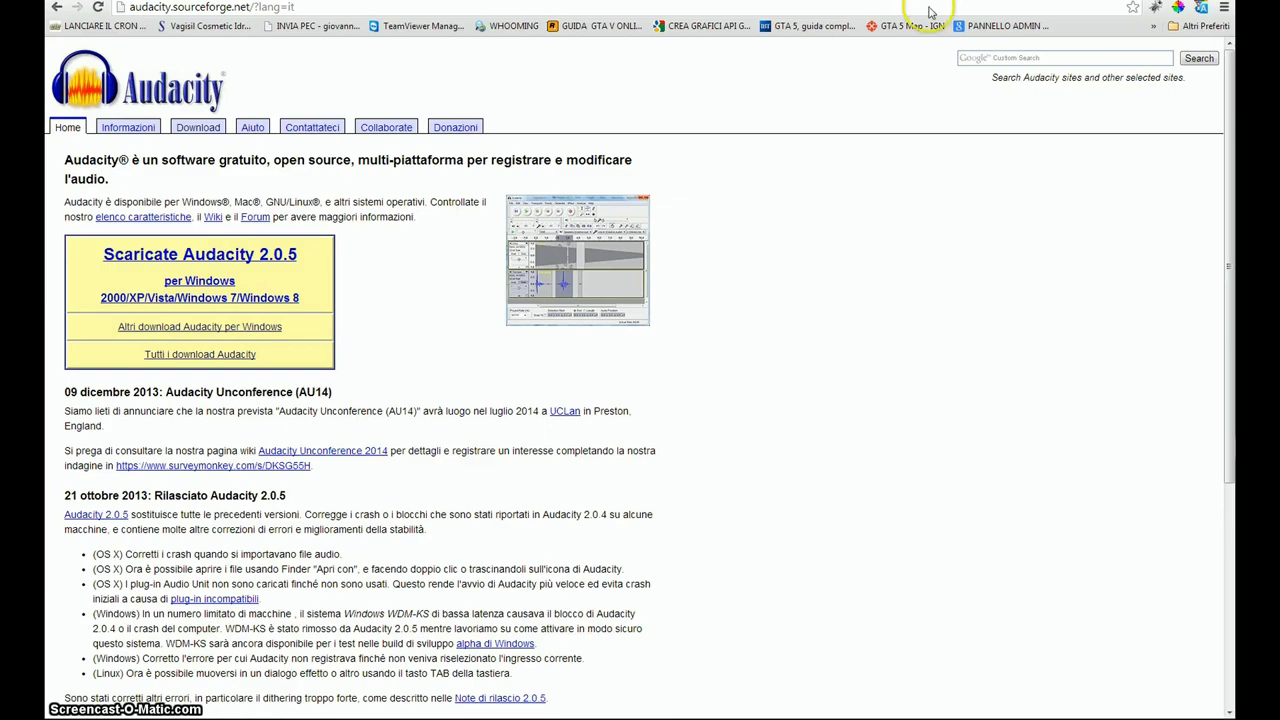
Step: Launch Audacity from the desktop, bring its window fully into view and maximize it
{"action": "key", "text": "super+d"}
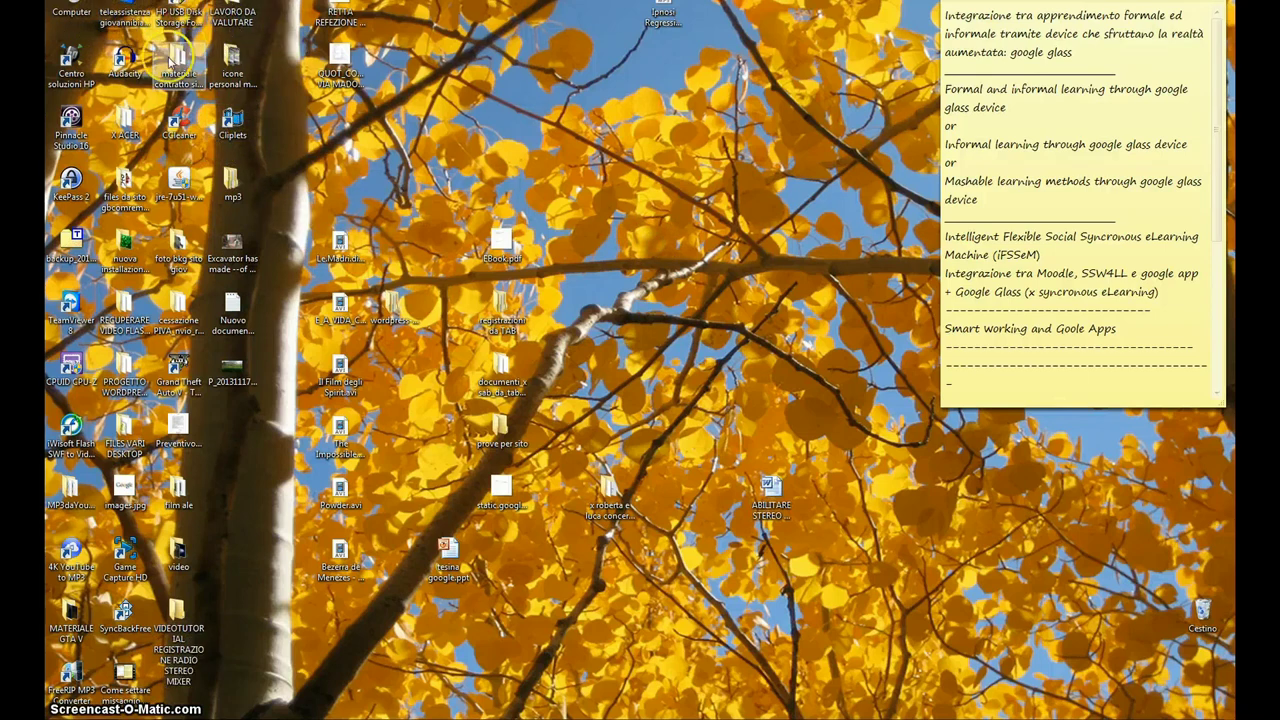
{"action": "left_click", "coordinate": [124, 60]}
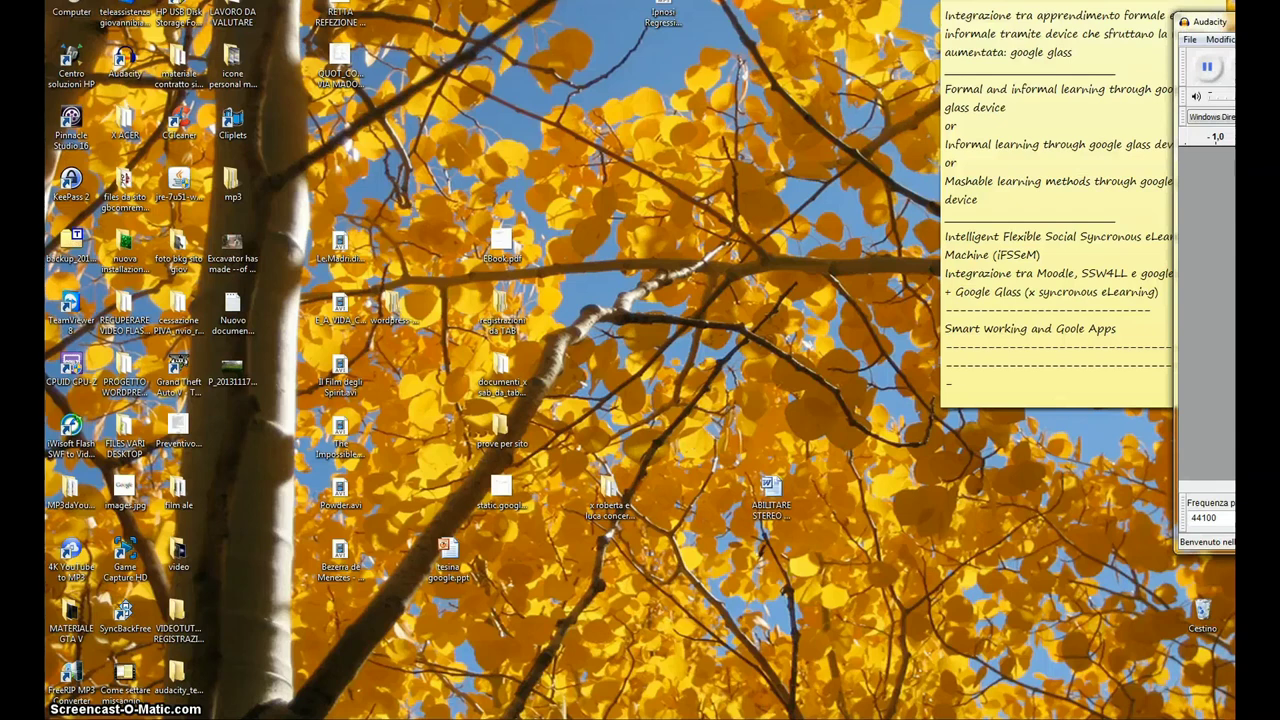
{"action": "left_click_drag", "start_coordinate": [1205, 21], "coordinate": [257, 84]}
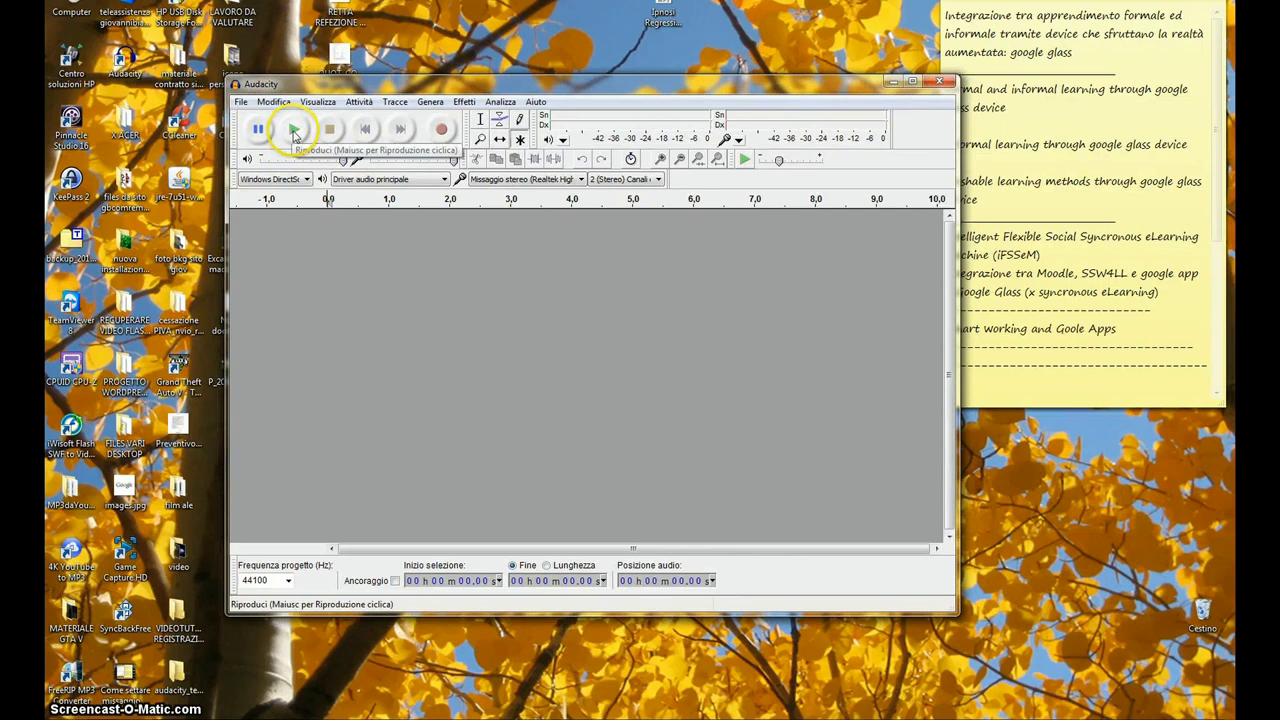
{"action": "left_click_drag", "start_coordinate": [215, 240], "coordinate": [123, 220]}
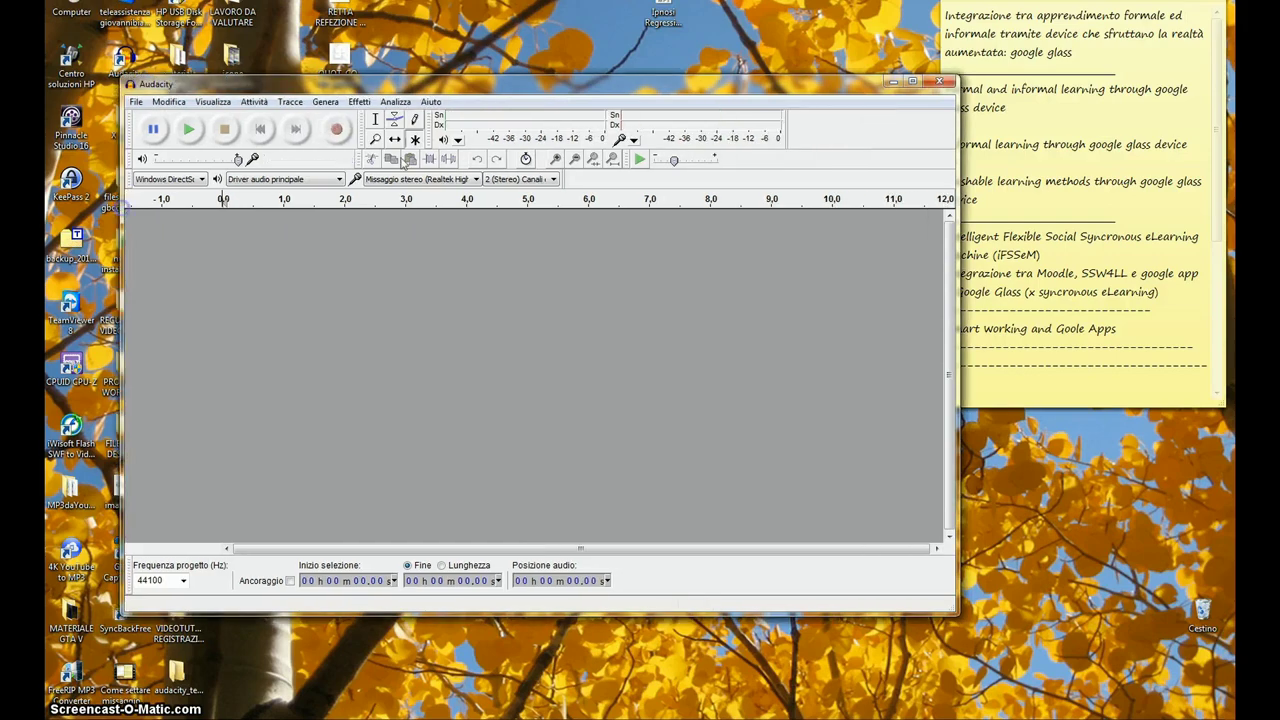
{"action": "left_click", "coordinate": [912, 85]}
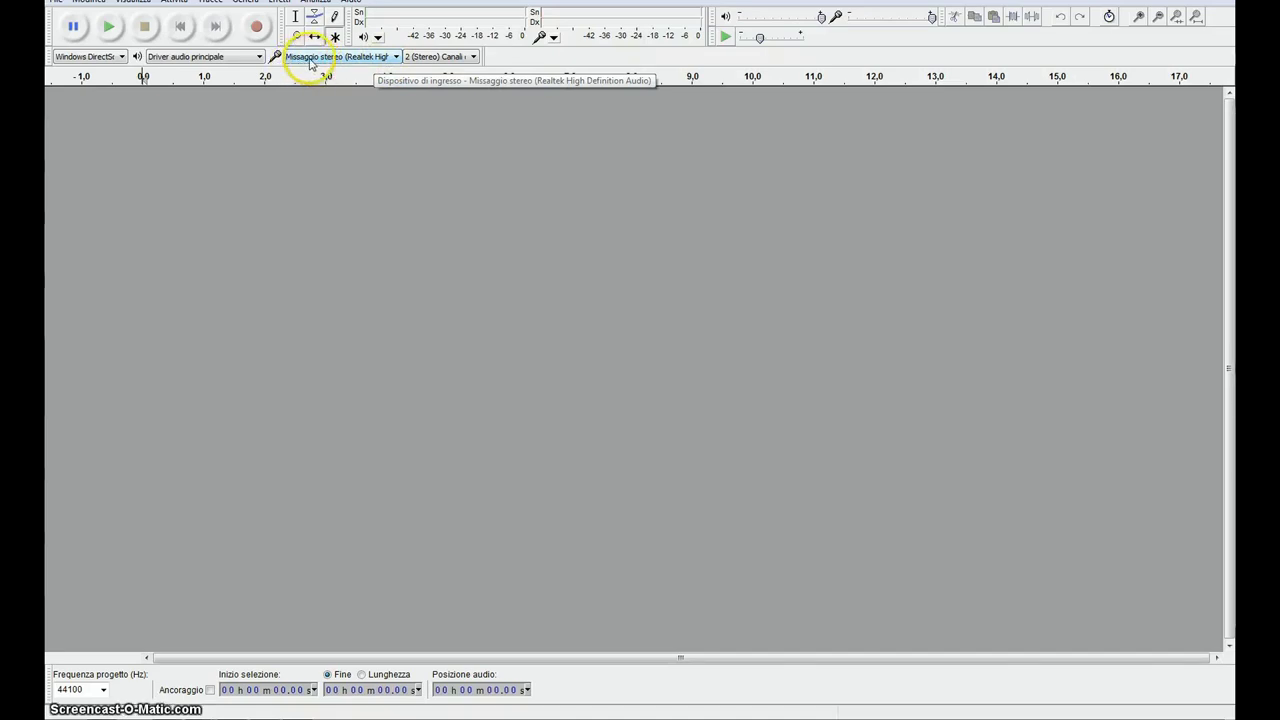
Step: Select Missaggio stereo (Realtek High Definition Audio) as the input device and check the mono and stereo input channel options
{"action": "left_click", "coordinate": [397, 57]}
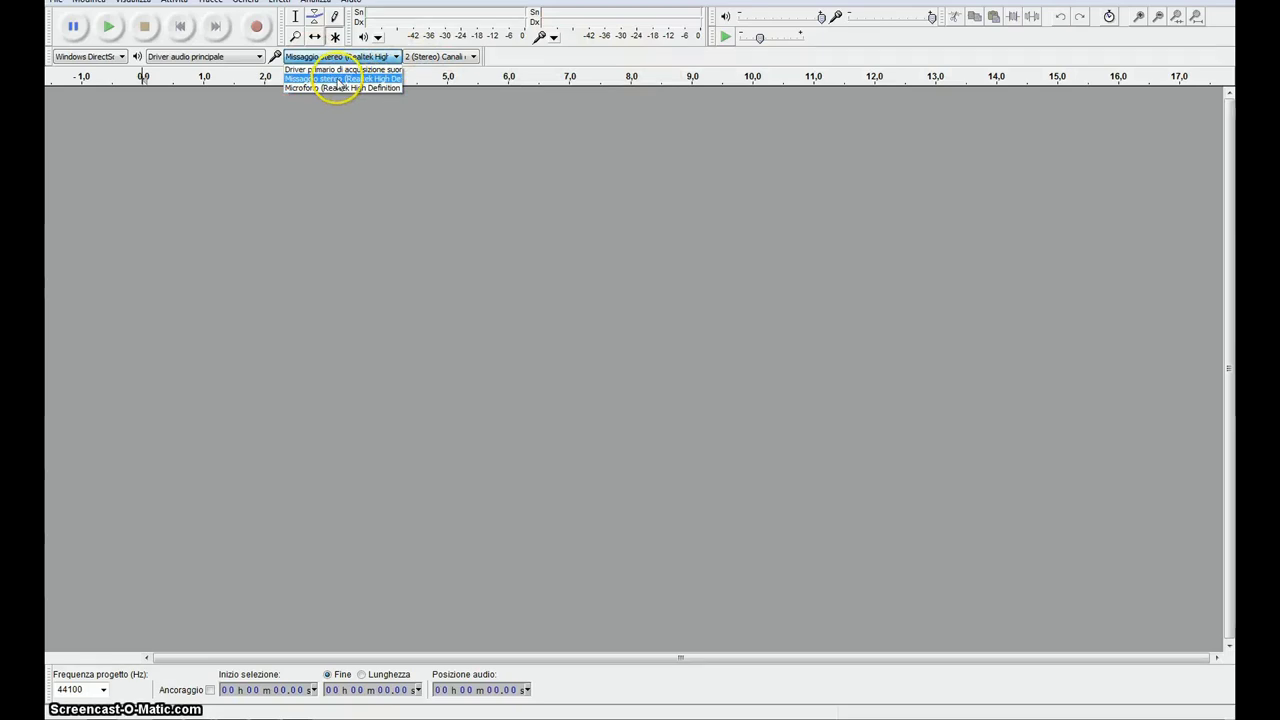
{"action": "left_click", "coordinate": [333, 80]}
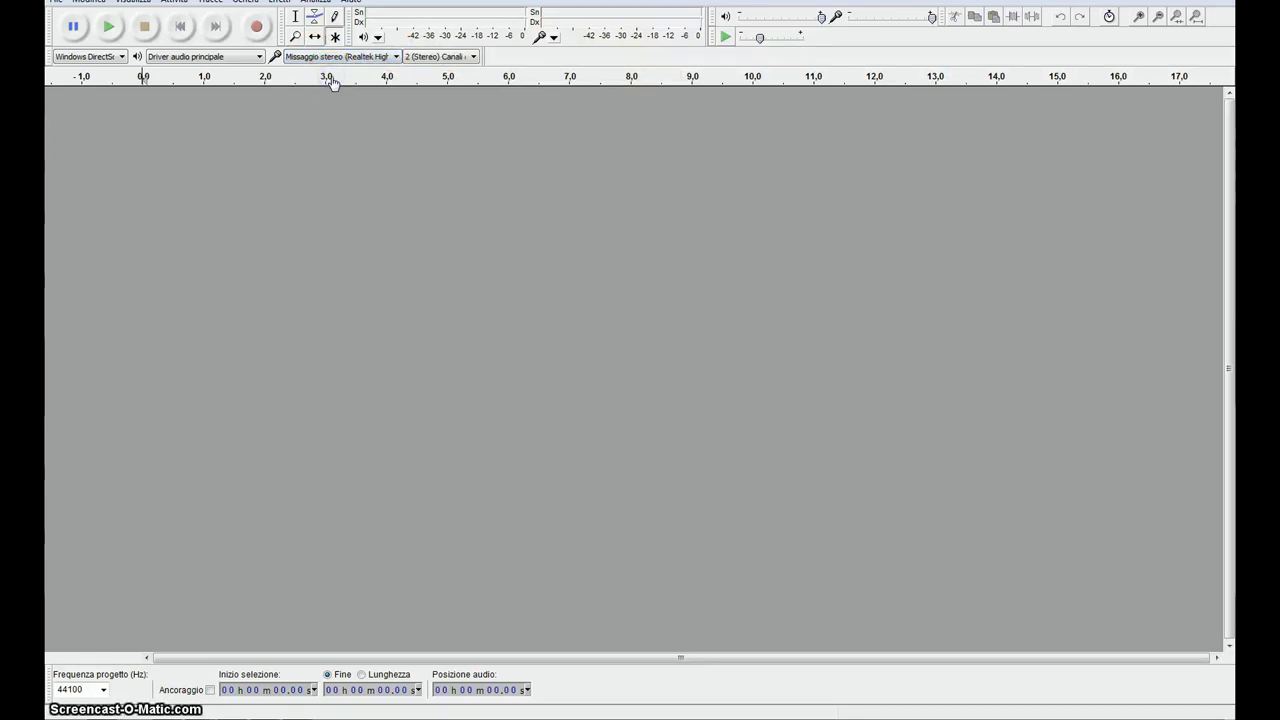
{"action": "left_click", "coordinate": [477, 60]}
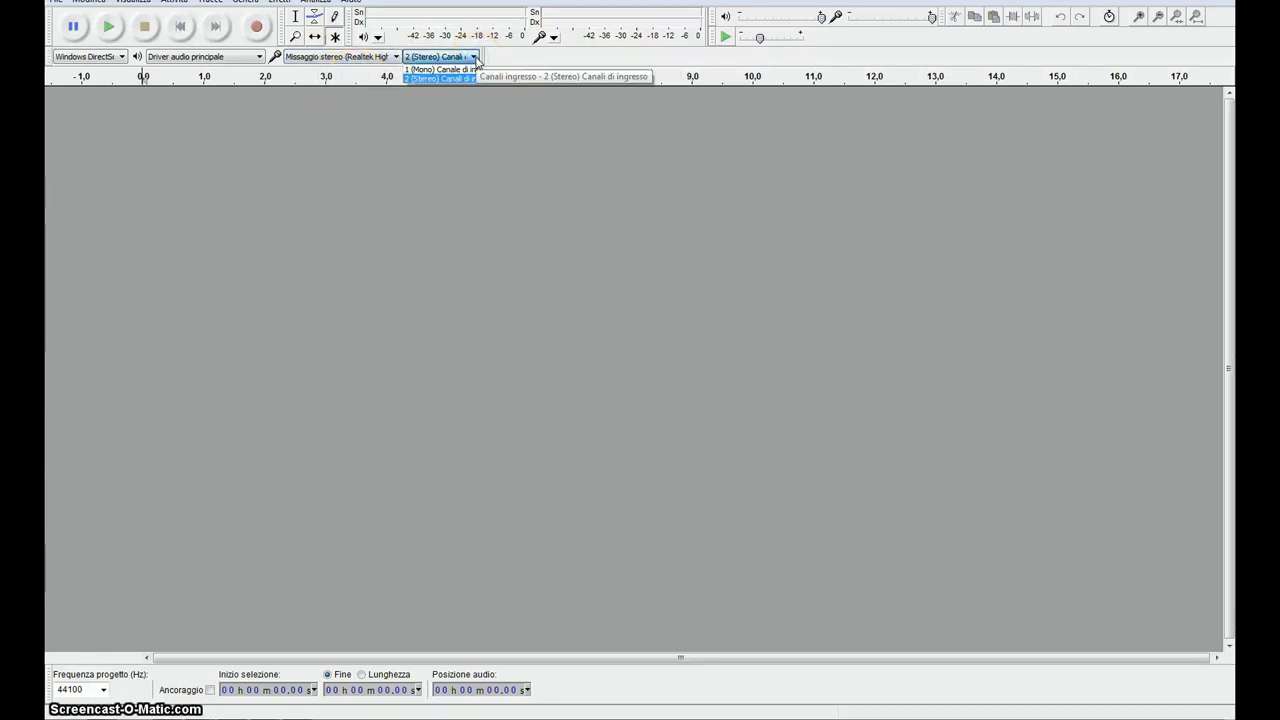
{"action": "left_click", "coordinate": [473, 67]}
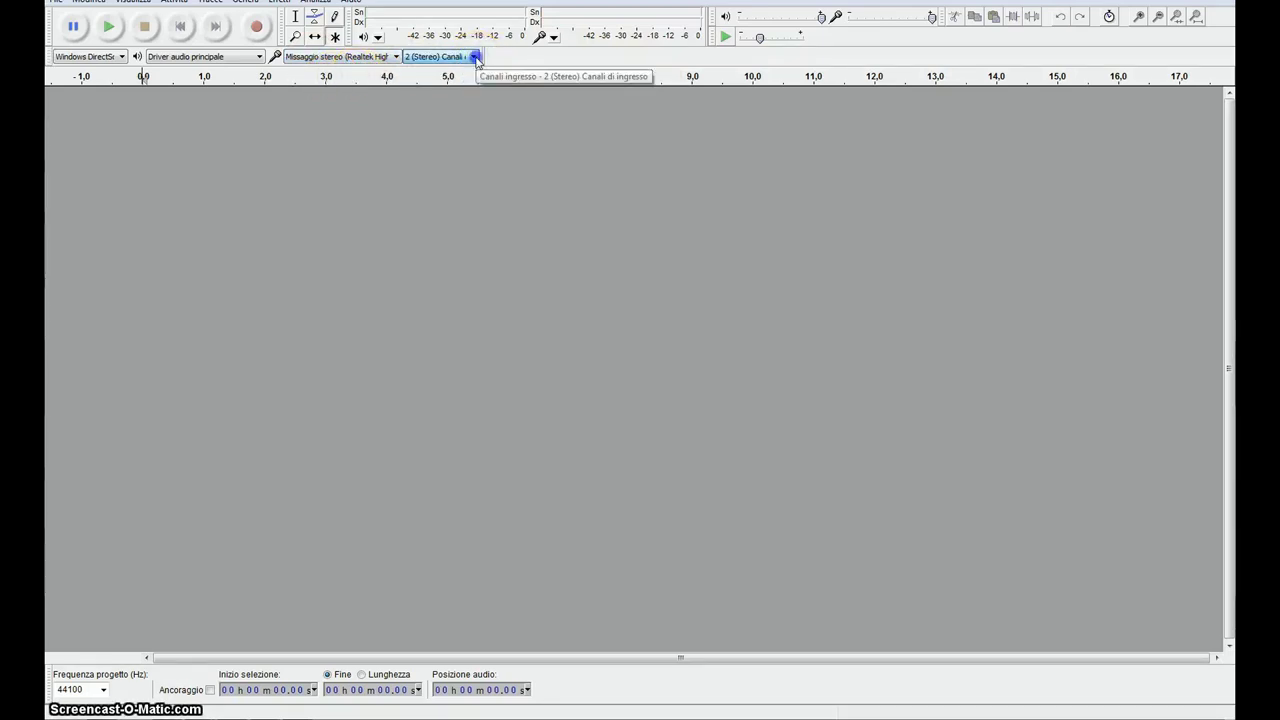
Step: Review the output devices available for playback in Audacity
{"action": "left_click", "coordinate": [258, 58]}
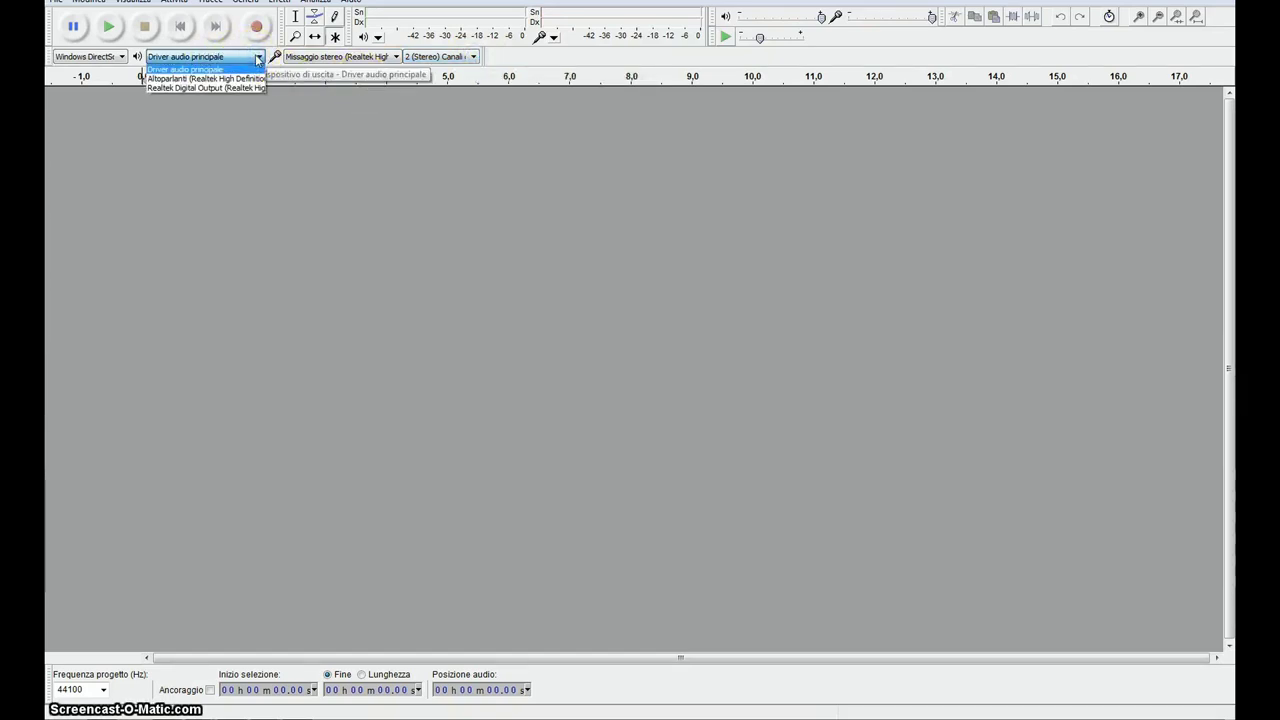
{"action": "left_click", "coordinate": [258, 58]}
{"action": "left_click", "coordinate": [258, 58]}
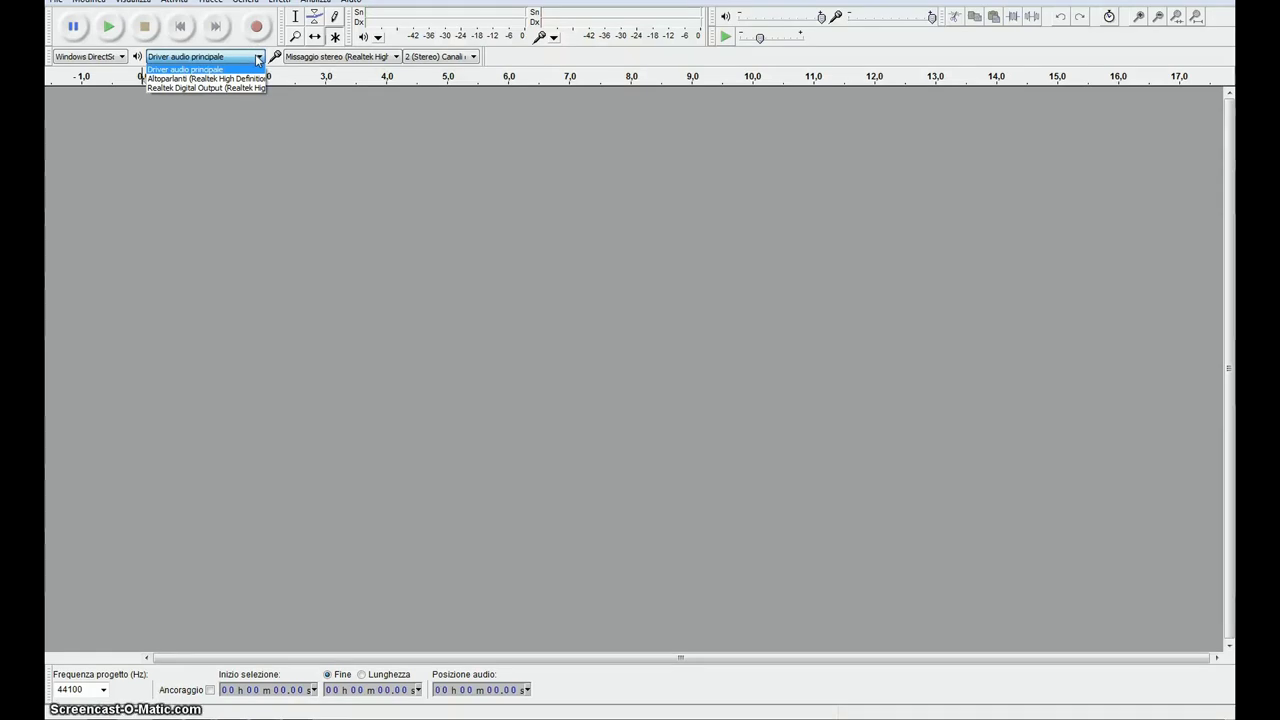
{"action": "left_click", "coordinate": [258, 58]}
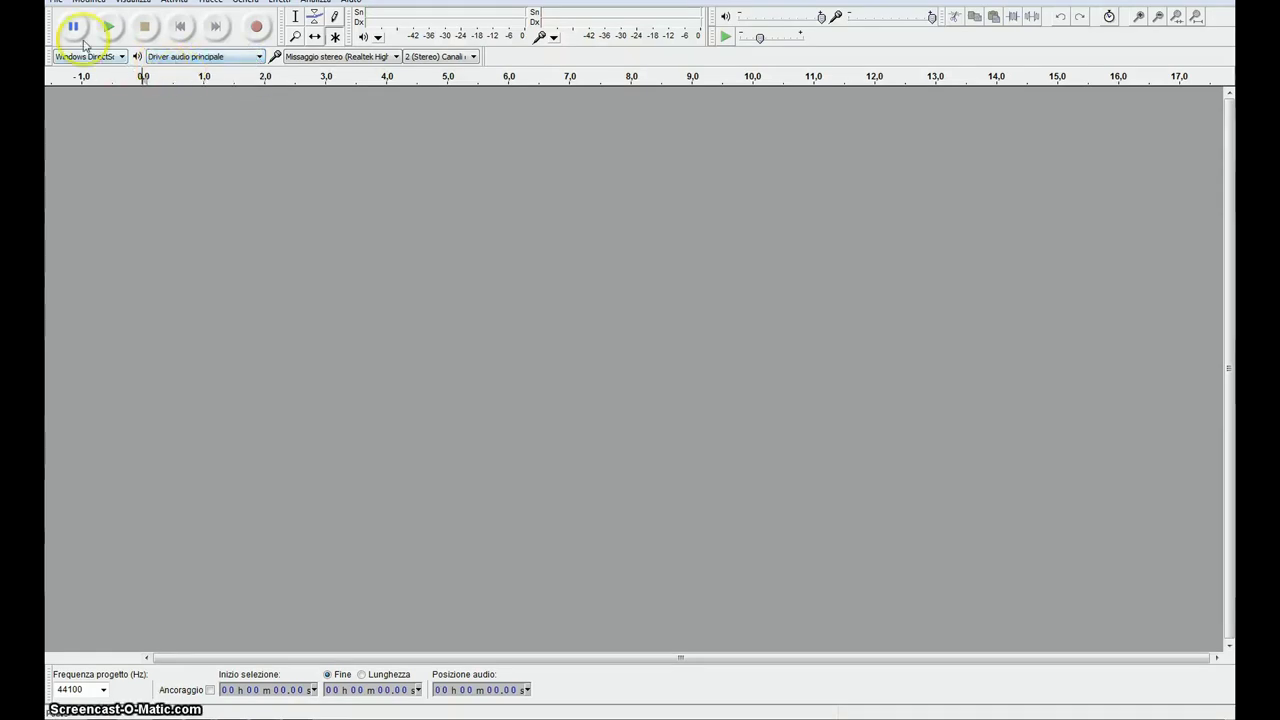
Step: Review the audio host choices, MME and Windows DirectSound
{"action": "left_click", "coordinate": [122, 57]}
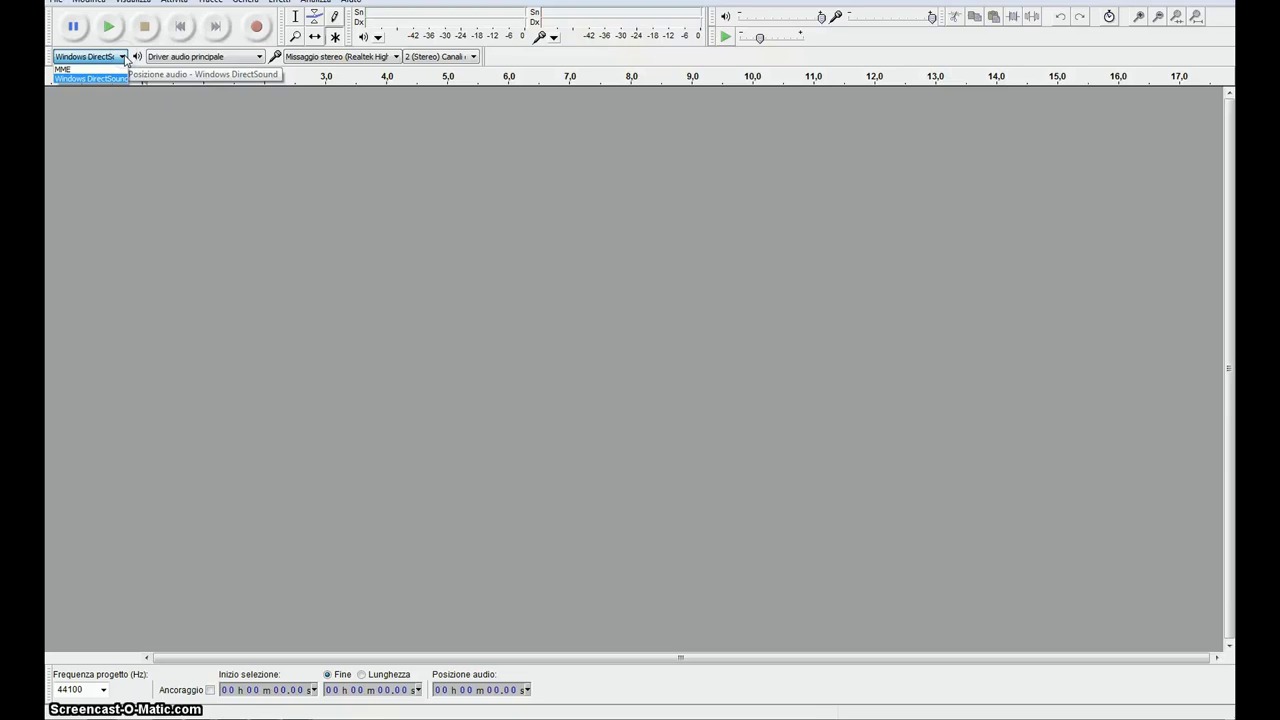
{"action": "left_click", "coordinate": [123, 58]}
{"action": "left_click", "coordinate": [122, 57]}
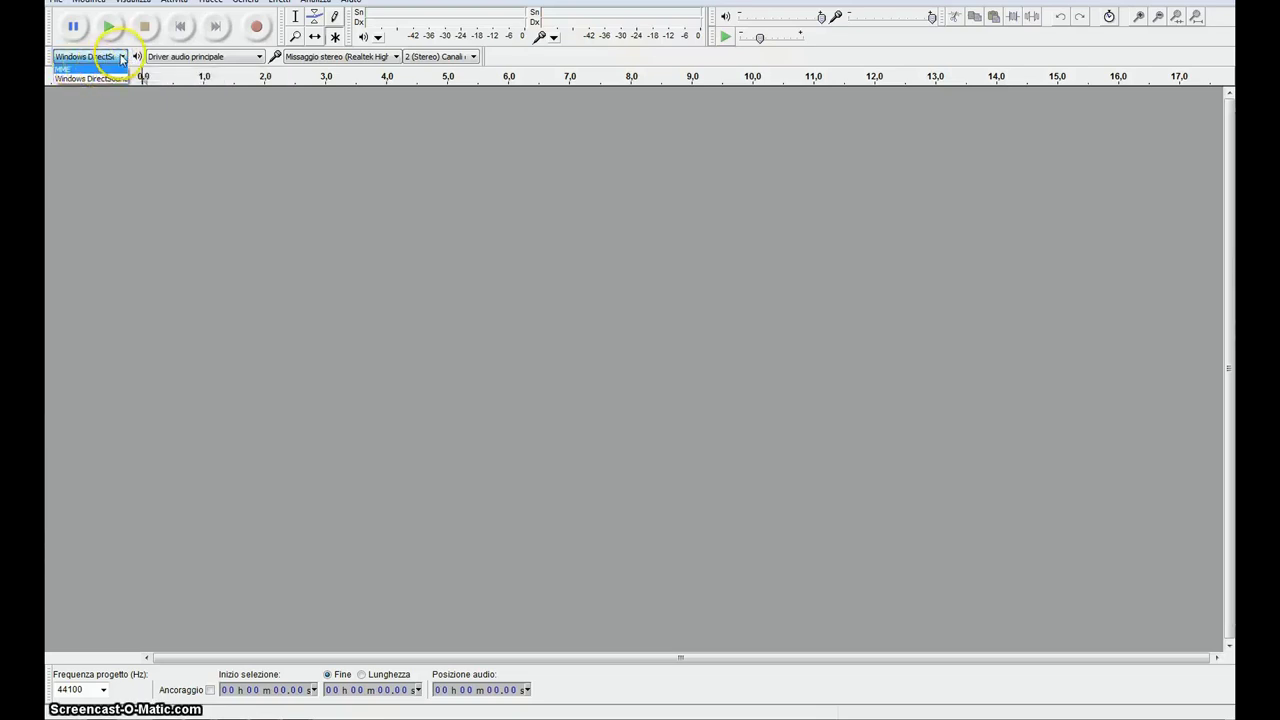
{"action": "left_click", "coordinate": [104, 78]}
{"action": "left_click", "coordinate": [108, 57]}
{"action": "left_click", "coordinate": [100, 70]}
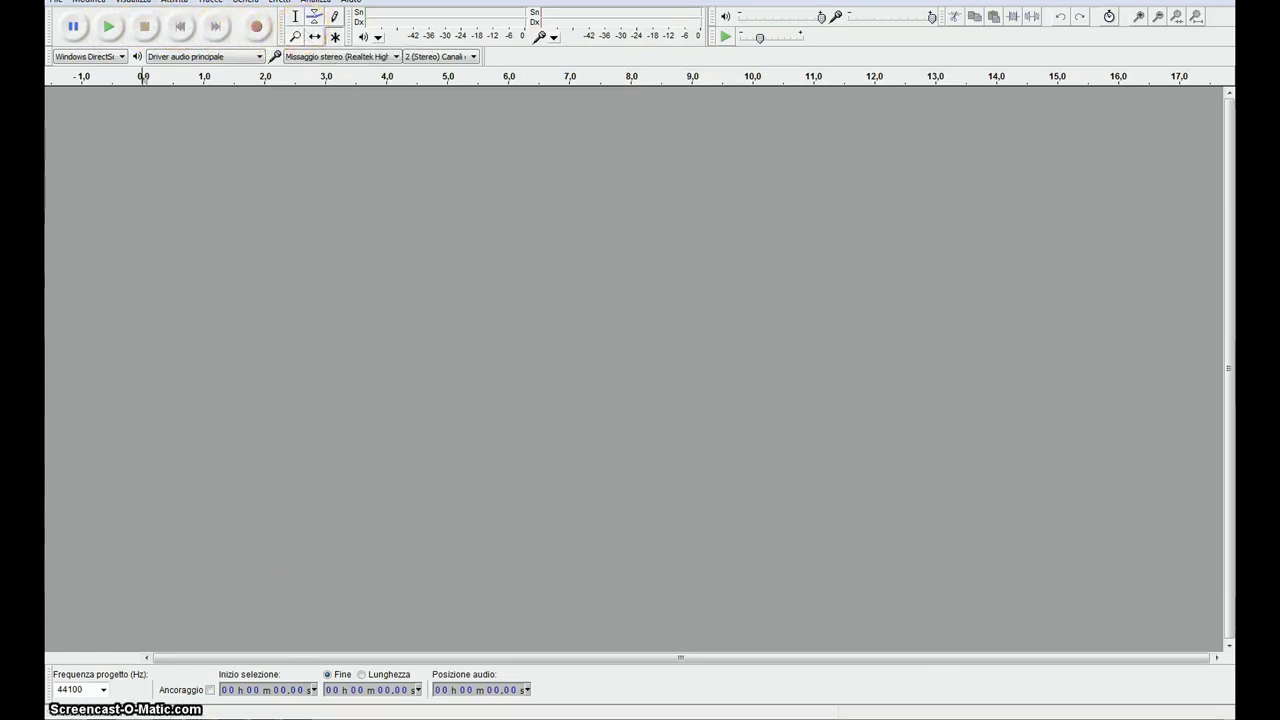
Step: Switch to Chrome, bring up the WebSDR page at websdr.ewi.utwente.nl:8901 and mute its receiver
{"action": "mouse_move", "coordinate": [218, 700]}
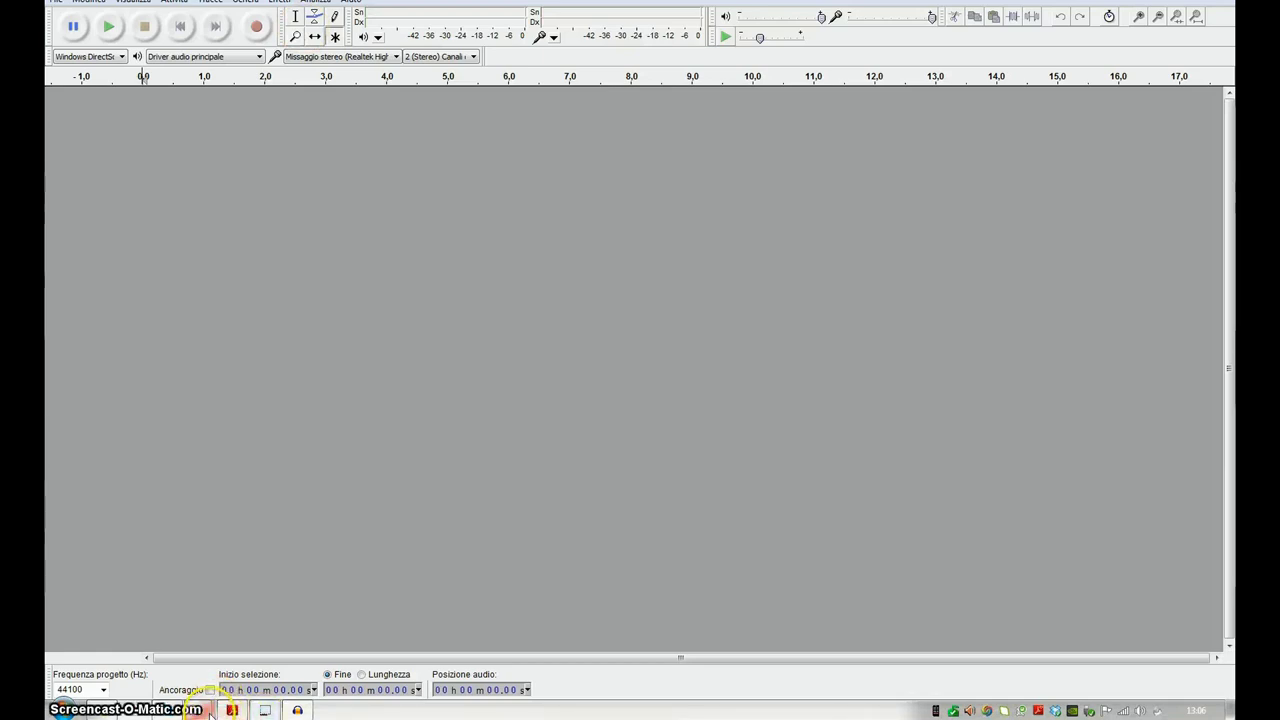
{"action": "mouse_move", "coordinate": [264, 710]}
{"action": "left_click", "coordinate": [298, 670]}
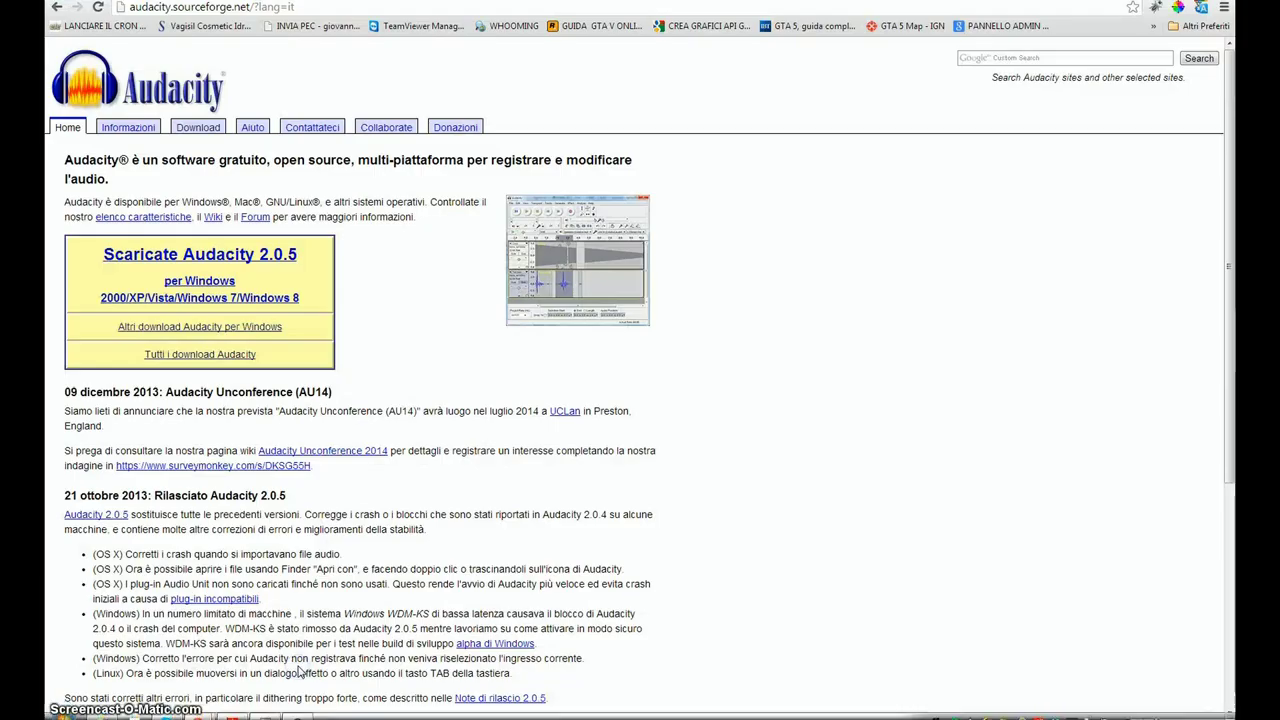
{"action": "left_click", "coordinate": [347, 7]}
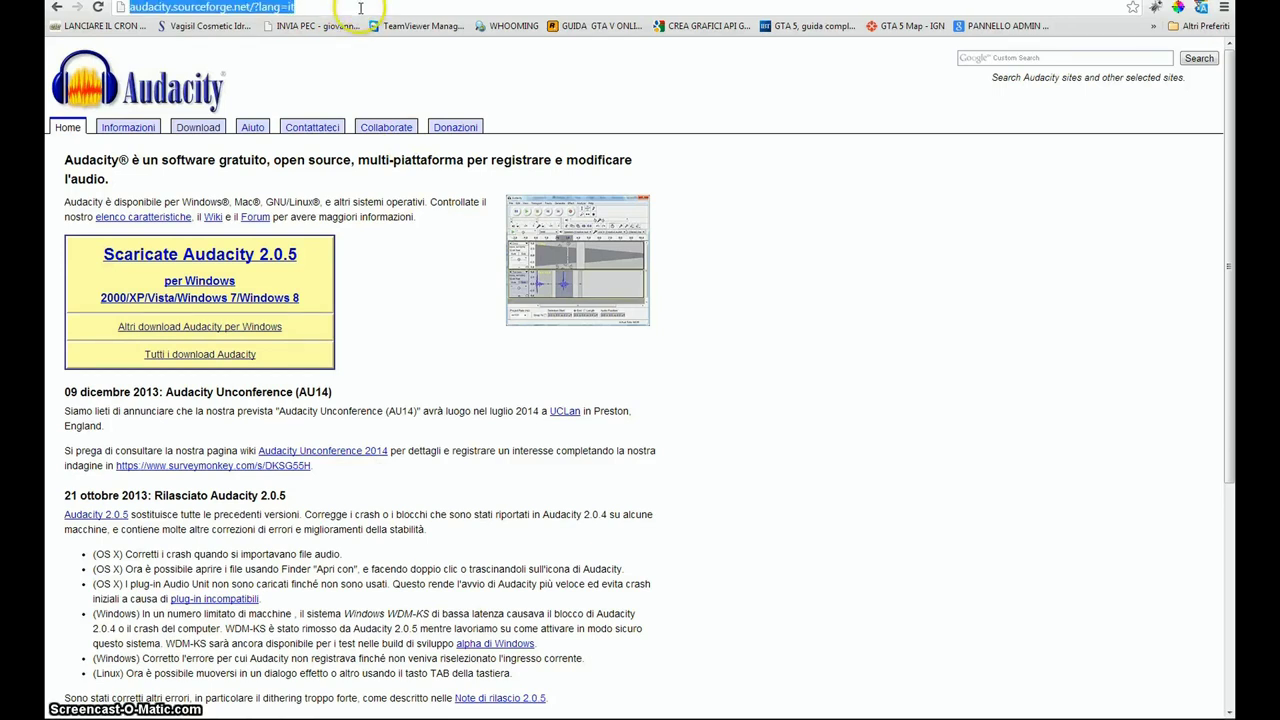
{"action": "left_click", "coordinate": [320, 78]}
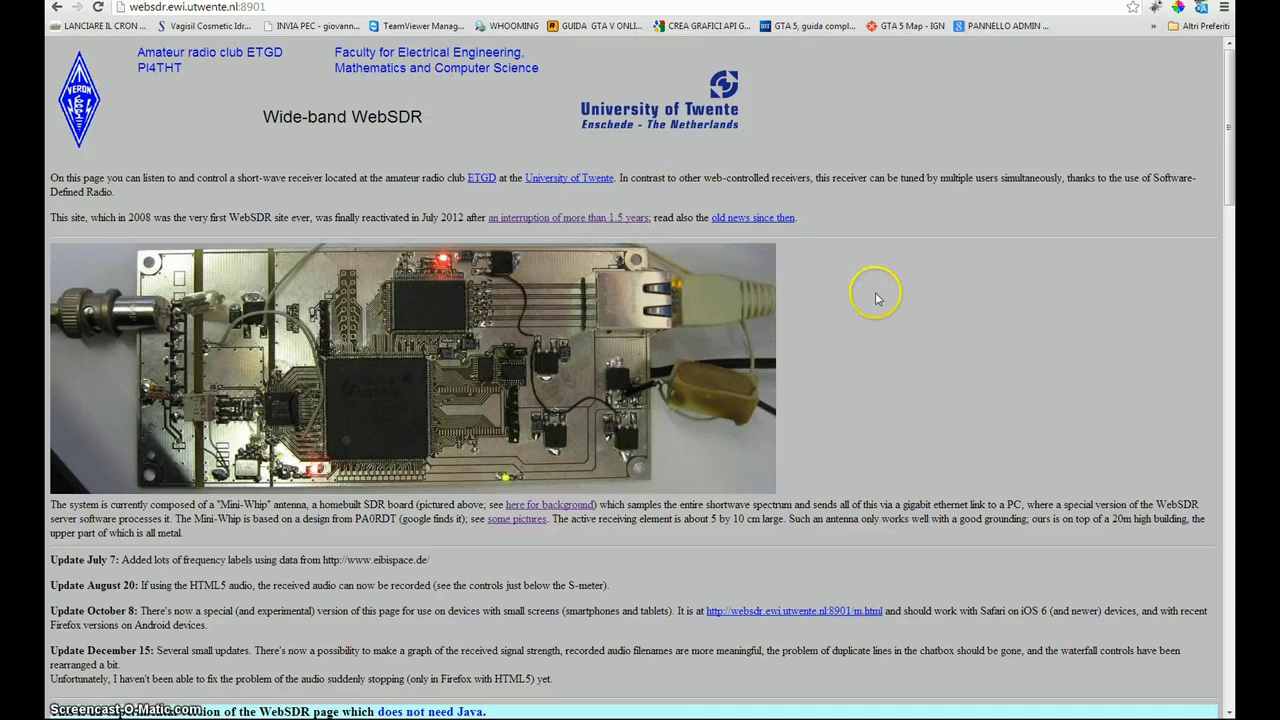
{"action": "left_click", "coordinate": [762, 396]}
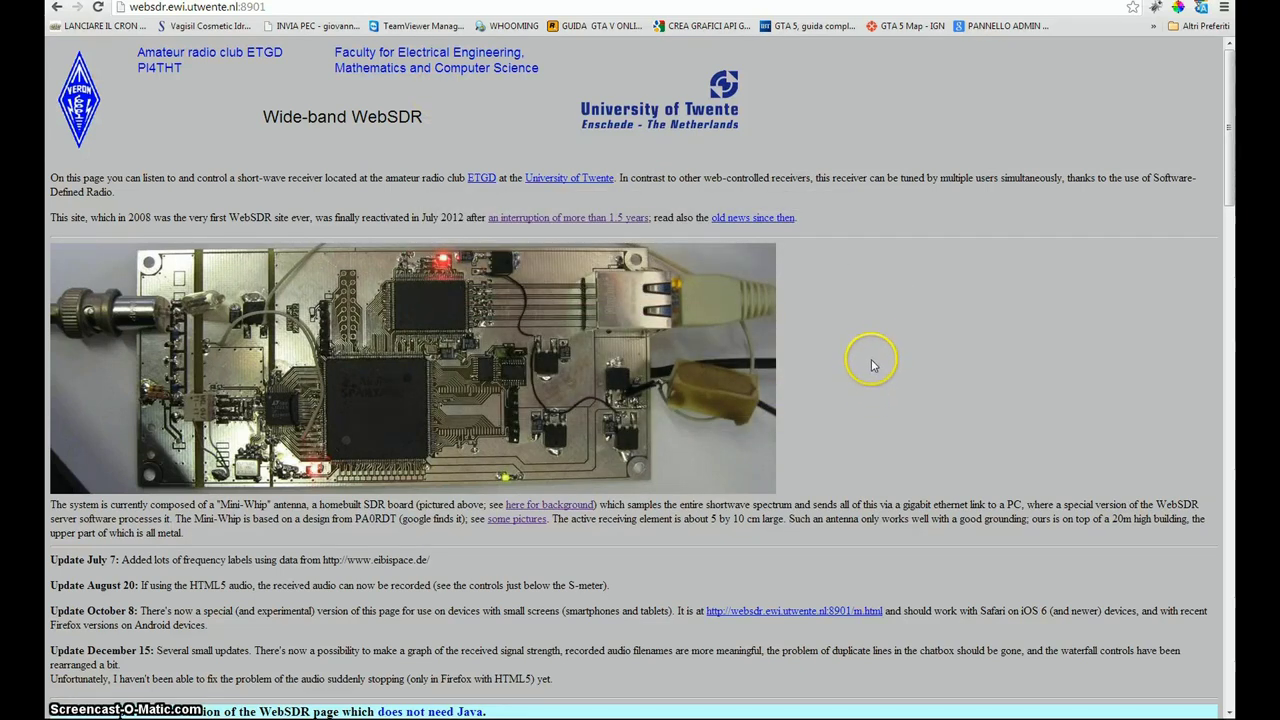
{"action": "scroll", "coordinate": [870, 364], "scroll_direction": "down", "scroll_amount": 1}
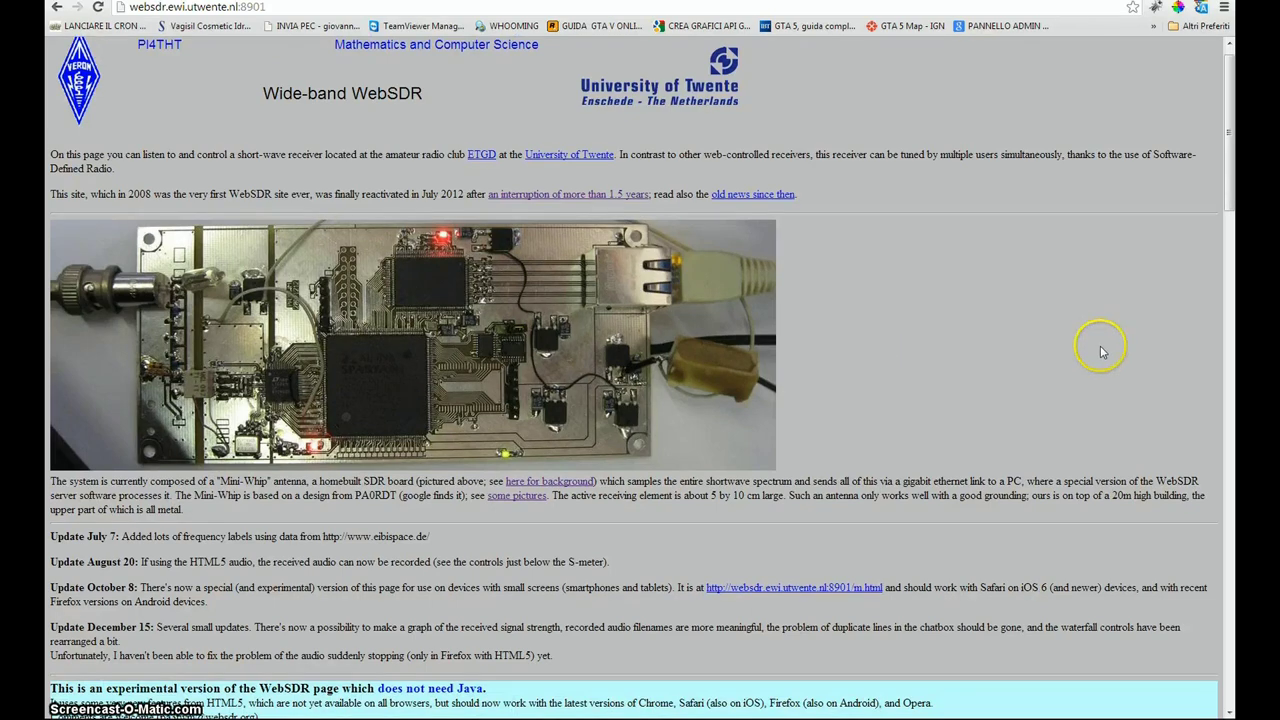
{"action": "scroll", "coordinate": [1007, 380], "scroll_direction": "down", "scroll_amount": 6}
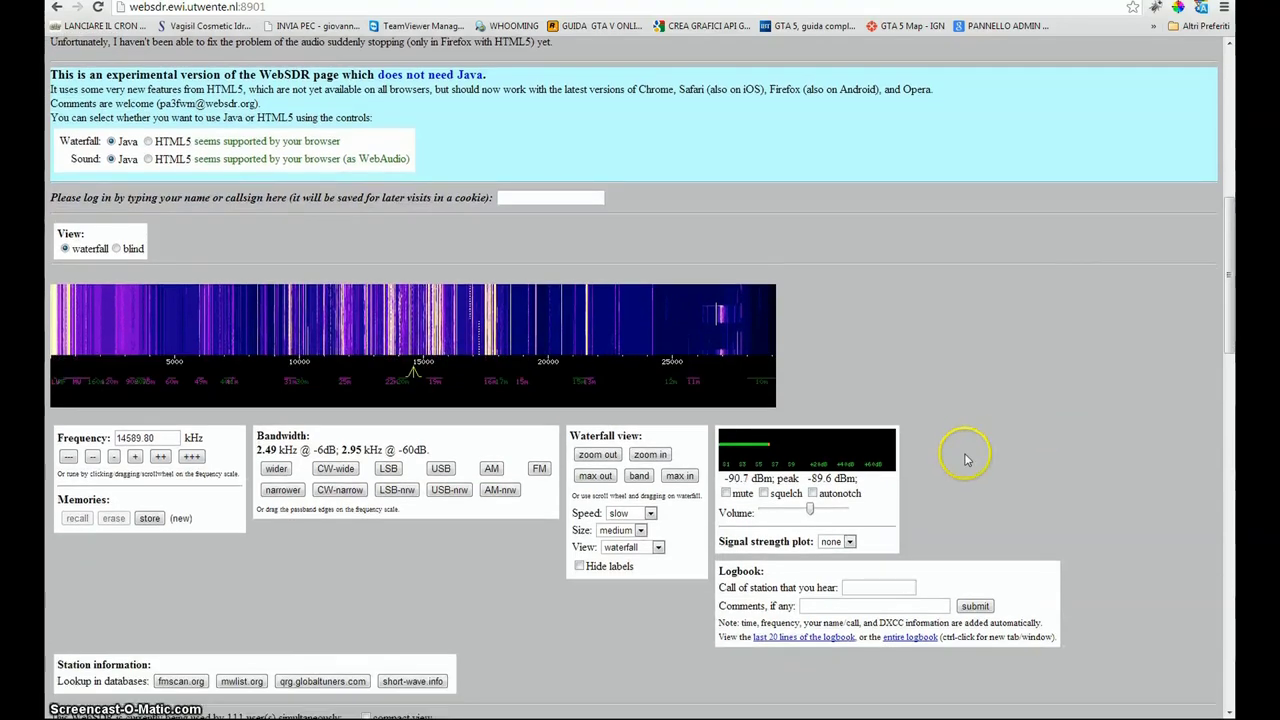
{"action": "left_click", "coordinate": [726, 493]}
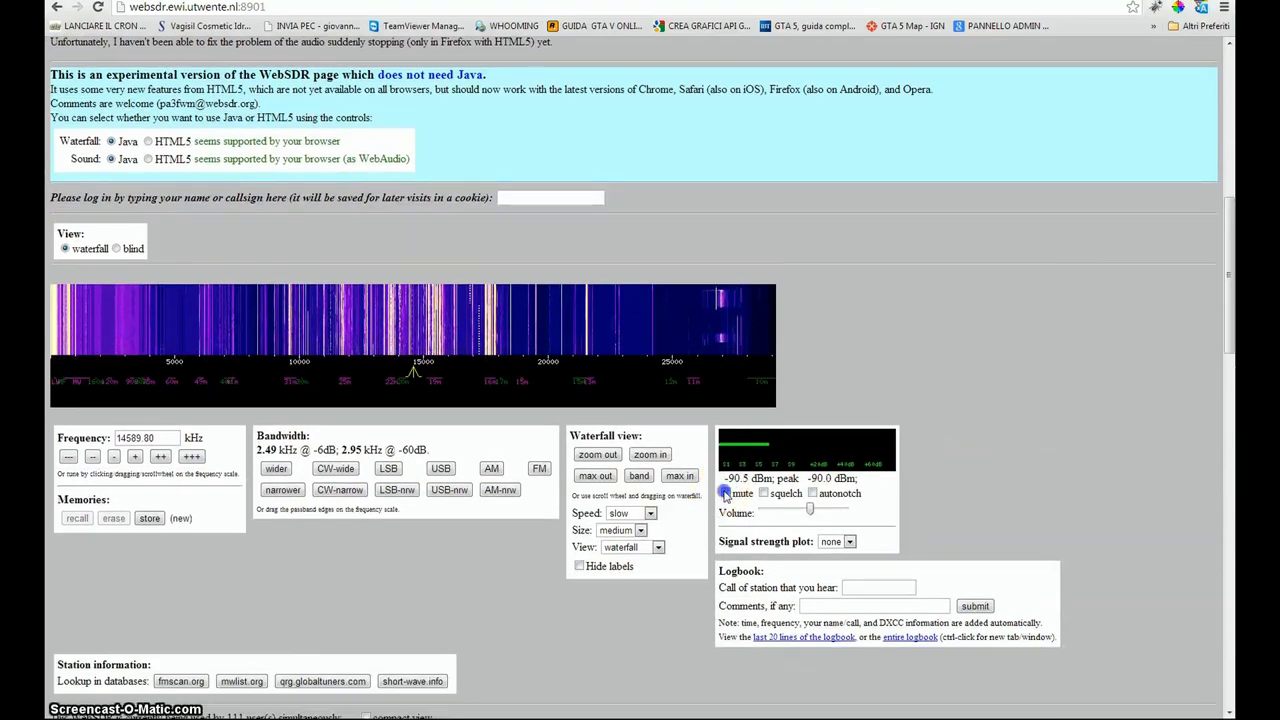
Step: Switch to Audacity, shrink its window and place it beside the WebSDR audio controls, and unmute the receiver
{"action": "mouse_move", "coordinate": [283, 712]}
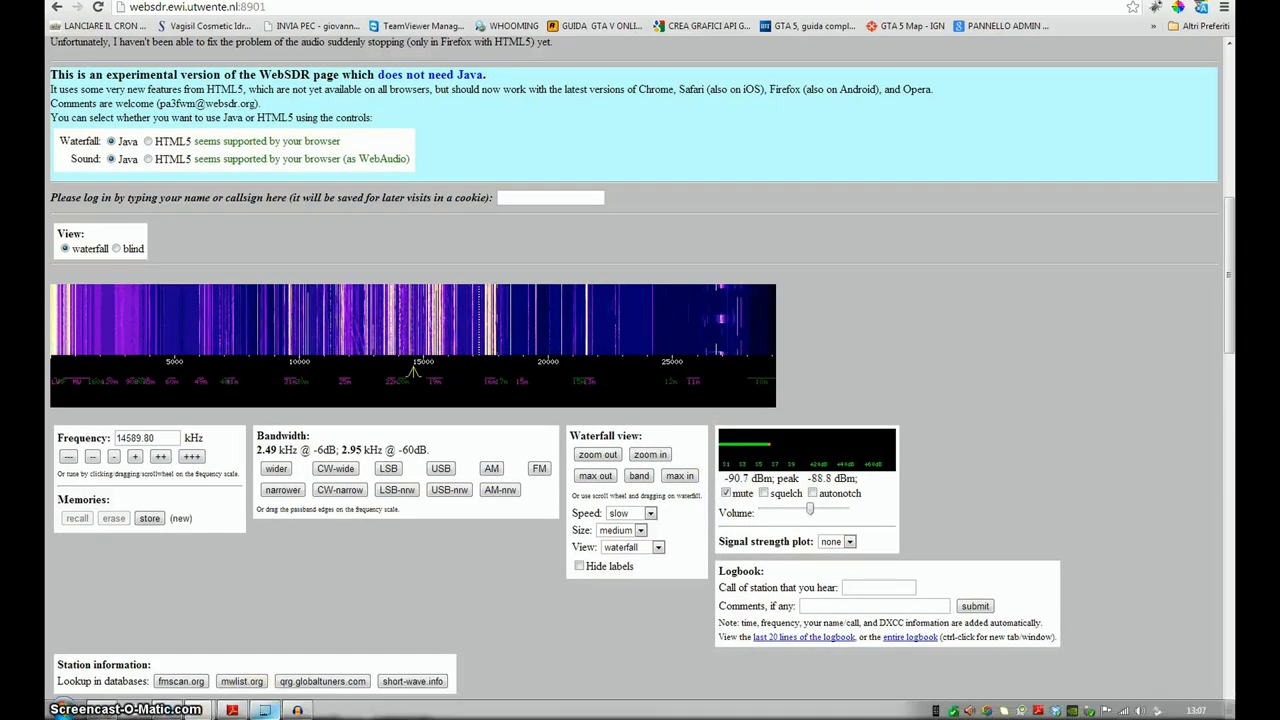
{"action": "left_click", "coordinate": [297, 710]}
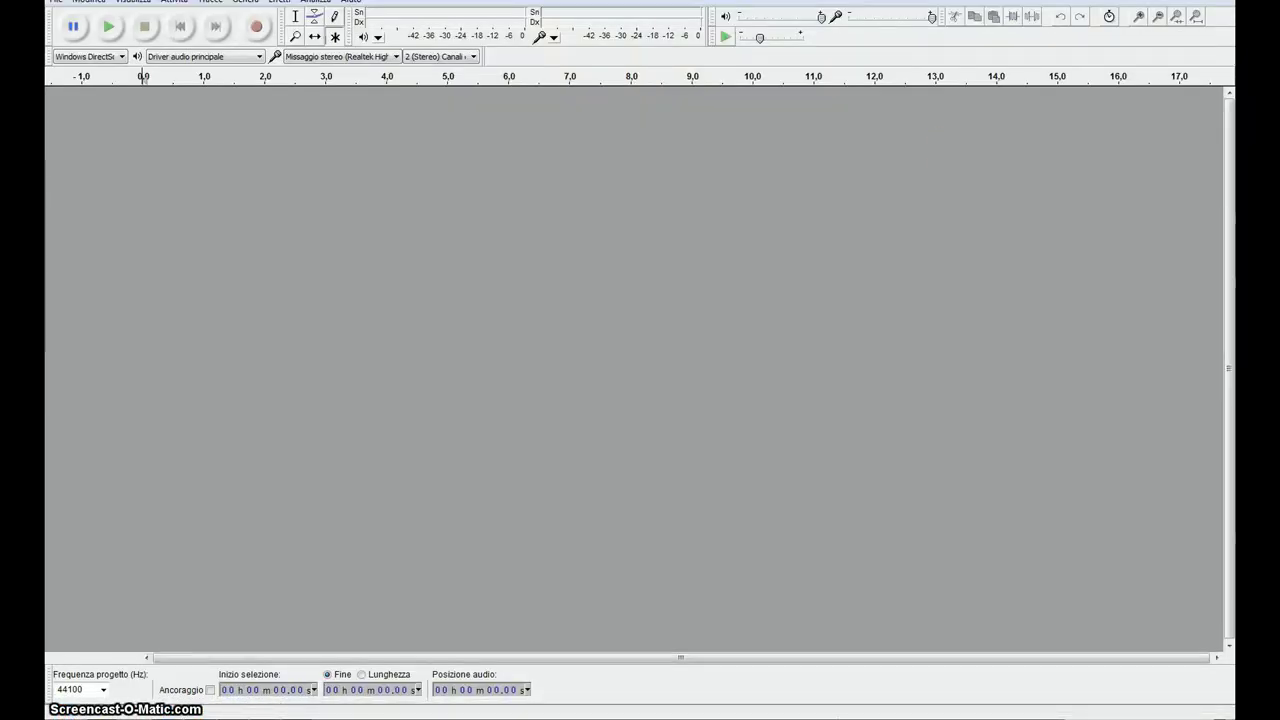
{"action": "double_click", "coordinate": [850, 3]}
{"action": "left_click_drag", "start_coordinate": [830, 87], "coordinate": [568, 180]}
{"action": "left_click", "coordinate": [726, 494]}
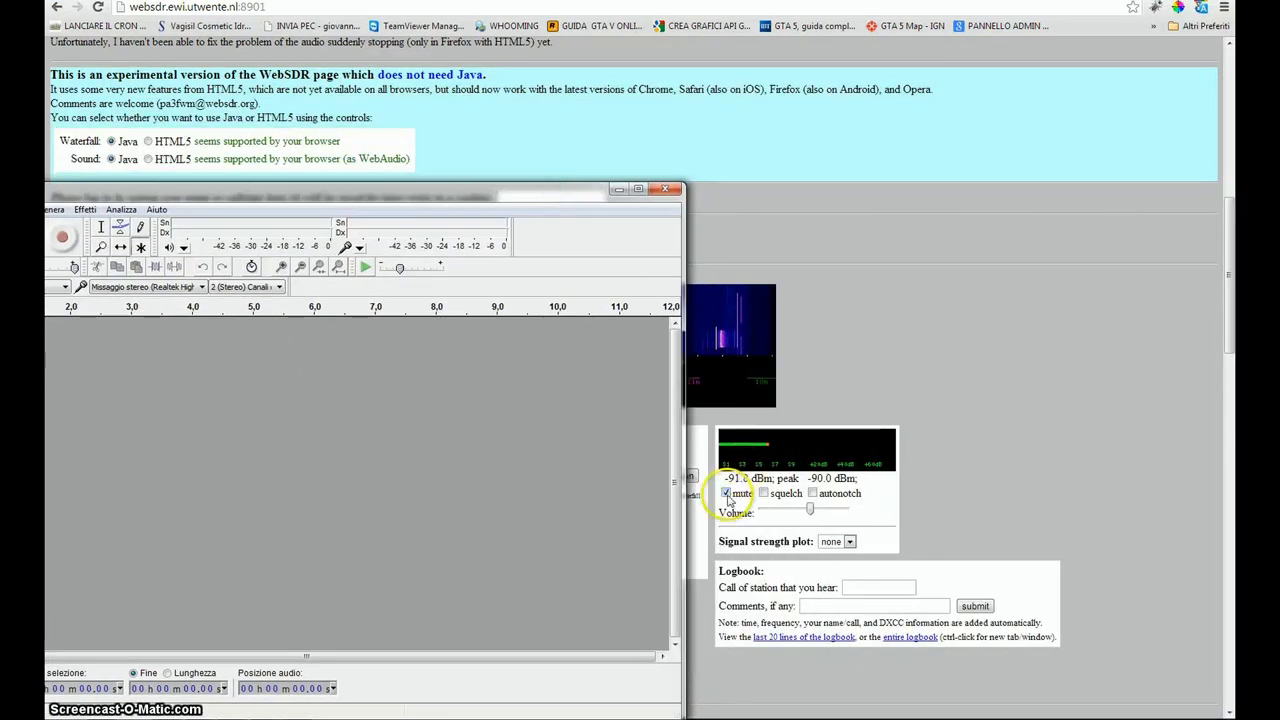
{"action": "left_click", "coordinate": [726, 494]}
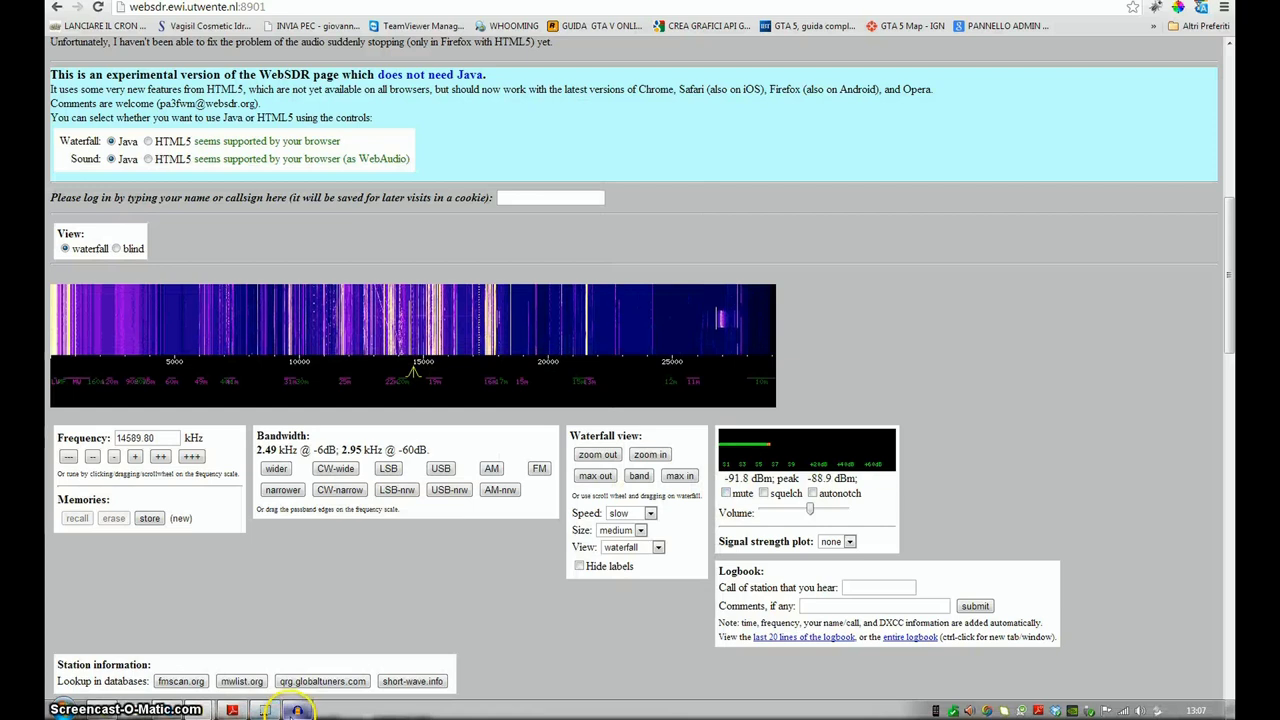
Step: Switch to Audacity, place its window over the WebSDR page and start recording the radio audio
{"action": "left_click", "coordinate": [297, 710]}
{"action": "left_click_drag", "start_coordinate": [471, 189], "coordinate": [1035, 121]}
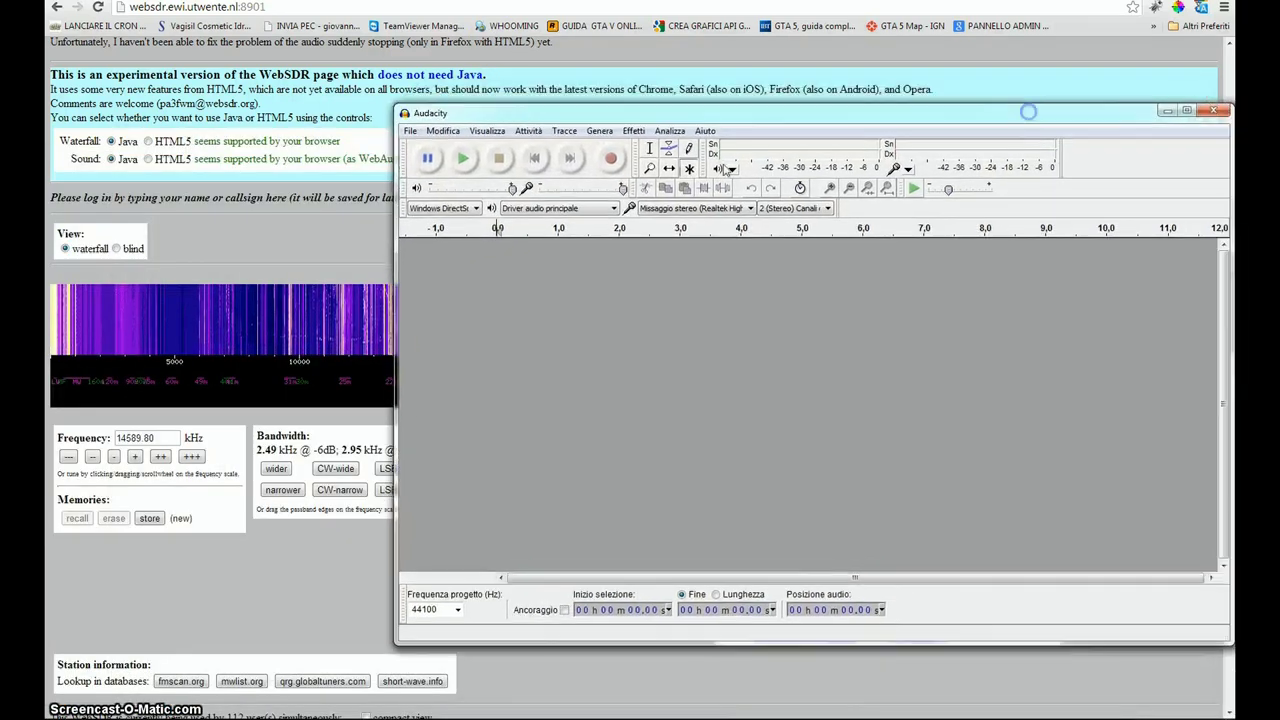
{"action": "left_click", "coordinate": [611, 160]}
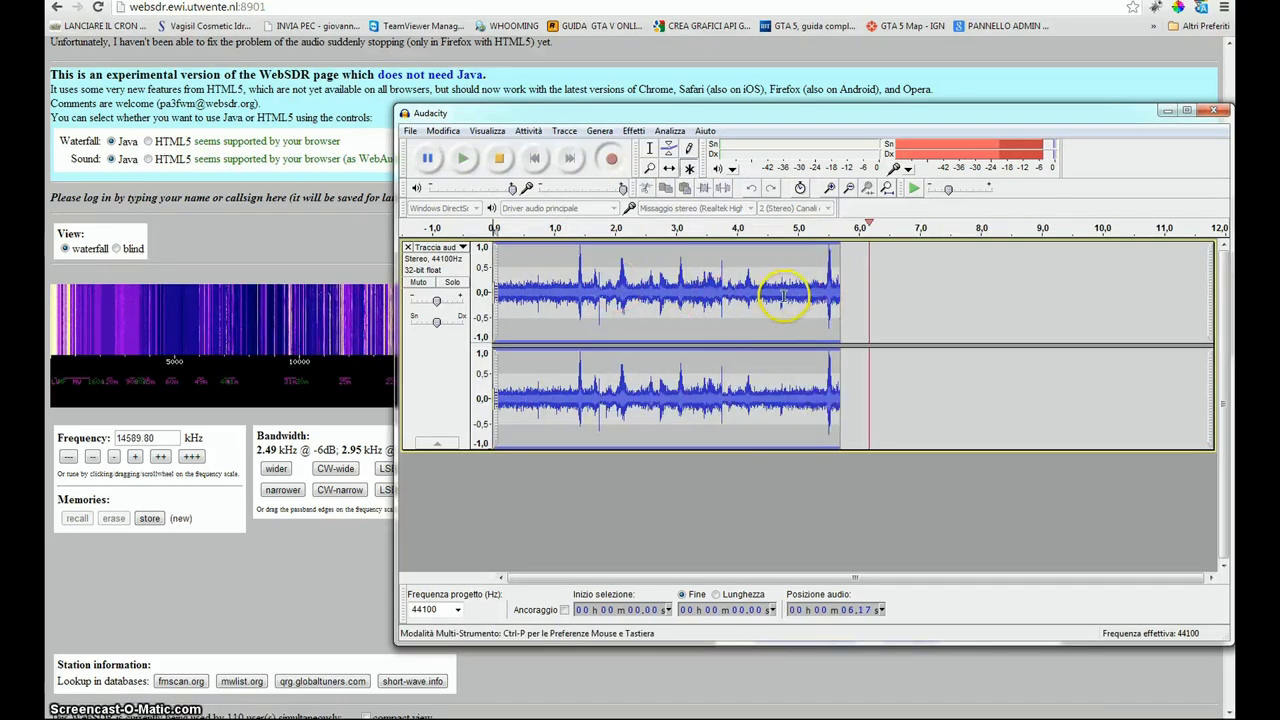
Step: Switch to the WebSDR page, widen the receiver bandwidth to about 8.79 kHz and tune it to about 11591.45 kHz
{"action": "left_click", "coordinate": [285, 345]}
{"action": "left_click_drag", "start_coordinate": [408, 378], "coordinate": [402, 372]}
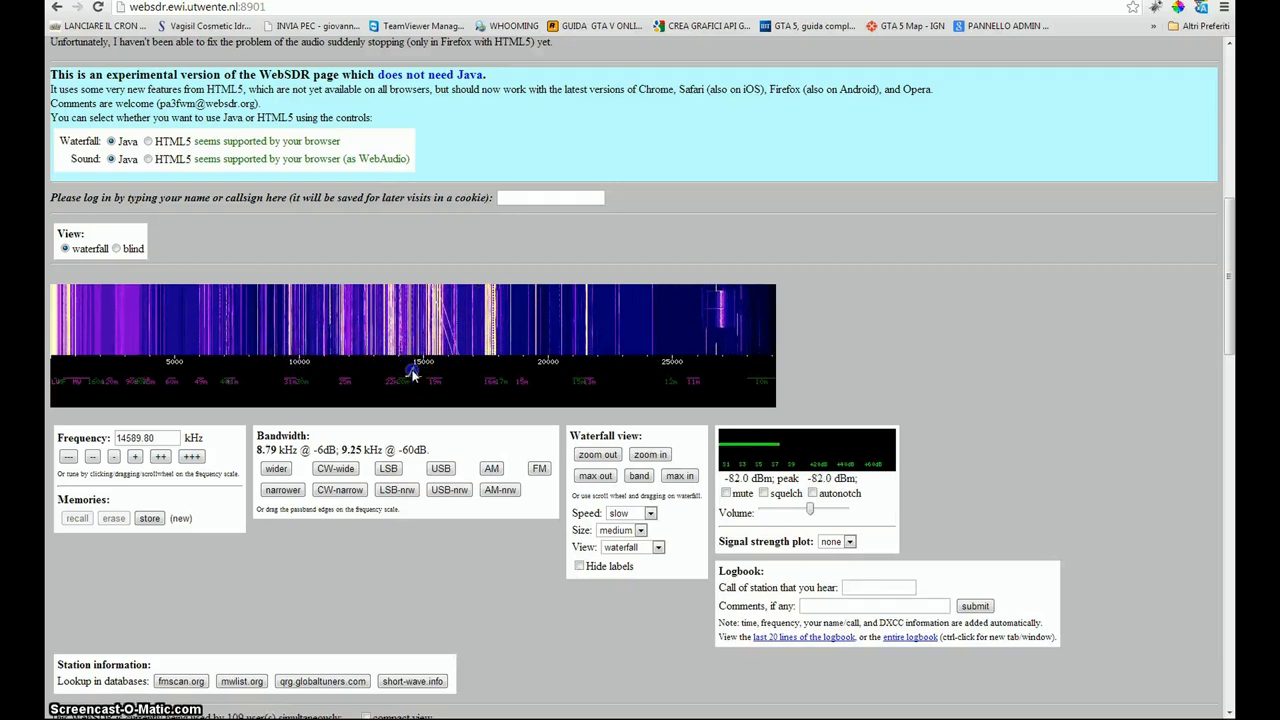
{"action": "mouse_move", "coordinate": [408, 363]}
{"action": "left_mouse_down"}
{"action": "mouse_move", "coordinate": [250, 355]}
{"action": "mouse_move", "coordinate": [484, 362]}
{"action": "mouse_move", "coordinate": [66, 340]}
{"action": "mouse_move", "coordinate": [470, 340]}
{"action": "mouse_move", "coordinate": [340, 337]}
{"action": "left_mouse_up"}
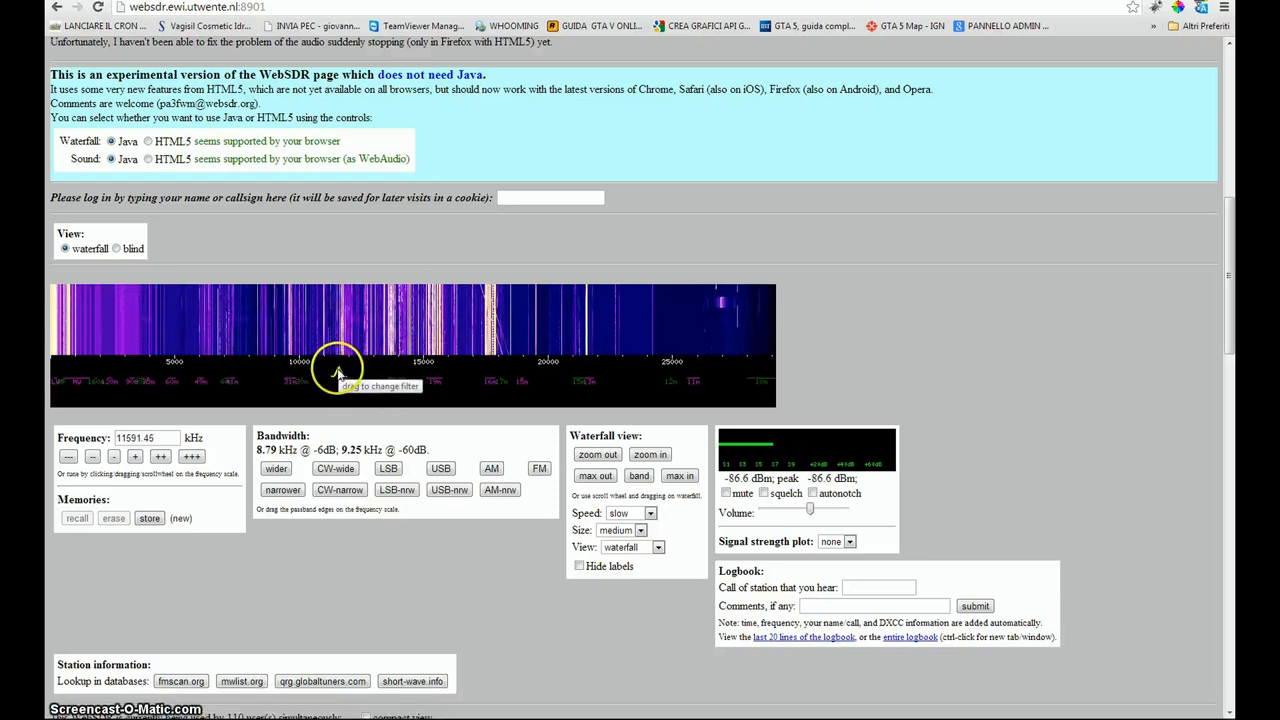
Step: Switch to Audacity and stop the recording, move its window aside and mute the WebSDR receiver
{"action": "left_click", "coordinate": [300, 710]}
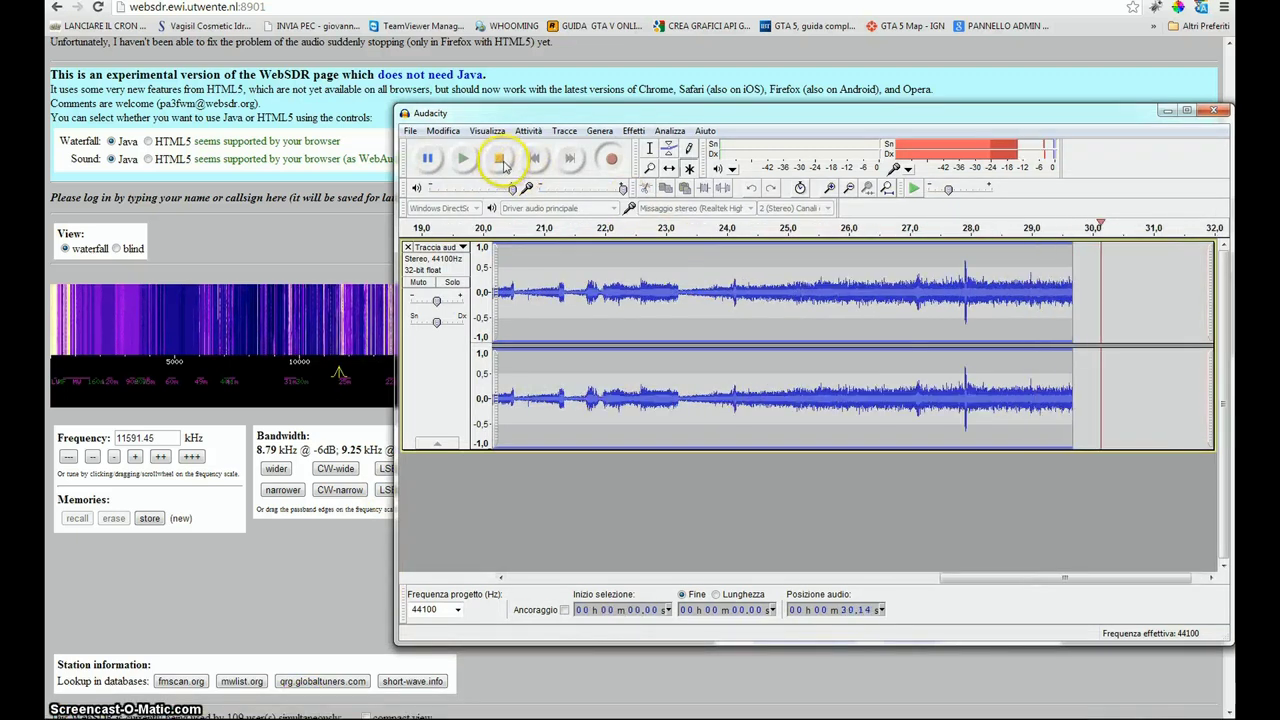
{"action": "left_click", "coordinate": [502, 162]}
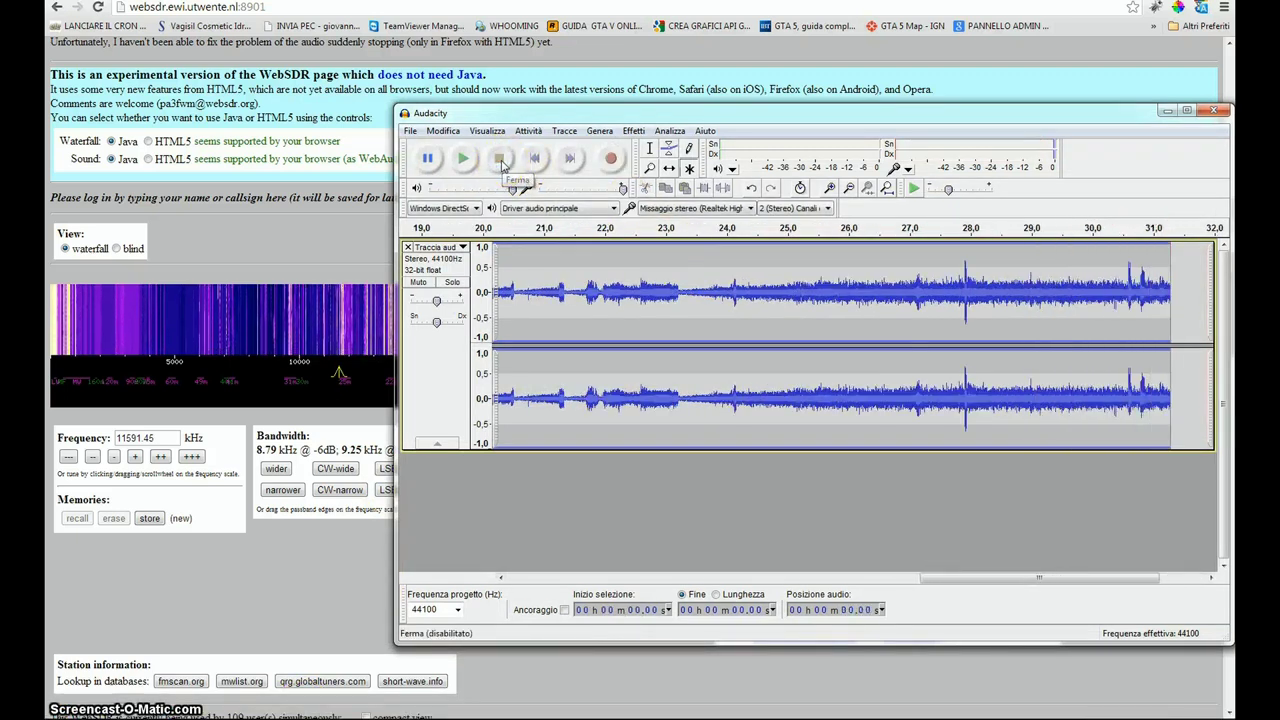
{"action": "left_click_drag", "start_coordinate": [572, 115], "coordinate": [1279, 104]}
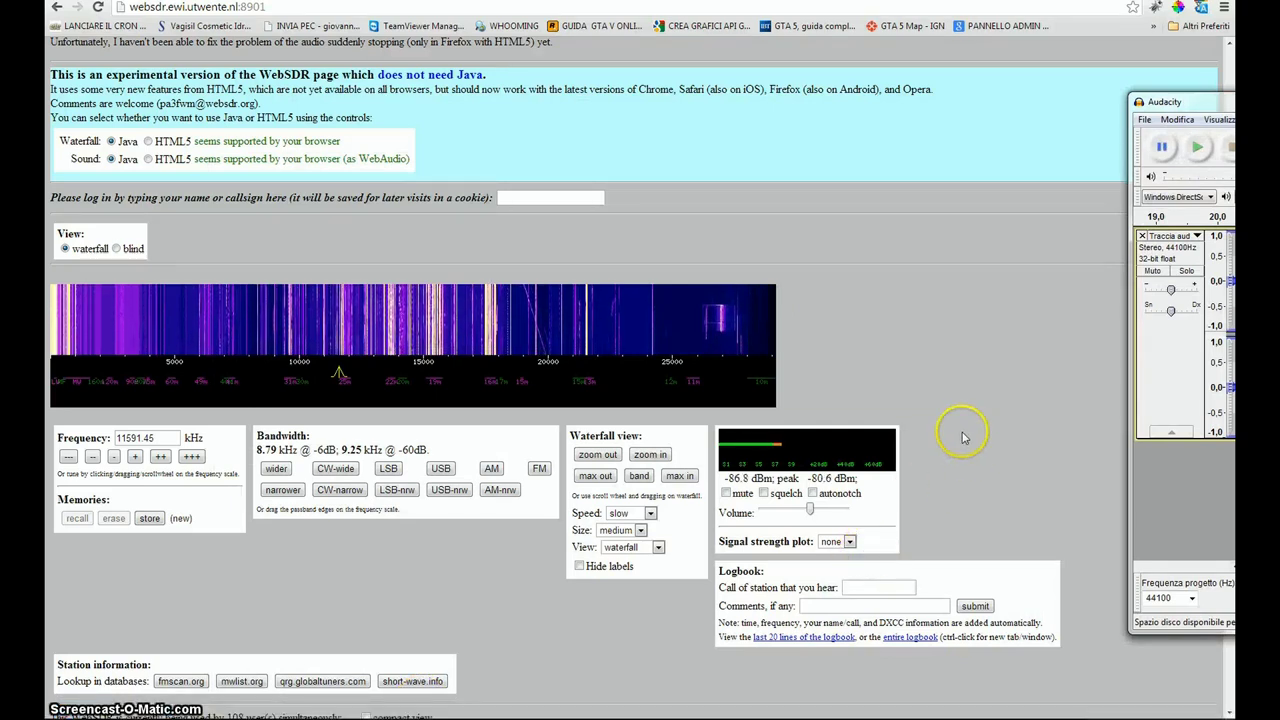
{"action": "left_click", "coordinate": [727, 494]}
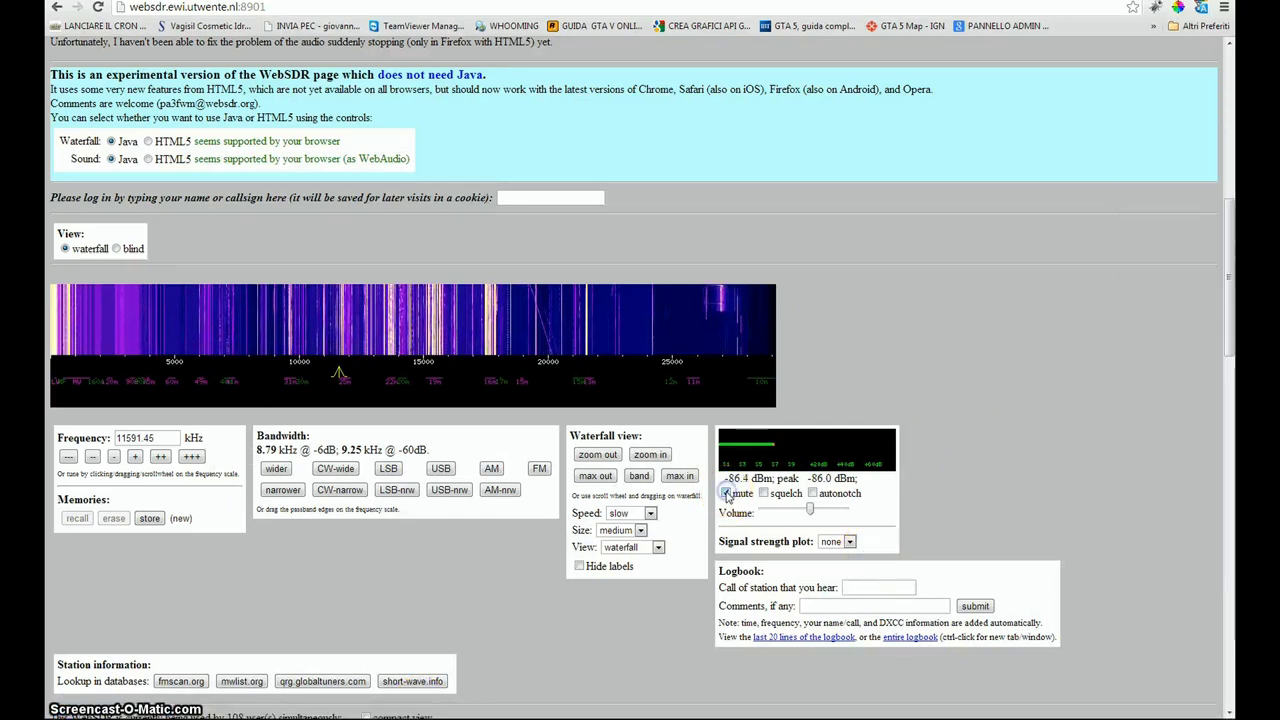
Step: Switch back to Audacity, bring its window into view and play the radio recording from the start
{"action": "key", "text": "alt+Tab"}
{"action": "left_click_drag", "start_coordinate": [1180, 100], "coordinate": [540, 100]}
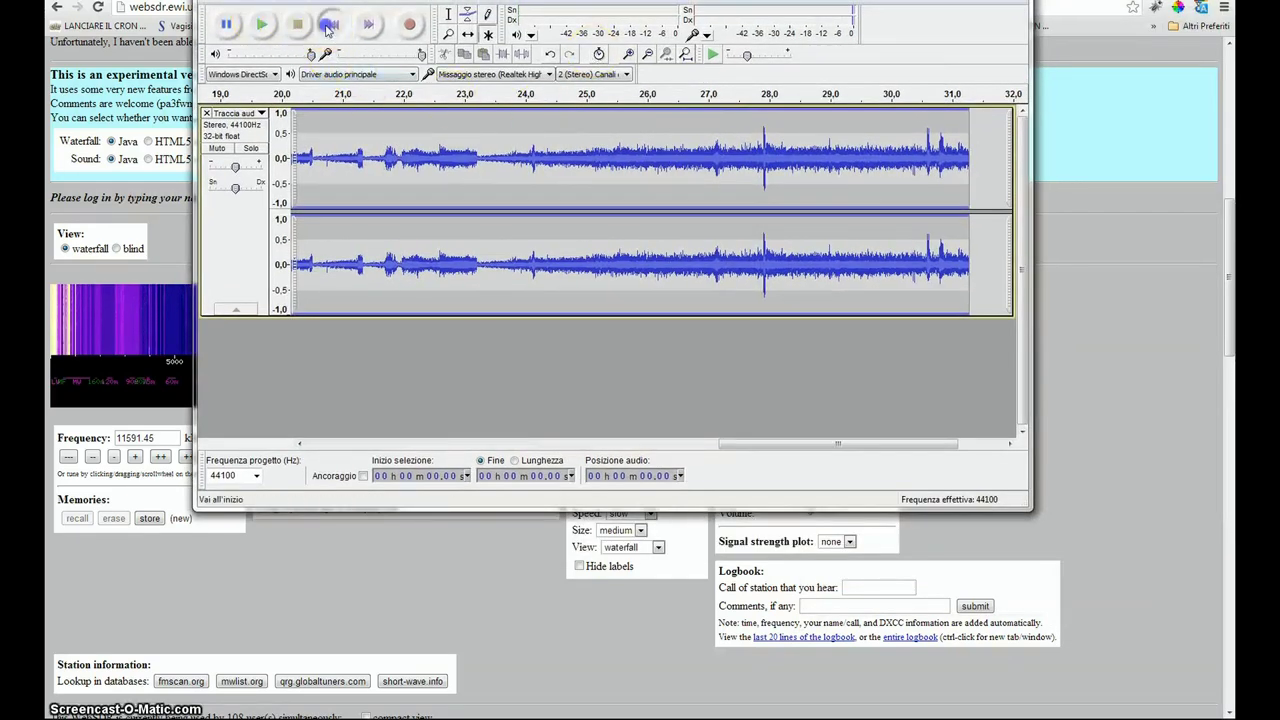
{"action": "left_click", "coordinate": [333, 26]}
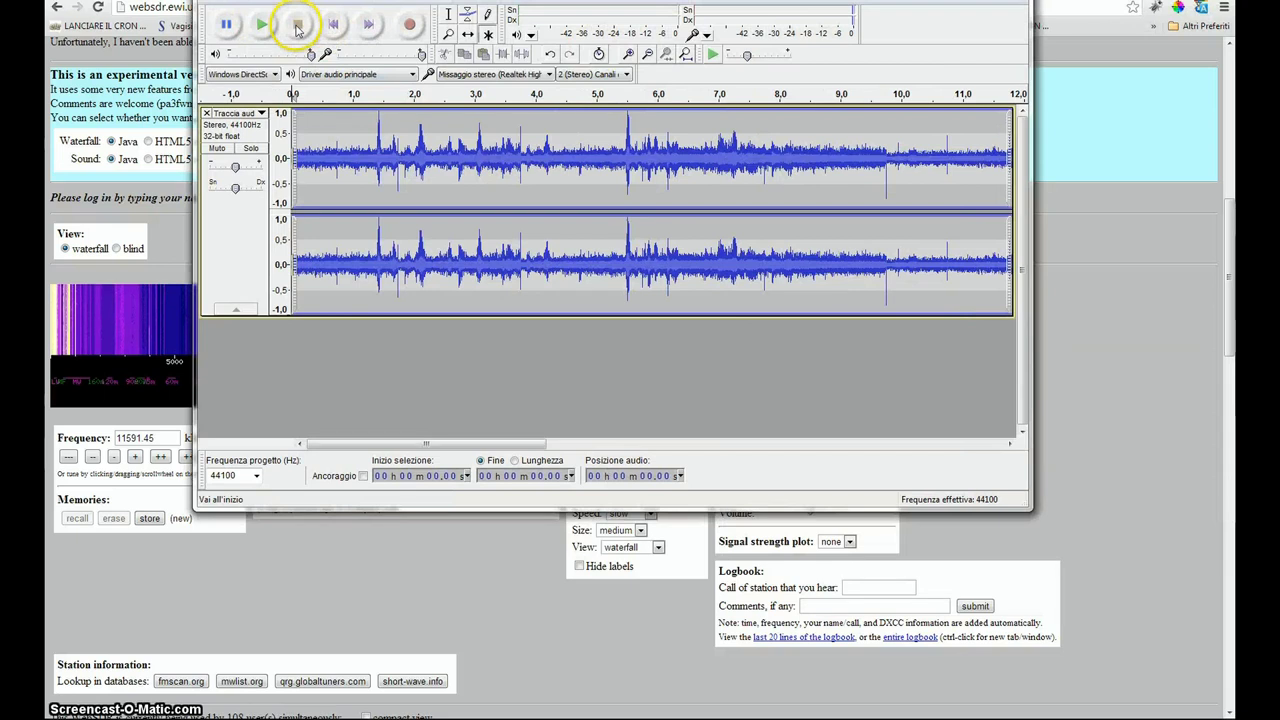
{"action": "left_click", "coordinate": [261, 27]}
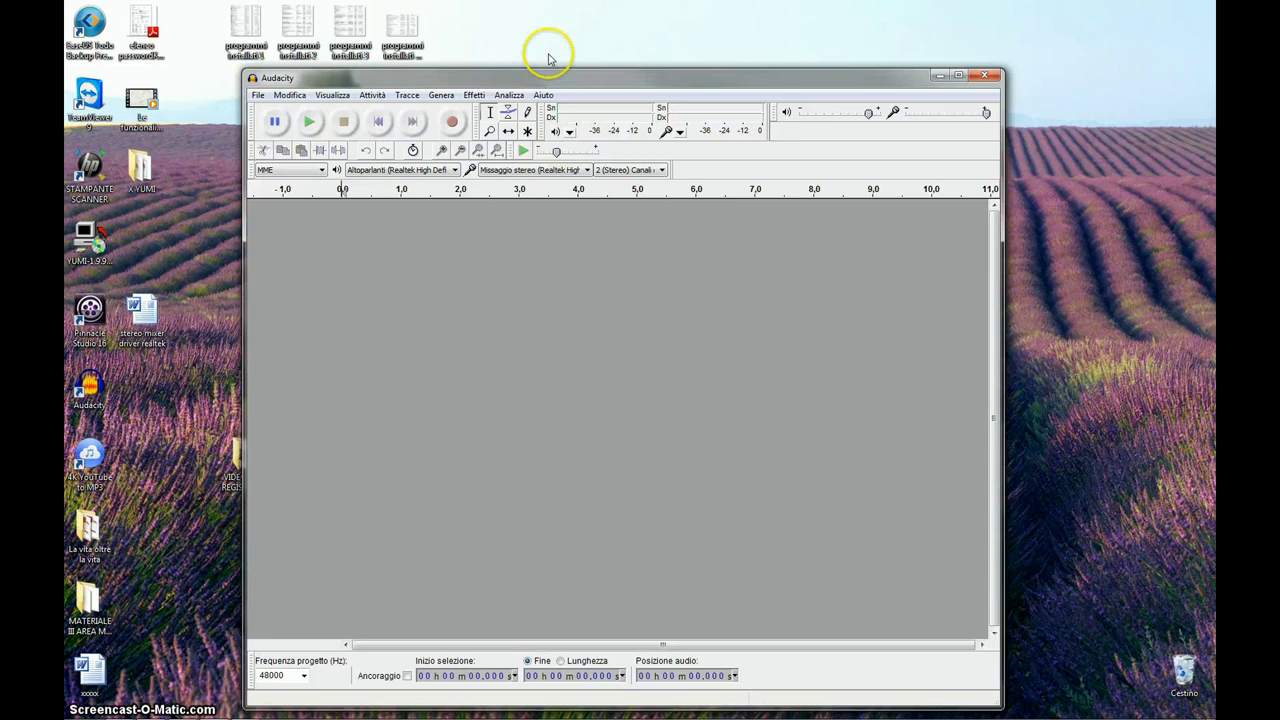
Step: Move the Audacity window away from the desktop icons and examine the files in the VIDEOTUTORIAL REGISTRAZIONE RADIO STEREO MIXER folder
{"action": "left_click_drag", "start_coordinate": [547, 77], "coordinate": [646, 74]}
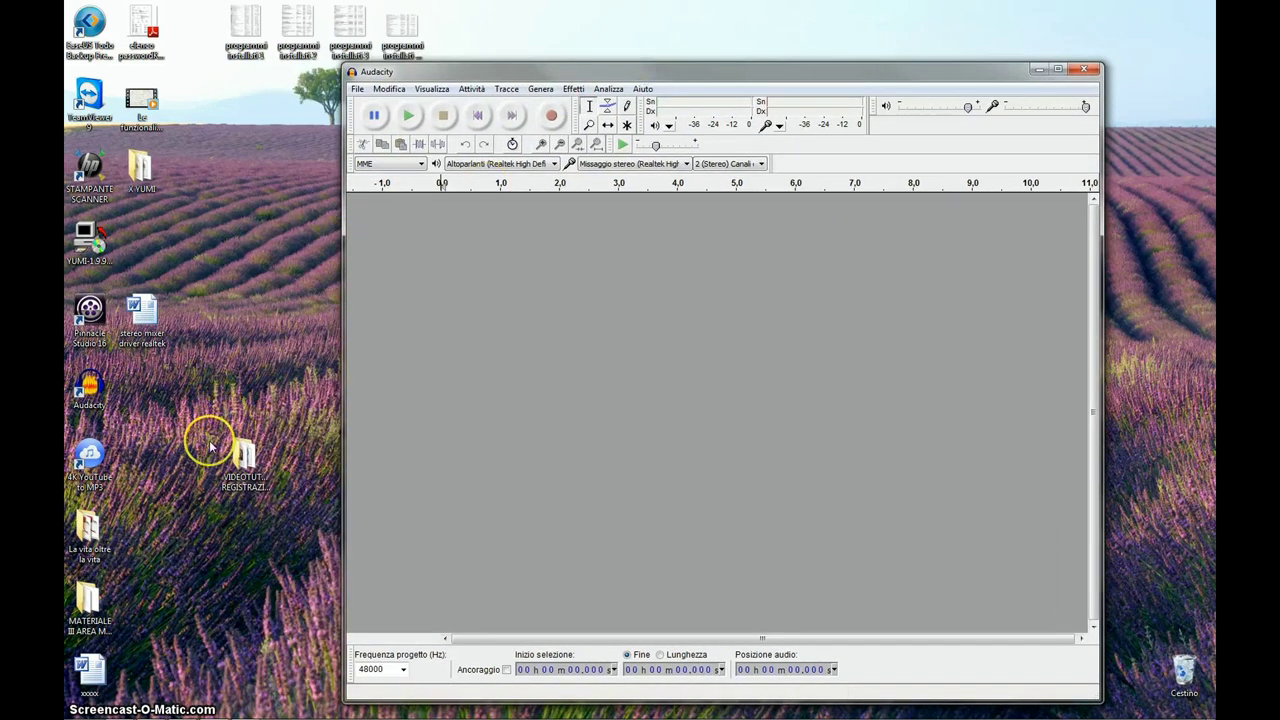
{"action": "left_click", "coordinate": [240, 455]}
{"action": "double_click", "coordinate": [240, 455]}
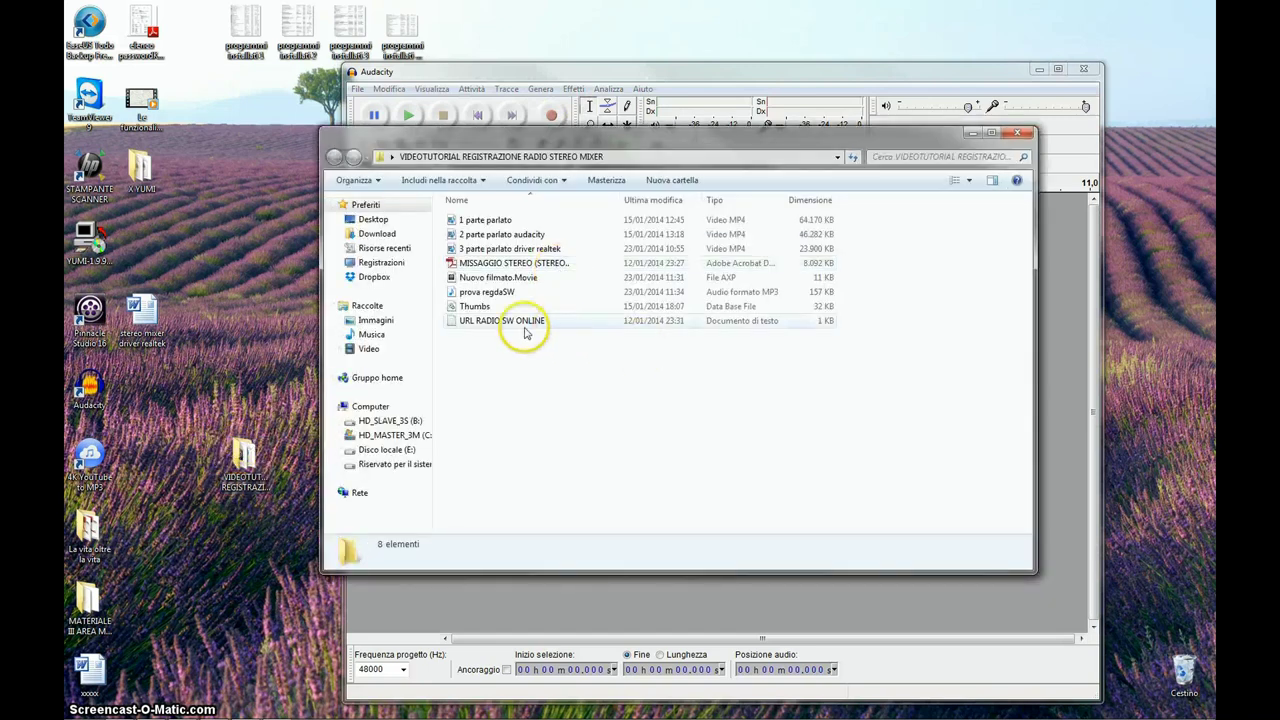
{"action": "left_click", "coordinate": [1017, 132]}
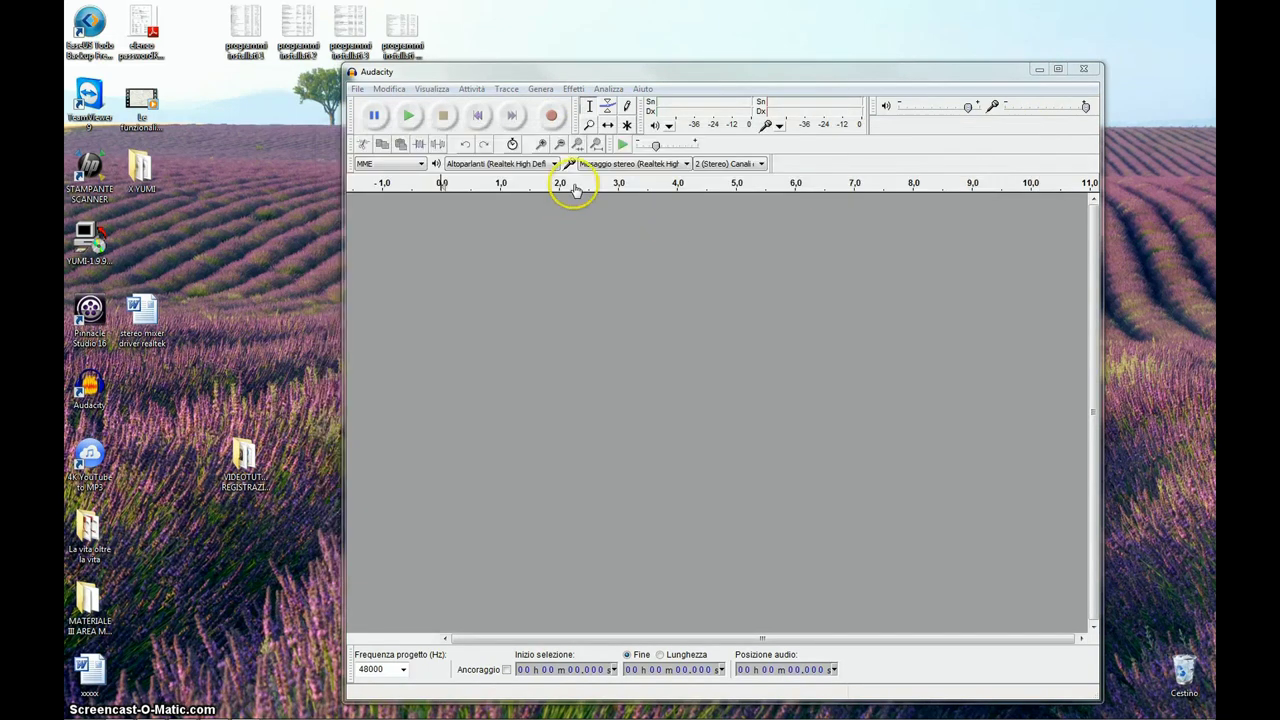
Step: Open the audio file prova regdaSW in Audacity from the video tutorial folder
{"action": "left_click", "coordinate": [357, 88]}
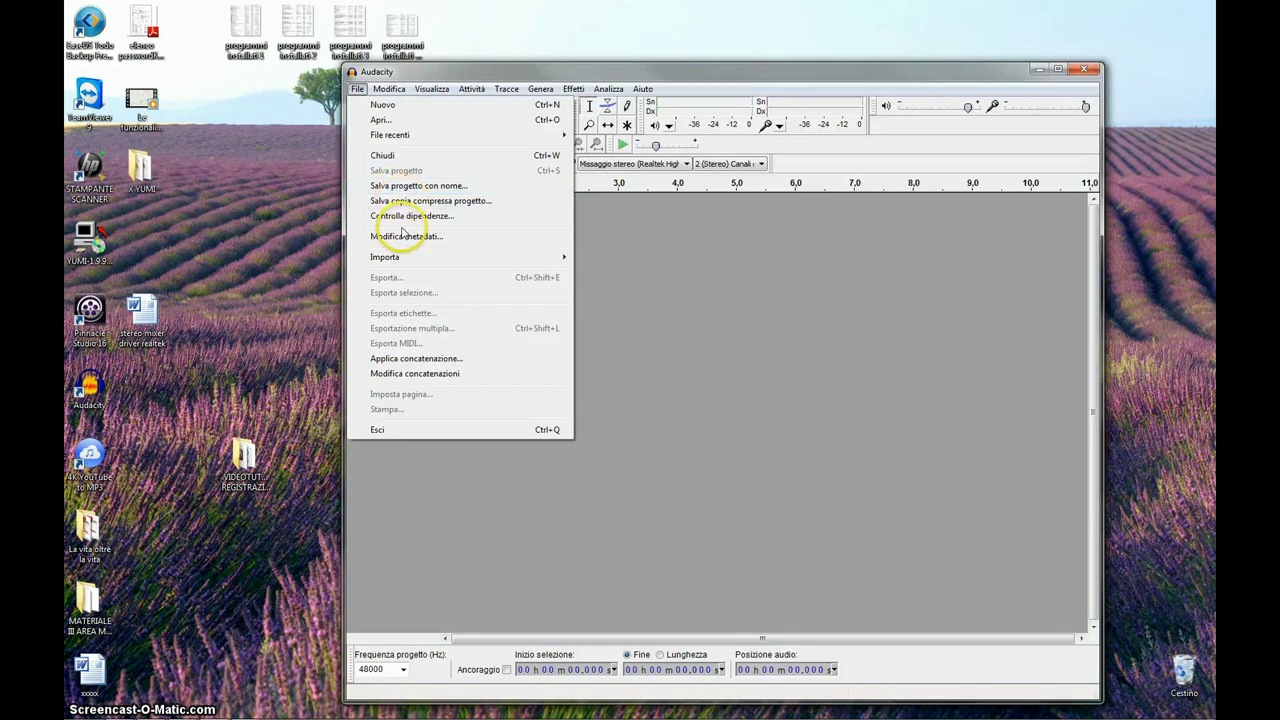
{"action": "left_click", "coordinate": [395, 119]}
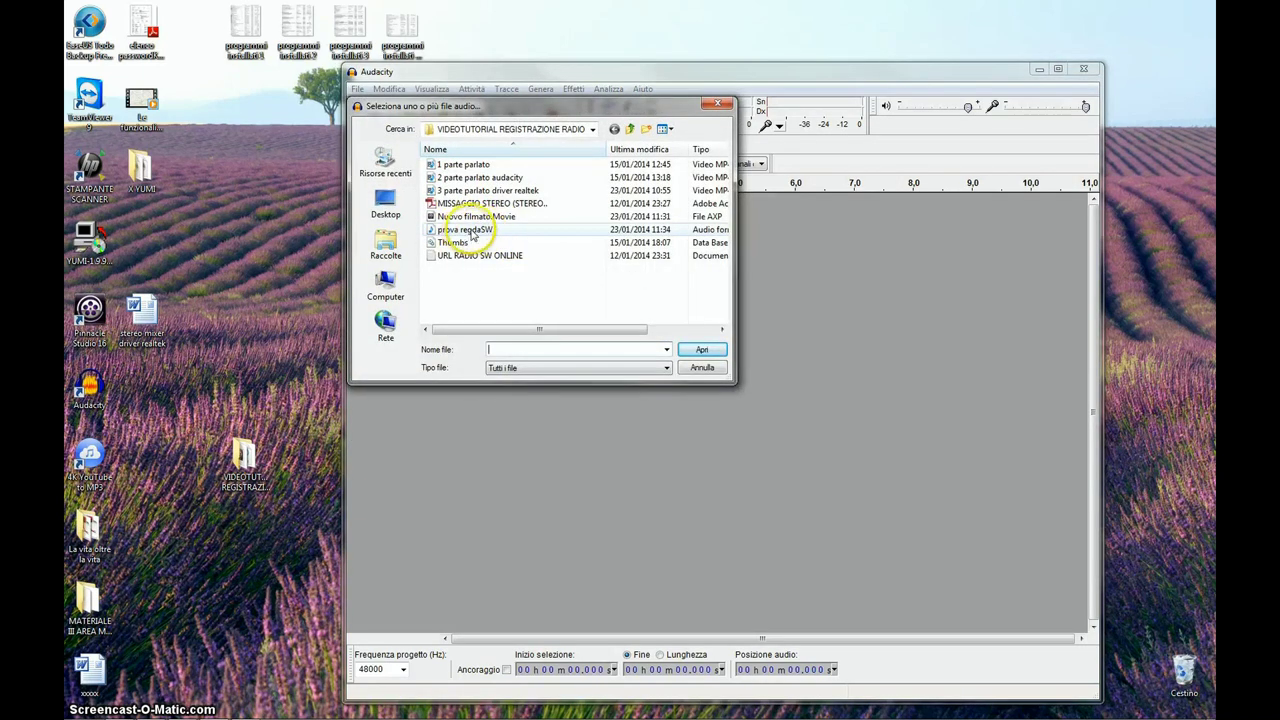
{"action": "left_click", "coordinate": [476, 232]}
{"action": "left_click", "coordinate": [703, 349]}
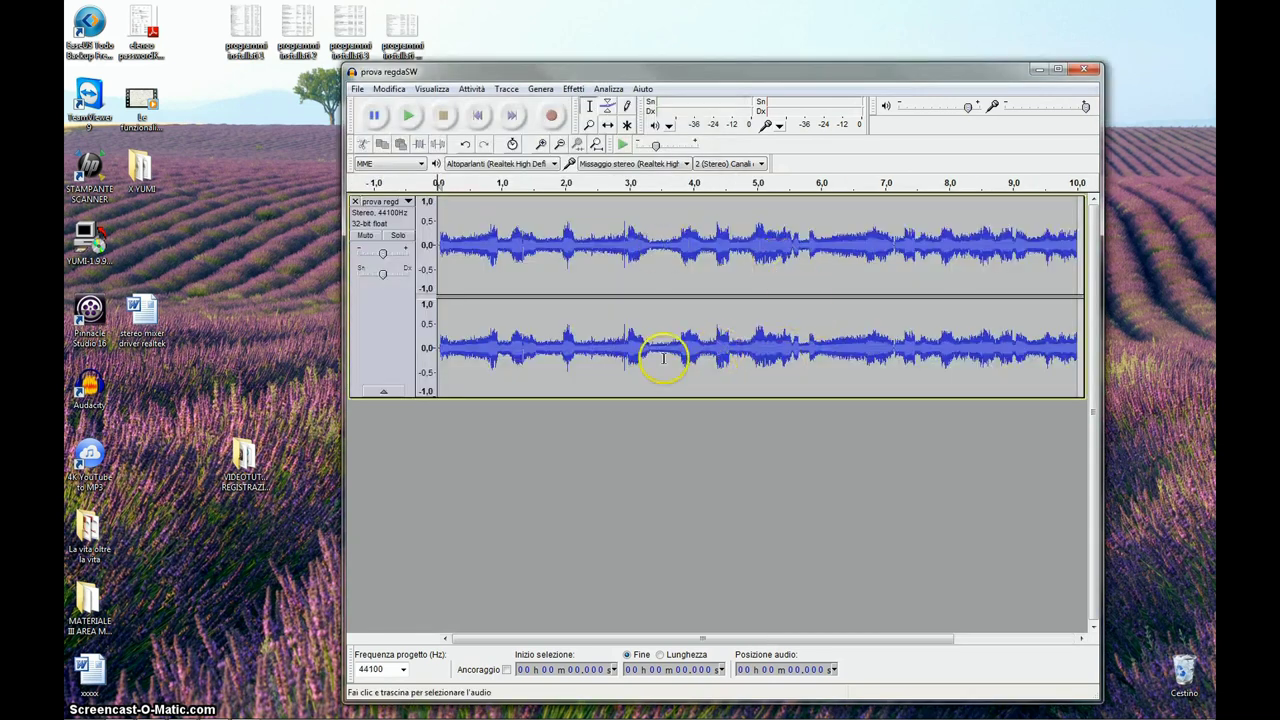
Step: Widen the Audacity window, play part of the prova regdaSW track and stop it, and maximize the window
{"action": "left_click_drag", "start_coordinate": [311, 328], "coordinate": [253, 328]}
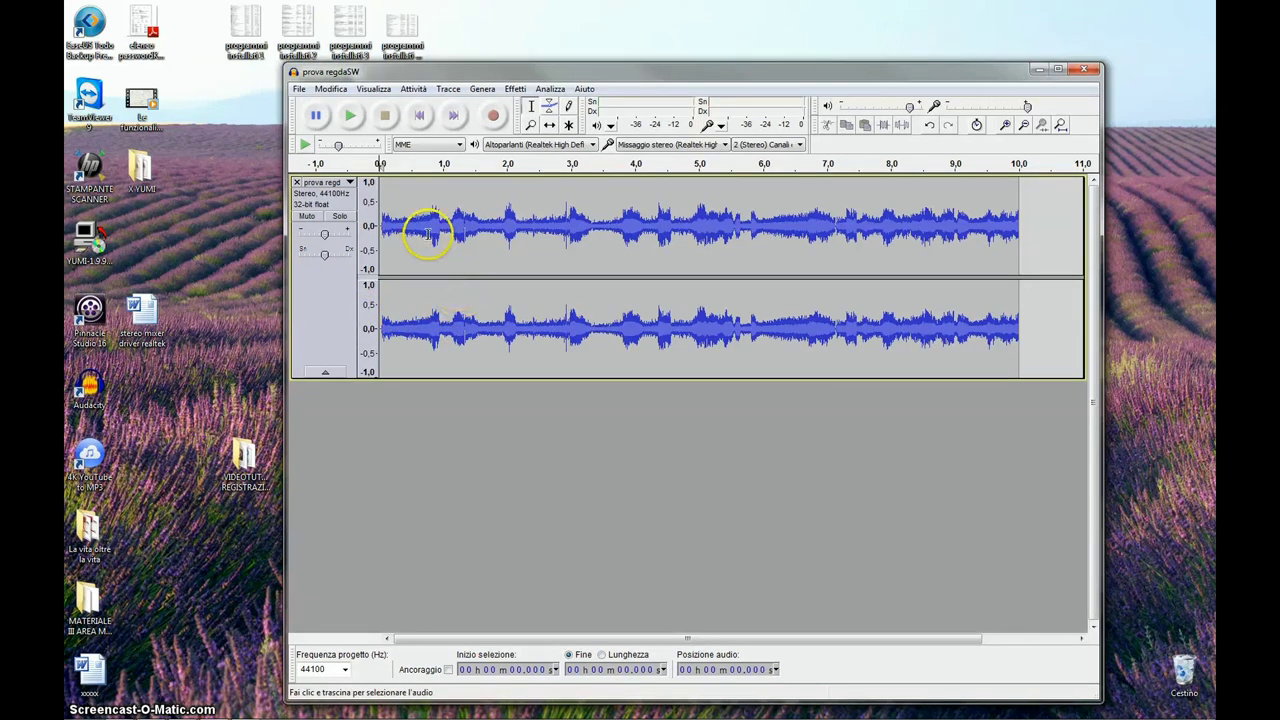
{"action": "left_click", "coordinate": [352, 117]}
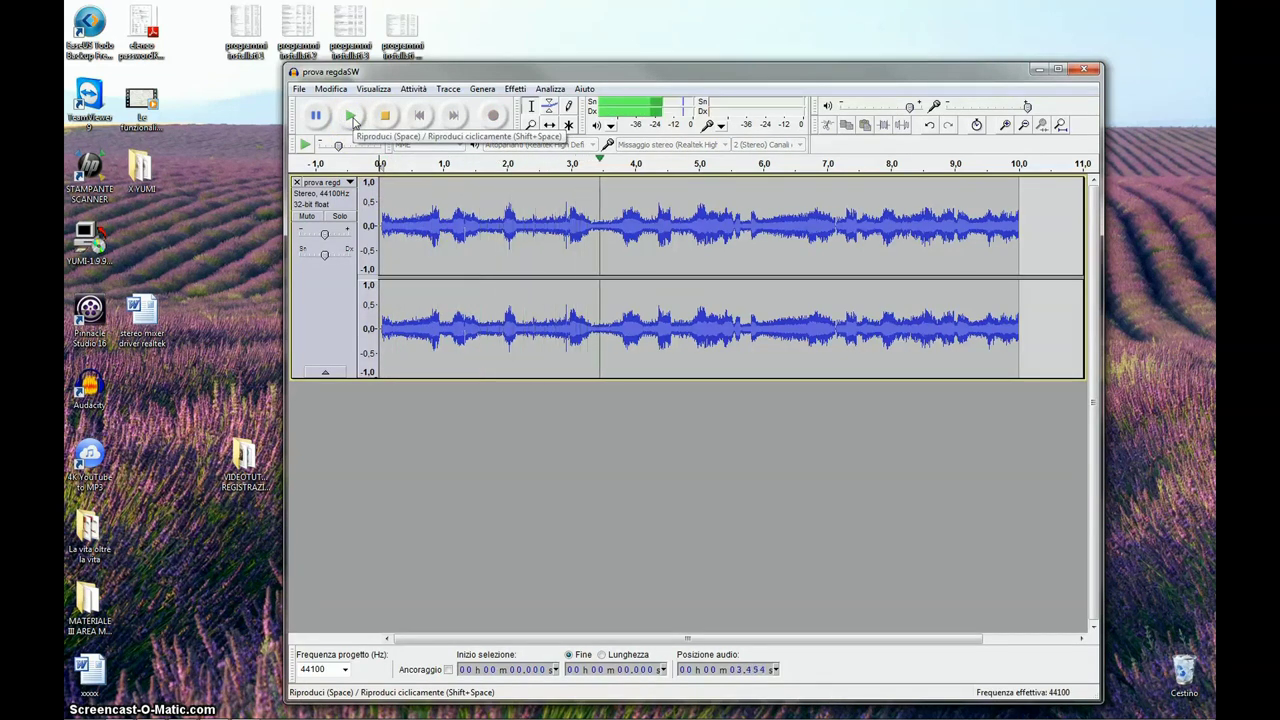
{"action": "left_click", "coordinate": [385, 116]}
{"action": "left_click", "coordinate": [420, 192]}
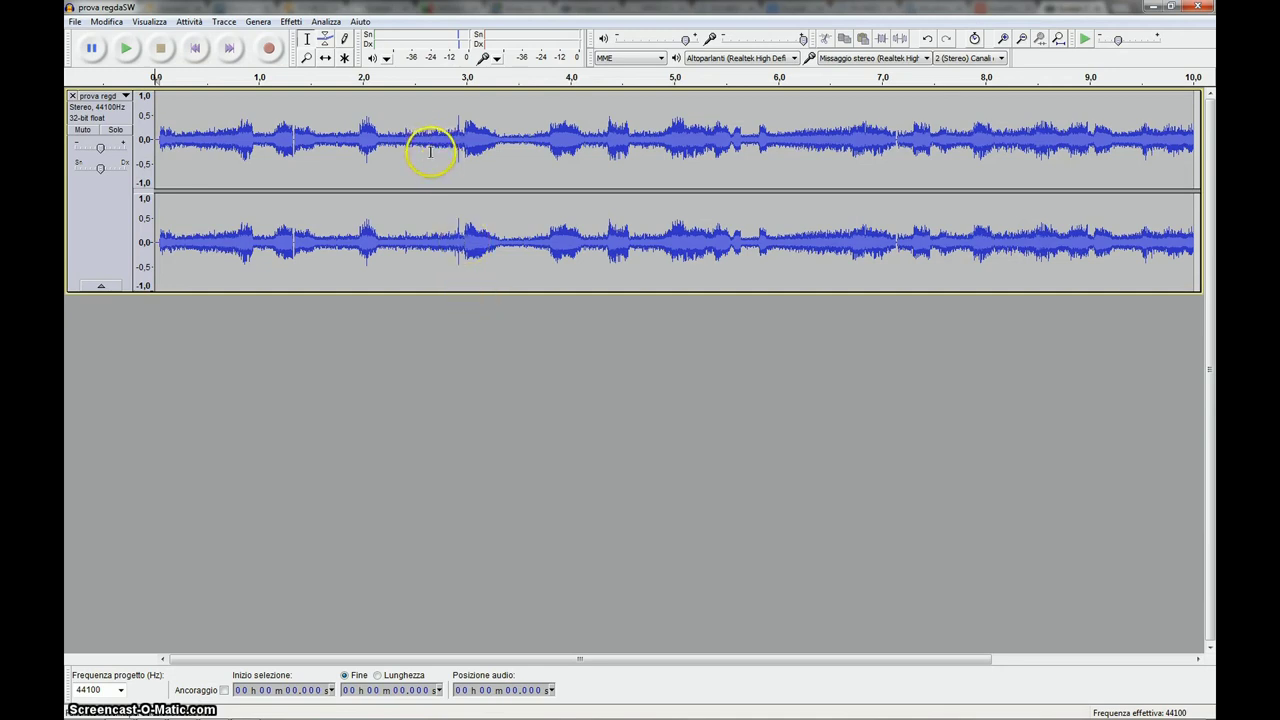
Step: Review the available effects, and listen to the first seconds of the track to find the background noise
{"action": "left_click", "coordinate": [291, 22]}
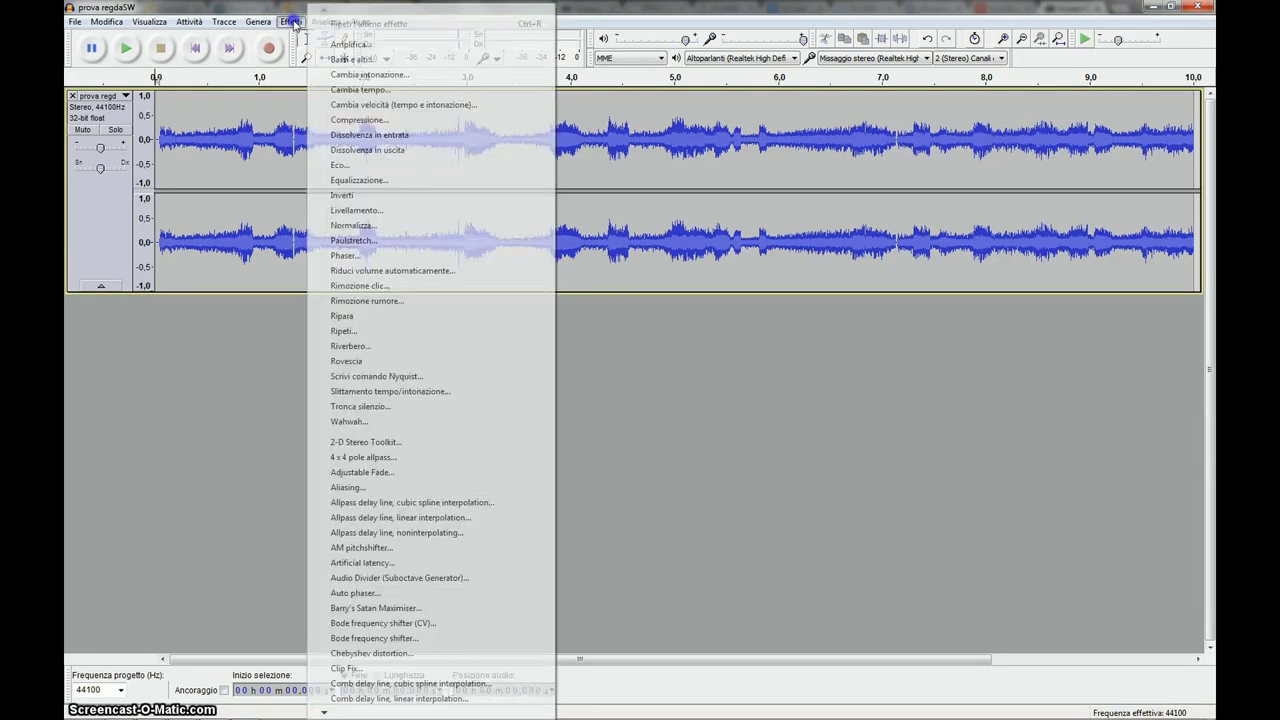
{"action": "left_click", "coordinate": [670, 315]}
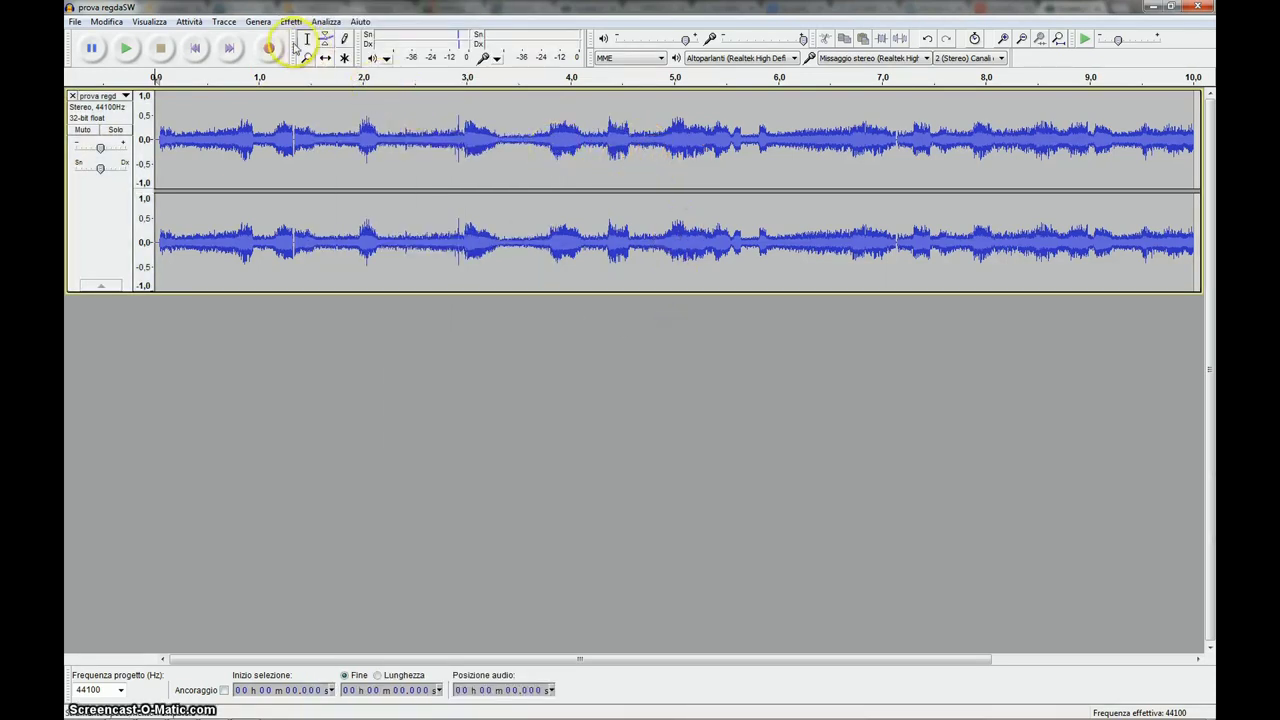
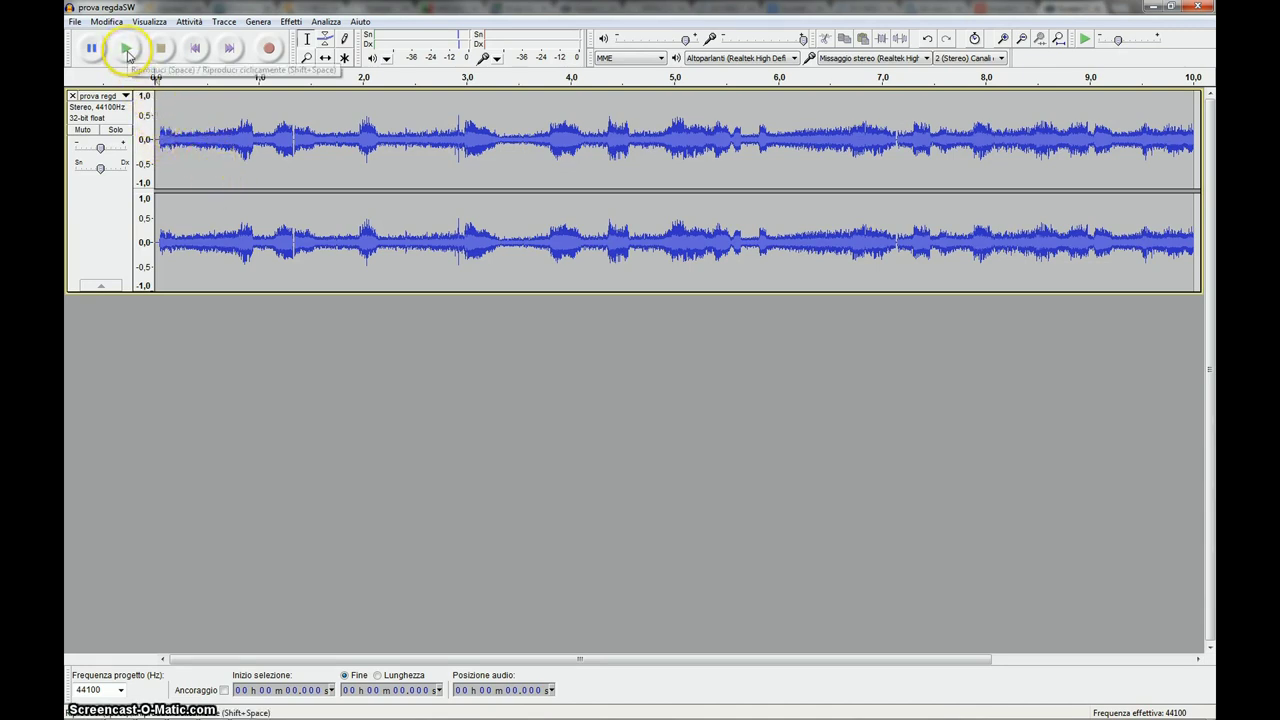
{"action": "left_click", "coordinate": [127, 49]}
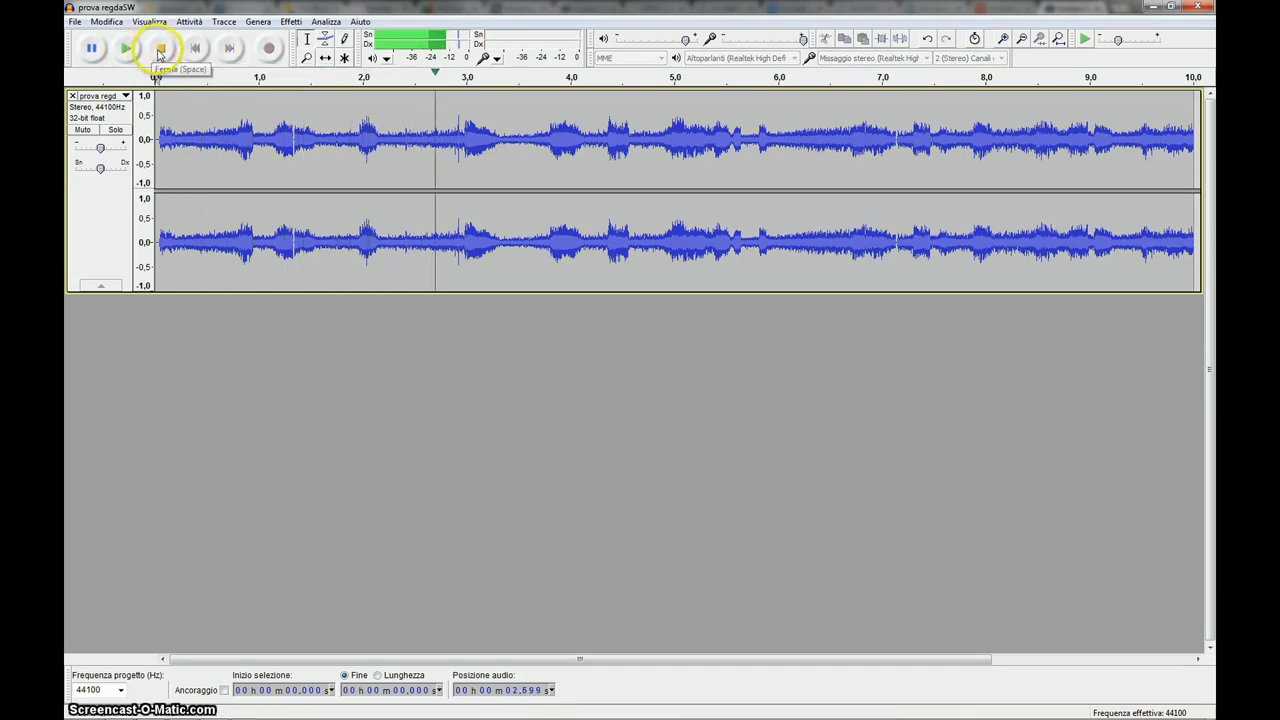
{"action": "left_click", "coordinate": [159, 50]}
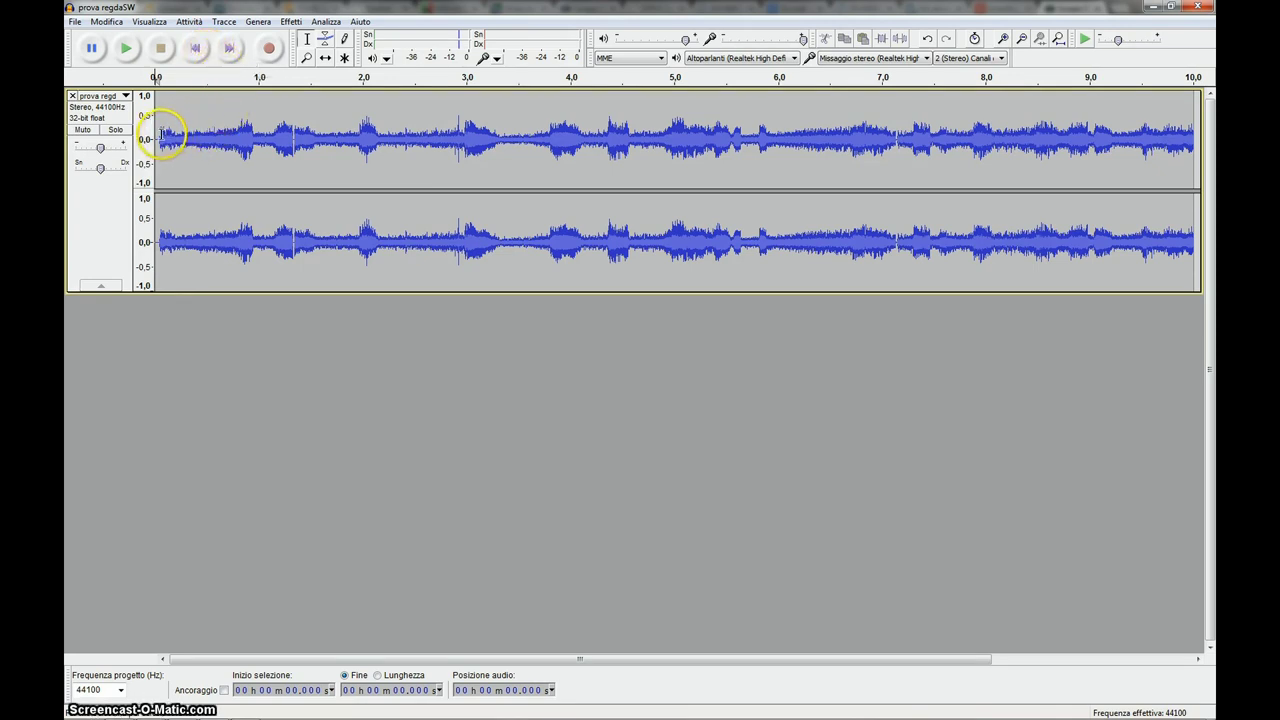
Step: Select the noise at the track's beginning, about 0.053 to 0.257 s, and capture it as the Rimozione rumore noise profile
{"action": "left_click_drag", "start_coordinate": [160, 136], "coordinate": [181, 140]}
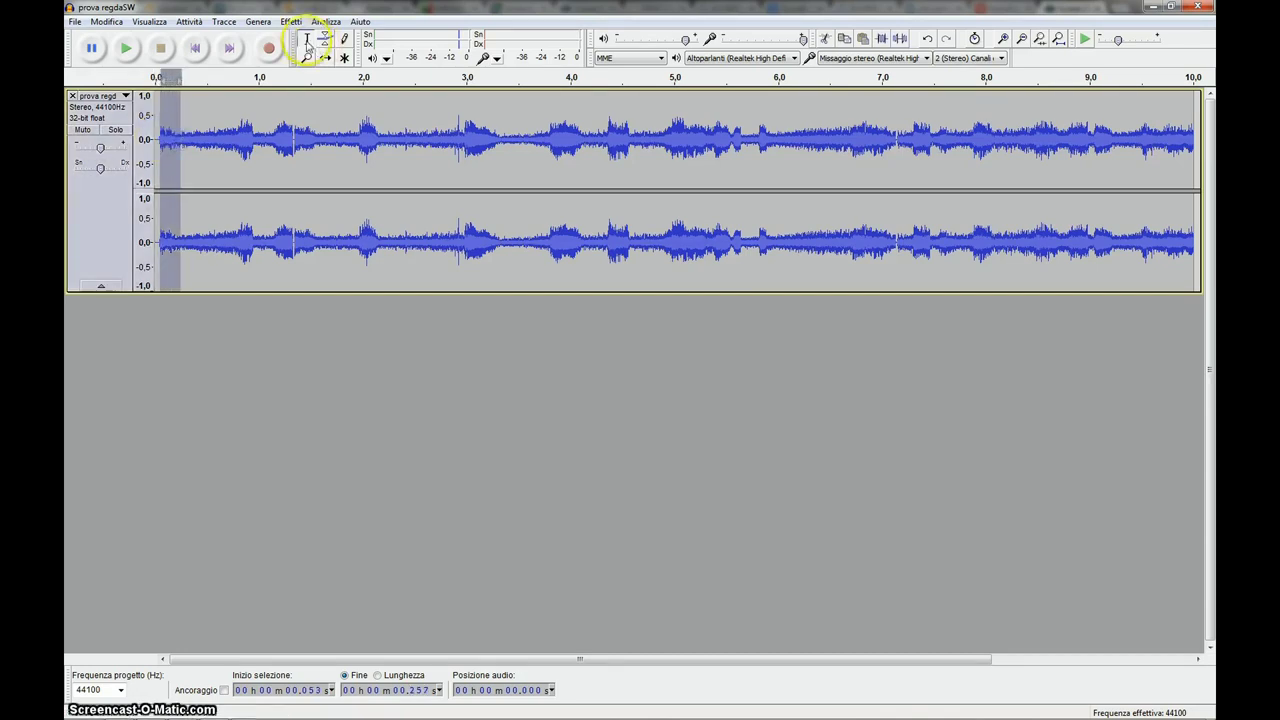
{"action": "left_click", "coordinate": [291, 21]}
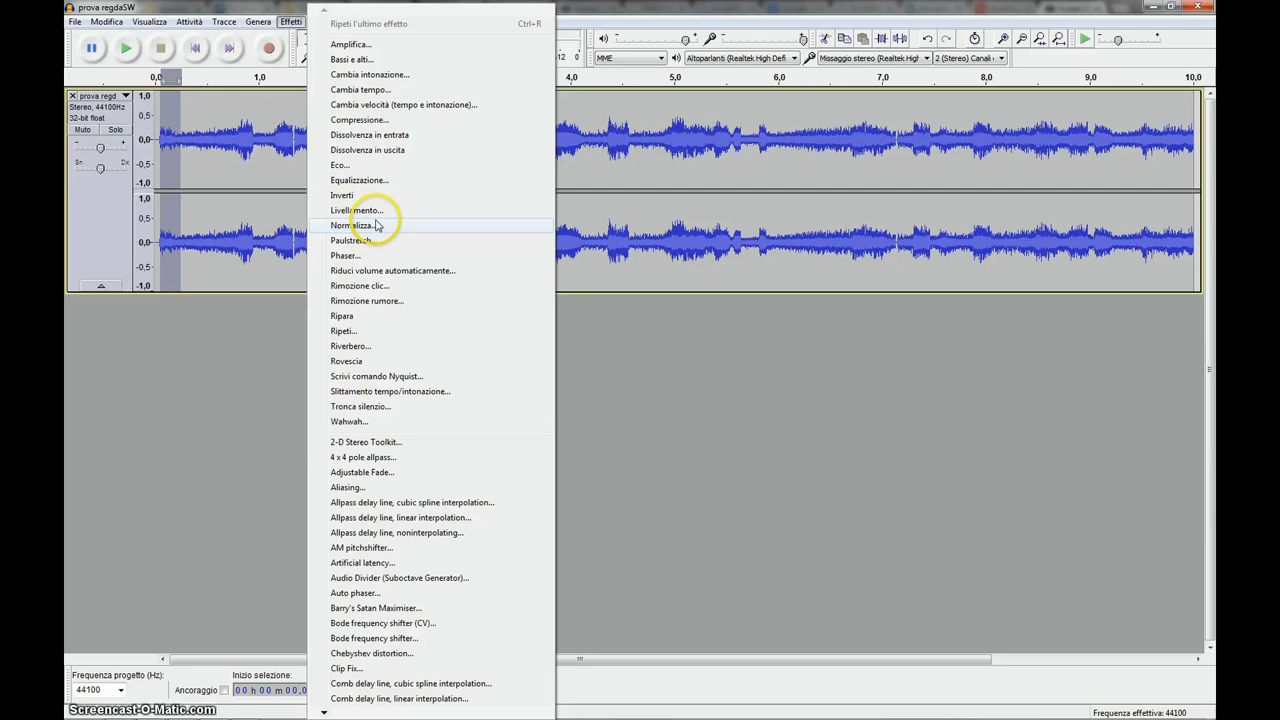
{"action": "left_click", "coordinate": [366, 301]}
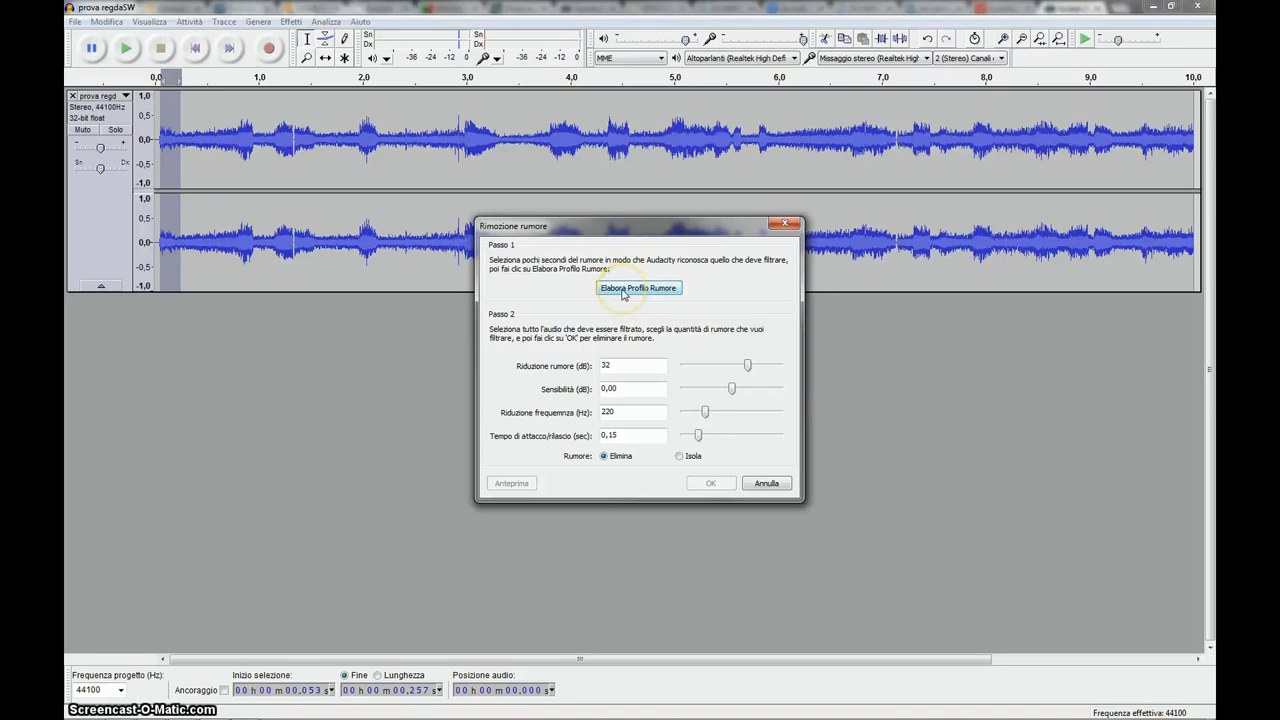
{"action": "left_click", "coordinate": [622, 290]}
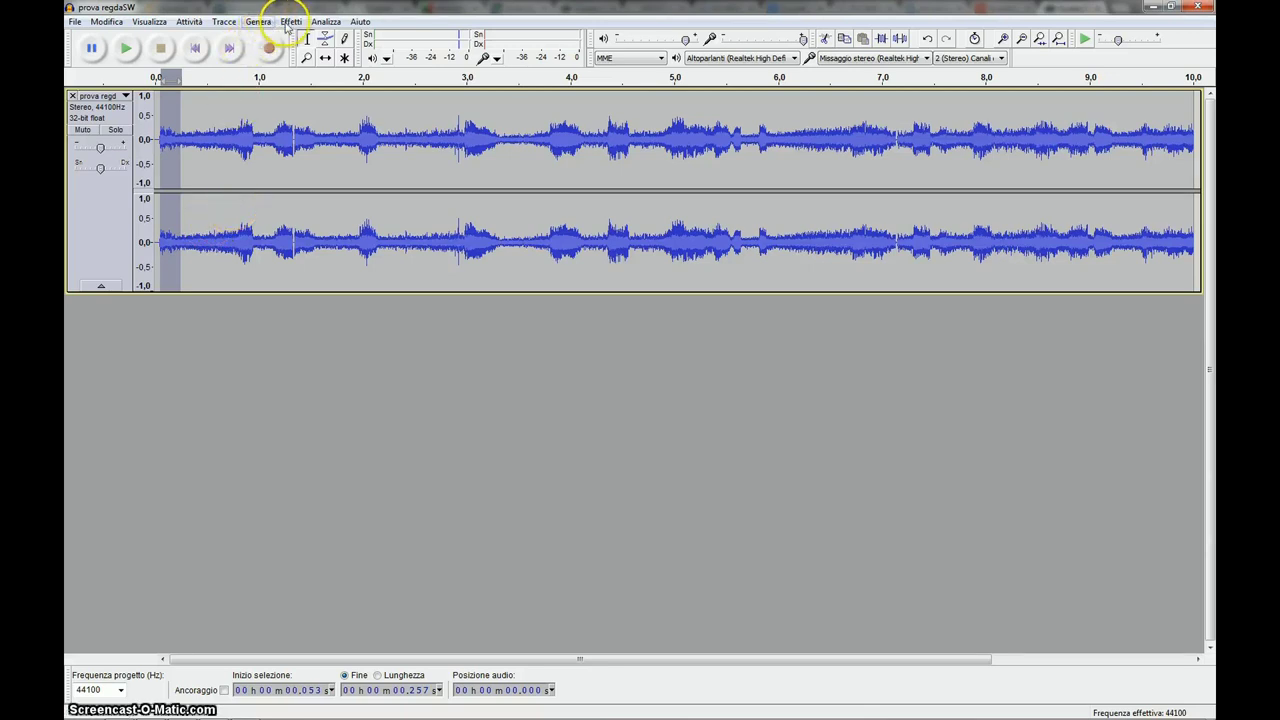
Step: Select the whole track, open Rimozione rumore, and listen to part of its preview with the current settings
{"action": "left_click", "coordinate": [104, 22]}
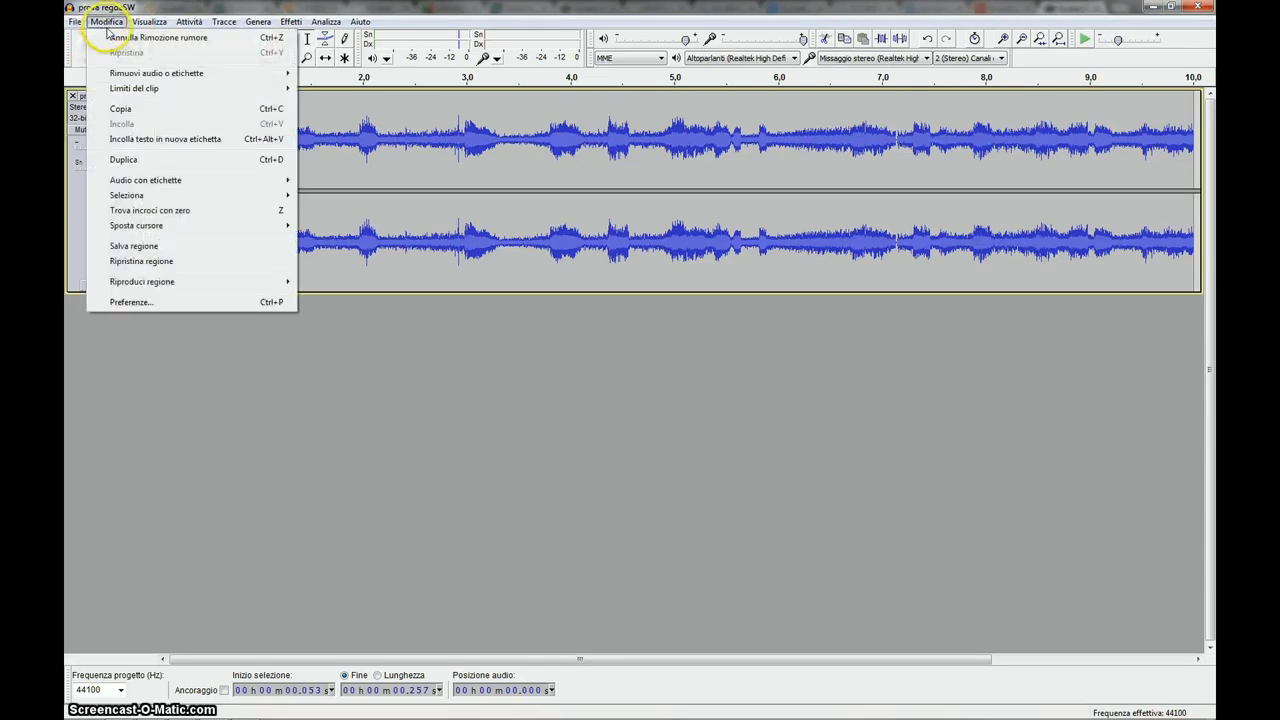
{"action": "mouse_move", "coordinate": [171, 197]}
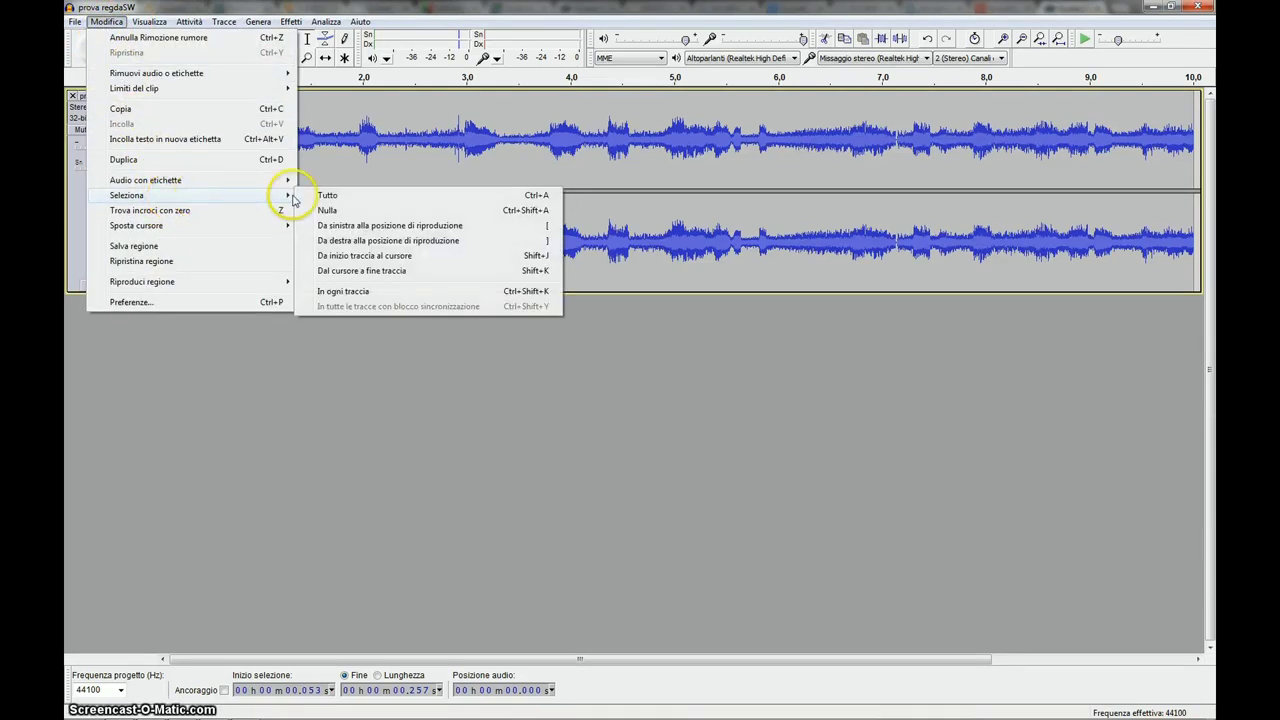
{"action": "left_click", "coordinate": [328, 195]}
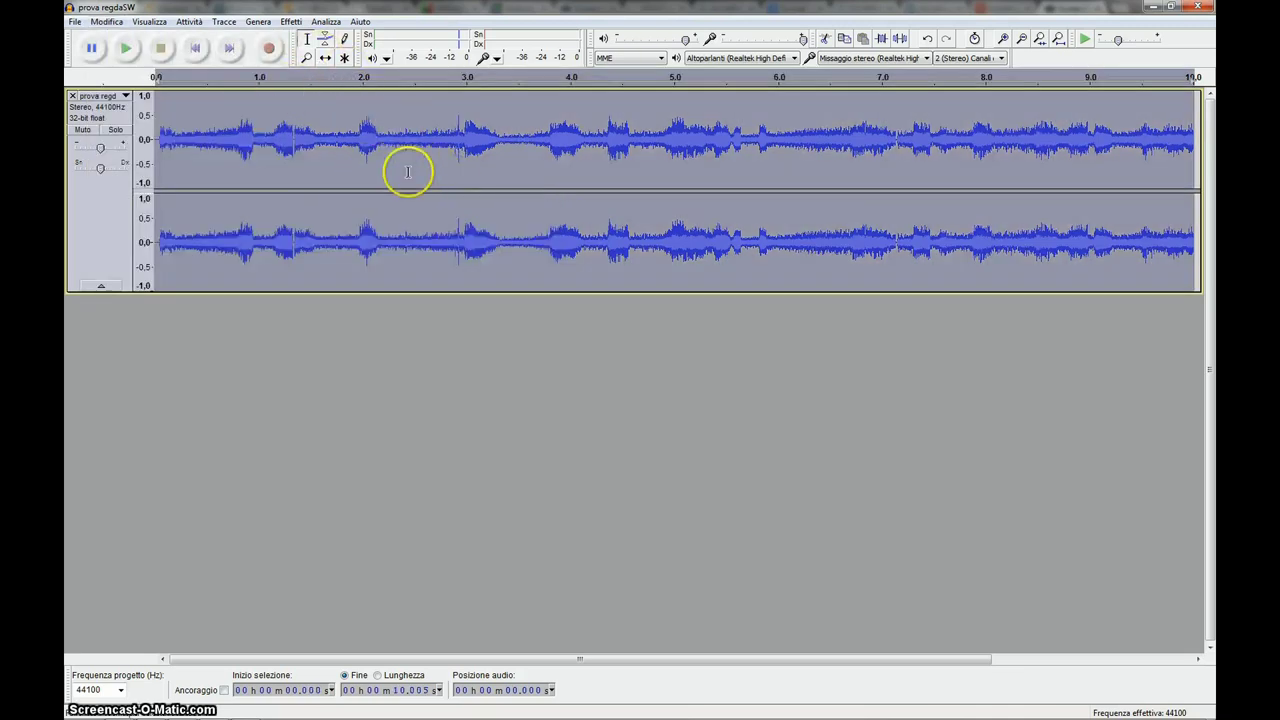
{"action": "left_click", "coordinate": [290, 21]}
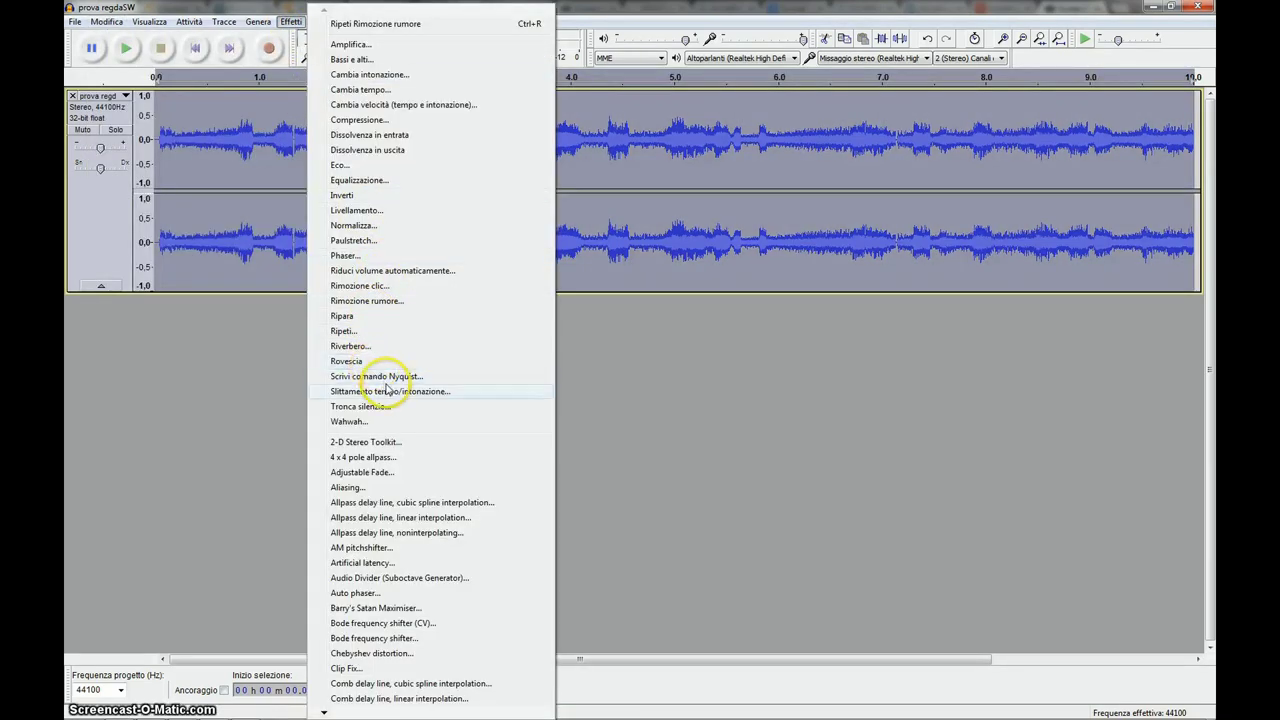
{"action": "left_click", "coordinate": [368, 300]}
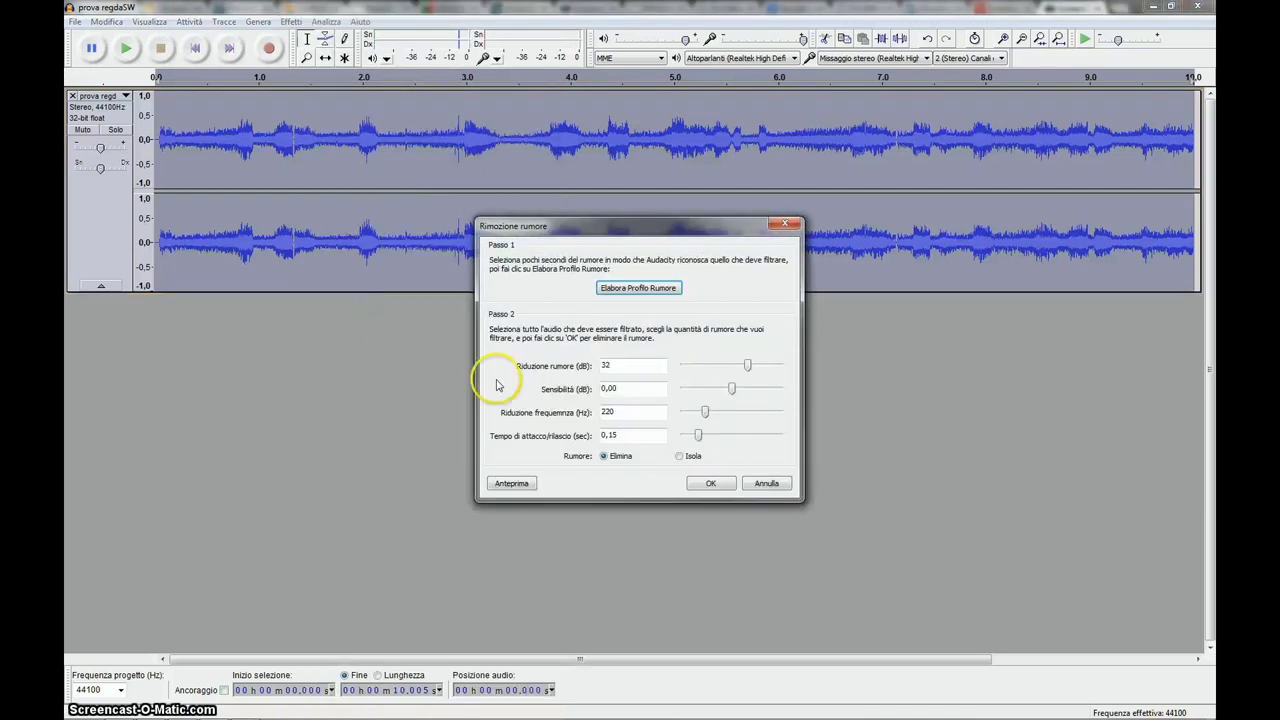
{"action": "left_click", "coordinate": [517, 486]}
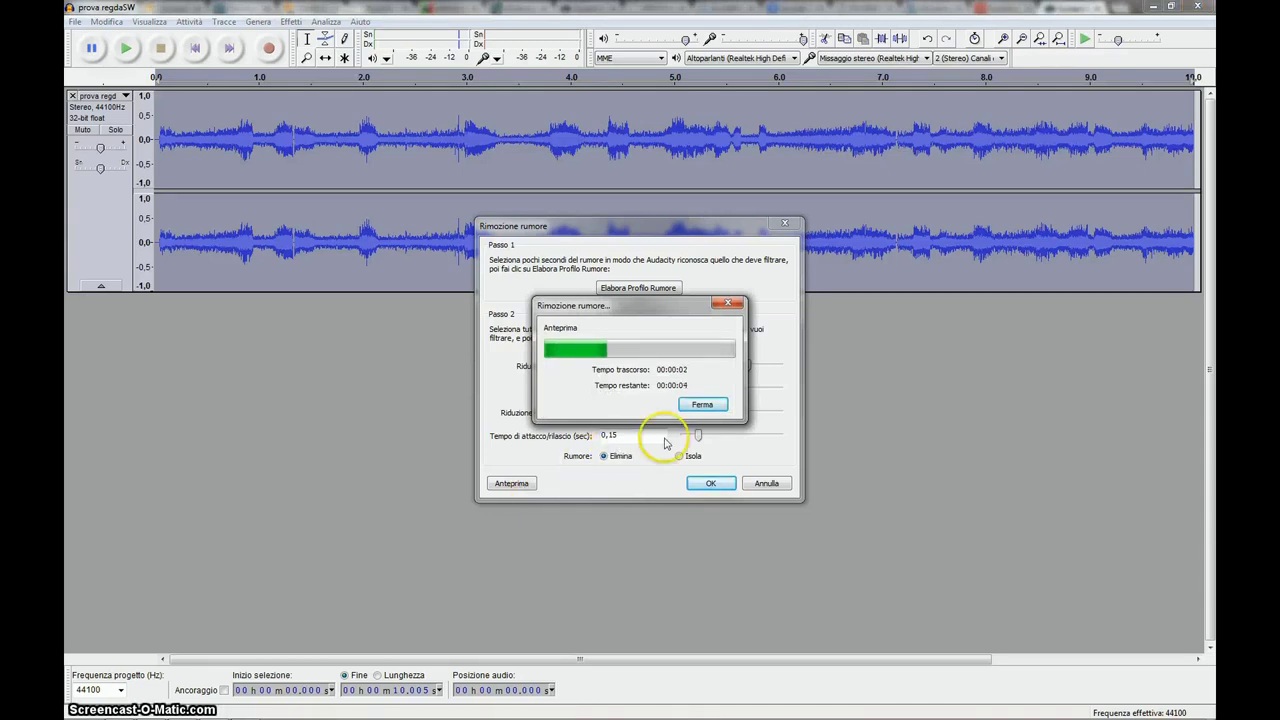
{"action": "left_click", "coordinate": [701, 404]}
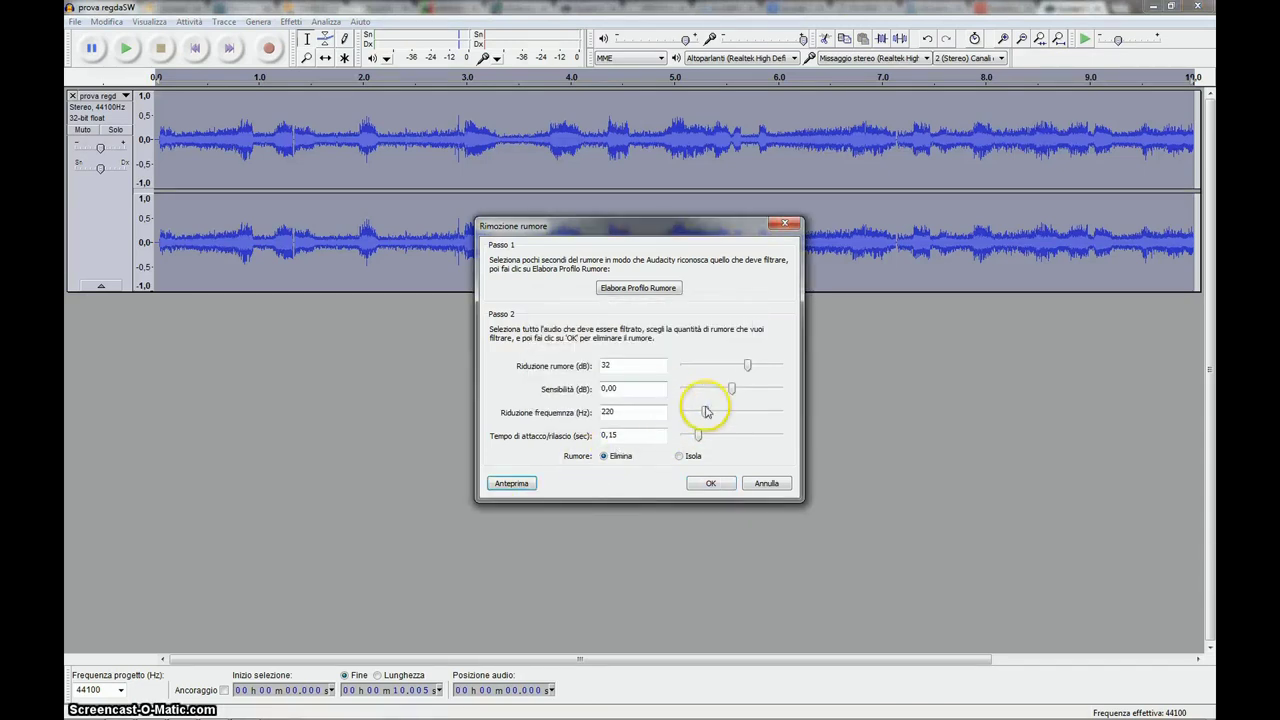
Step: Apply Rimozione rumore with noise reduction at 34 dB, frequency smoothing at 390 Hz and a longer attack/release time, using Elimina
{"action": "left_click", "coordinate": [751, 363]}
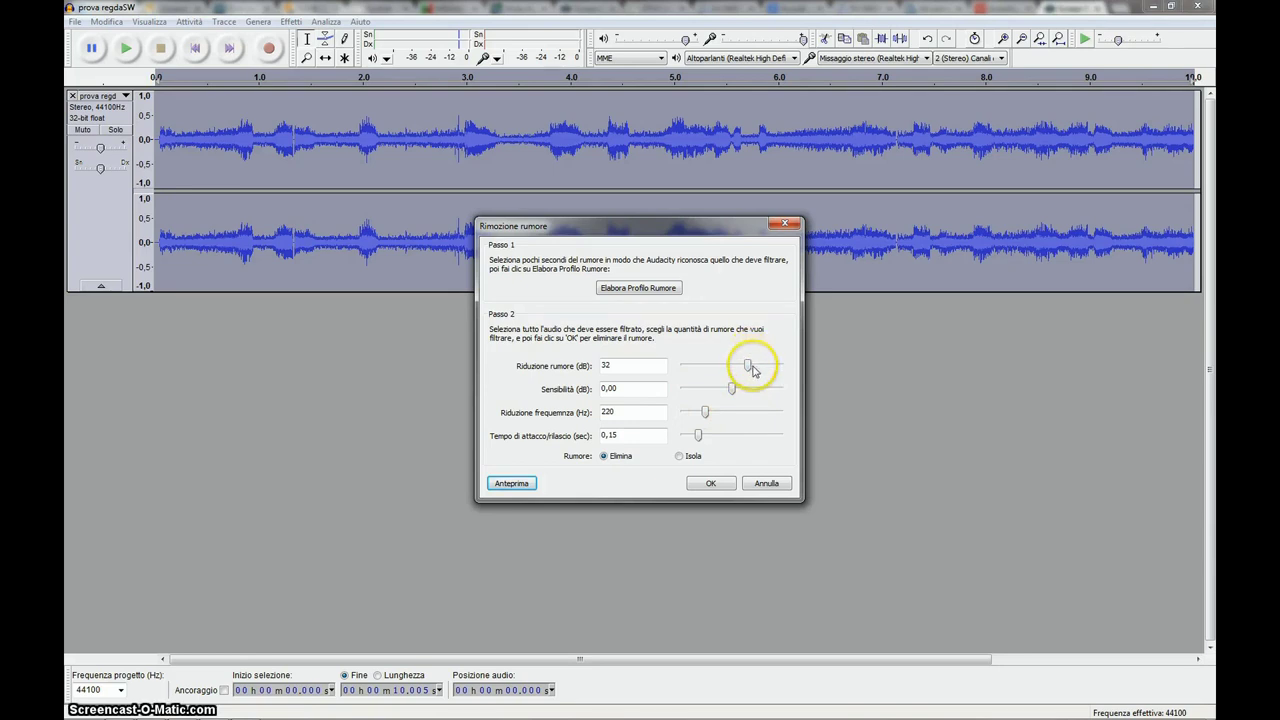
{"action": "left_click_drag", "start_coordinate": [749, 367], "coordinate": [734, 367]}
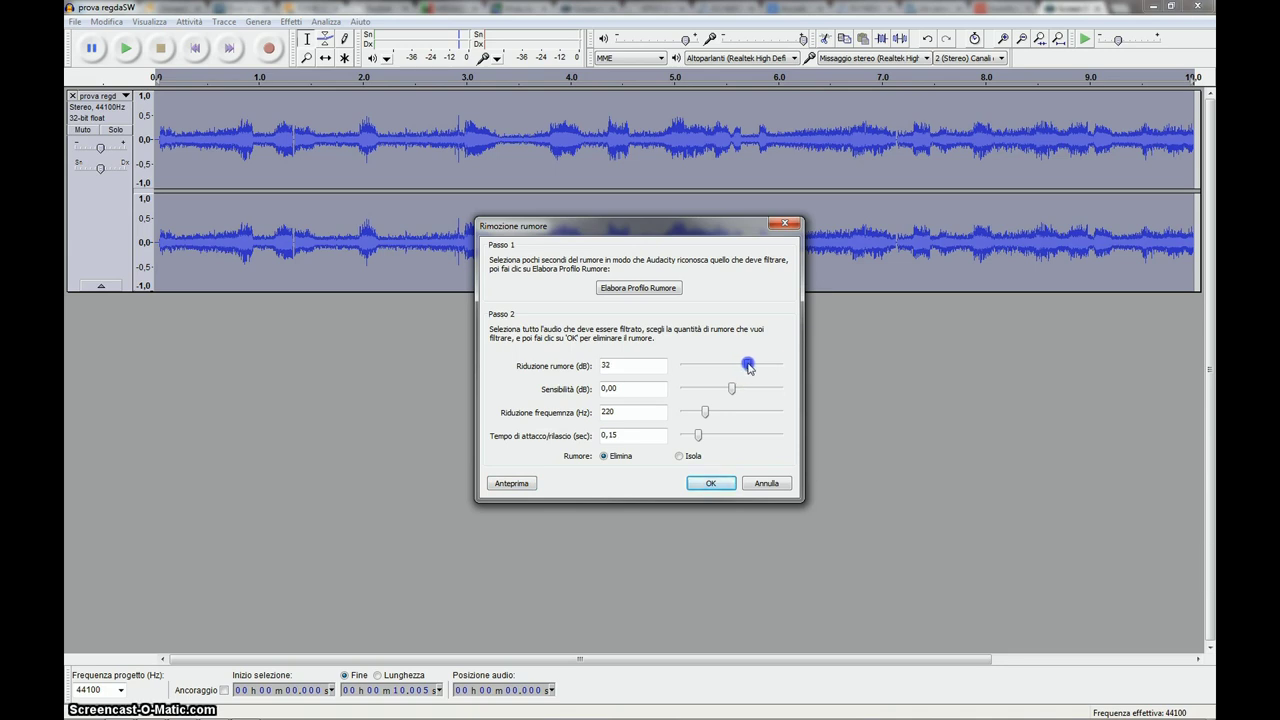
{"action": "left_click_drag", "start_coordinate": [749, 367], "coordinate": [746, 366]}
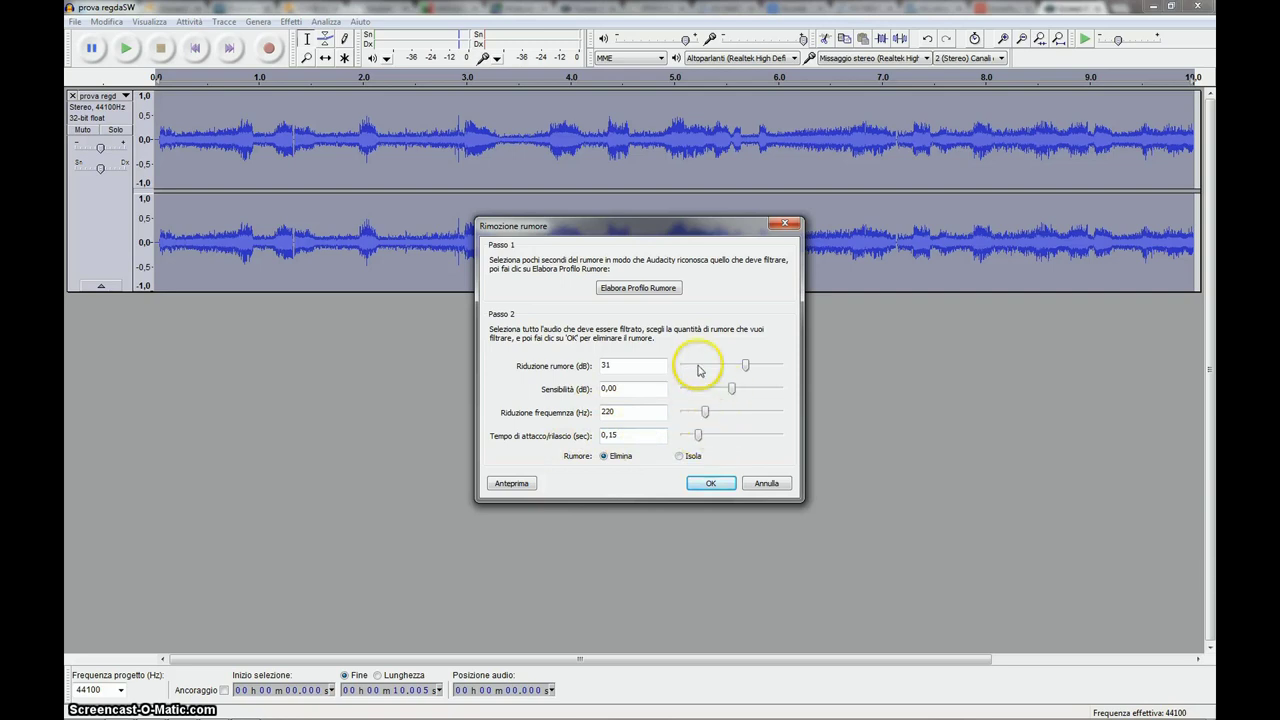
{"action": "left_click_drag", "start_coordinate": [708, 411], "coordinate": [713, 408]}
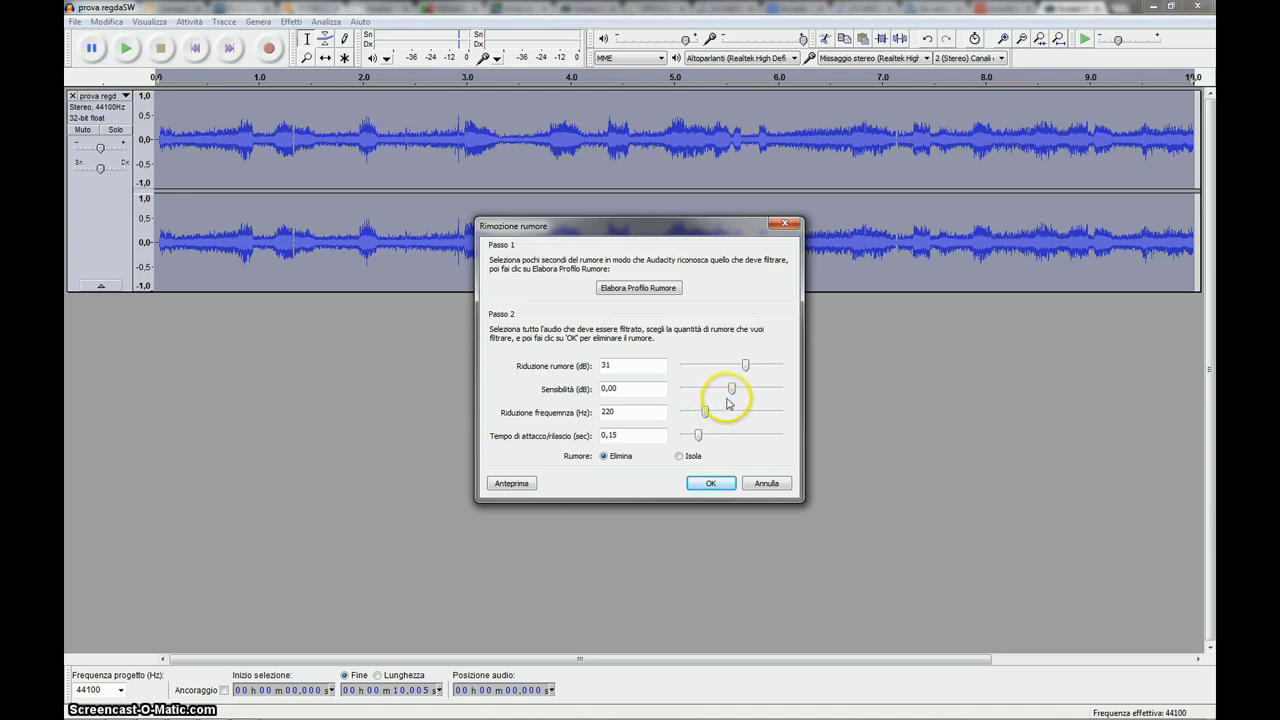
{"action": "left_click_drag", "start_coordinate": [745, 370], "coordinate": [752, 366]}
{"action": "left_click", "coordinate": [706, 411]}
{"action": "left_click_drag", "start_coordinate": [698, 435], "coordinate": [701, 436]}
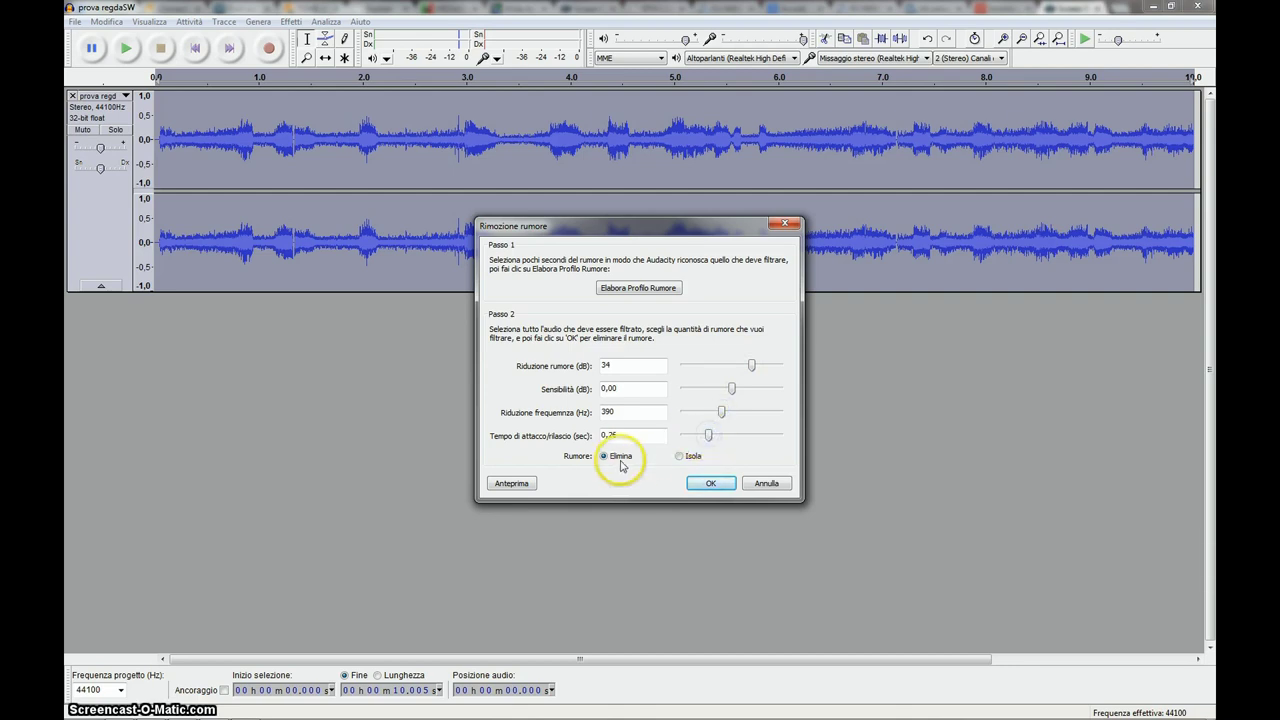
{"action": "left_click", "coordinate": [710, 484]}
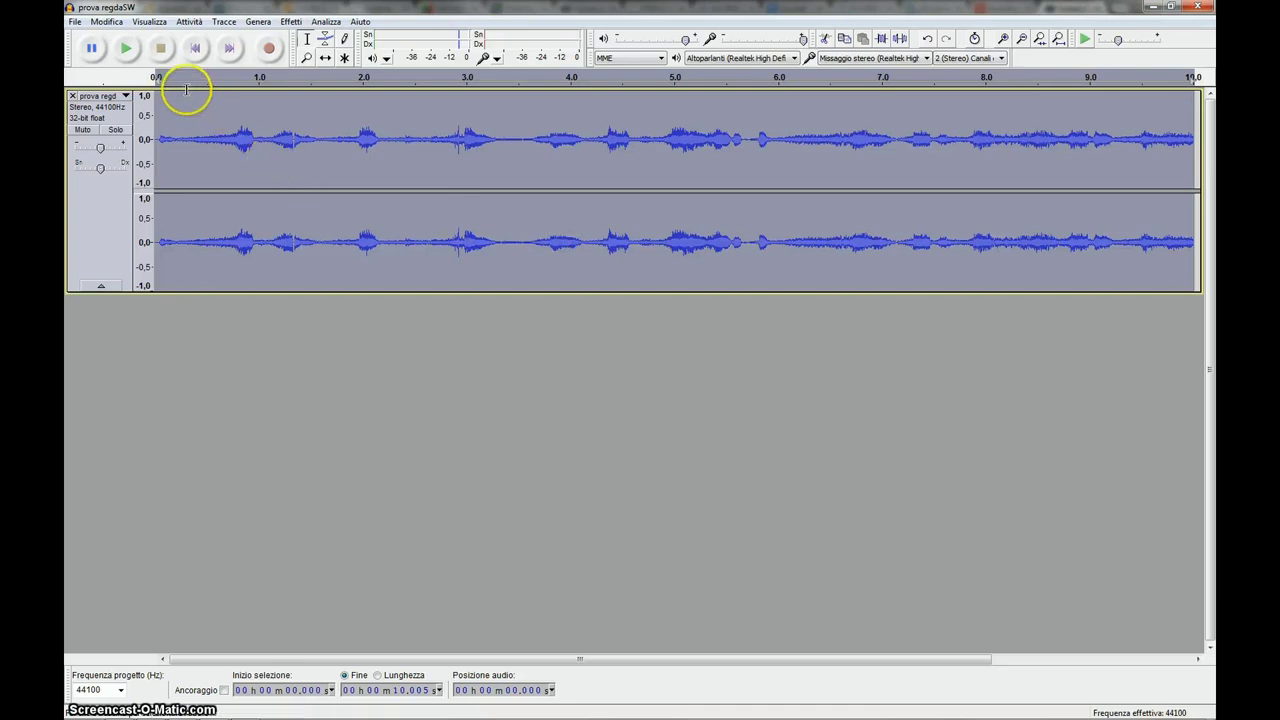
Step: Listen to the noise-reduced track, stop playback, and clear the whole-track selection
{"action": "left_click", "coordinate": [127, 50]}
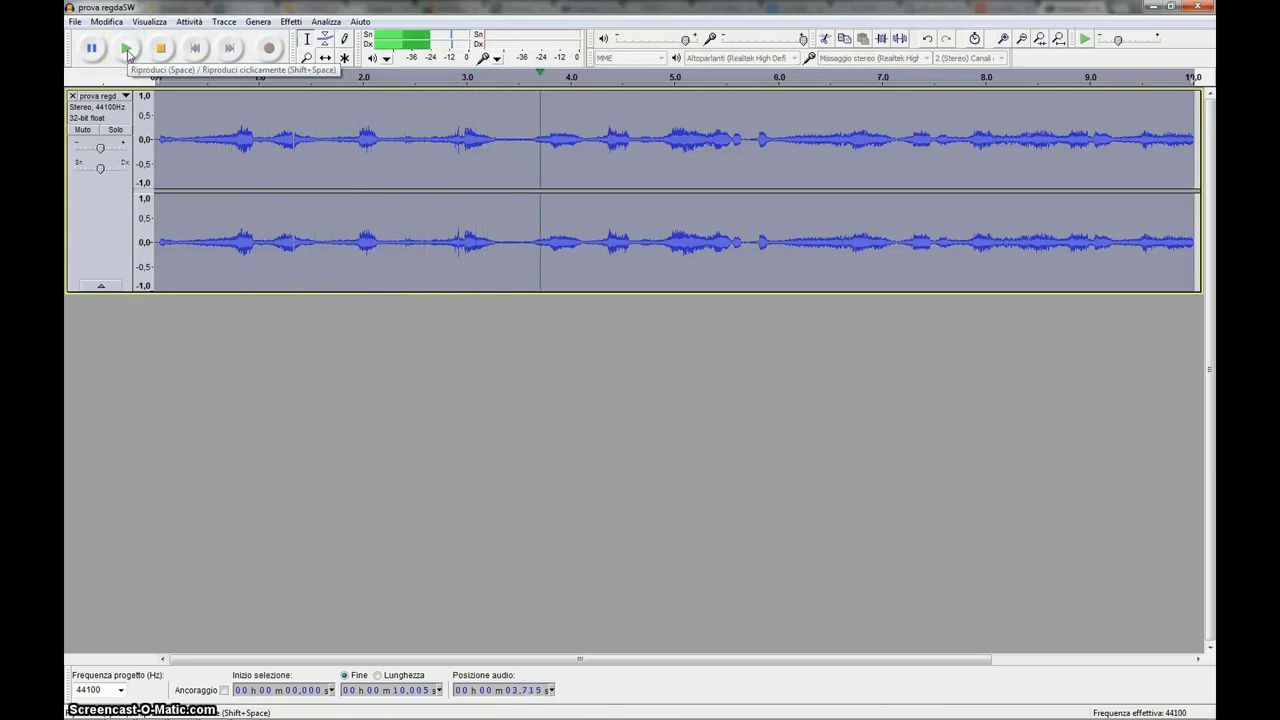
{"action": "left_click", "coordinate": [157, 50]}
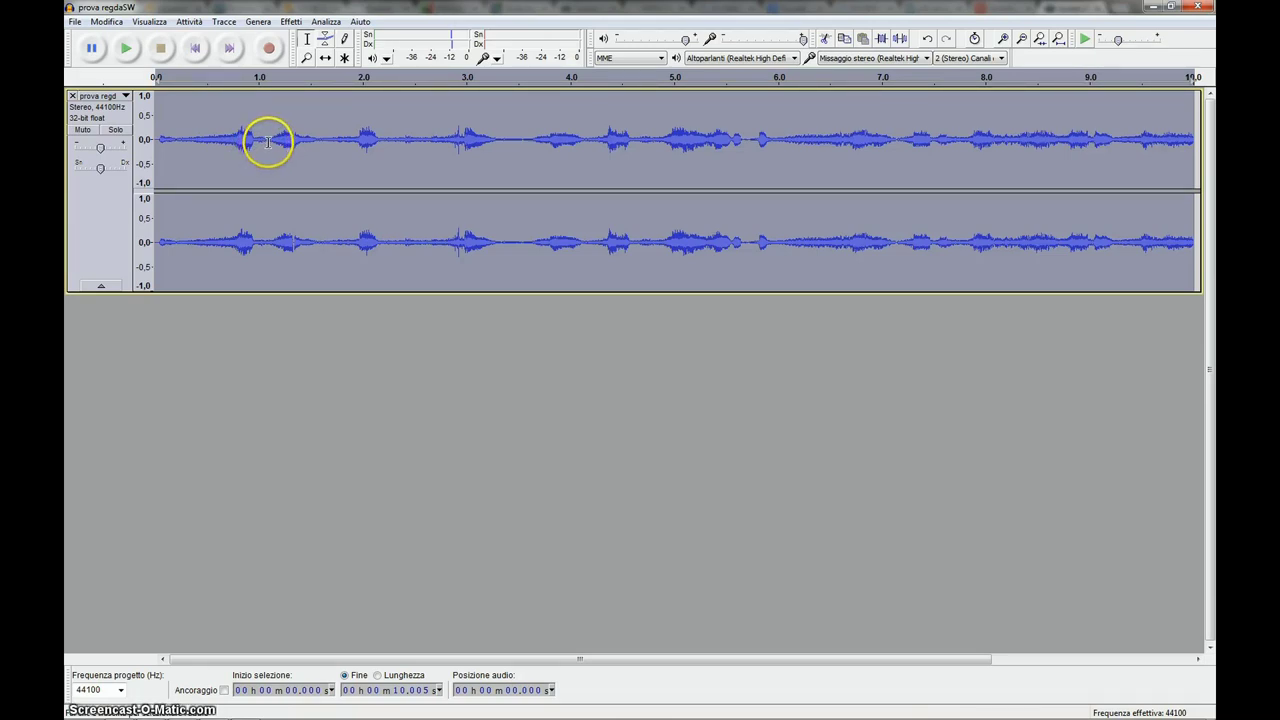
{"action": "left_click", "coordinate": [239, 177]}
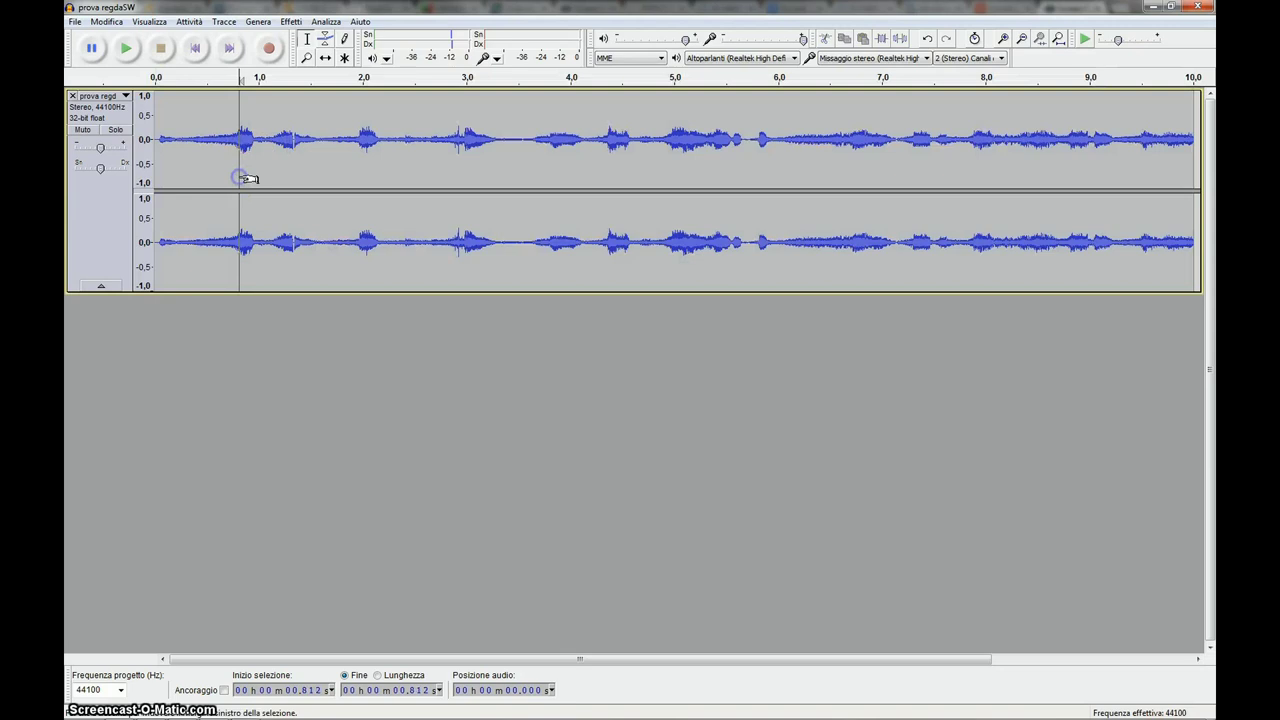
Step: Select the audio from about 0.502 to 1.122 s and amplify it by 14.5 dB with clipping allowed, previewing it before applying
{"action": "left_click_drag", "start_coordinate": [207, 135], "coordinate": [270, 141]}
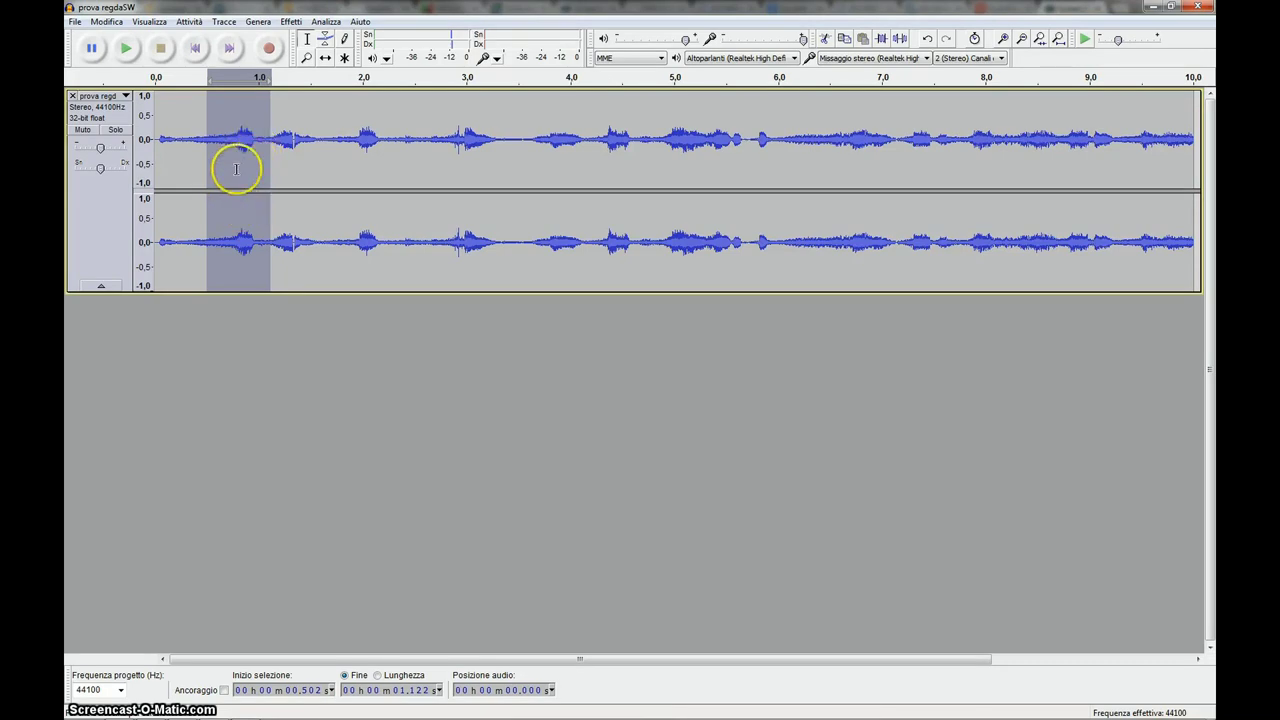
{"action": "left_click", "coordinate": [291, 22]}
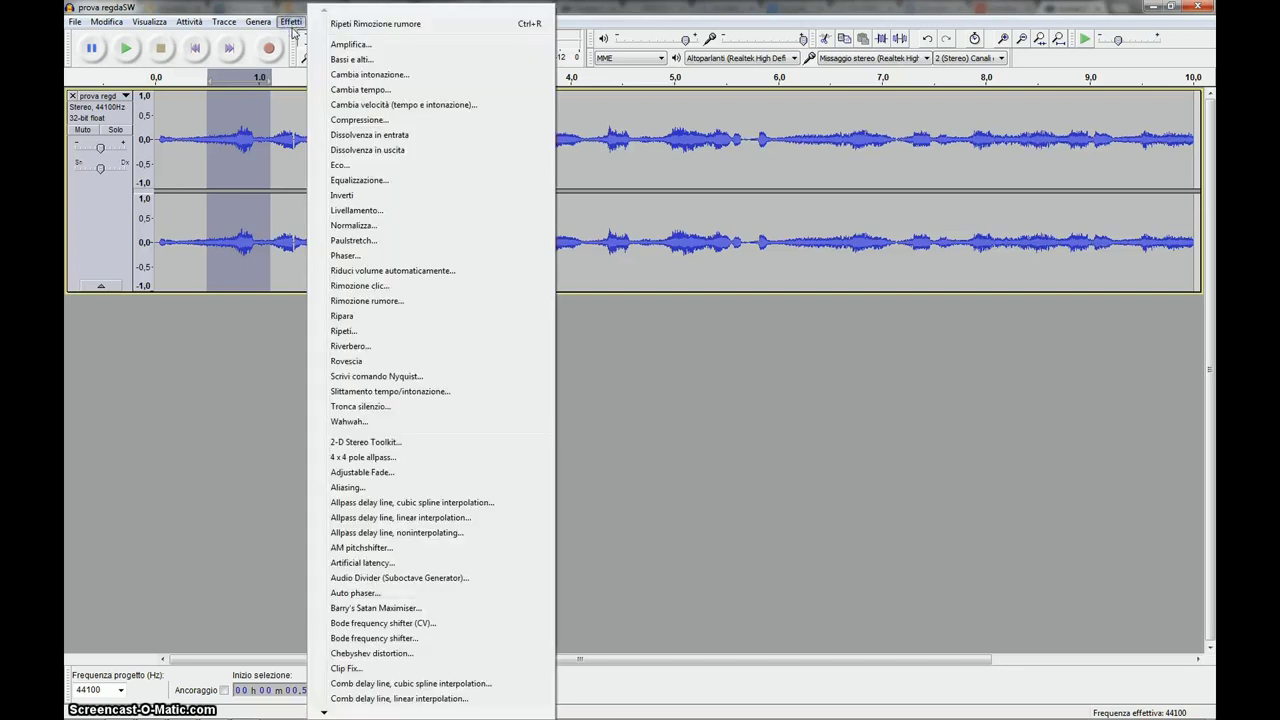
{"action": "left_click", "coordinate": [349, 45]}
{"action": "left_click_drag", "start_coordinate": [659, 343], "coordinate": [656, 345]}
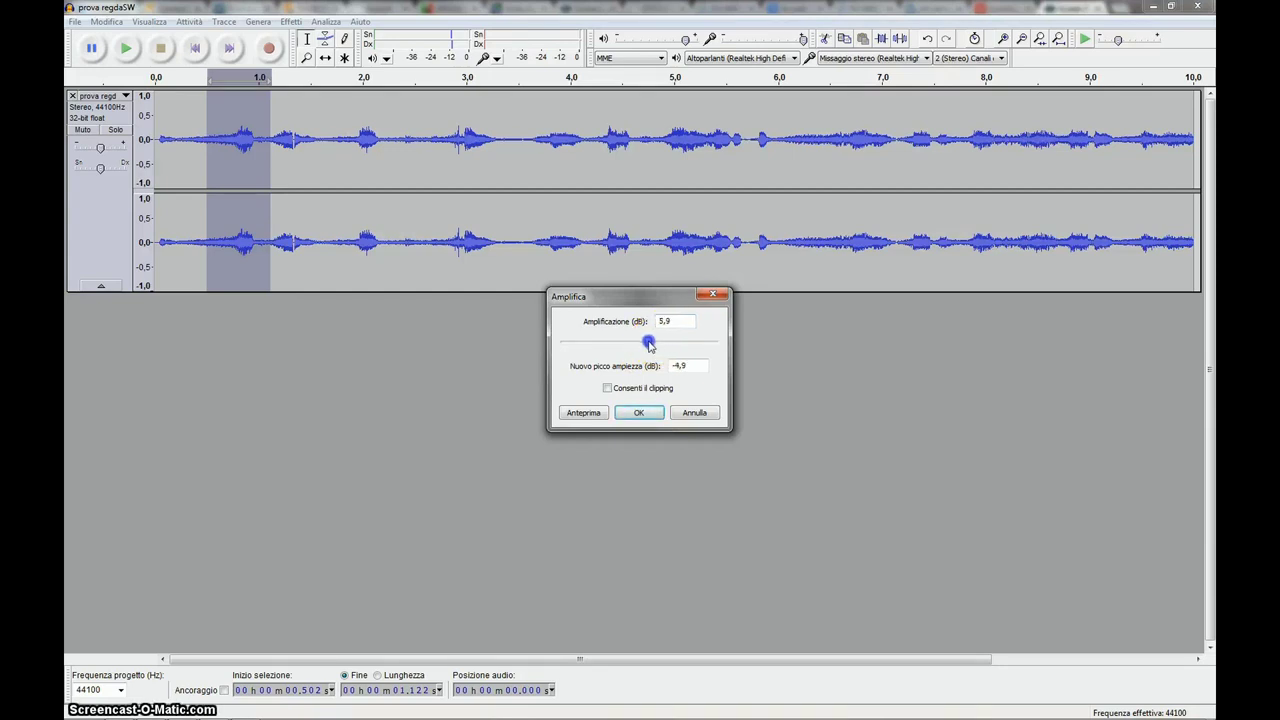
{"action": "left_click", "coordinate": [649, 415]}
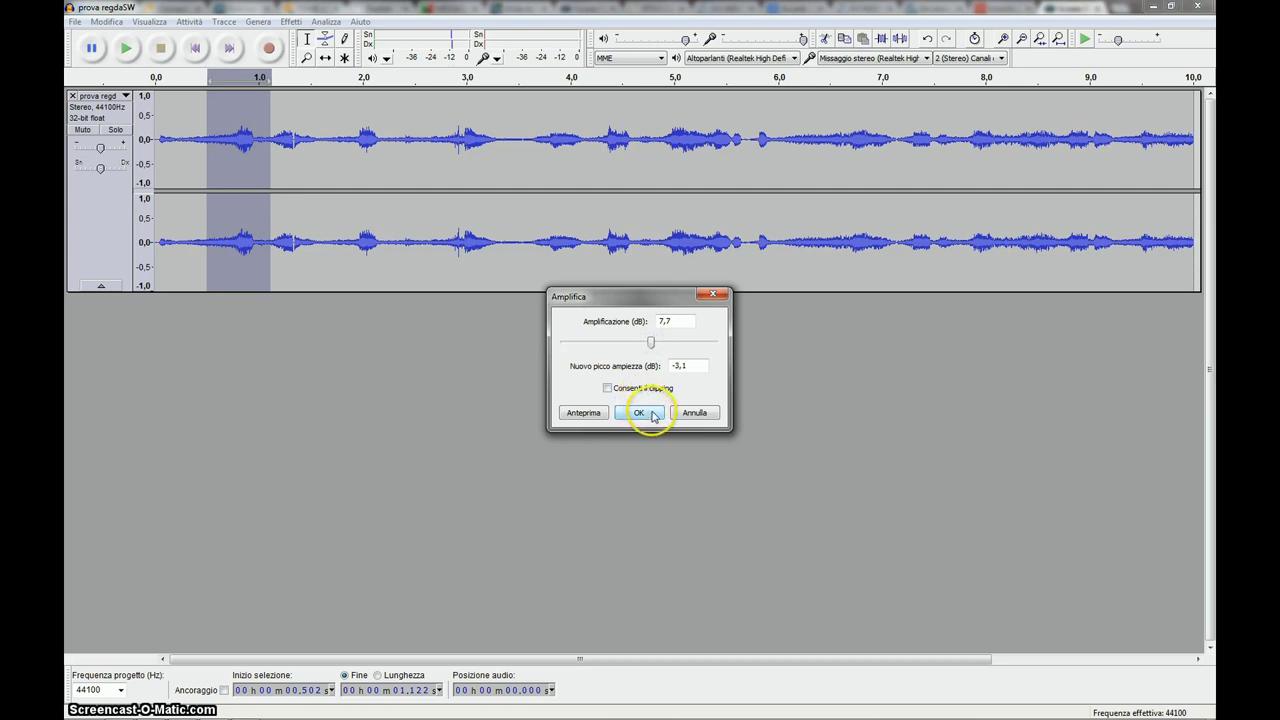
{"action": "left_click_drag", "start_coordinate": [651, 345], "coordinate": [661, 345]}
{"action": "left_click", "coordinate": [672, 337]}
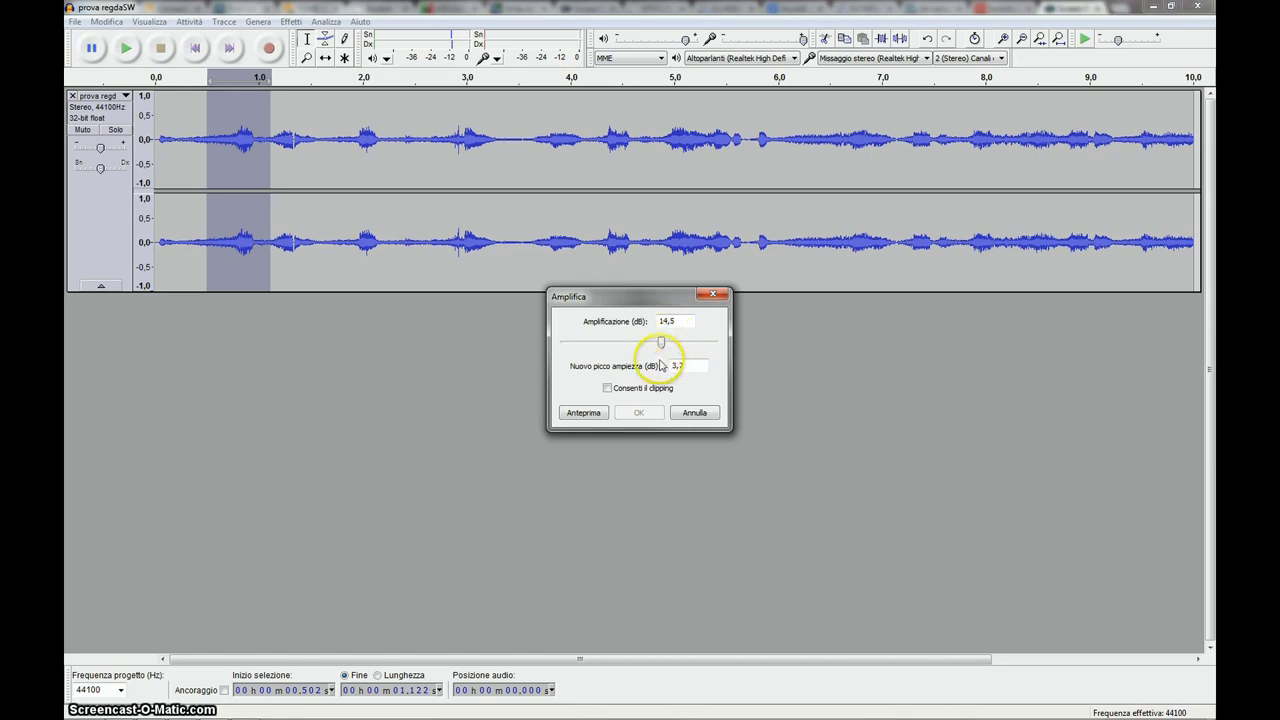
{"action": "left_click", "coordinate": [608, 389]}
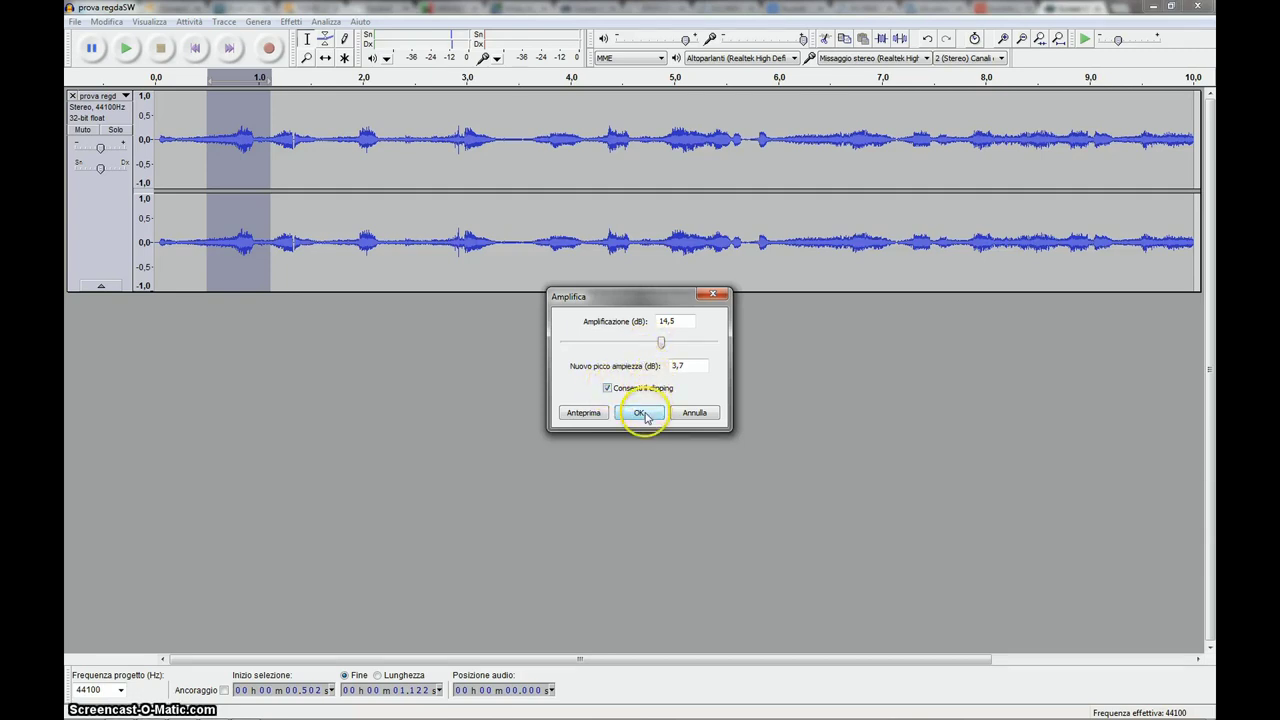
{"action": "left_click", "coordinate": [596, 414]}
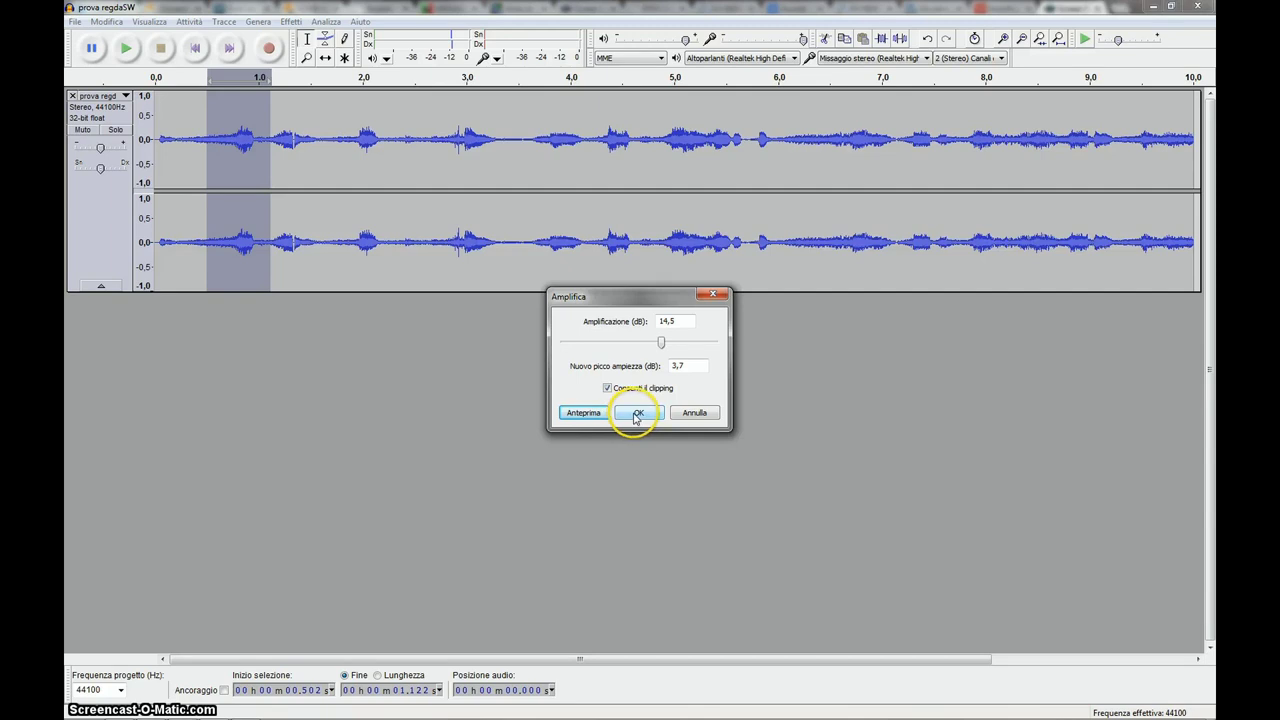
{"action": "left_click", "coordinate": [637, 413]}
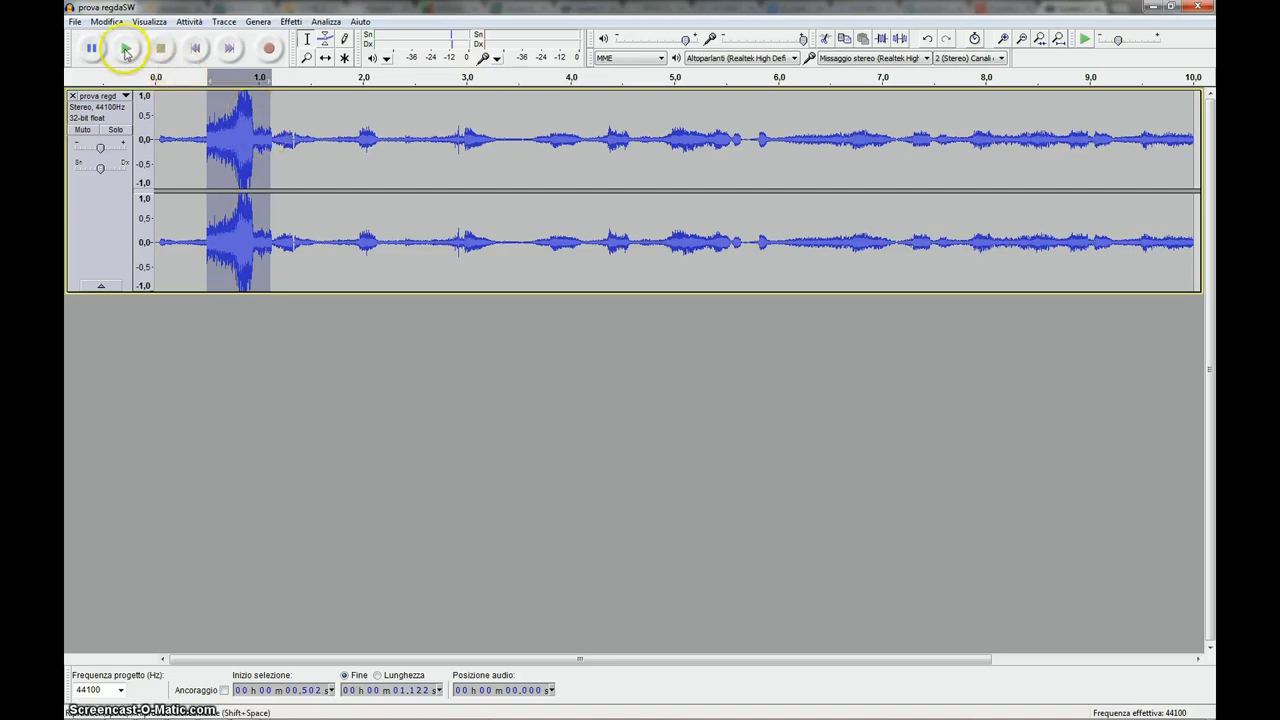
Step: Play the amplified section twice to hear the volume change, and stop playback
{"action": "left_click", "coordinate": [126, 50]}
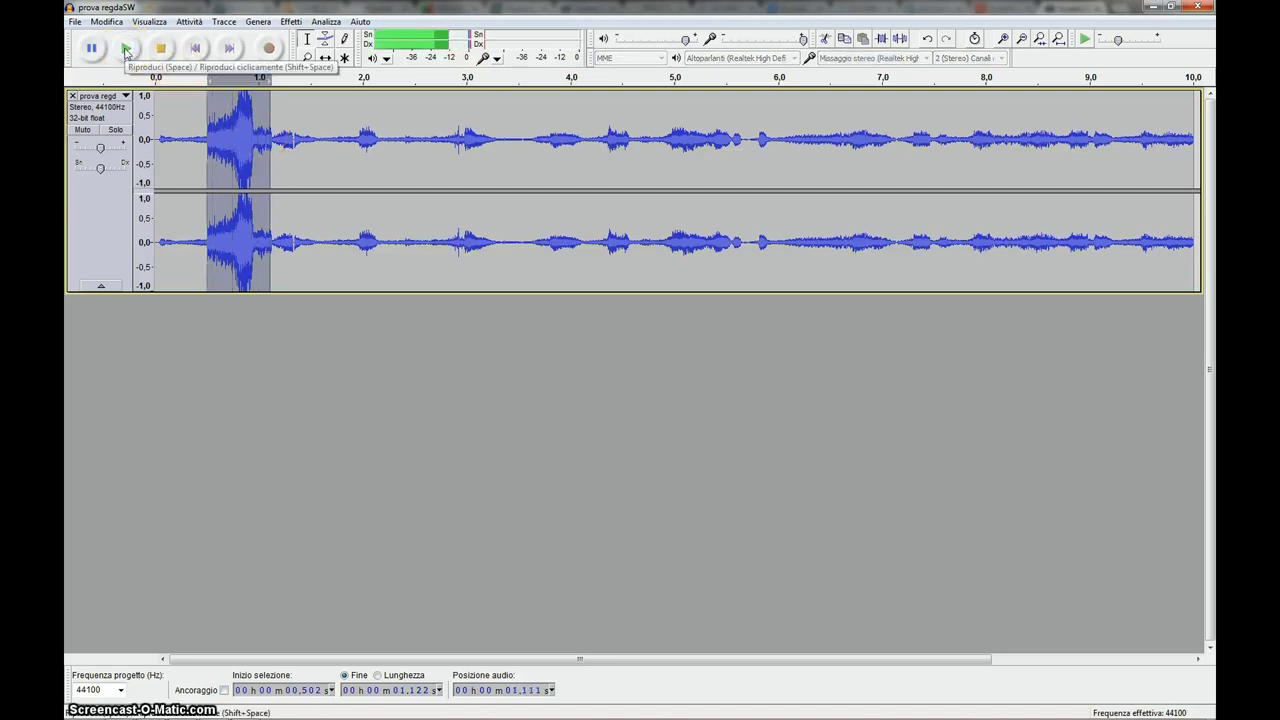
{"action": "left_click", "coordinate": [126, 50]}
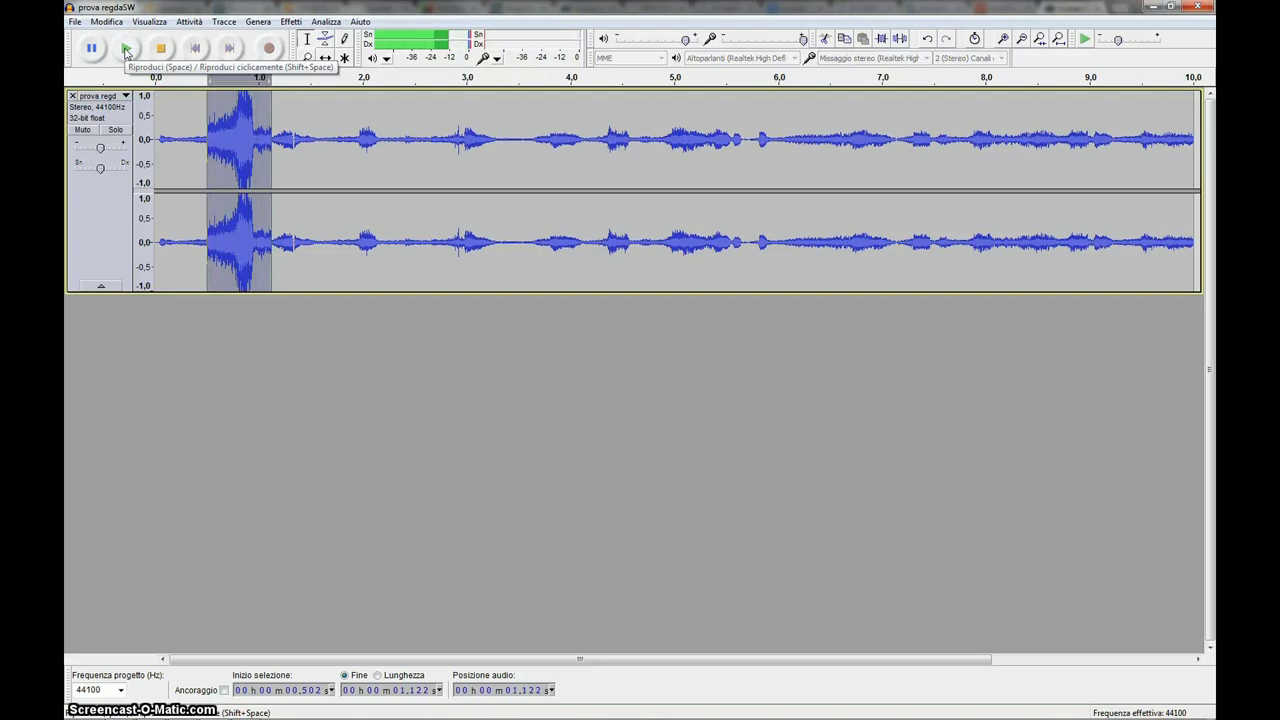
{"action": "left_click", "coordinate": [160, 50]}
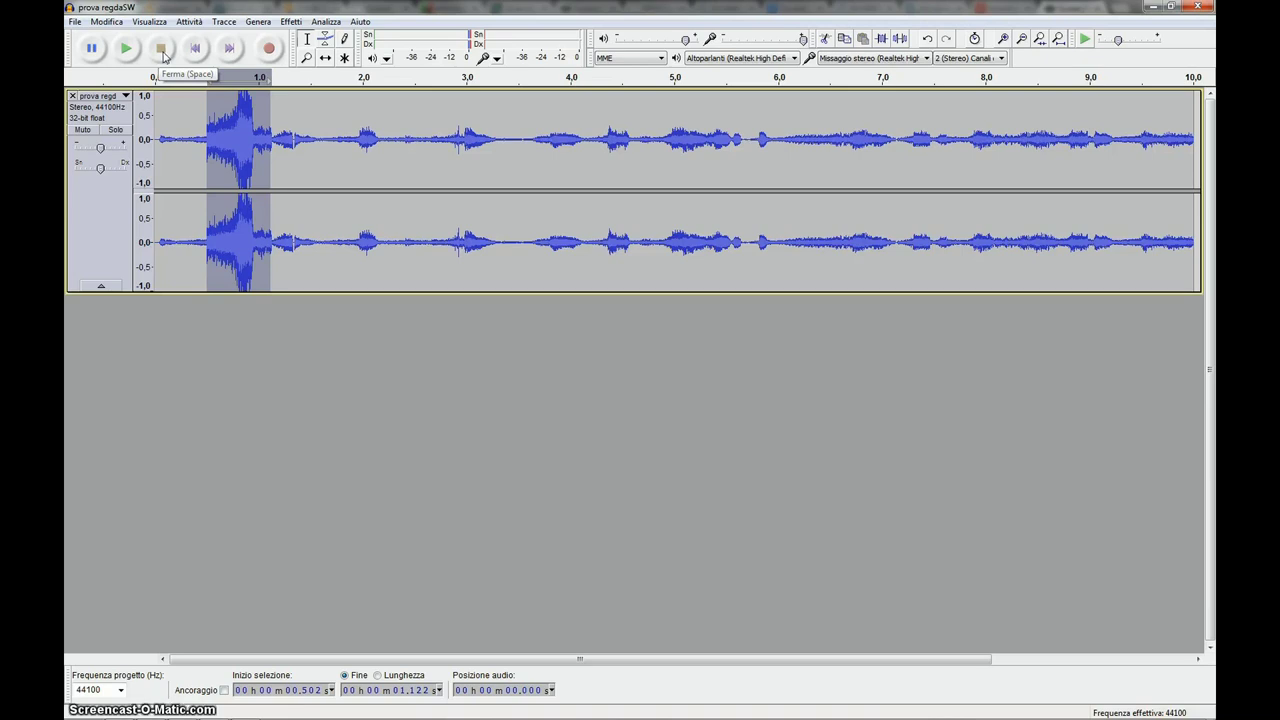
{"action": "left_click", "coordinate": [229, 114]}
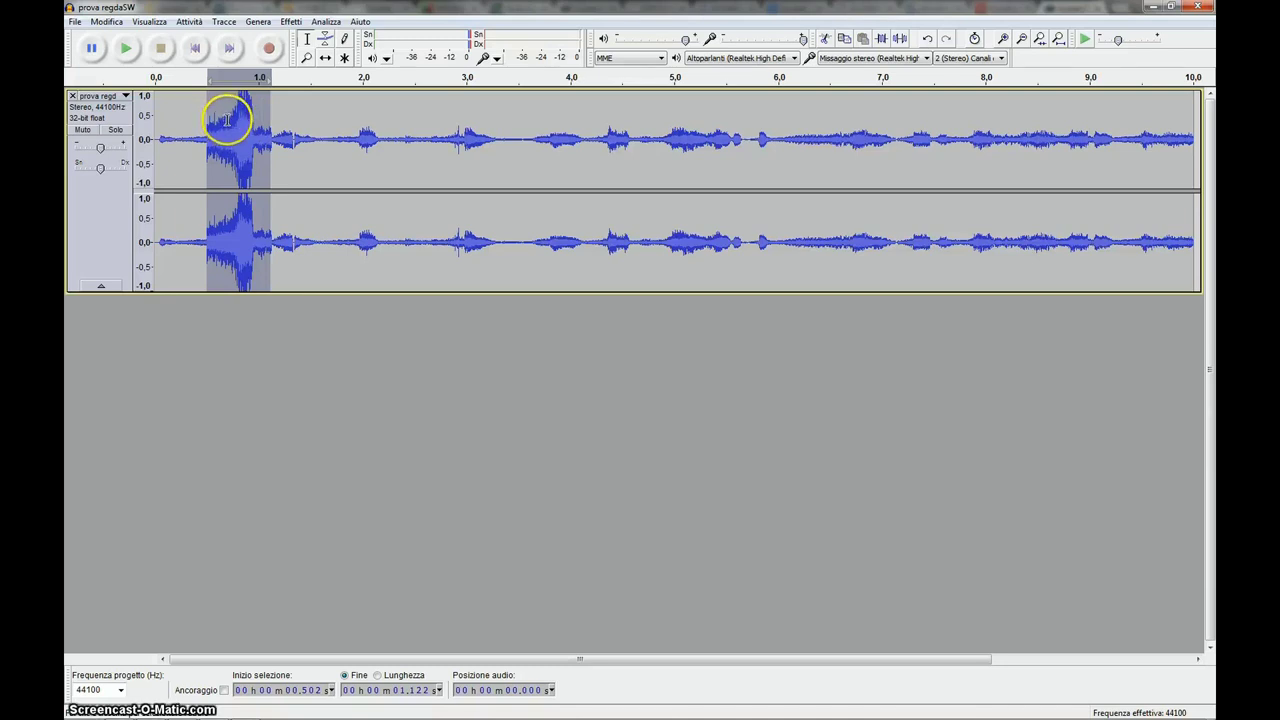
Step: Open Cambia Tempo for the amplified section and preview it unchanged and with a 49.284 percent change
{"action": "left_click", "coordinate": [291, 22]}
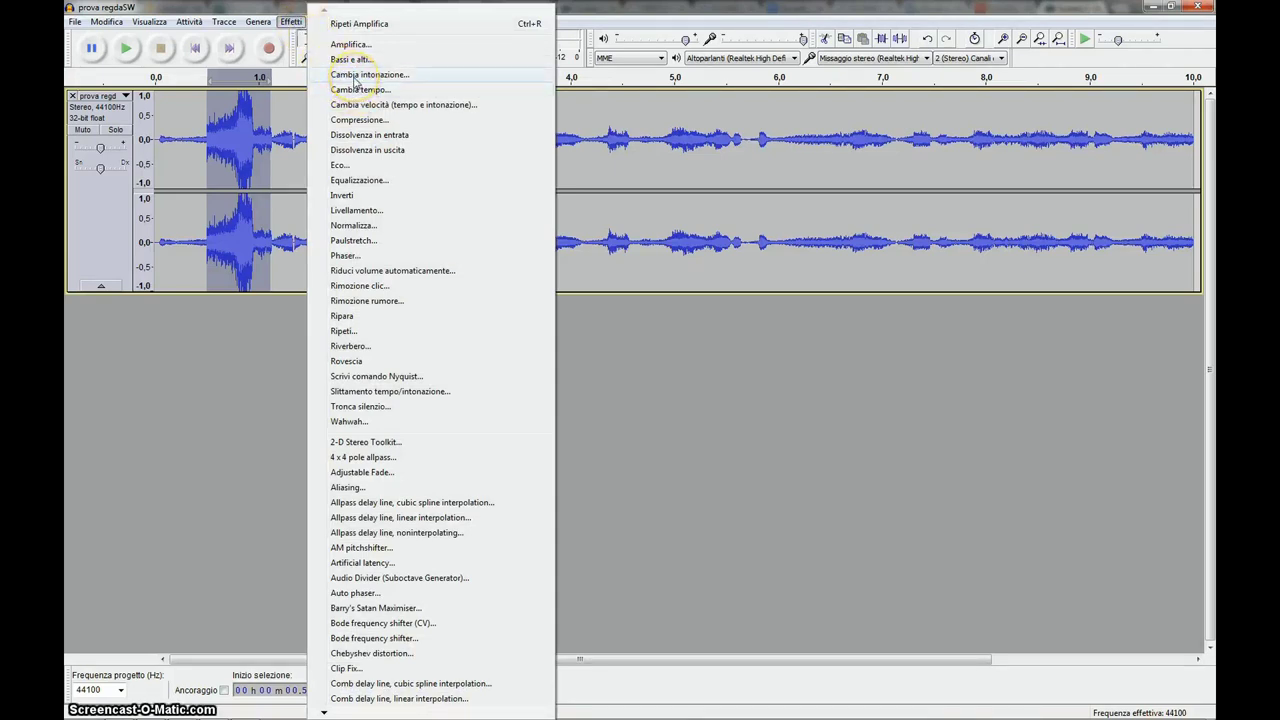
{"action": "mouse_move", "coordinate": [356, 83]}
{"action": "left_mouse_down"}
{"action": "mouse_move", "coordinate": [362, 111]}
{"action": "mouse_move", "coordinate": [358, 92]}
{"action": "left_mouse_up"}
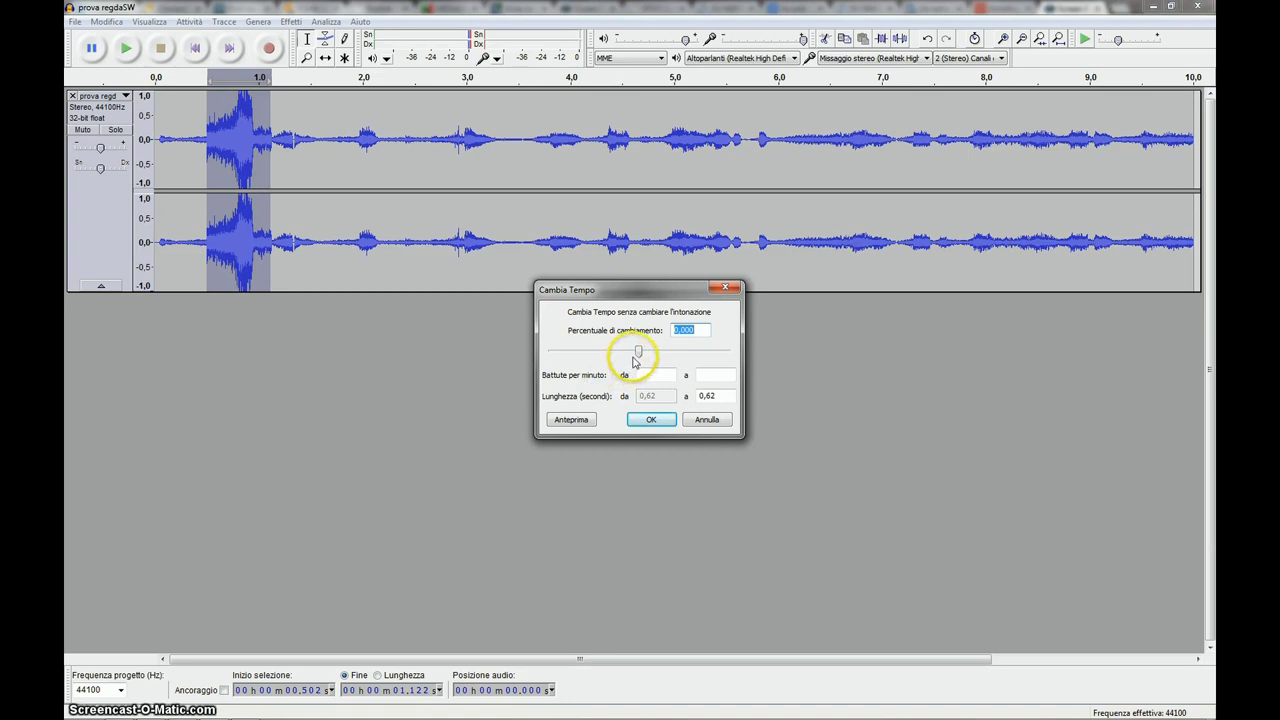
{"action": "left_click", "coordinate": [571, 421]}
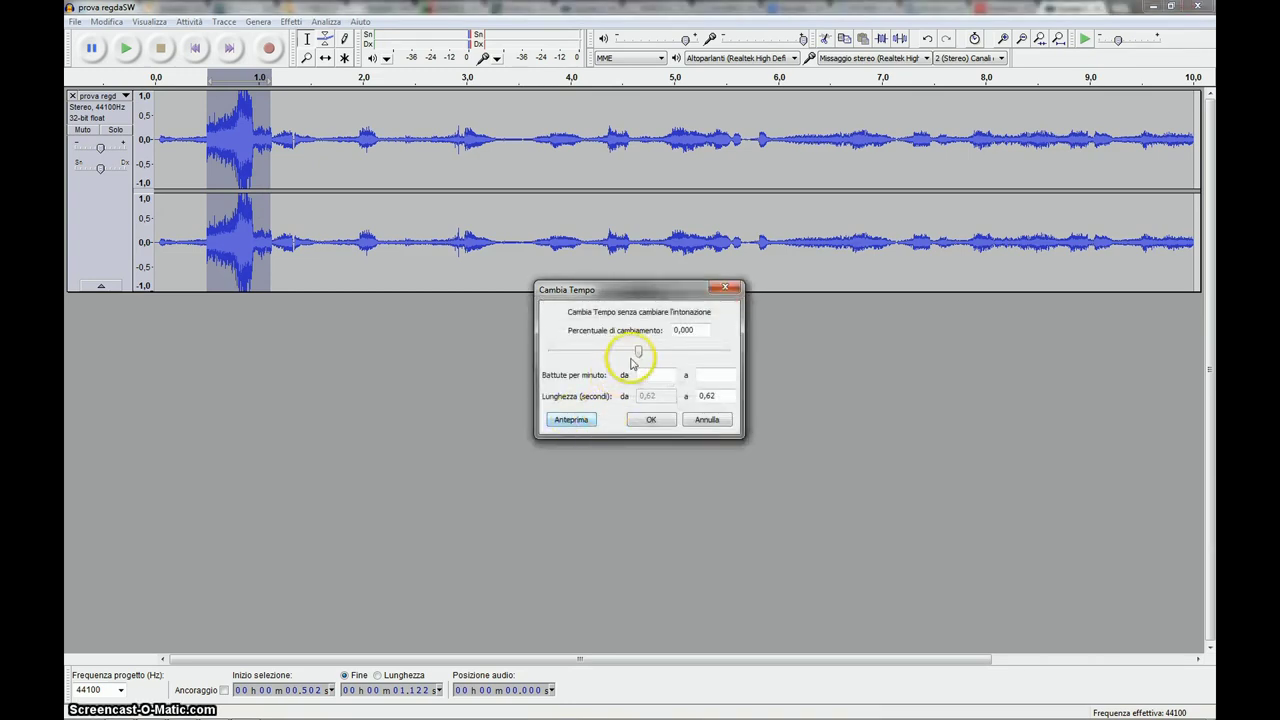
{"action": "left_click_drag", "start_coordinate": [638, 351], "coordinate": [650, 355]}
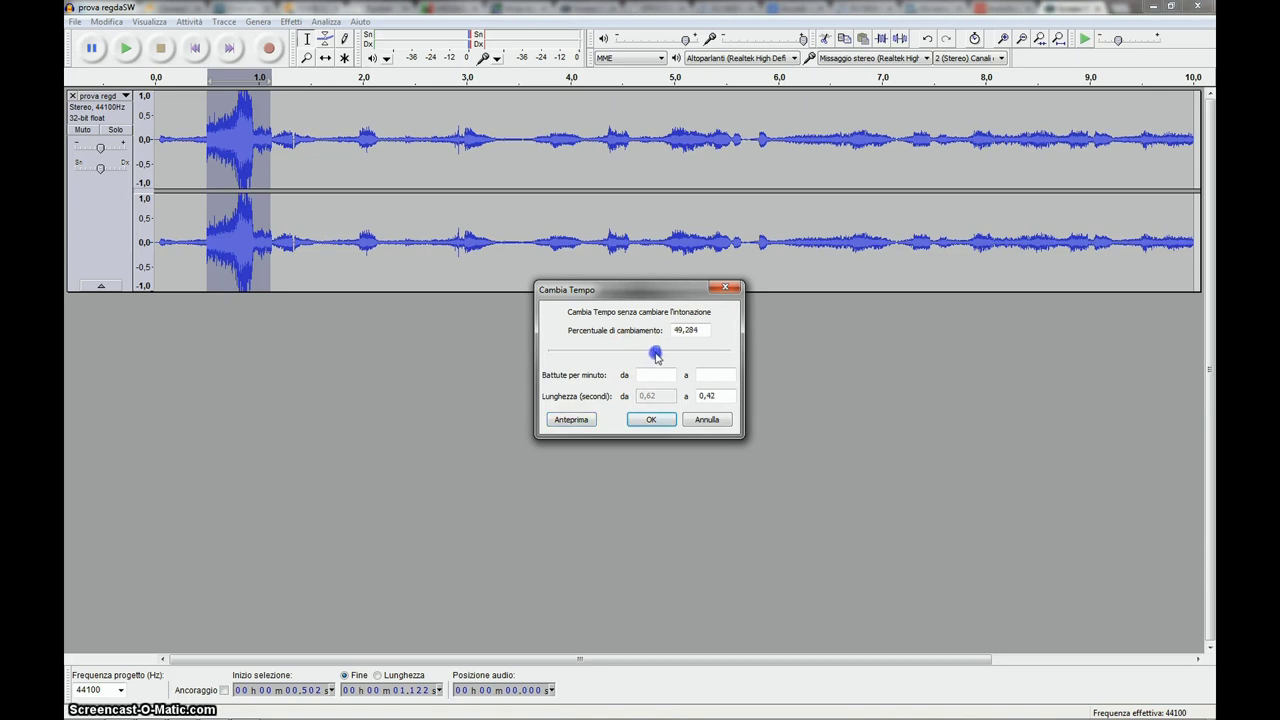
{"action": "left_click", "coordinate": [572, 421]}
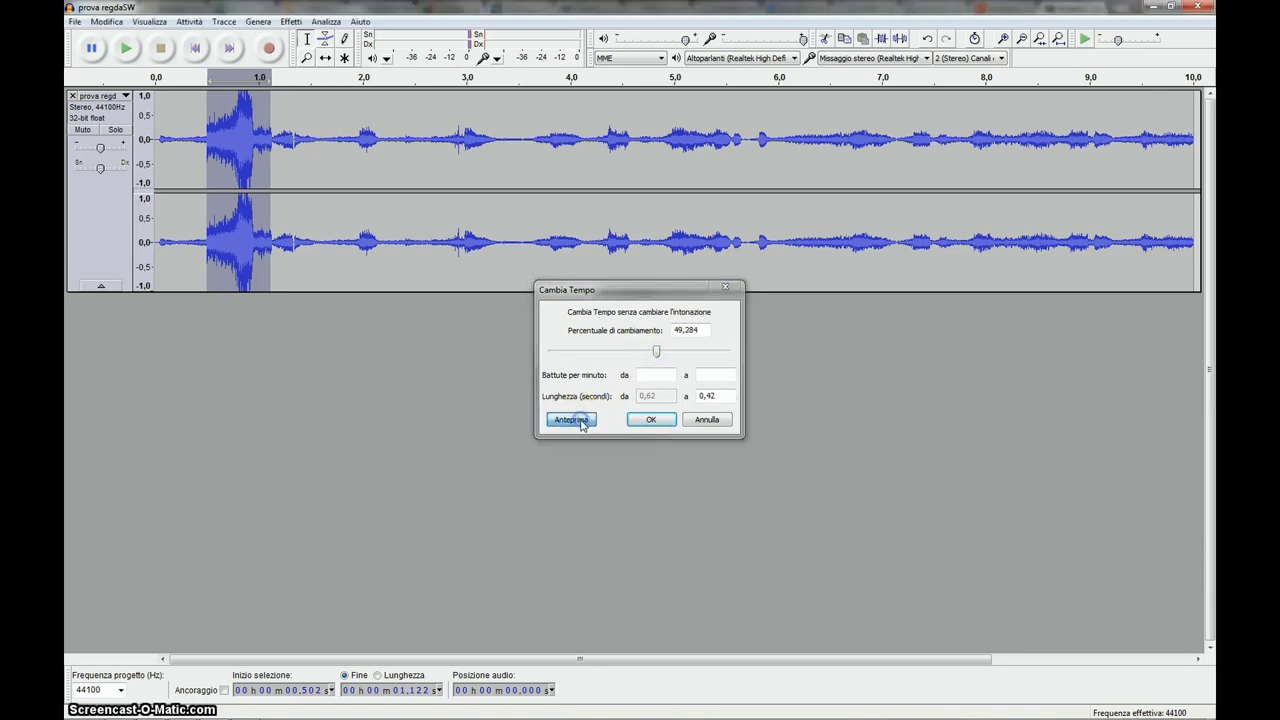
Step: Preview the selected section in Cambia Tempo with slower changes of -59 percent and -49 percent
{"action": "left_click_drag", "start_coordinate": [656, 352], "coordinate": [587, 353]}
{"action": "left_click", "coordinate": [571, 421]}
{"action": "left_click", "coordinate": [586, 352]}
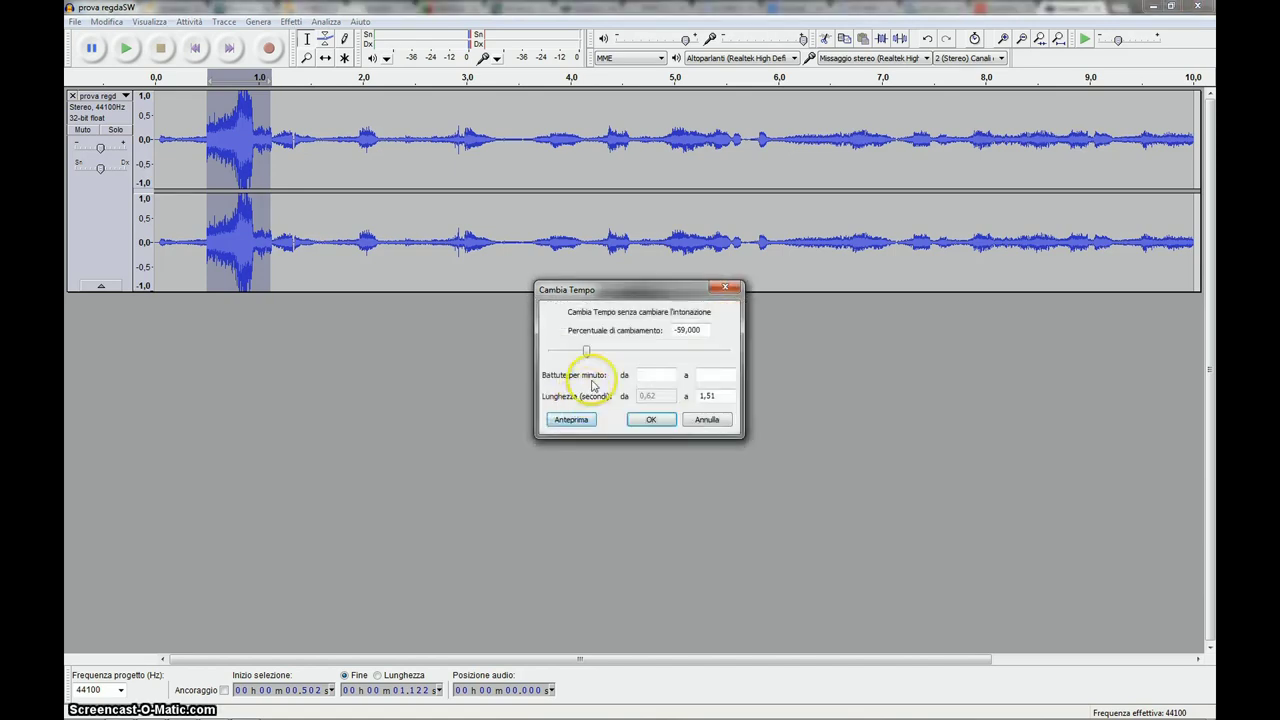
{"action": "left_click_drag", "start_coordinate": [587, 354], "coordinate": [593, 354]}
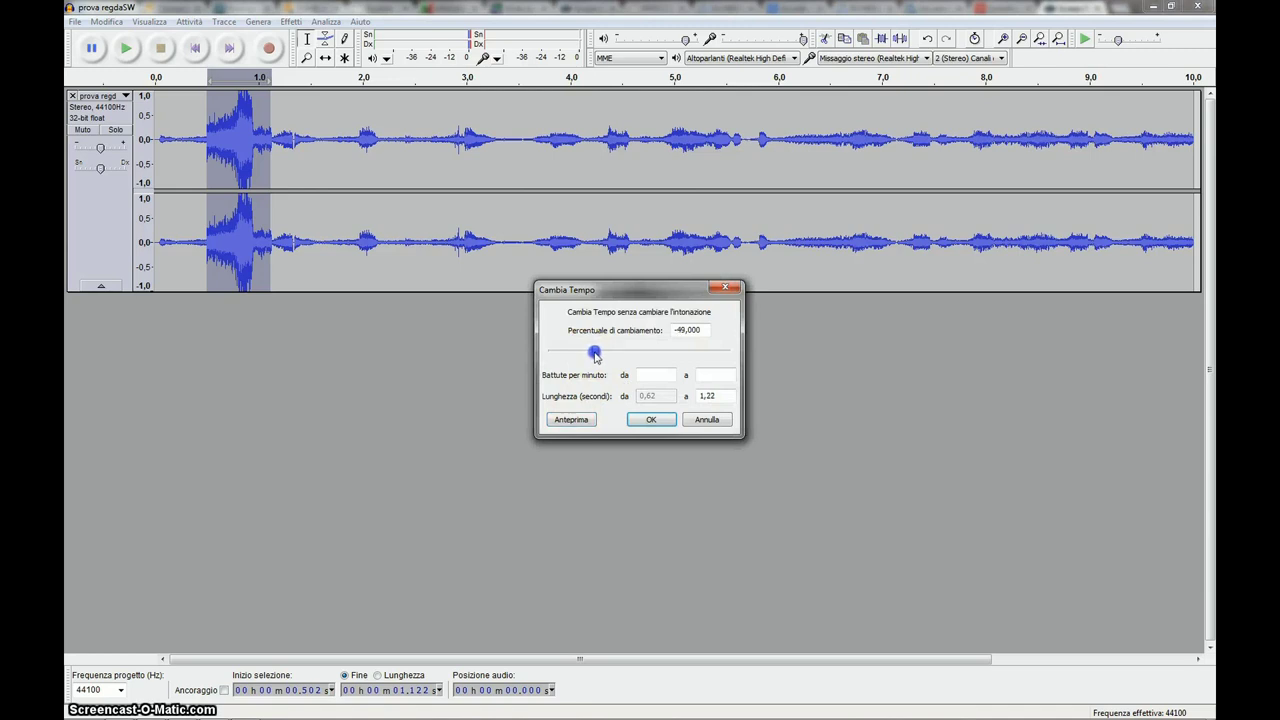
{"action": "left_click", "coordinate": [572, 420]}
{"action": "left_click", "coordinate": [574, 420]}
Step: Set the tempo change to -46 percent, preview and apply it, and play the slowed section
{"action": "left_click", "coordinate": [599, 353]}
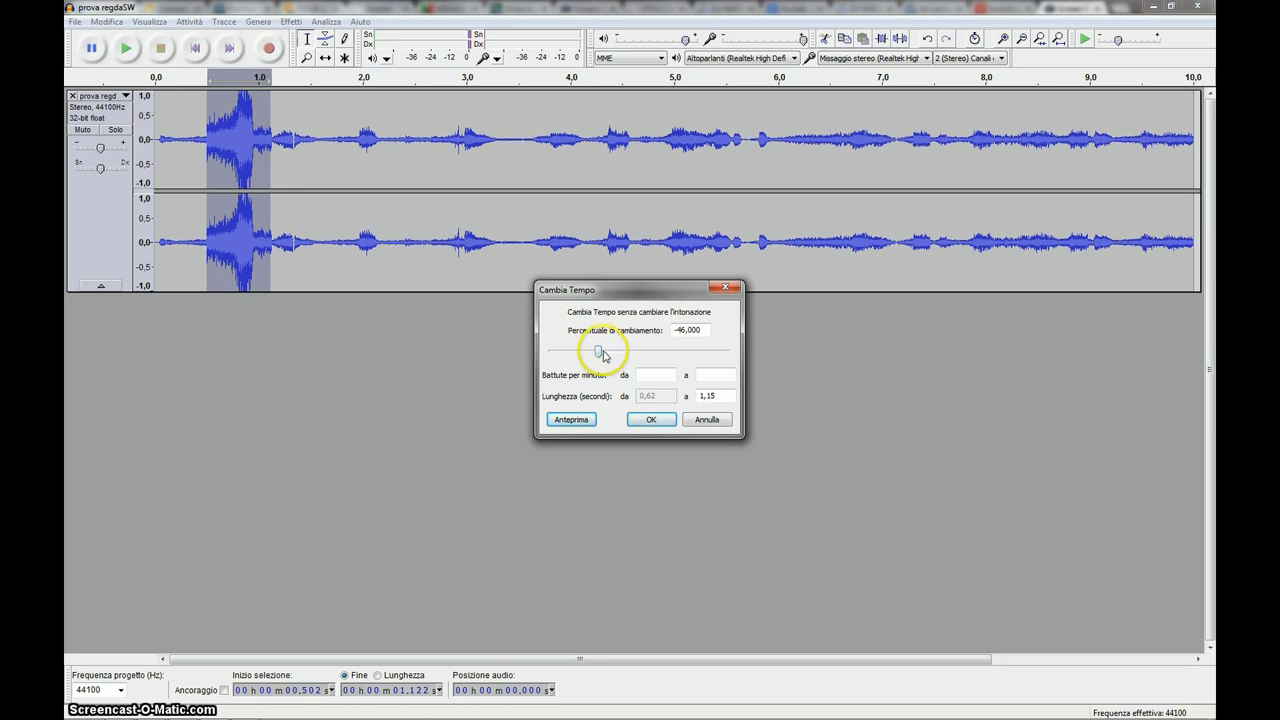
{"action": "left_click", "coordinate": [578, 420]}
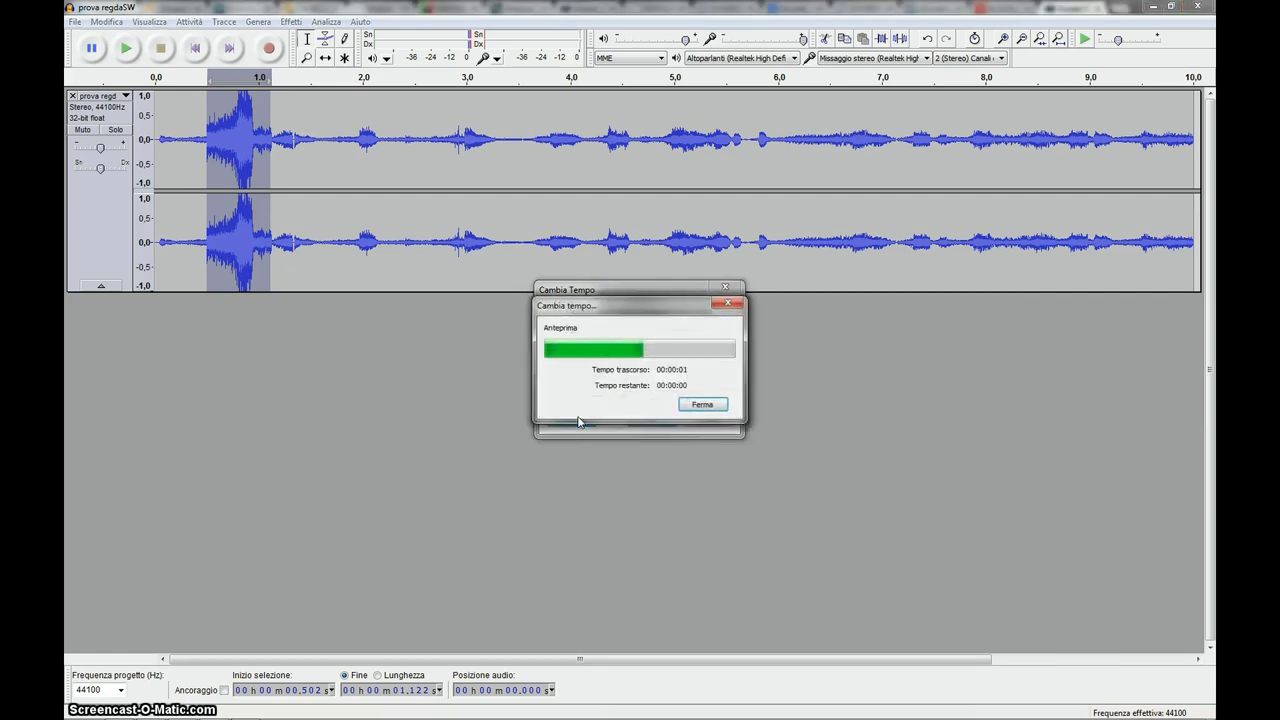
{"action": "left_click", "coordinate": [601, 354]}
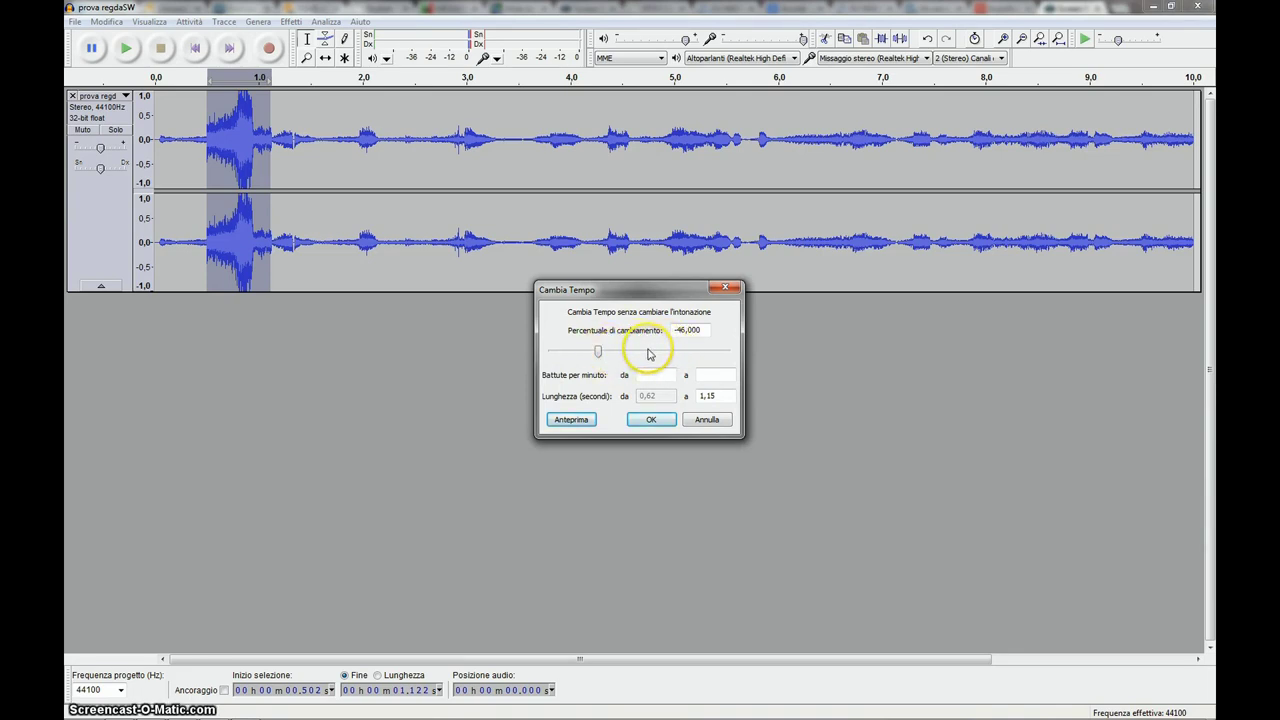
{"action": "left_click", "coordinate": [654, 421]}
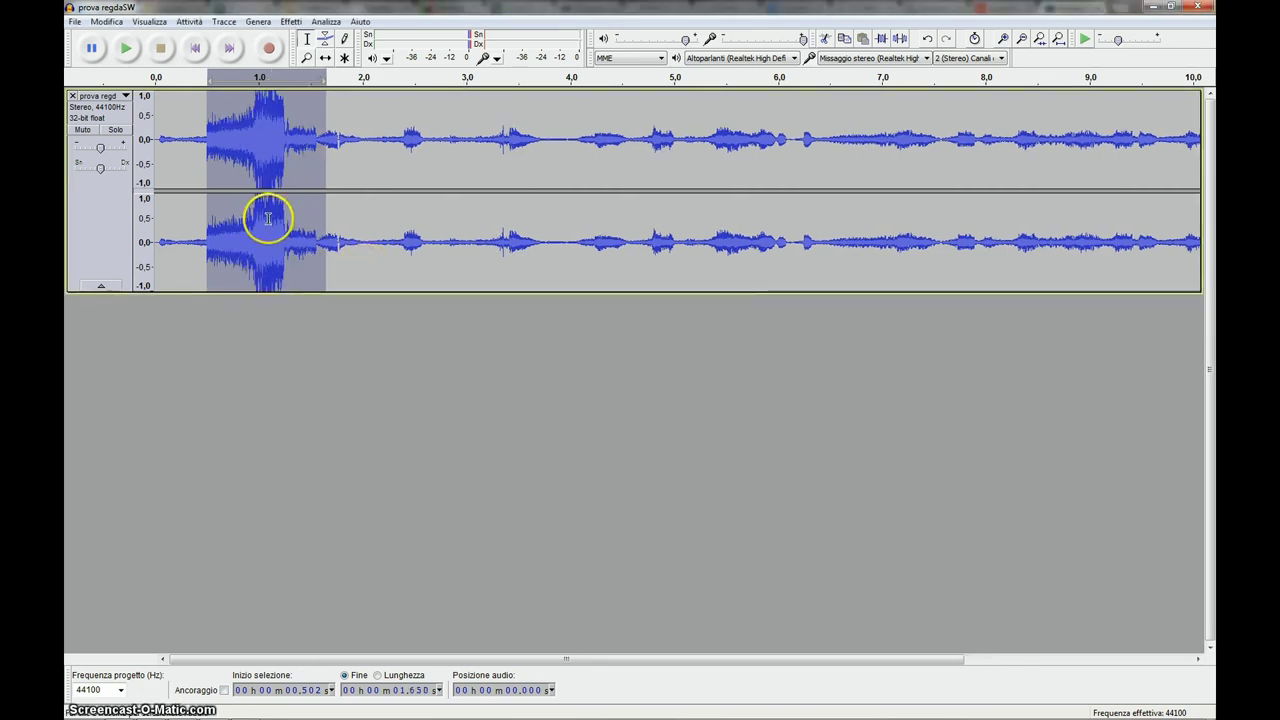
{"action": "left_click", "coordinate": [125, 51]}
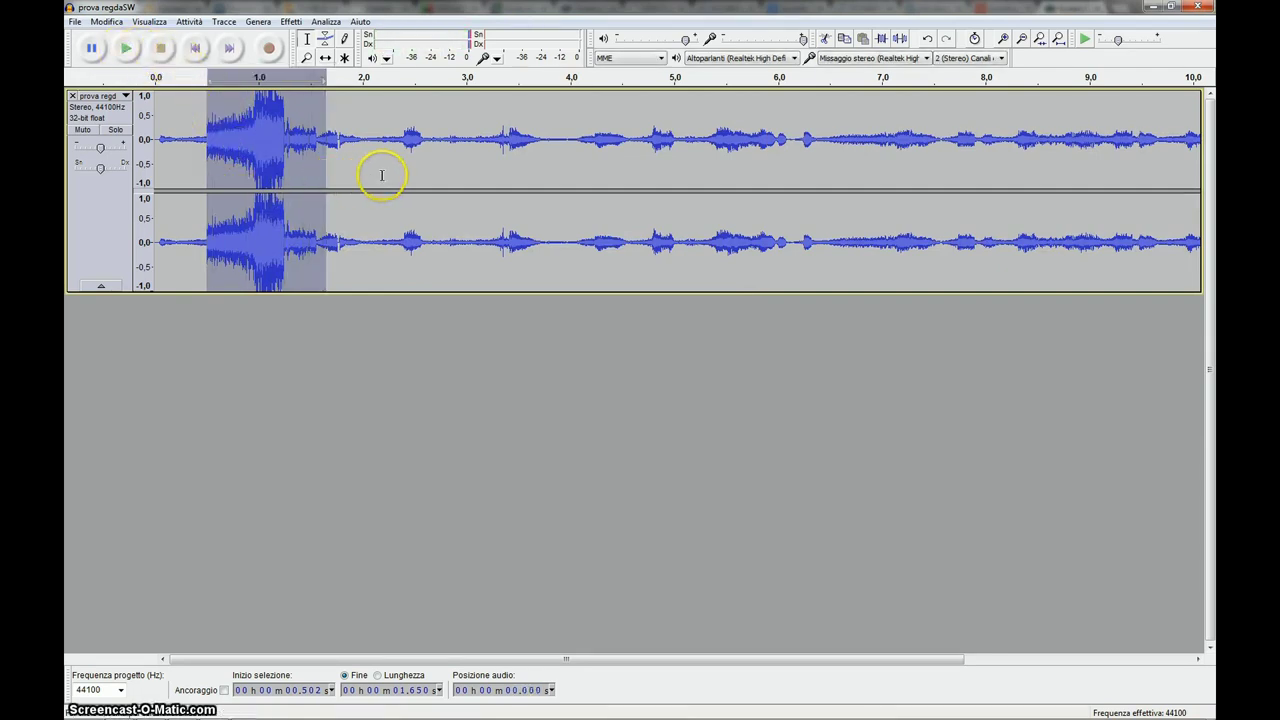
{"action": "left_click", "coordinate": [290, 21]}
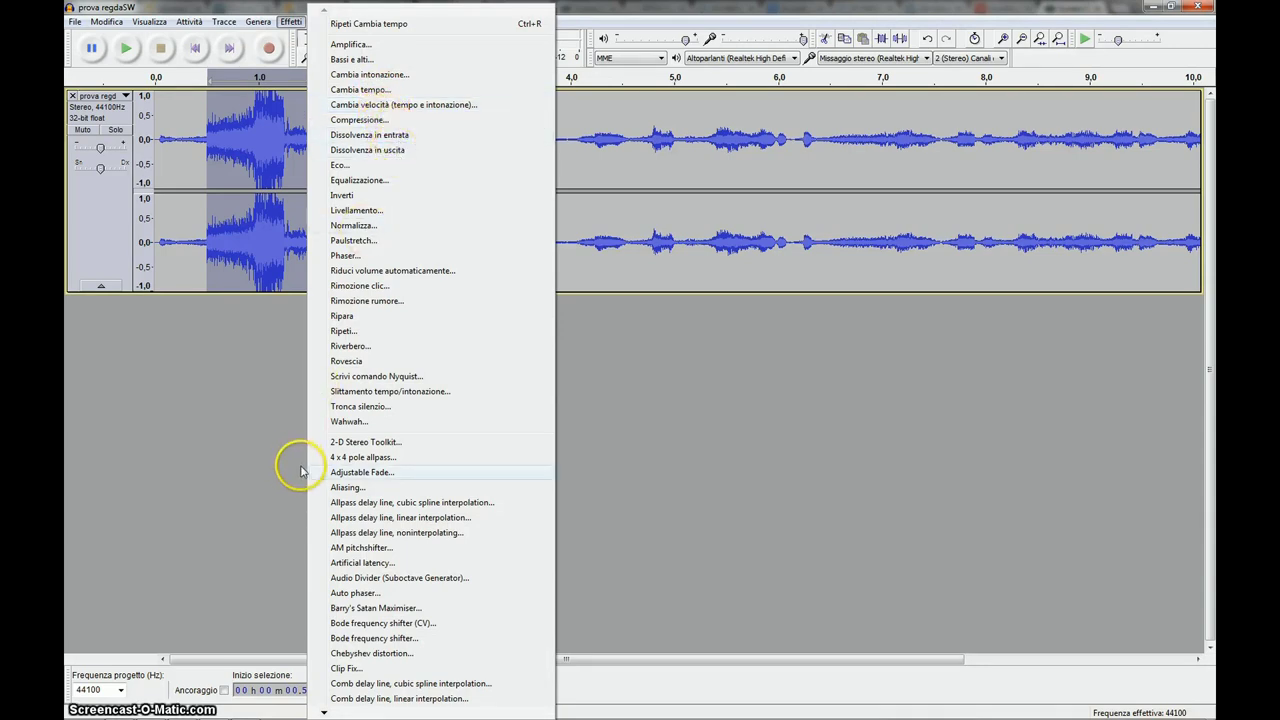
{"action": "left_click", "coordinate": [612, 454]}
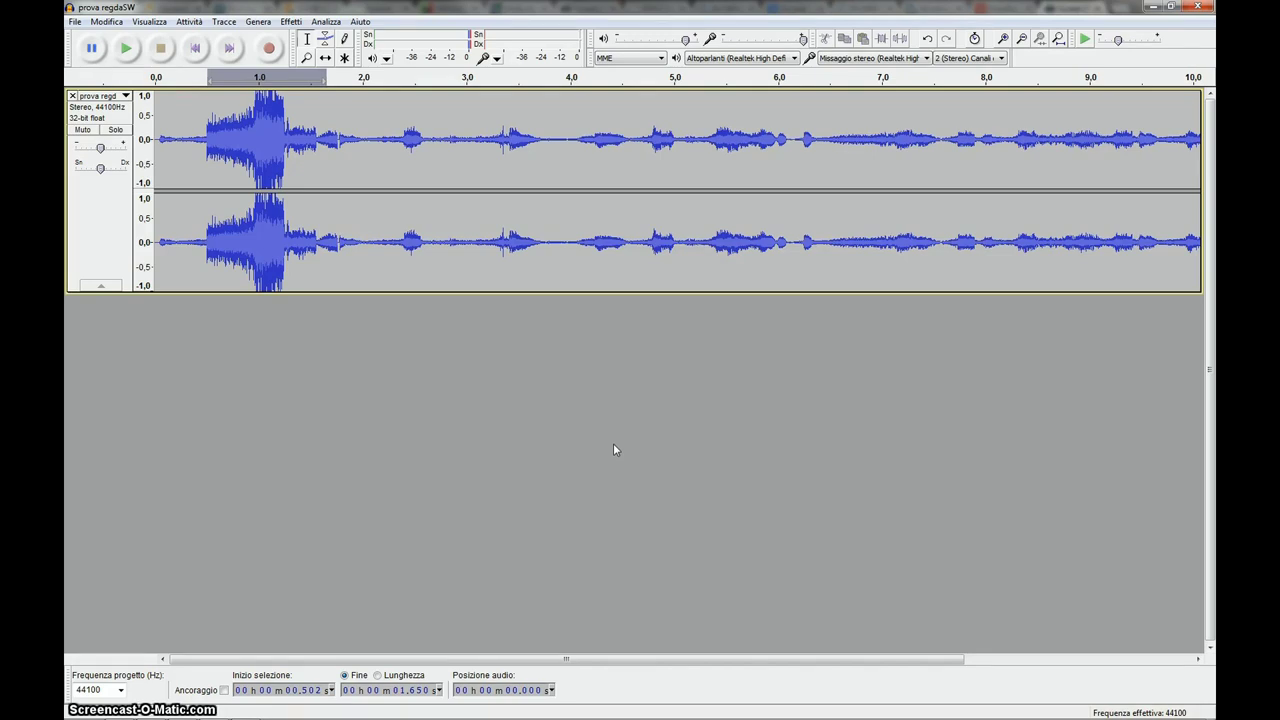
{"action": "left_click", "coordinate": [527, 451]}
Step: Minimize the browser and launch Audacity from the desktop
{"action": "mouse_move", "coordinate": [198, 712]}
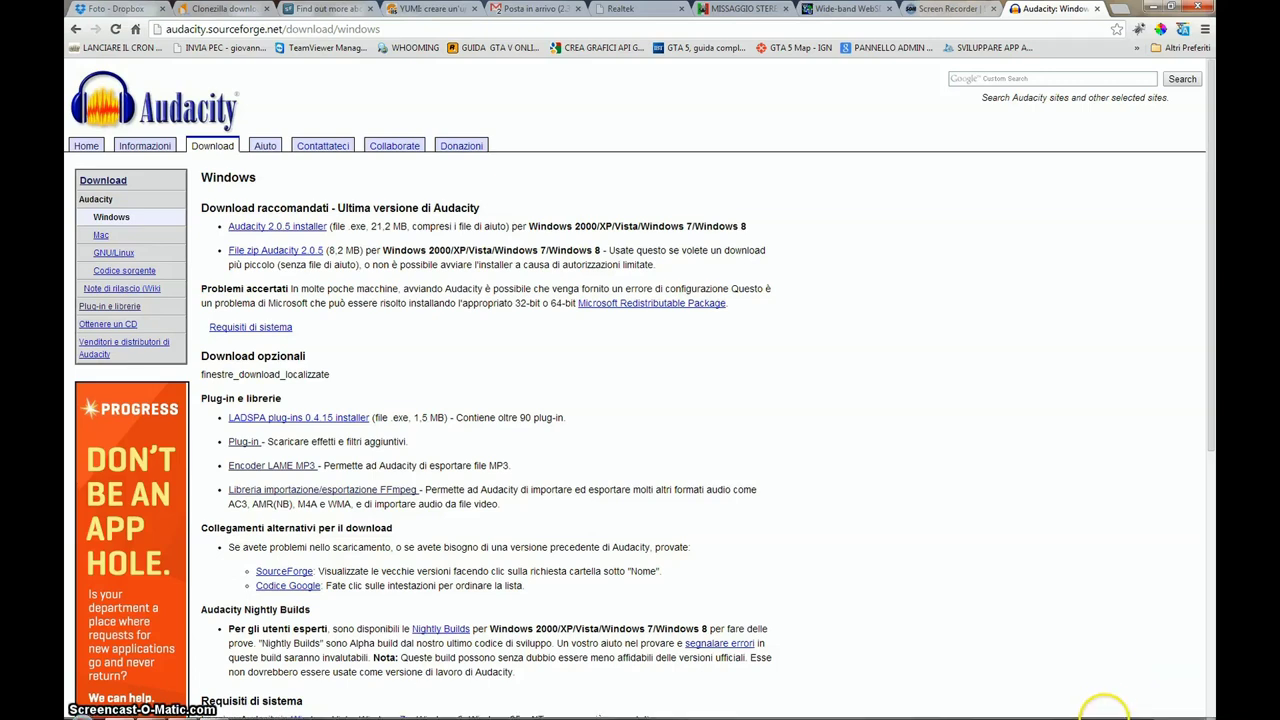
{"action": "mouse_move", "coordinate": [1095, 712]}
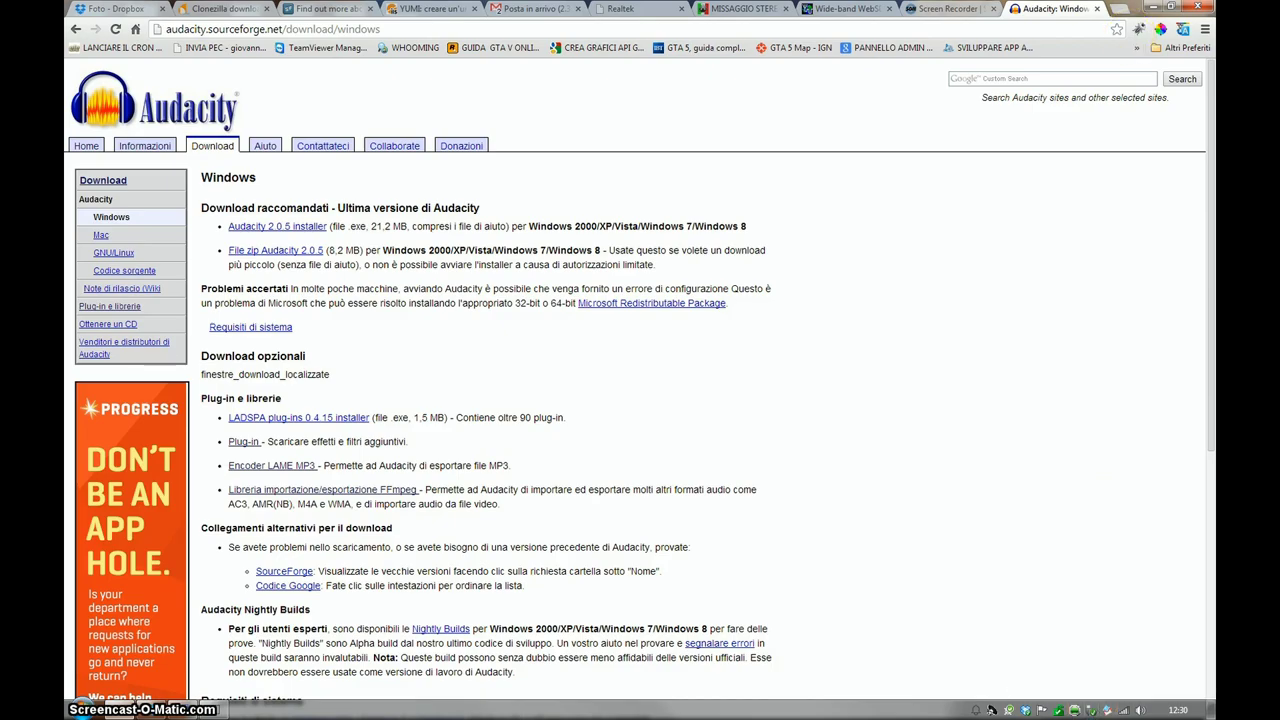
{"action": "left_click", "coordinate": [1148, 8]}
{"action": "double_click", "coordinate": [95, 382]}
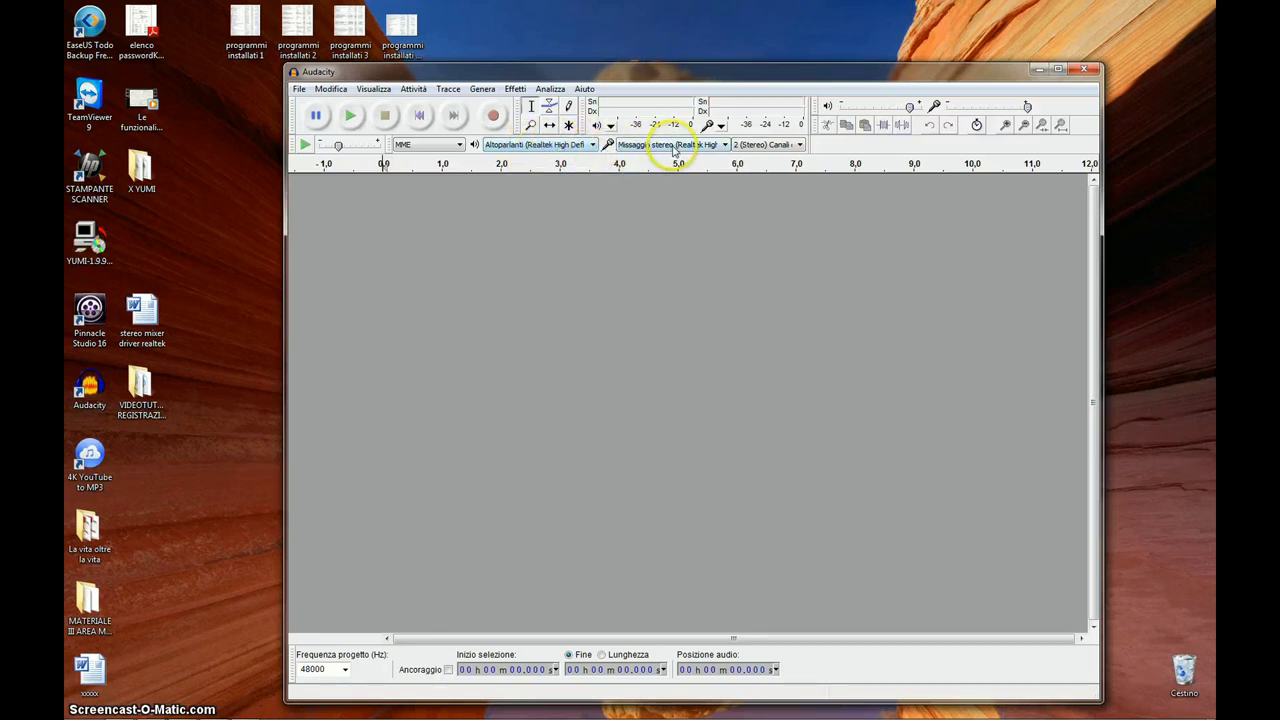
Step: Open the Windows audio devices window from Gestione Audio Realtek HD, check the recording devices, and return to the playback devices
{"action": "mouse_move", "coordinate": [975, 715]}
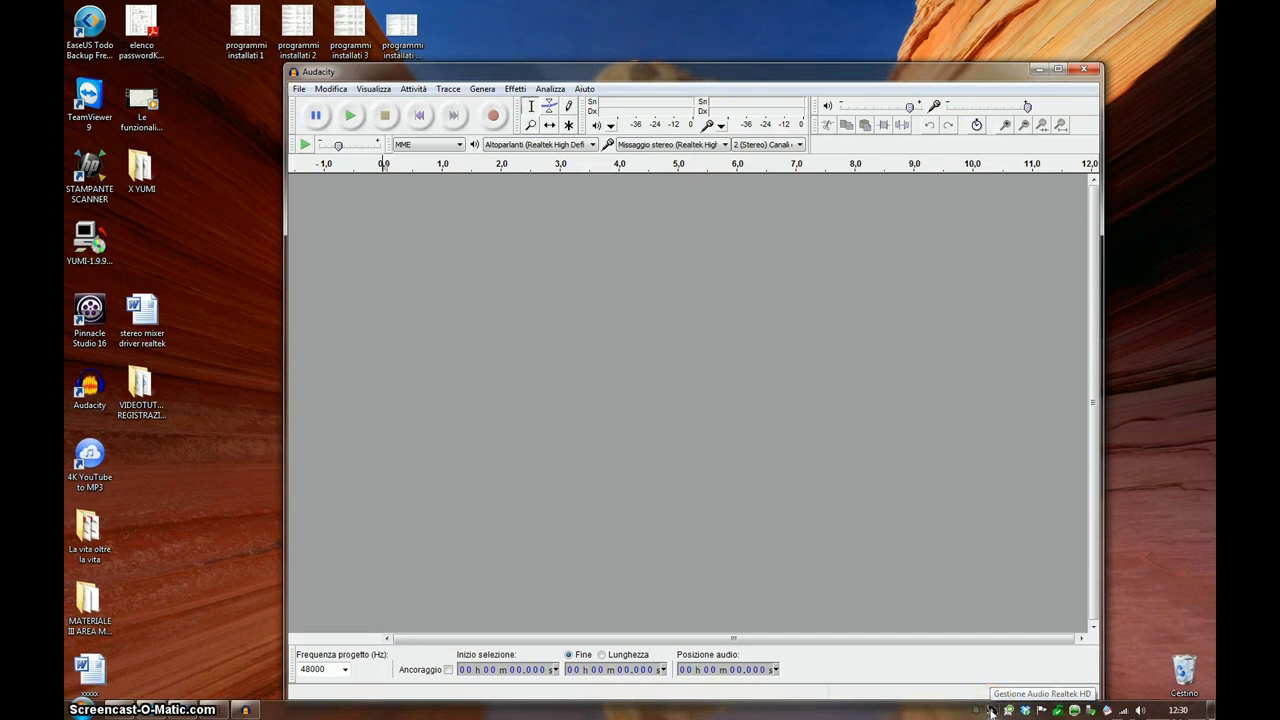
{"action": "right_click", "coordinate": [991, 712]}
{"action": "left_click", "coordinate": [926, 634]}
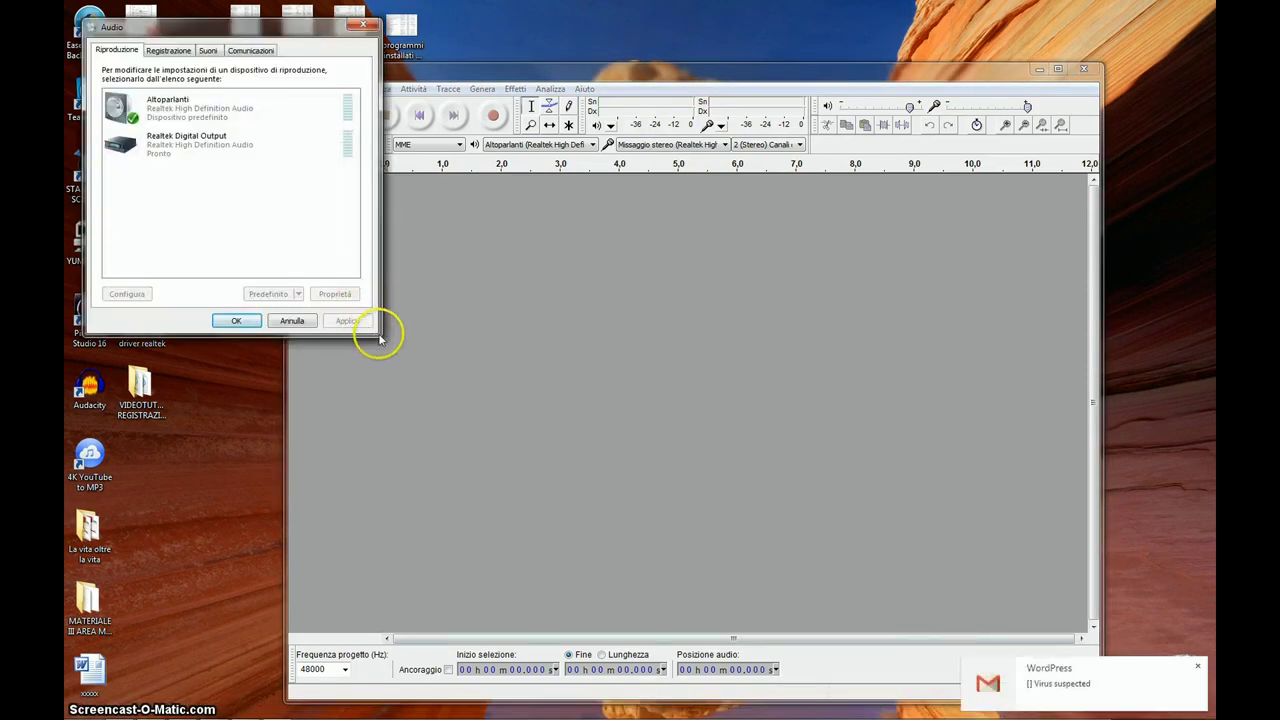
{"action": "left_click_drag", "start_coordinate": [270, 28], "coordinate": [632, 90]}
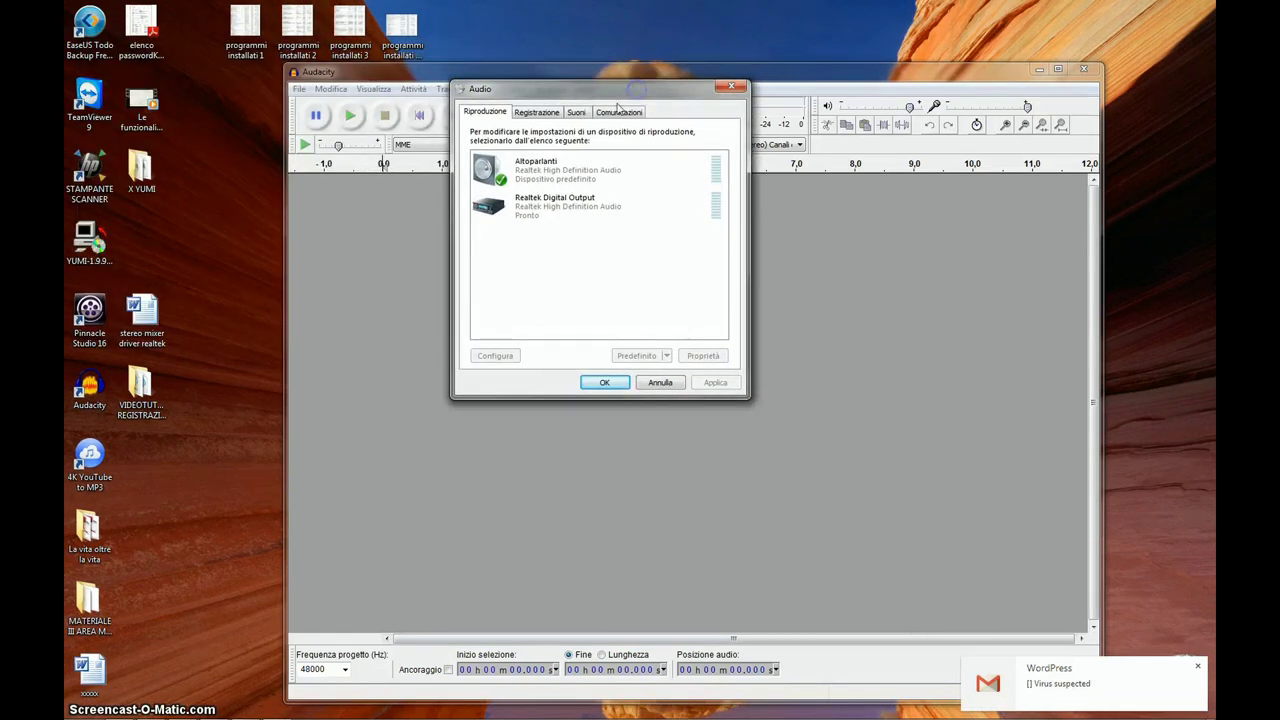
{"action": "left_click", "coordinate": [536, 112]}
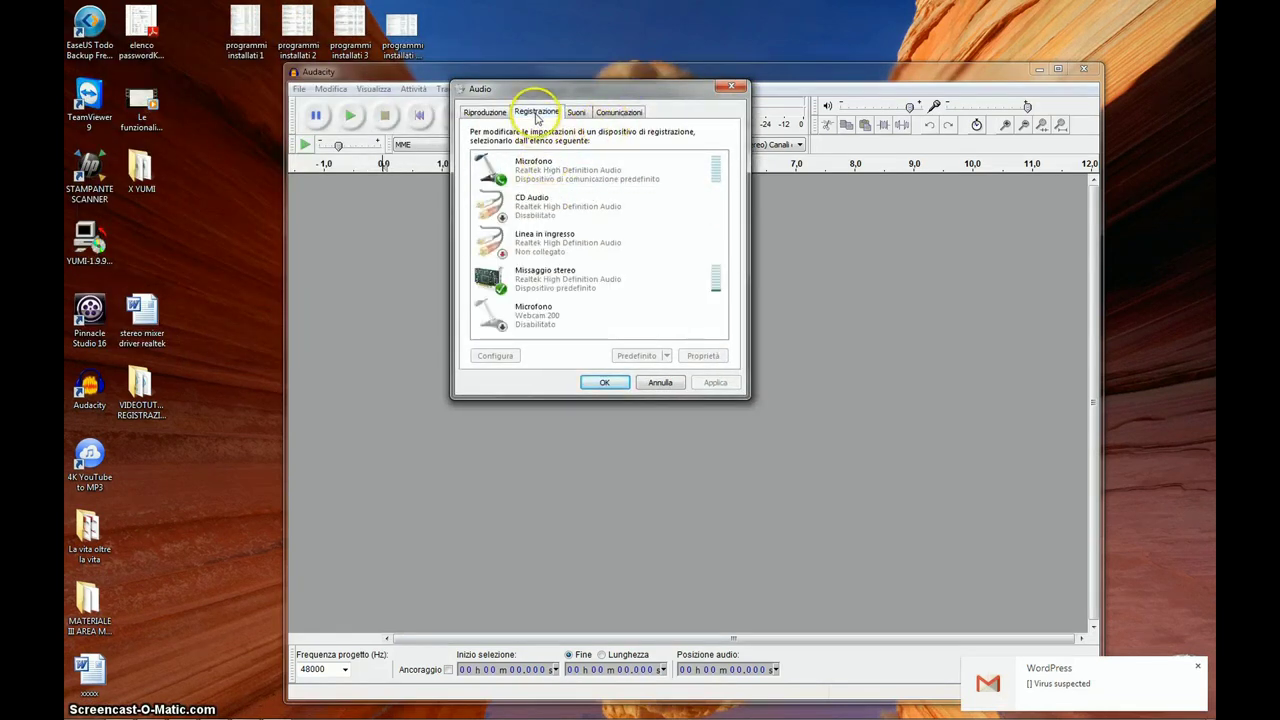
{"action": "left_click", "coordinate": [483, 113]}
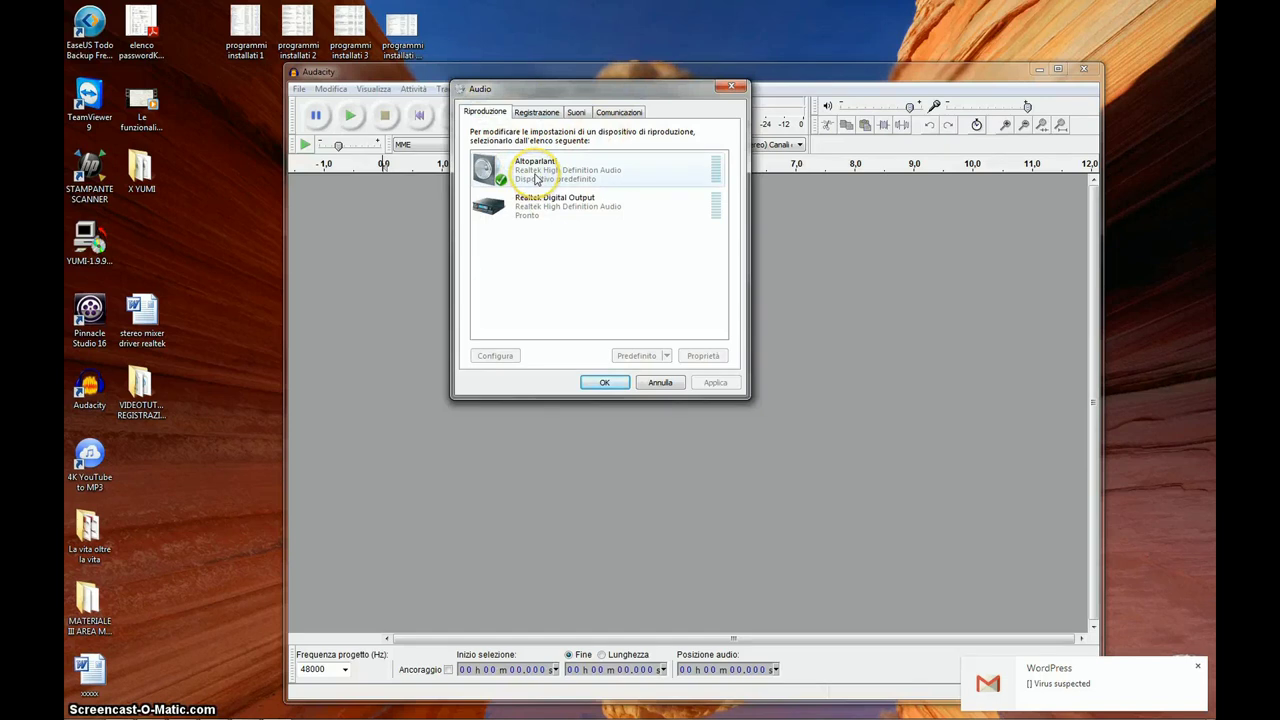
Step: Open the volume levels in the Altoparlanti device's properties and toggle the Microfono mute several times
{"action": "right_click", "coordinate": [537, 177]}
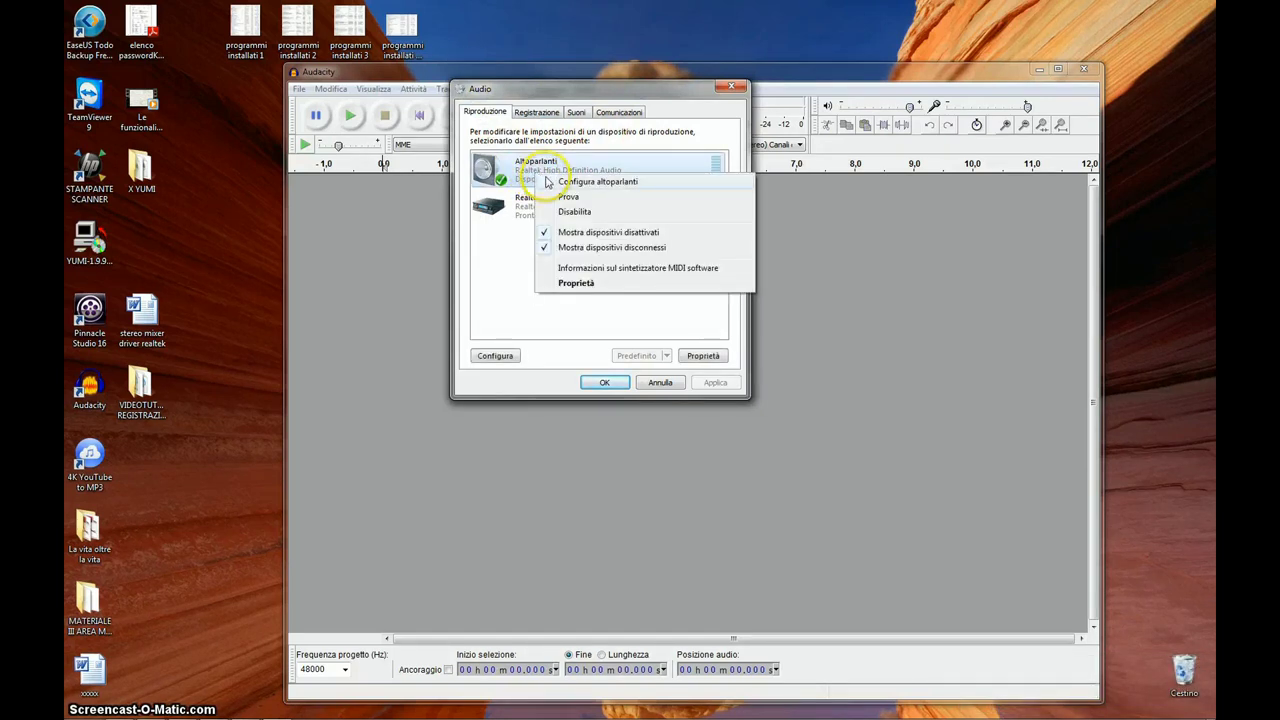
{"action": "left_click", "coordinate": [568, 282]}
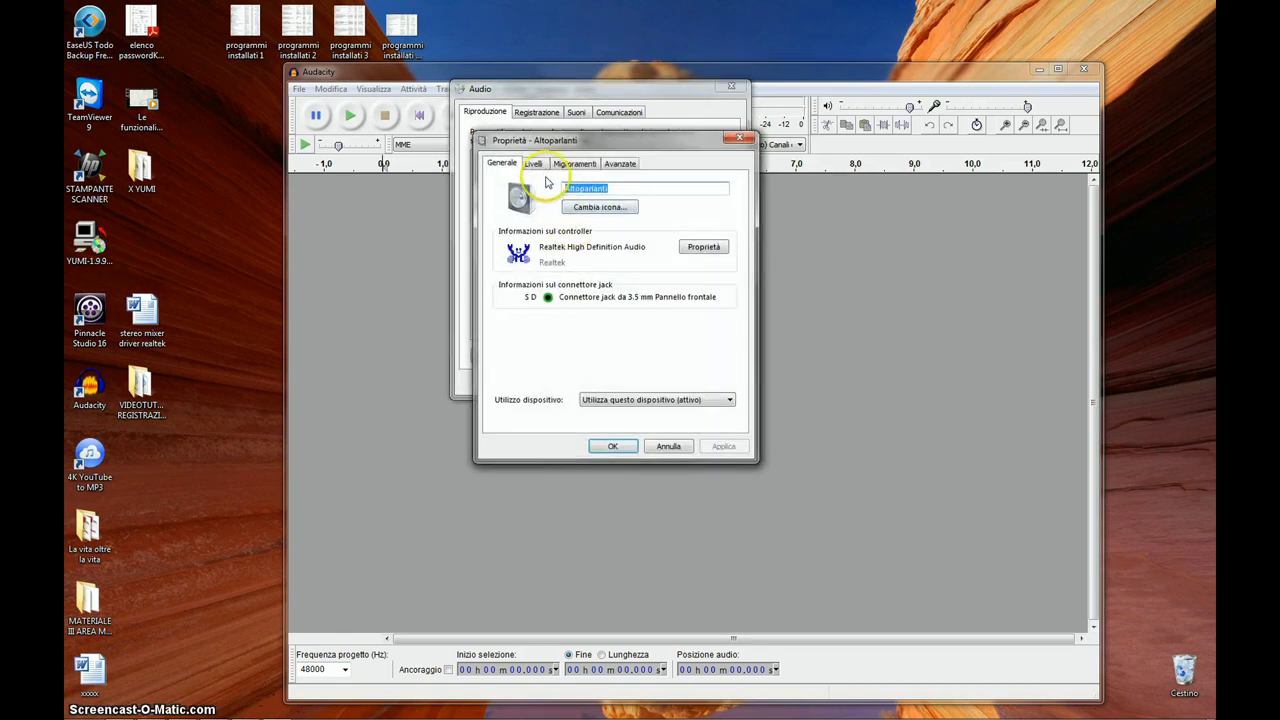
{"action": "left_click", "coordinate": [535, 165]}
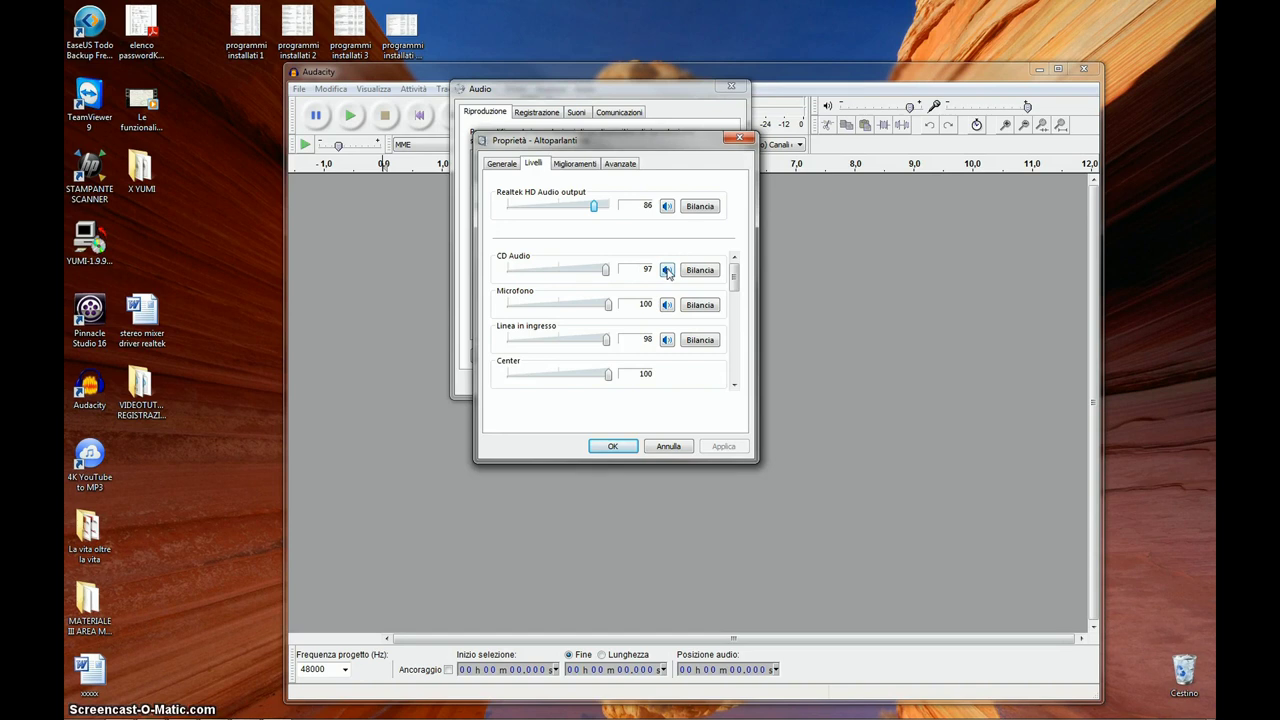
{"action": "left_click", "coordinate": [668, 305]}
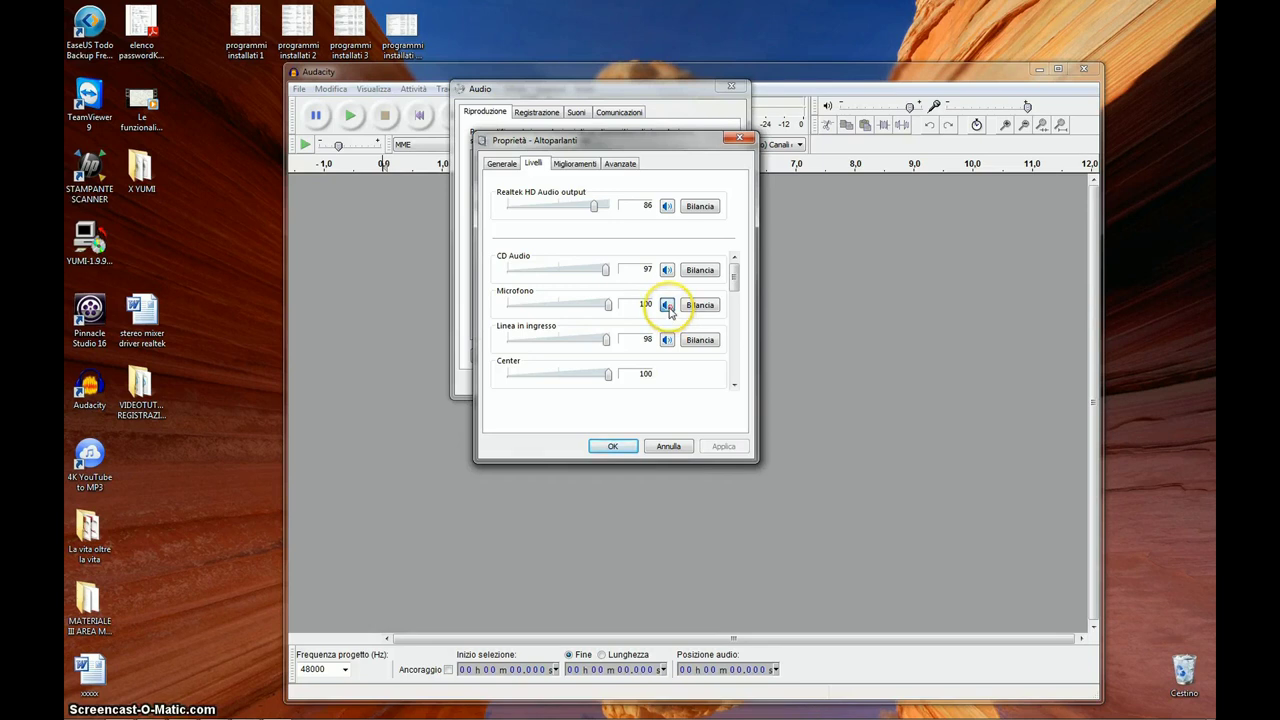
{"action": "left_click", "coordinate": [668, 305]}
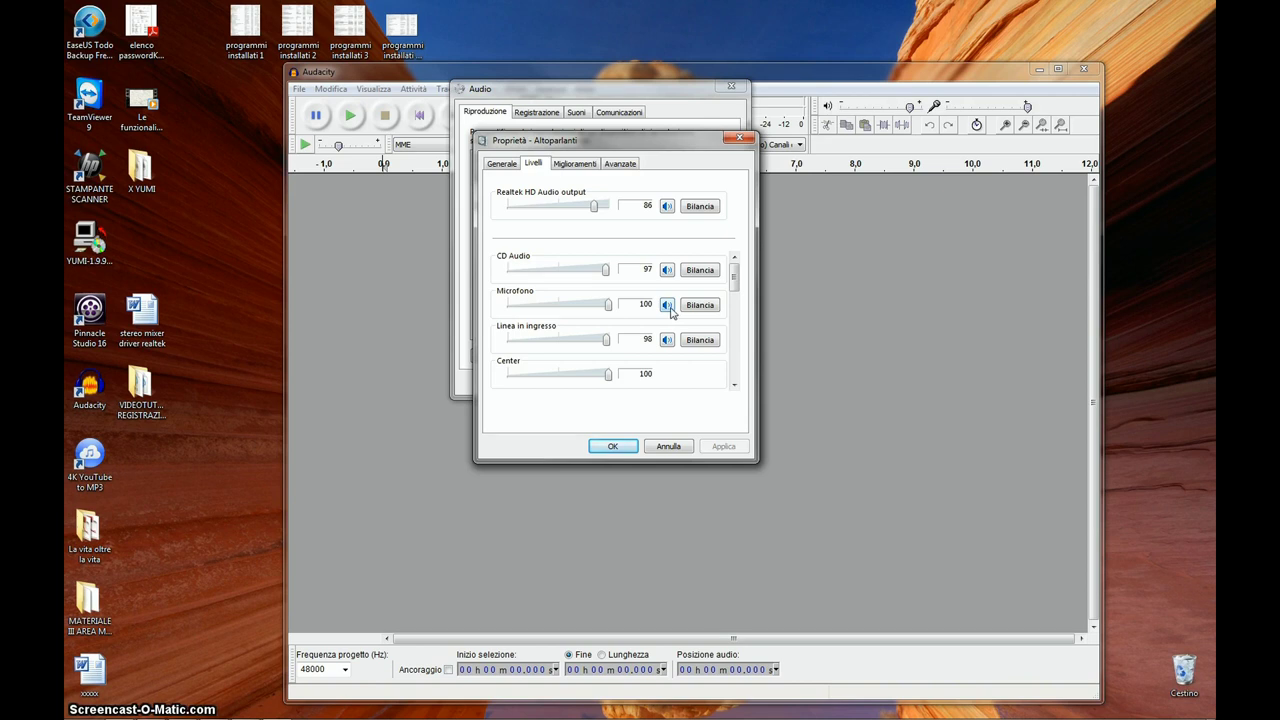
{"action": "left_click", "coordinate": [668, 306]}
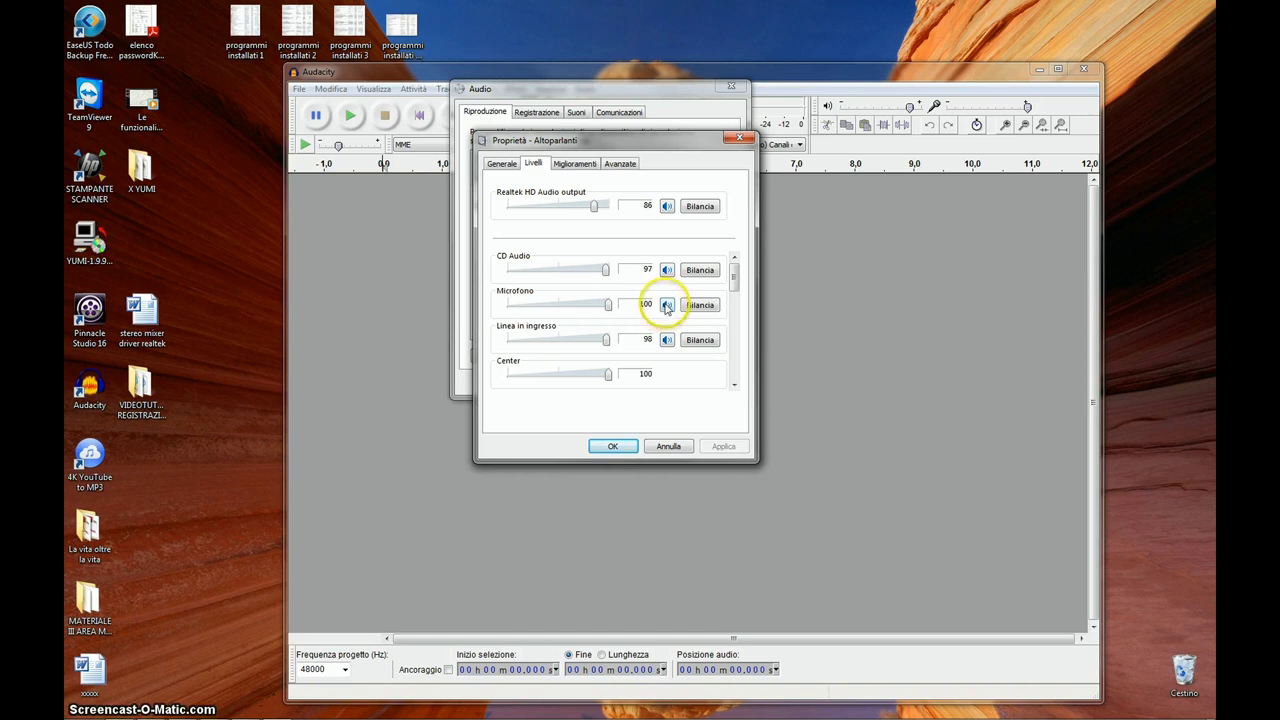